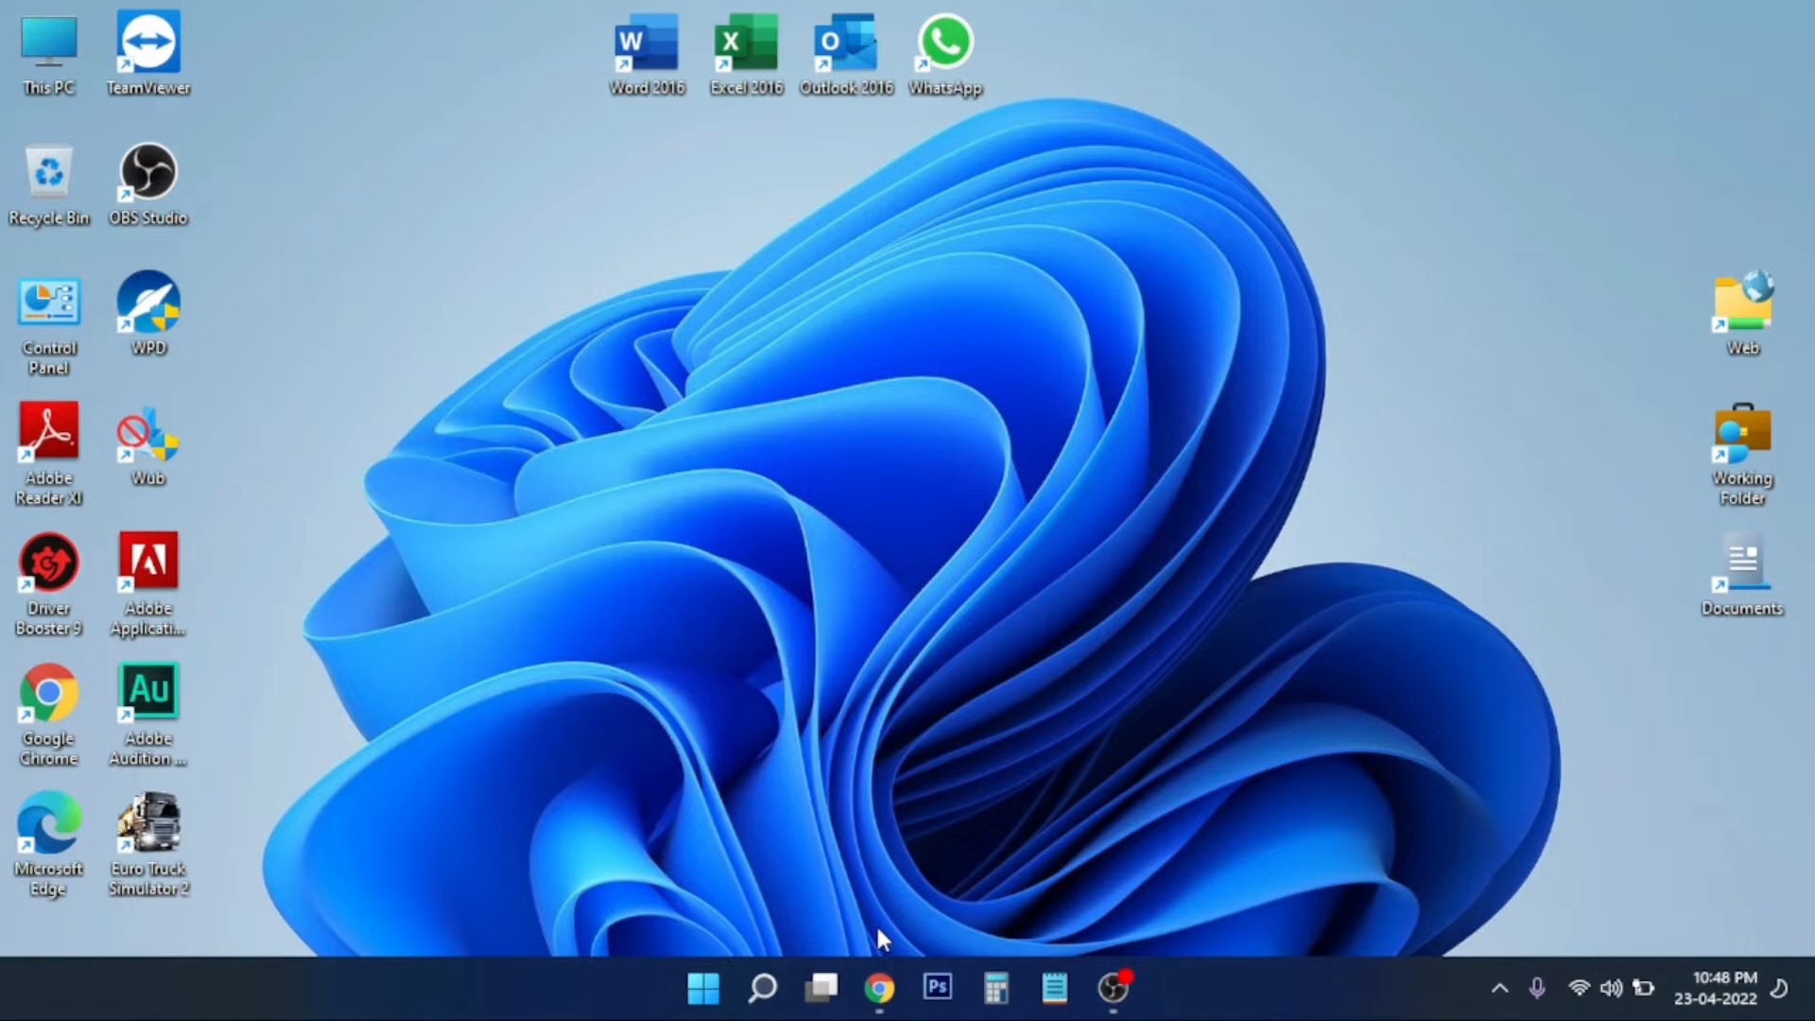
- Switch to Chrome and open the developerinsider.co result from the "turbo c++ download for windows 11" search
{"action": "left_click", "coordinate": [879, 991]}
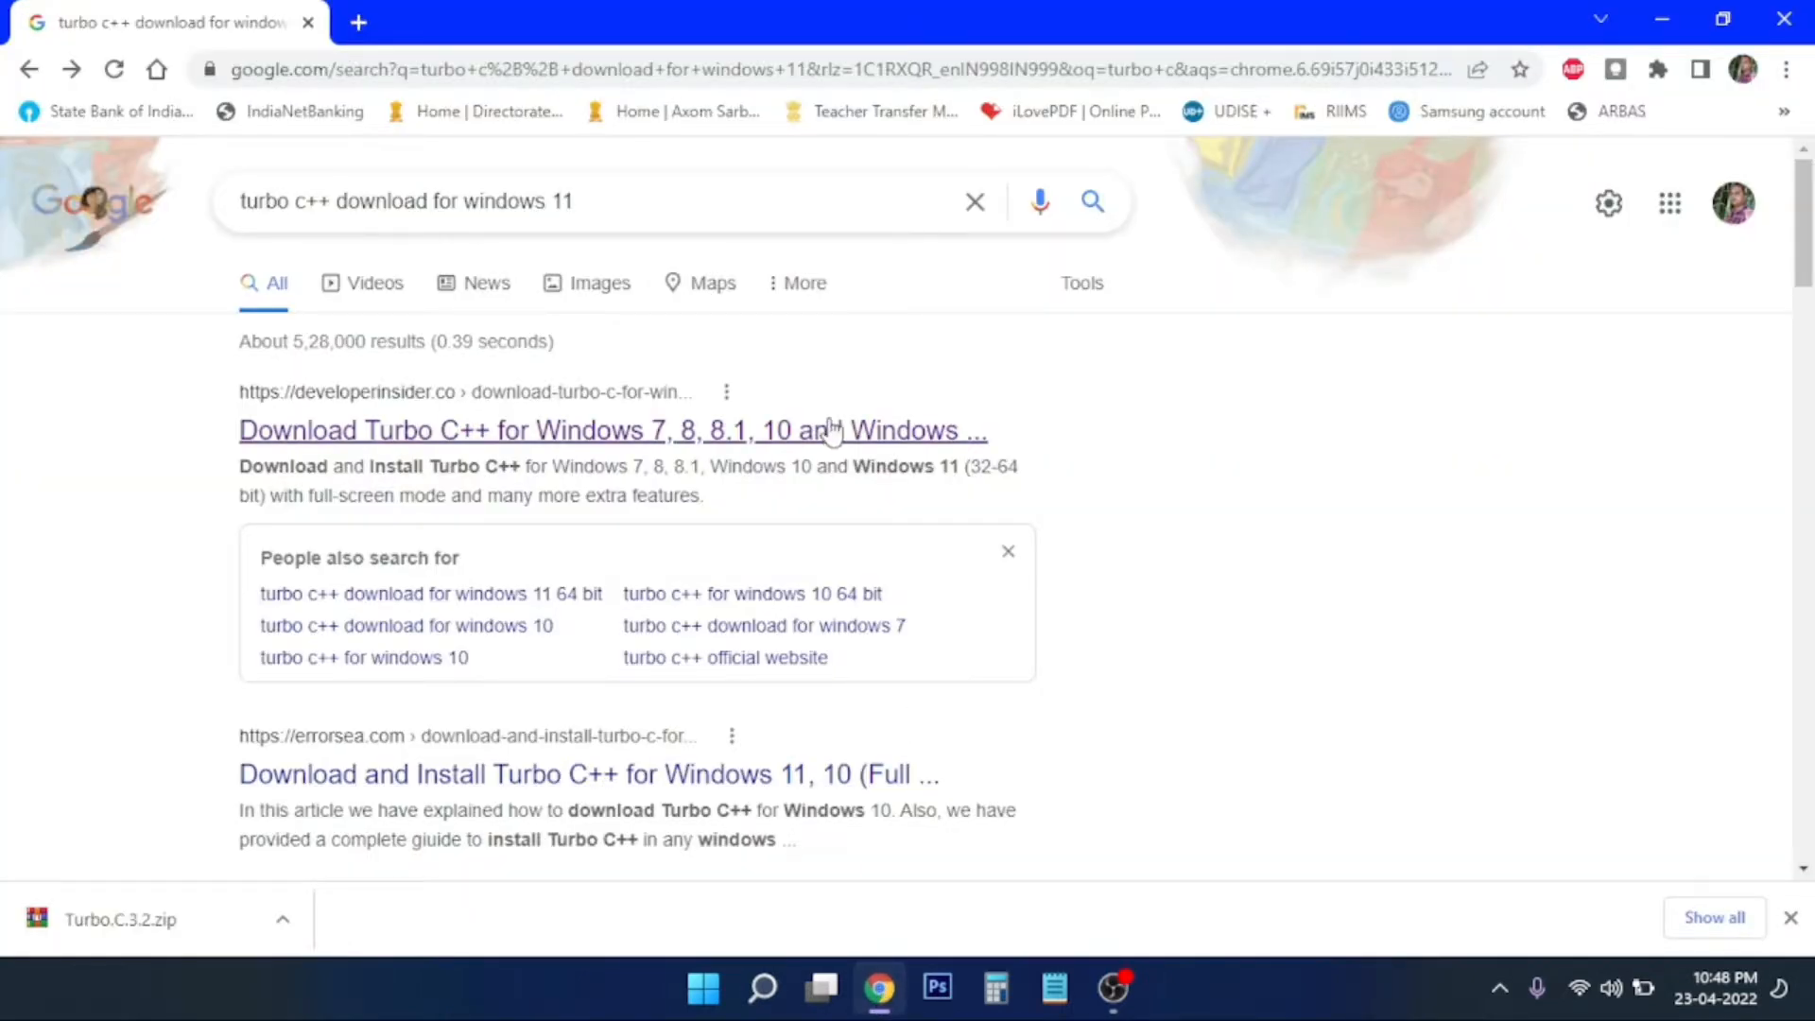
{"action": "left_click", "coordinate": [584, 202]}
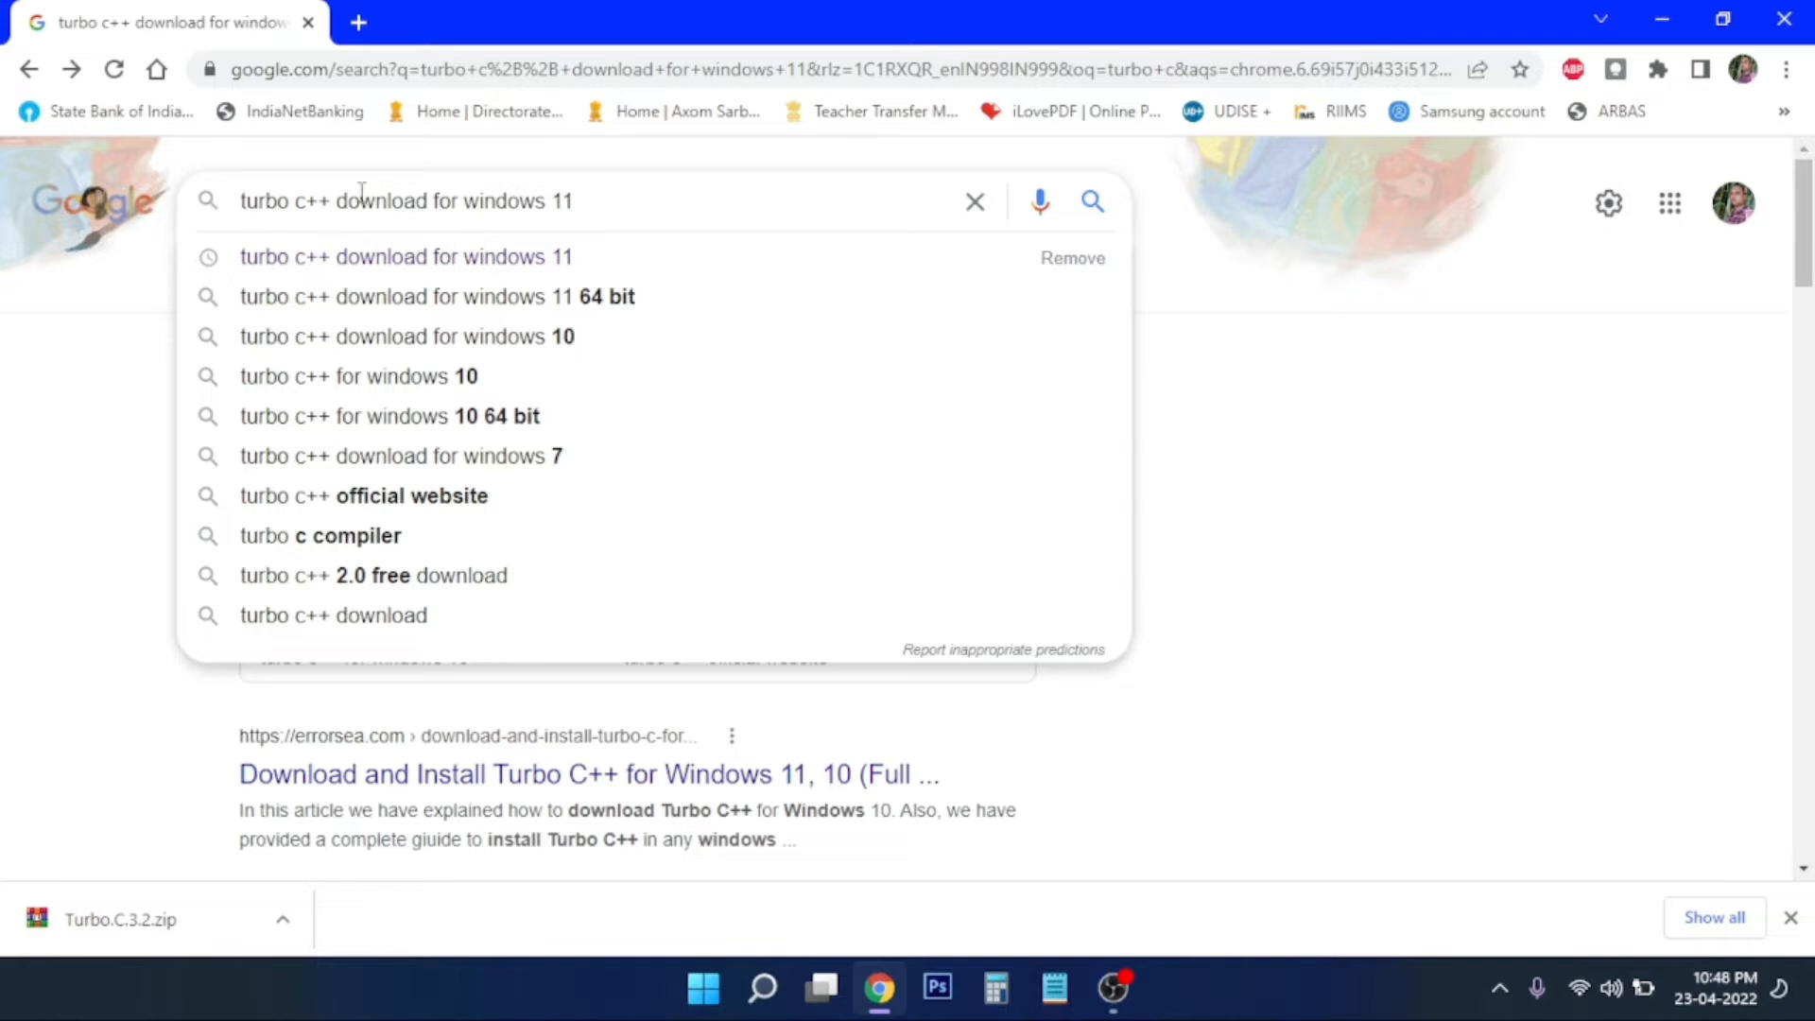
{"action": "left_click_drag", "start_coordinate": [246, 206], "coordinate": [705, 229]}
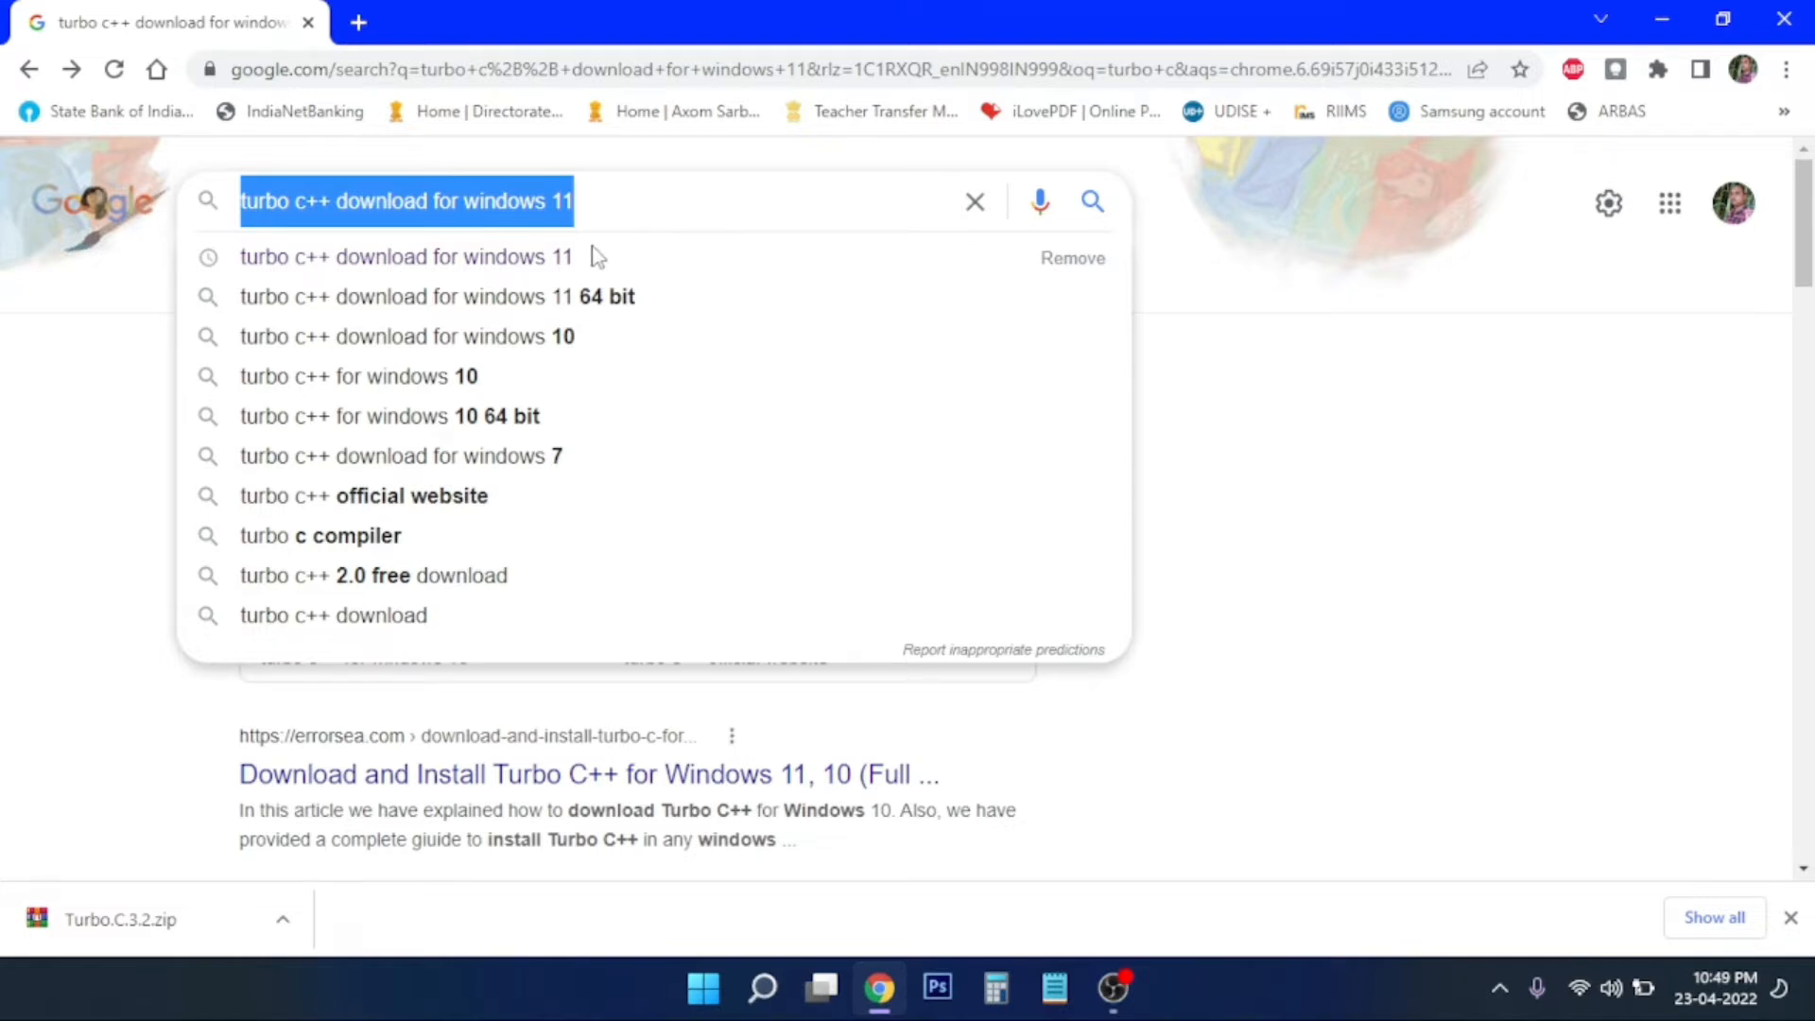
{"action": "left_click", "coordinate": [3, 430]}
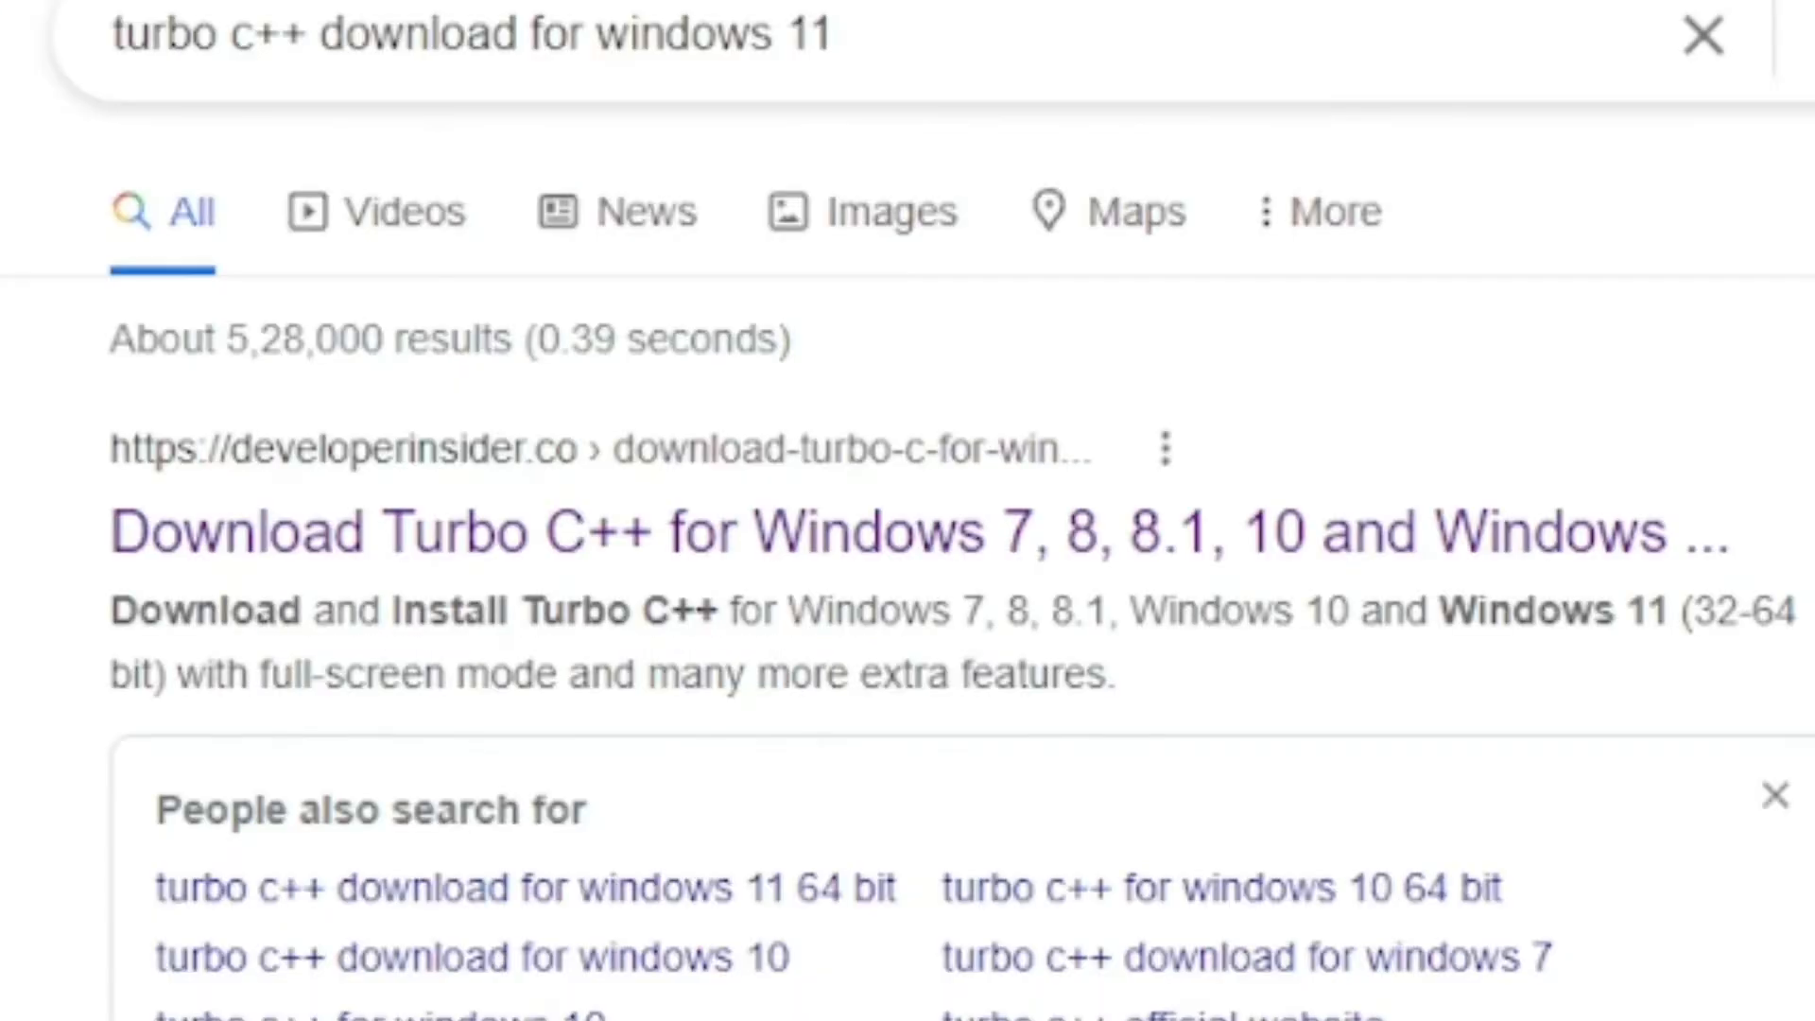
{"action": "left_click", "coordinate": [416, 549]}
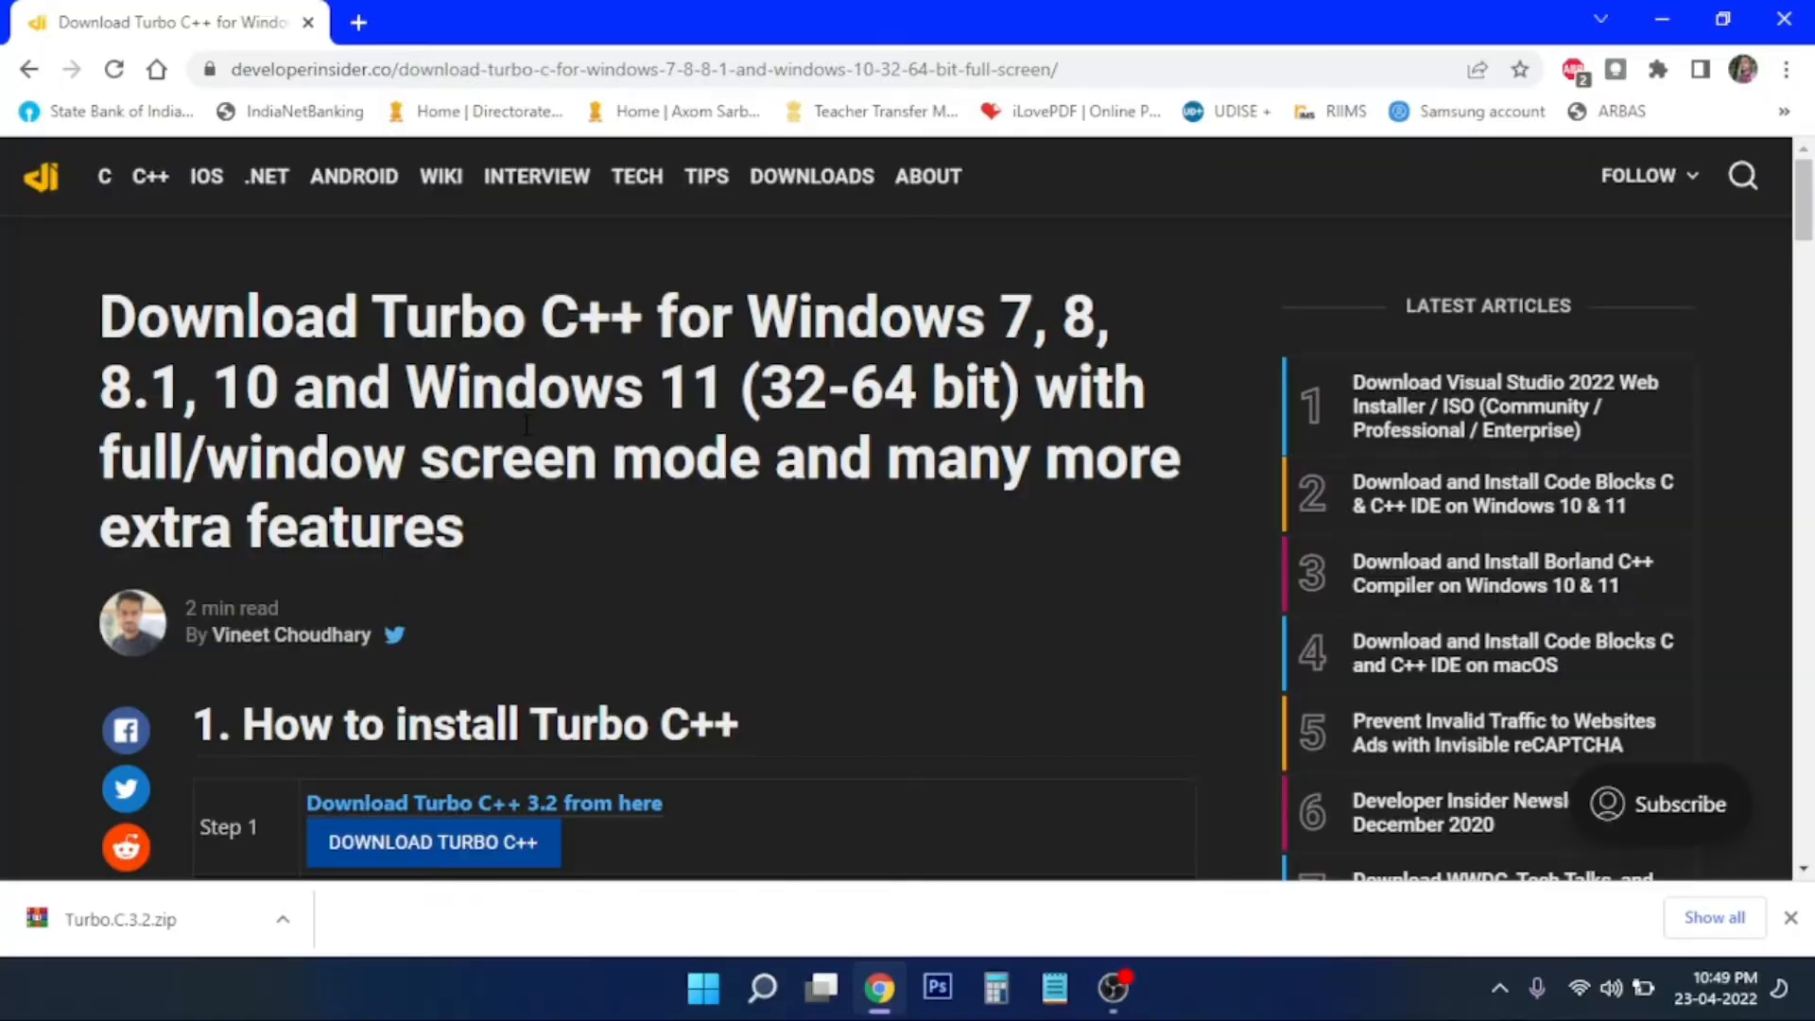
- Examine the article's Turbo C++ installation steps, usage screenshots and system requirements
{"action": "scroll", "coordinate": [527, 426], "scroll_direction": "down", "scroll_amount": 5}
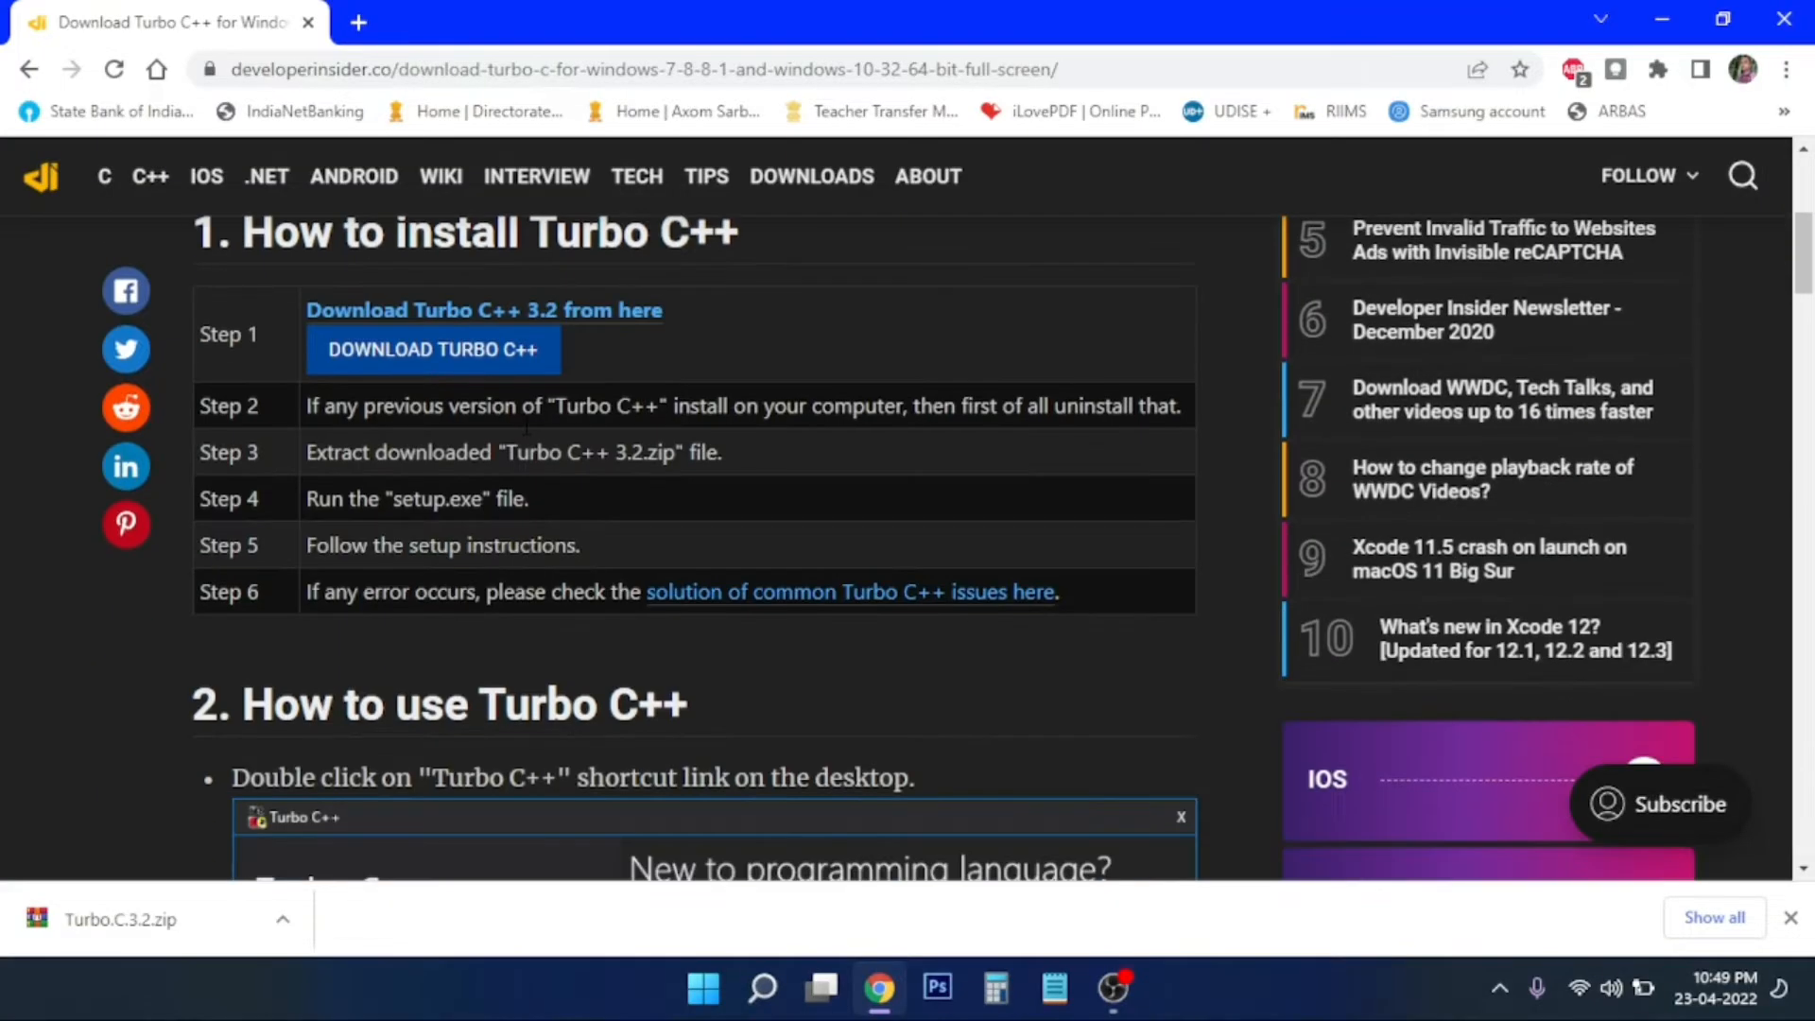
{"action": "scroll", "coordinate": [523, 424], "scroll_direction": "down", "scroll_amount": 4}
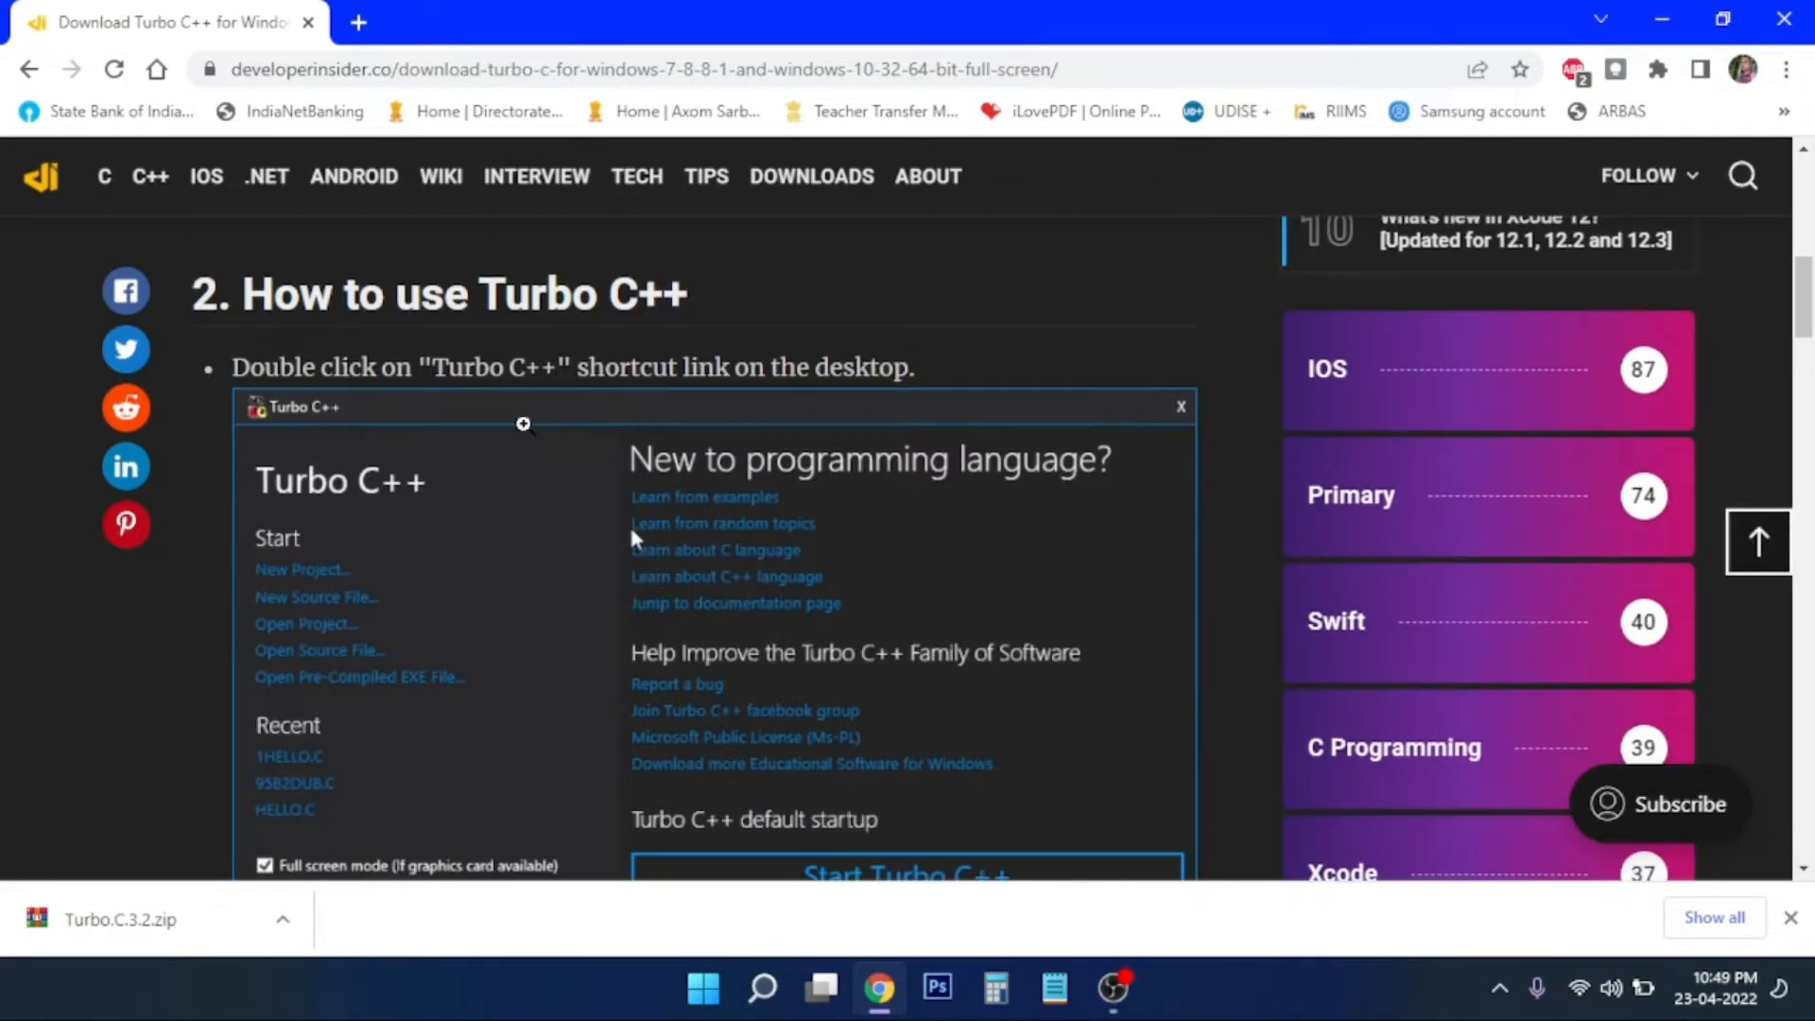
{"action": "scroll", "coordinate": [524, 424], "scroll_direction": "down", "scroll_amount": 1}
{"action": "scroll", "coordinate": [524, 424], "scroll_direction": "up", "scroll_amount": 1}
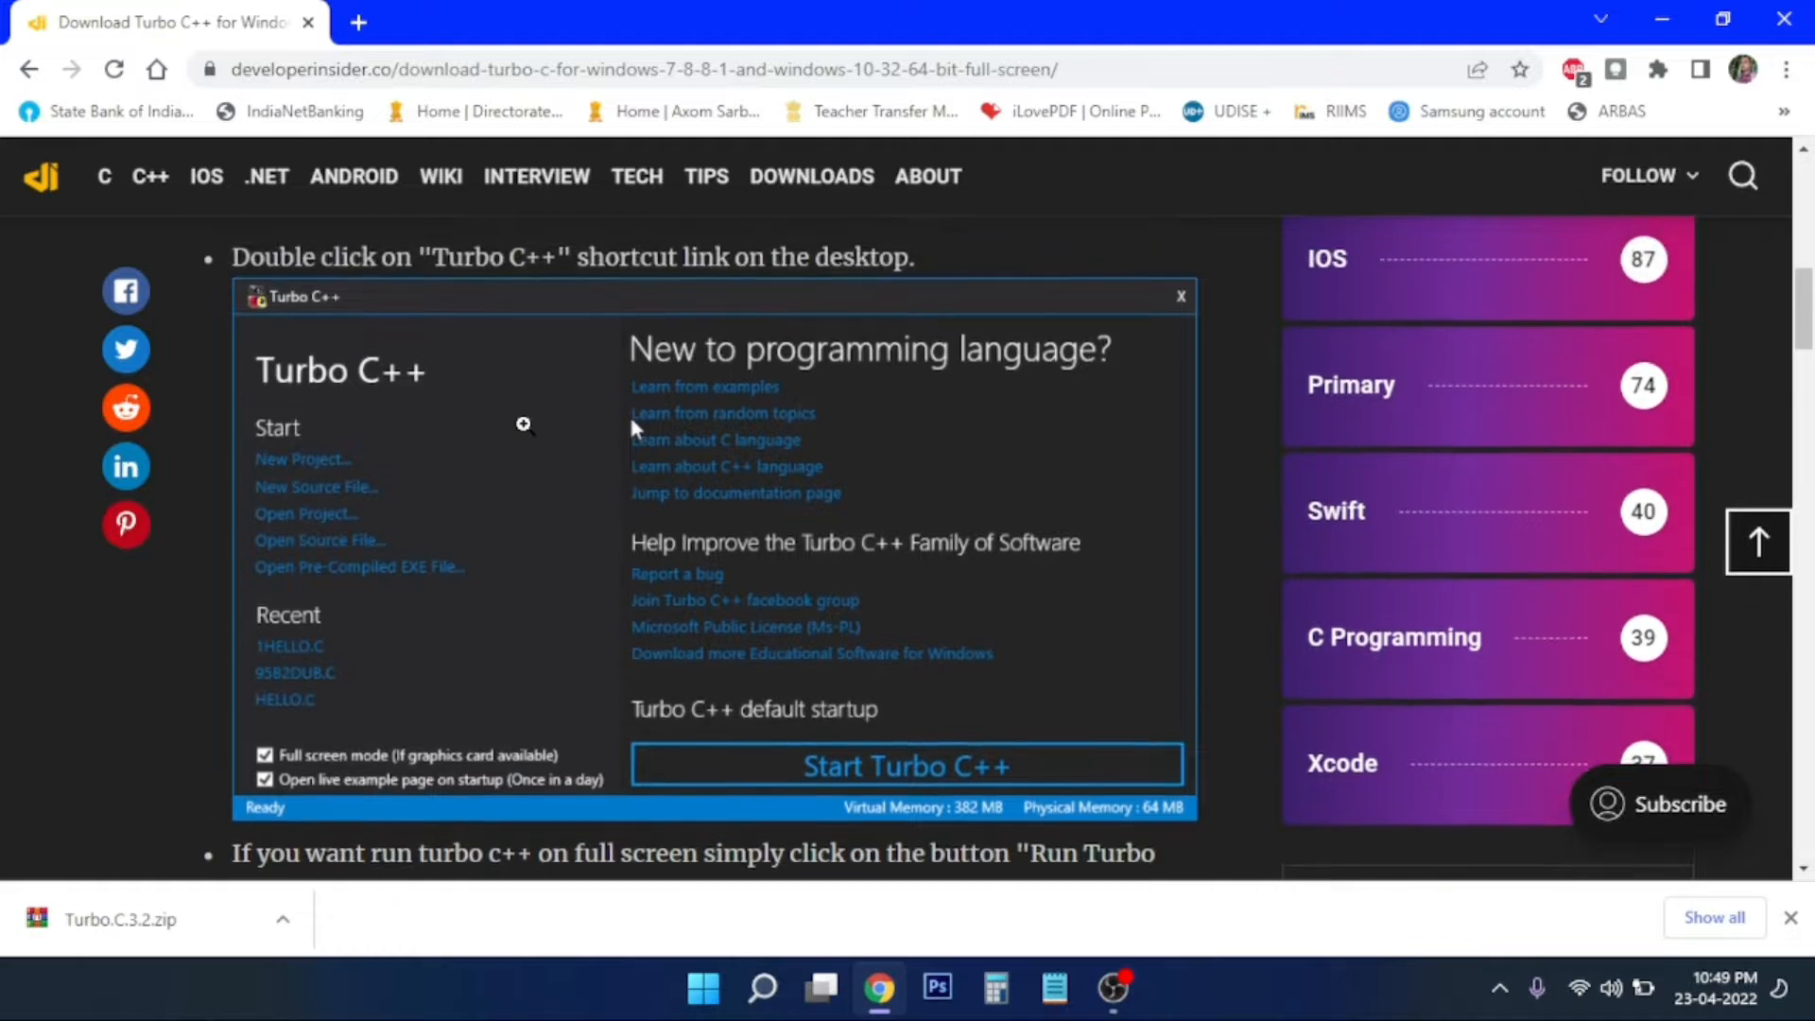
{"action": "scroll", "coordinate": [524, 424], "scroll_direction": "up", "scroll_amount": 1}
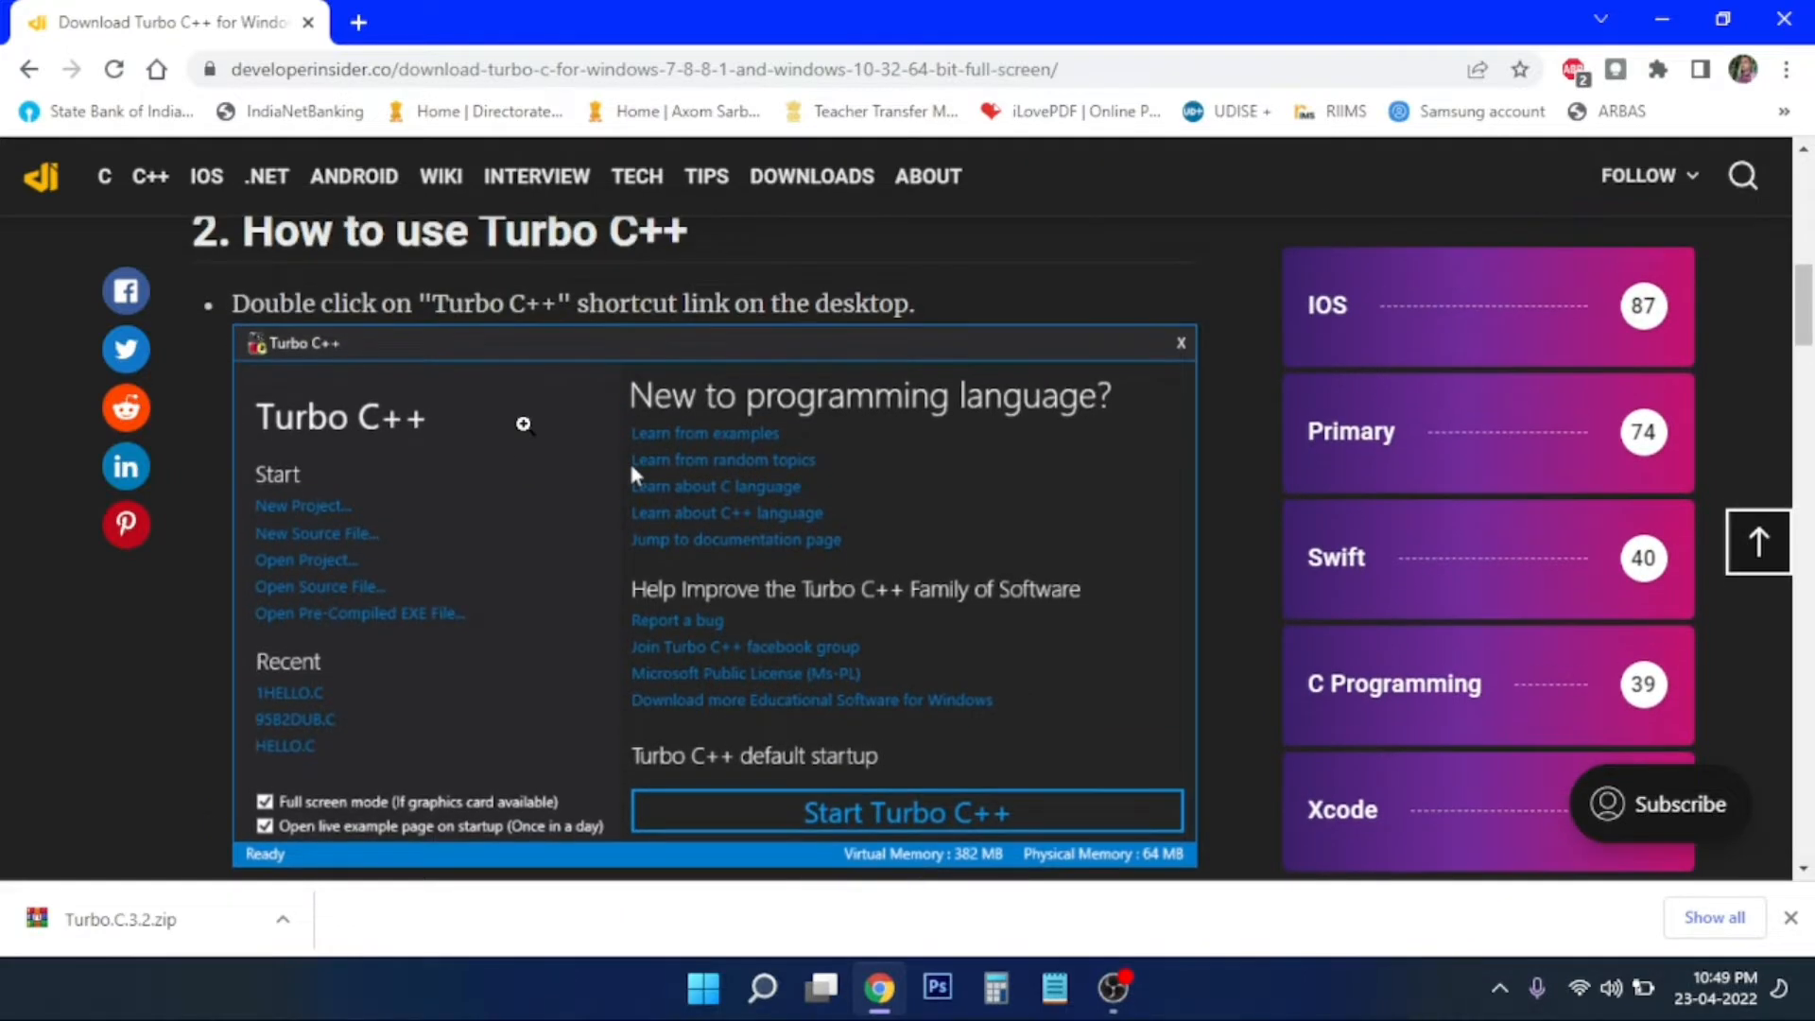
{"action": "scroll", "coordinate": [523, 423], "scroll_direction": "down", "scroll_amount": 4}
{"action": "scroll", "coordinate": [524, 425], "scroll_direction": "down", "scroll_amount": 3}
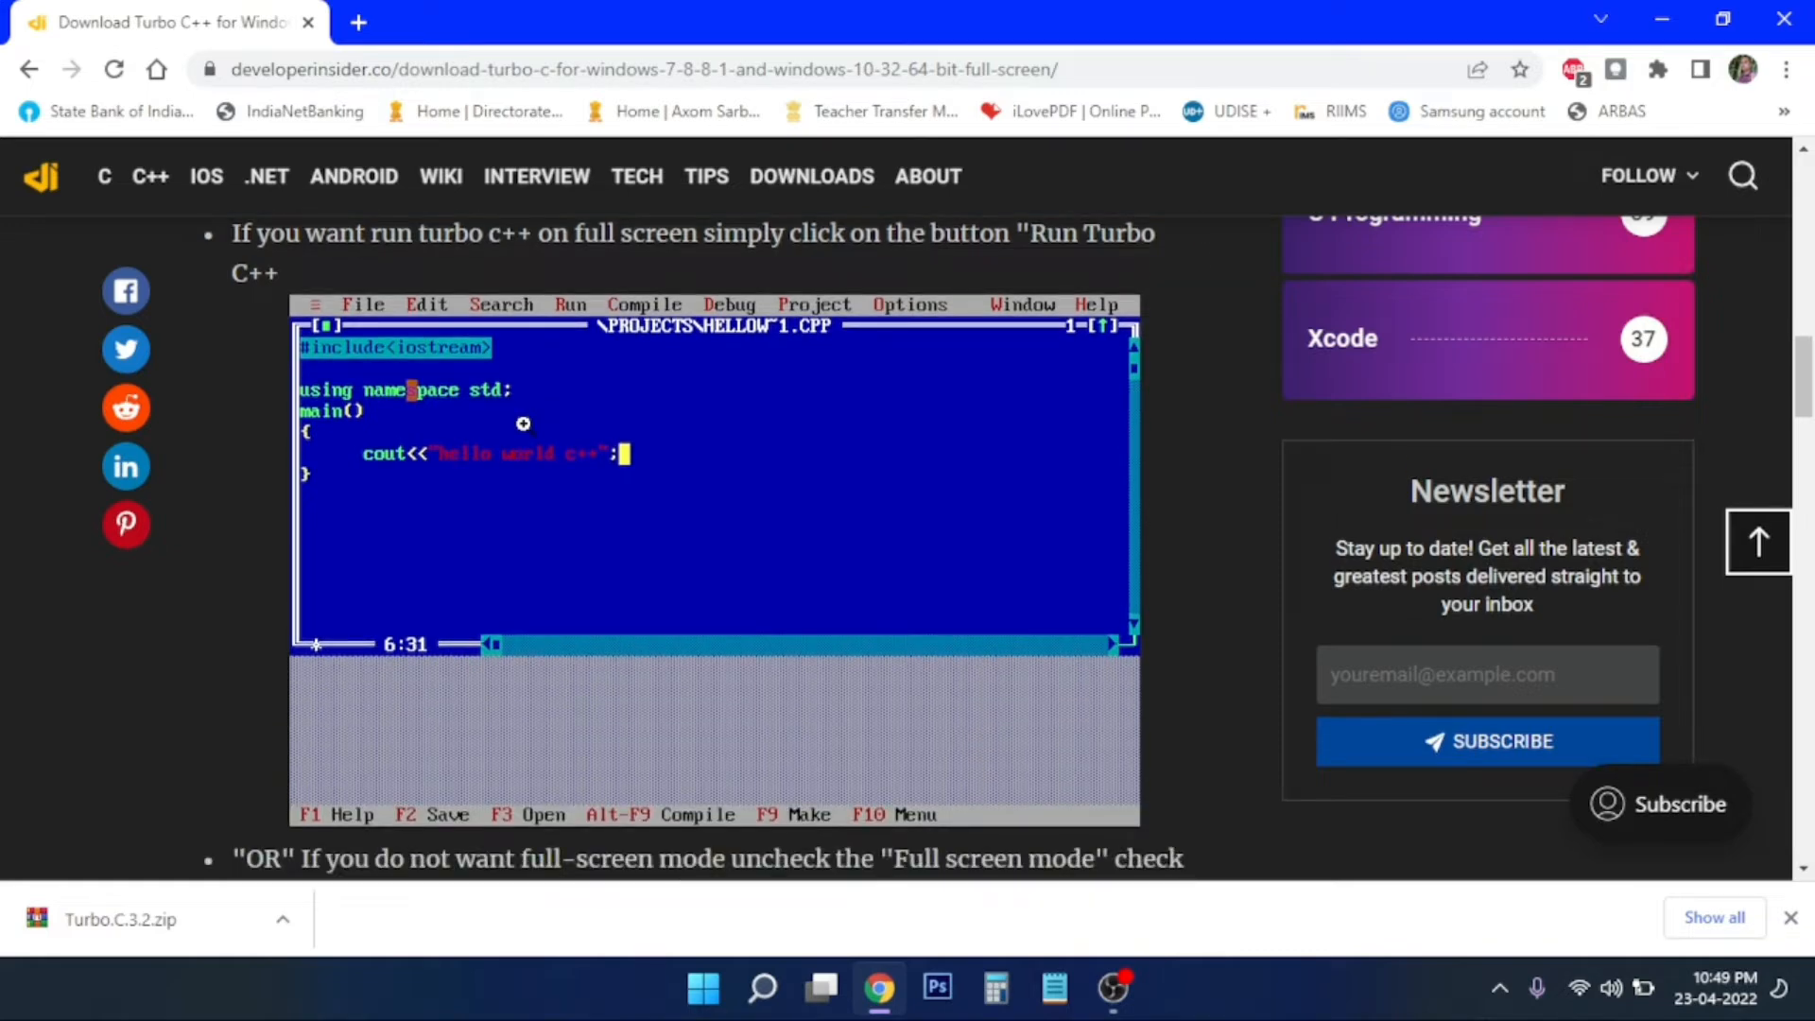
{"action": "scroll", "coordinate": [524, 425], "scroll_direction": "up", "scroll_amount": 4}
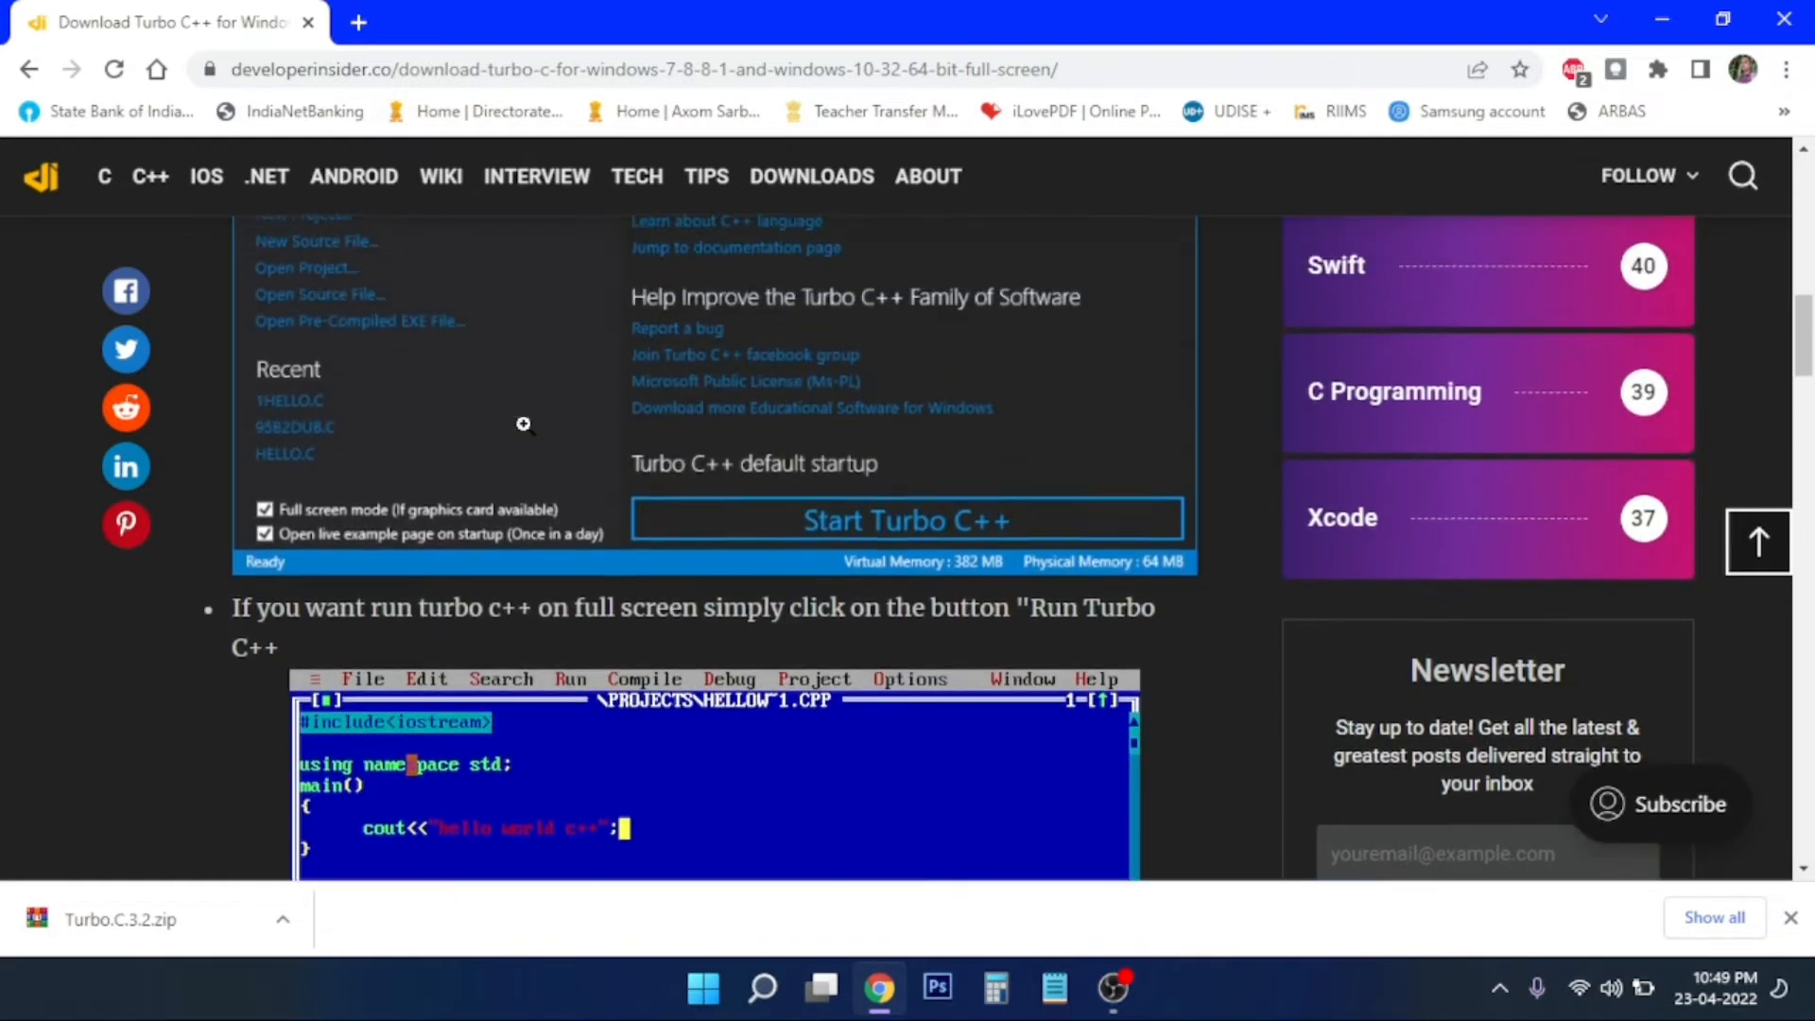
{"action": "scroll", "coordinate": [524, 424], "scroll_direction": "down", "scroll_amount": 5}
{"action": "left_click", "coordinate": [524, 423]}
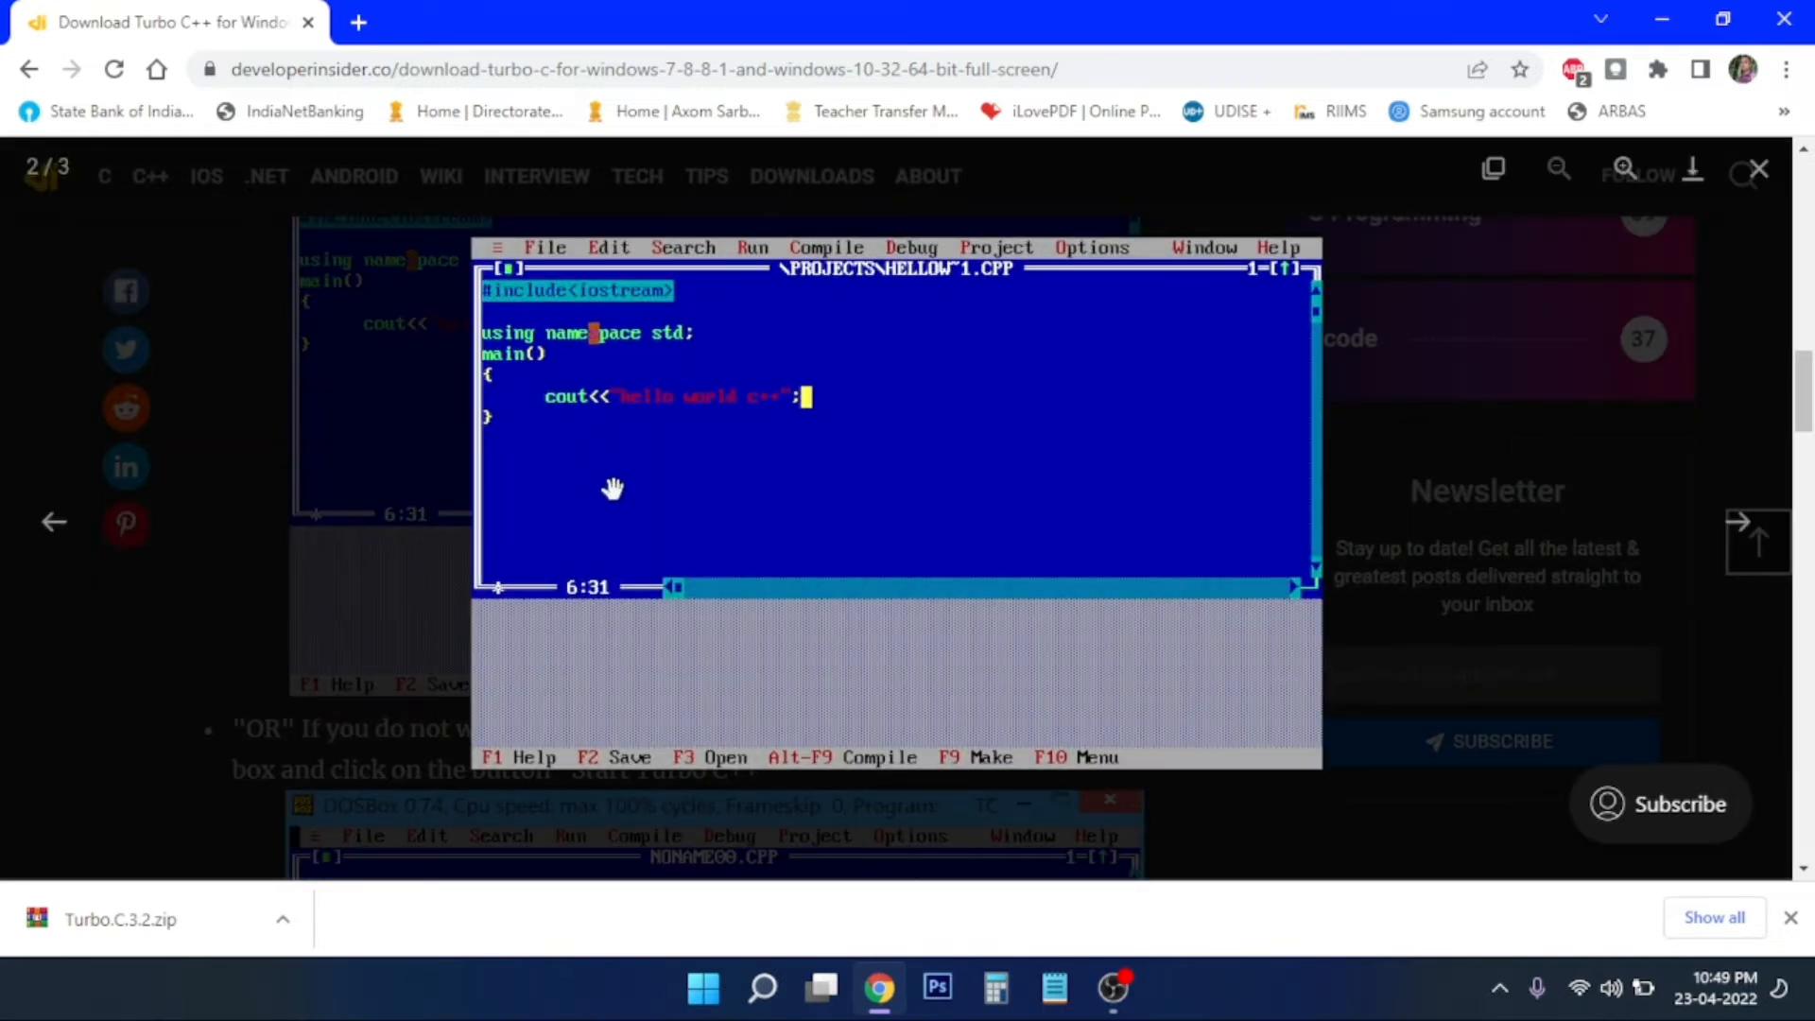
{"action": "left_click", "coordinate": [234, 535]}
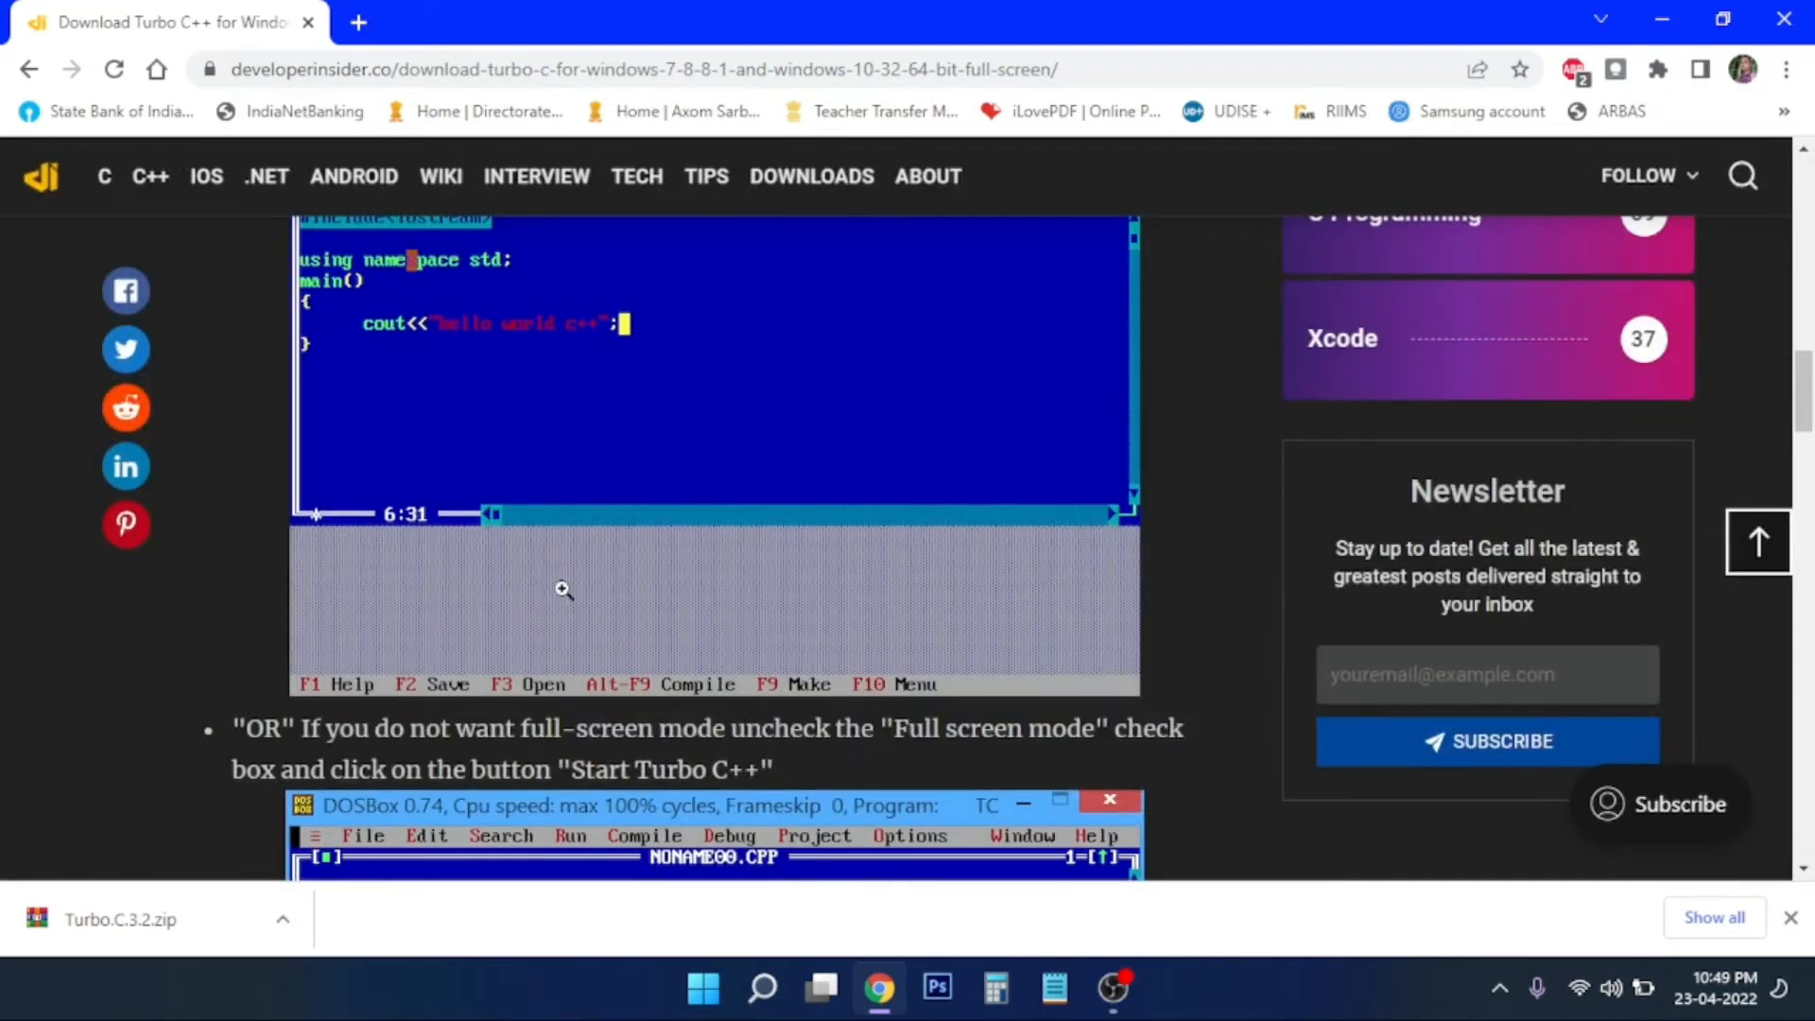
{"action": "scroll", "coordinate": [568, 383], "scroll_direction": "down", "scroll_amount": 3}
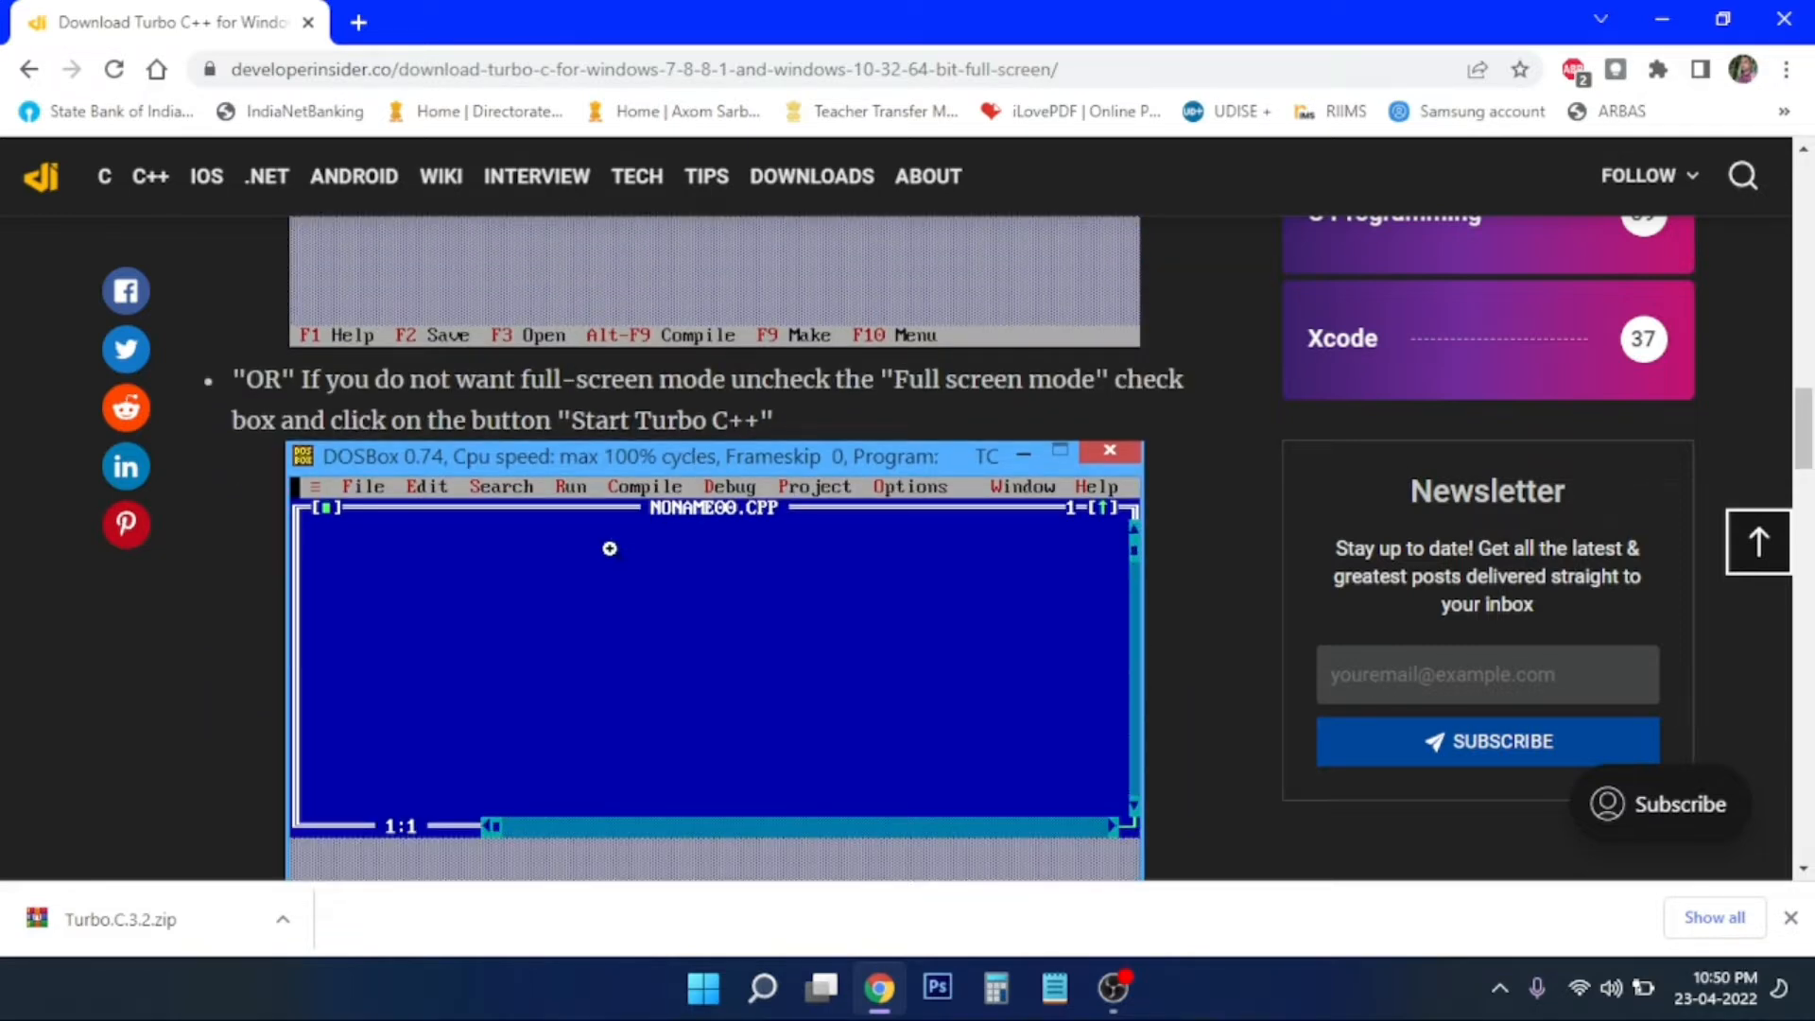
{"action": "scroll", "coordinate": [603, 595], "scroll_direction": "up", "scroll_amount": 10}
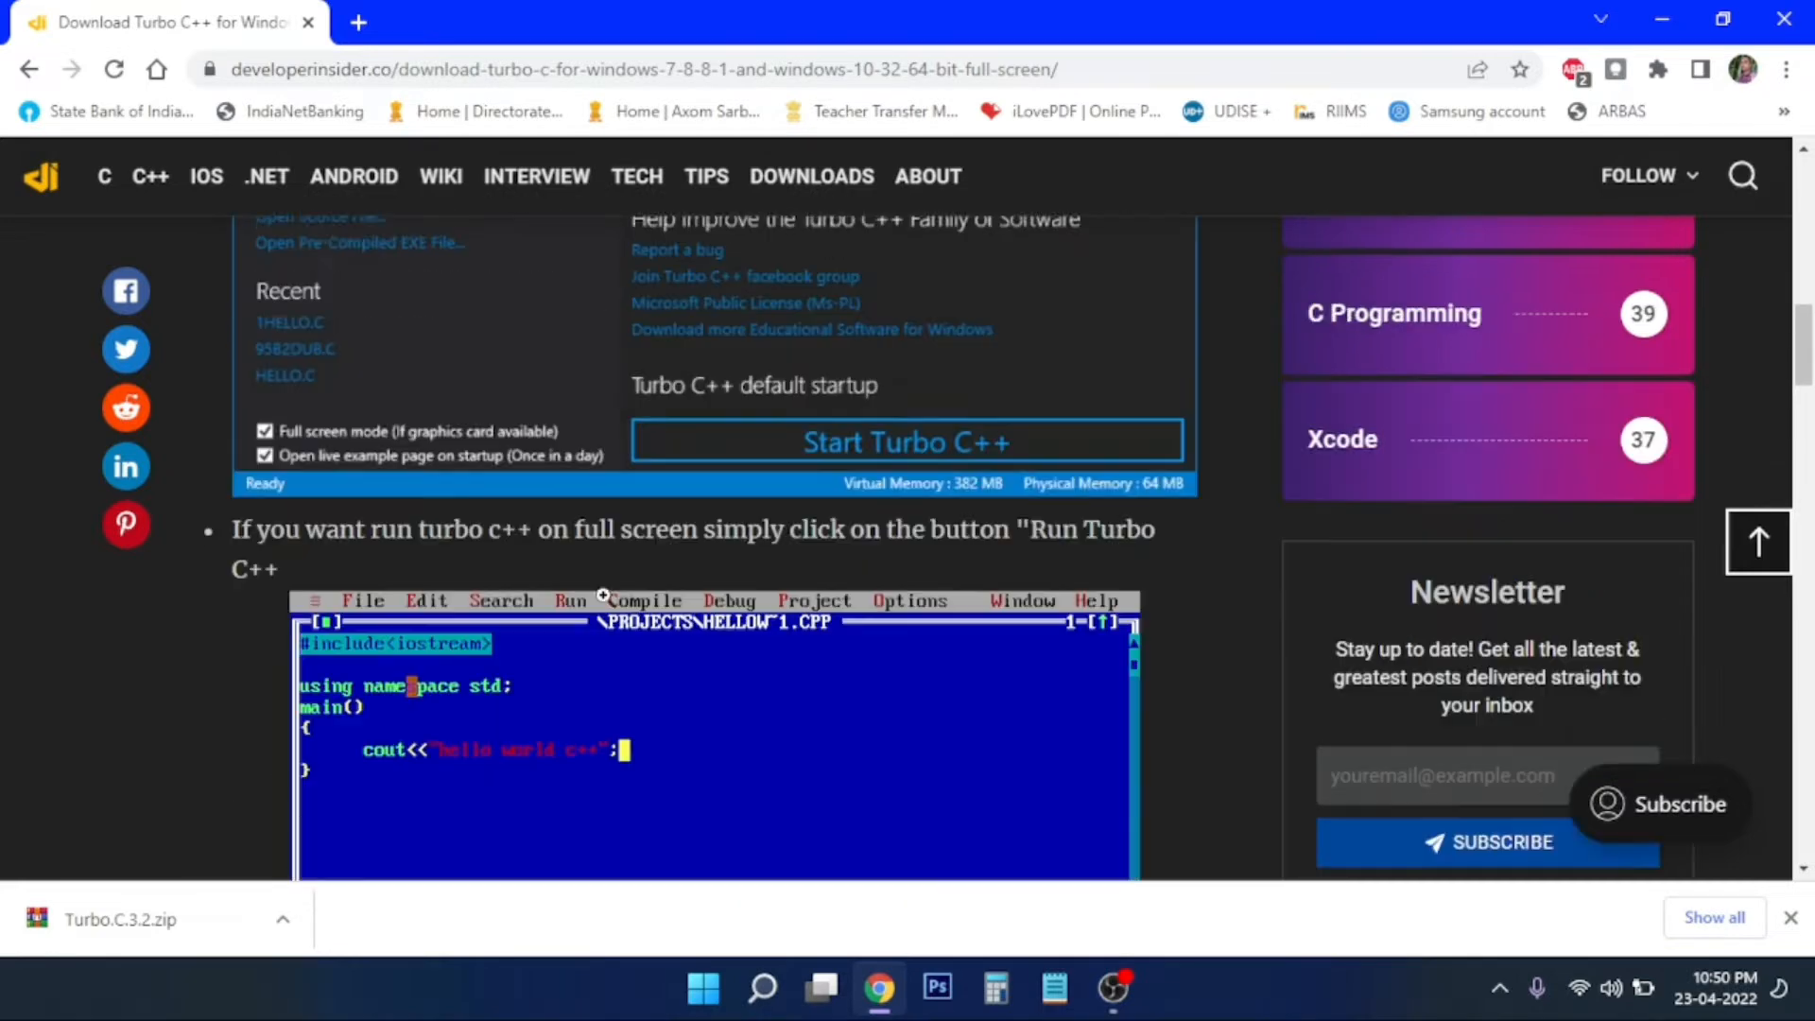
{"action": "scroll", "coordinate": [604, 595], "scroll_direction": "down", "scroll_amount": 5}
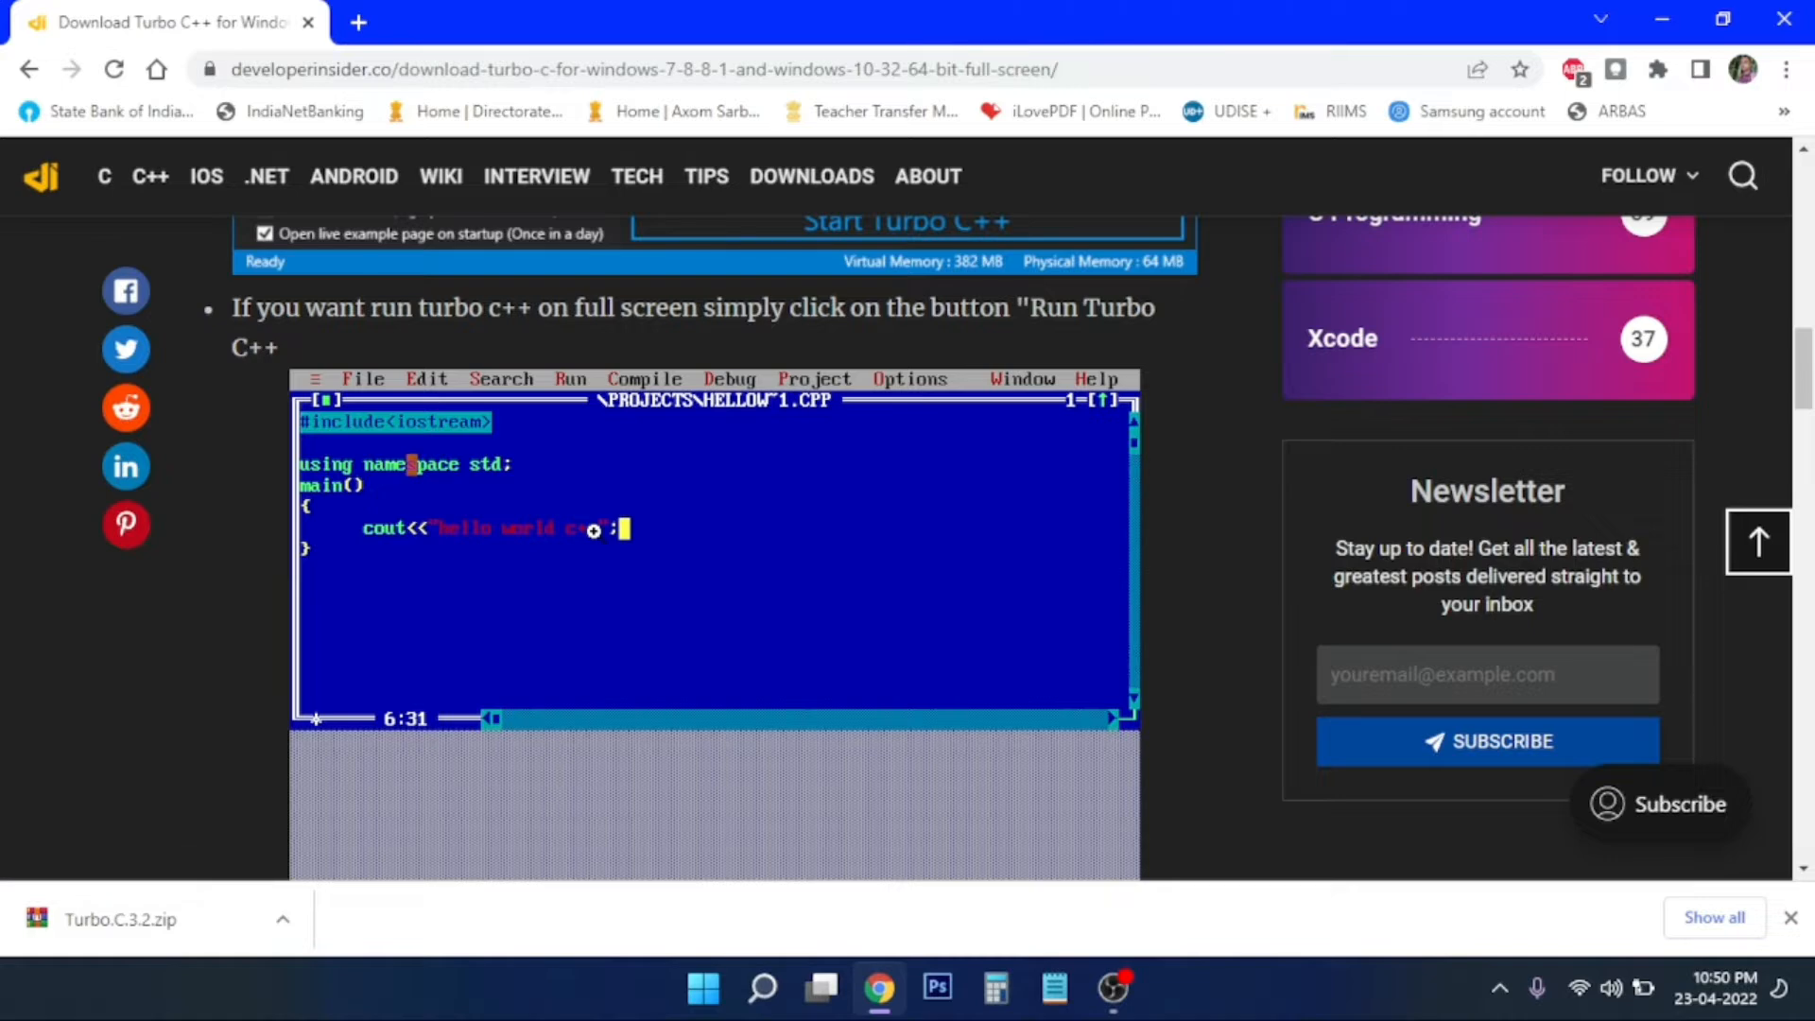
{"action": "scroll", "coordinate": [593, 530], "scroll_direction": "down", "scroll_amount": 5}
{"action": "scroll", "coordinate": [594, 531], "scroll_direction": "down", "scroll_amount": 5}
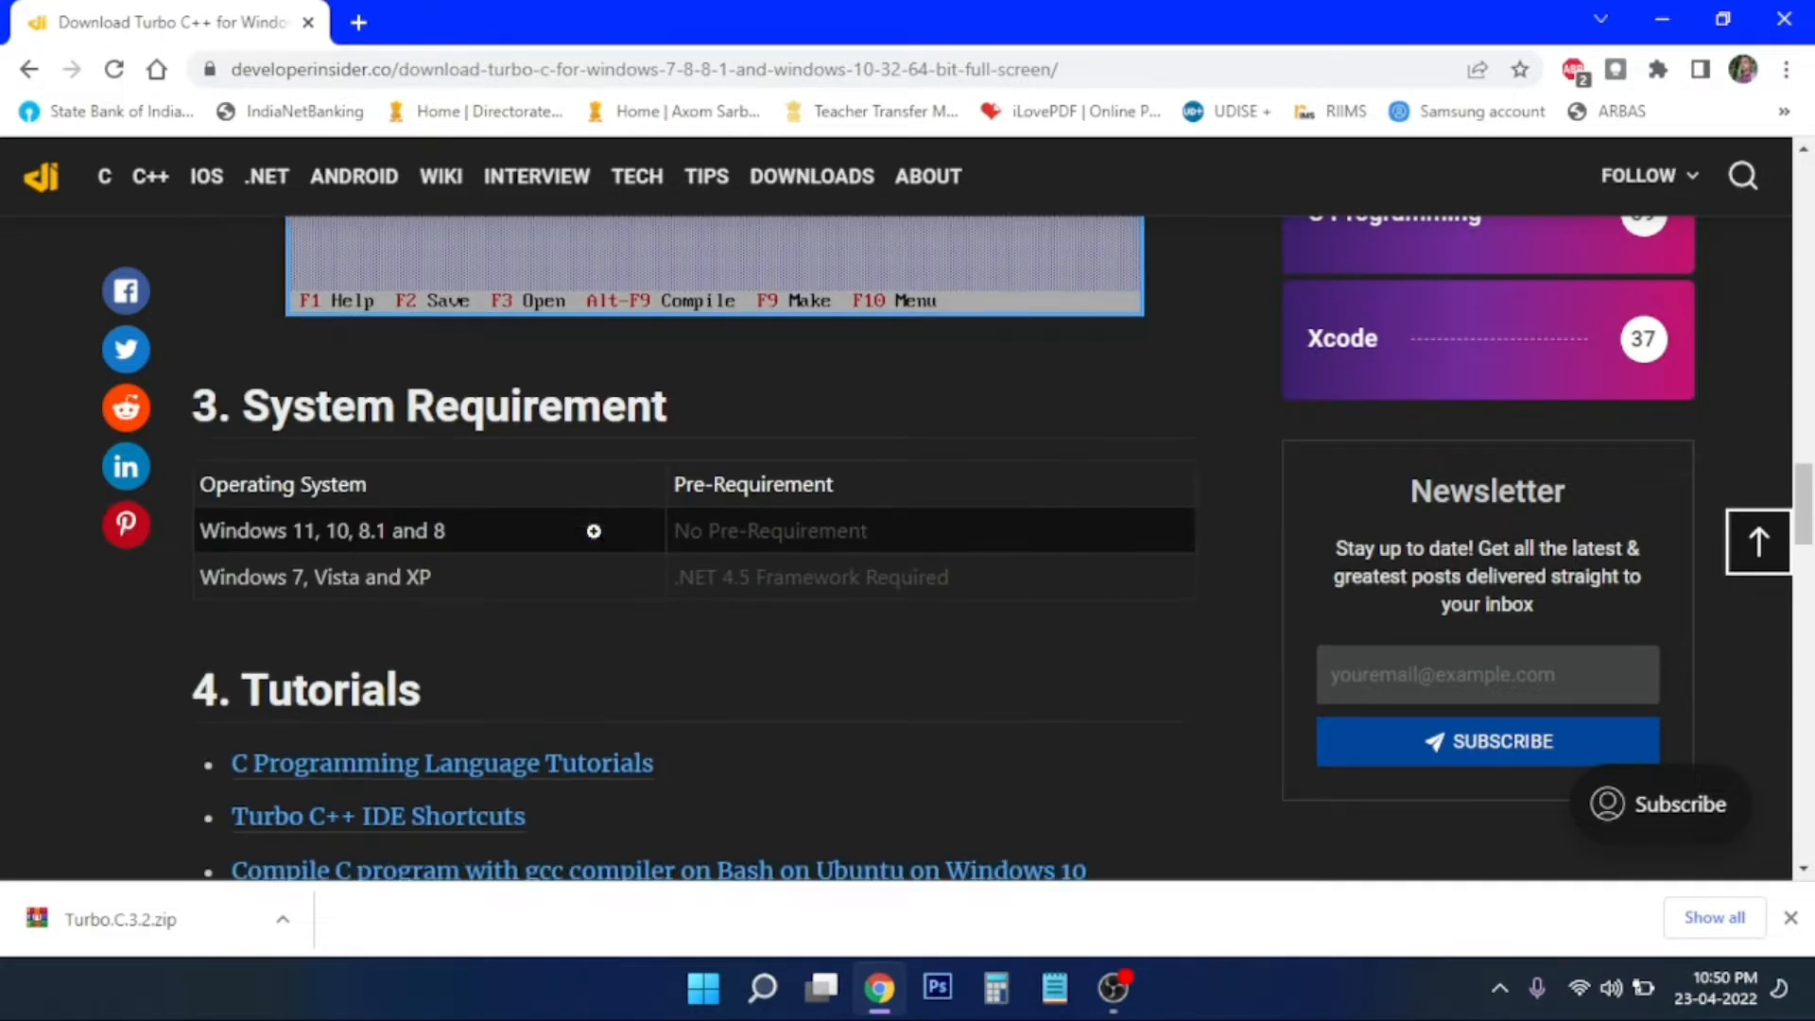
{"action": "scroll", "coordinate": [594, 531], "scroll_direction": "up", "scroll_amount": 5}
{"action": "scroll", "coordinate": [594, 532], "scroll_direction": "up", "scroll_amount": 10}
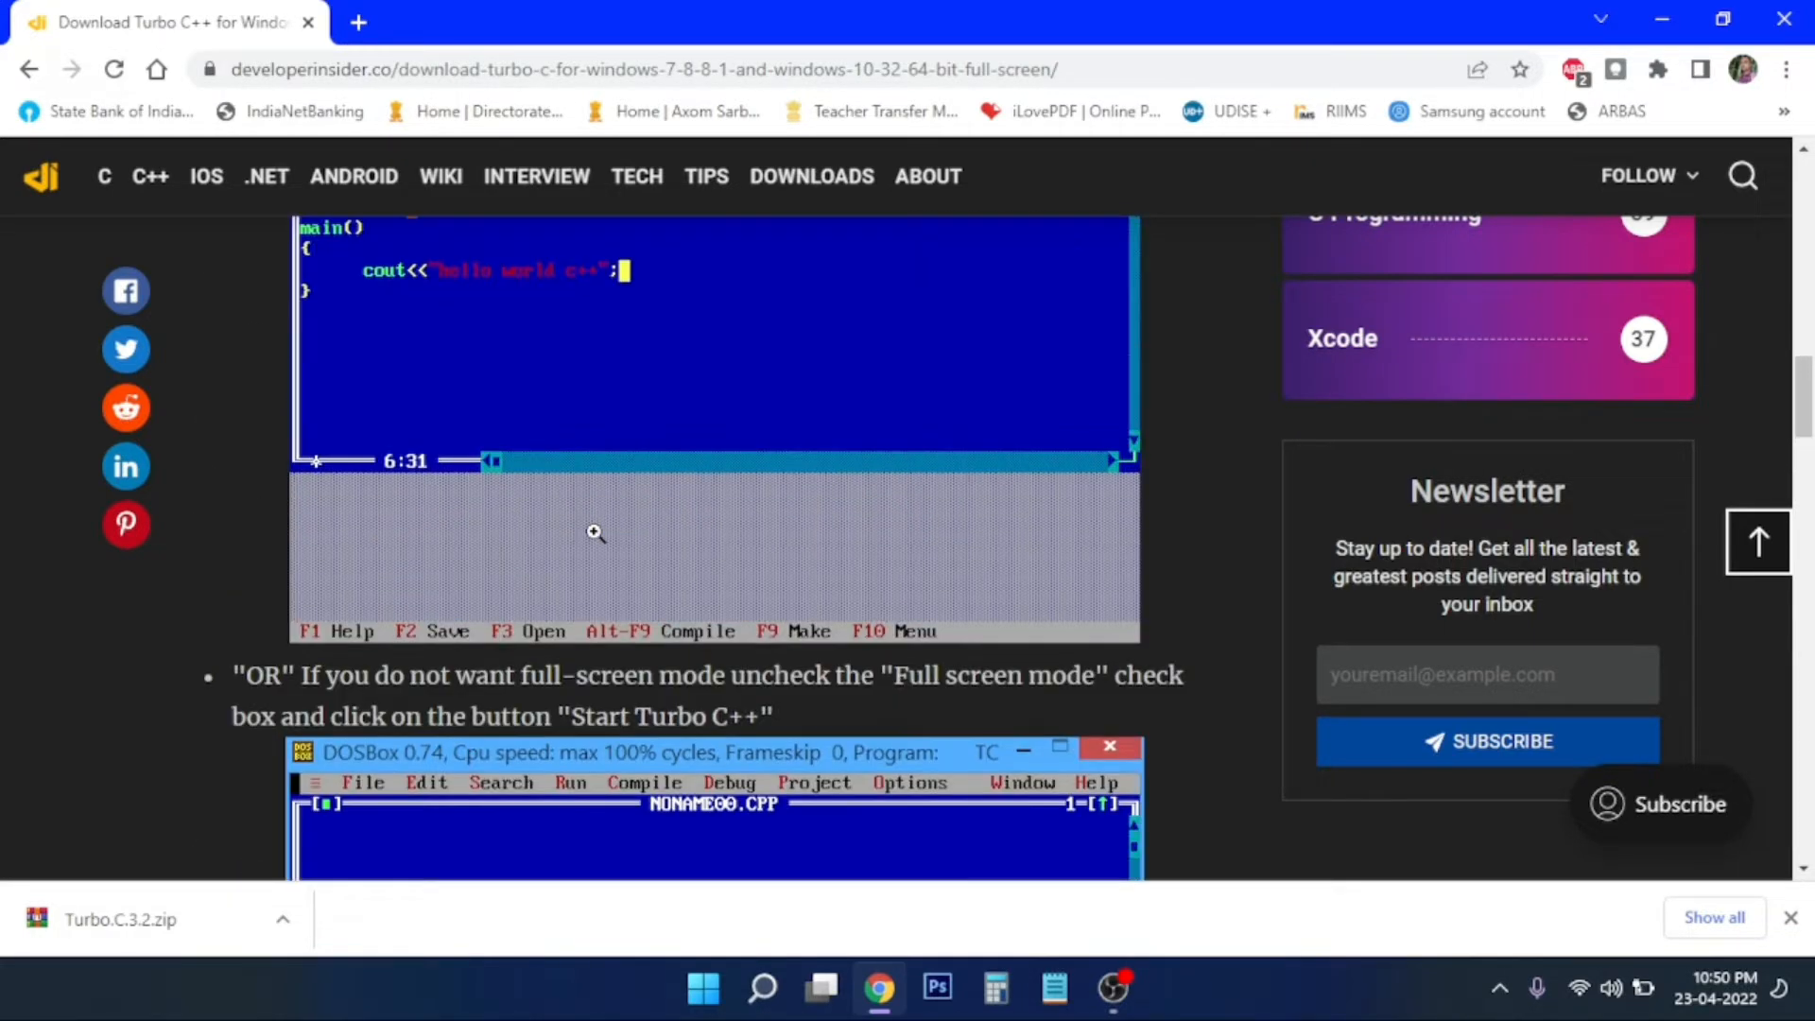
{"action": "scroll", "coordinate": [593, 531], "scroll_direction": "up", "scroll_amount": 9}
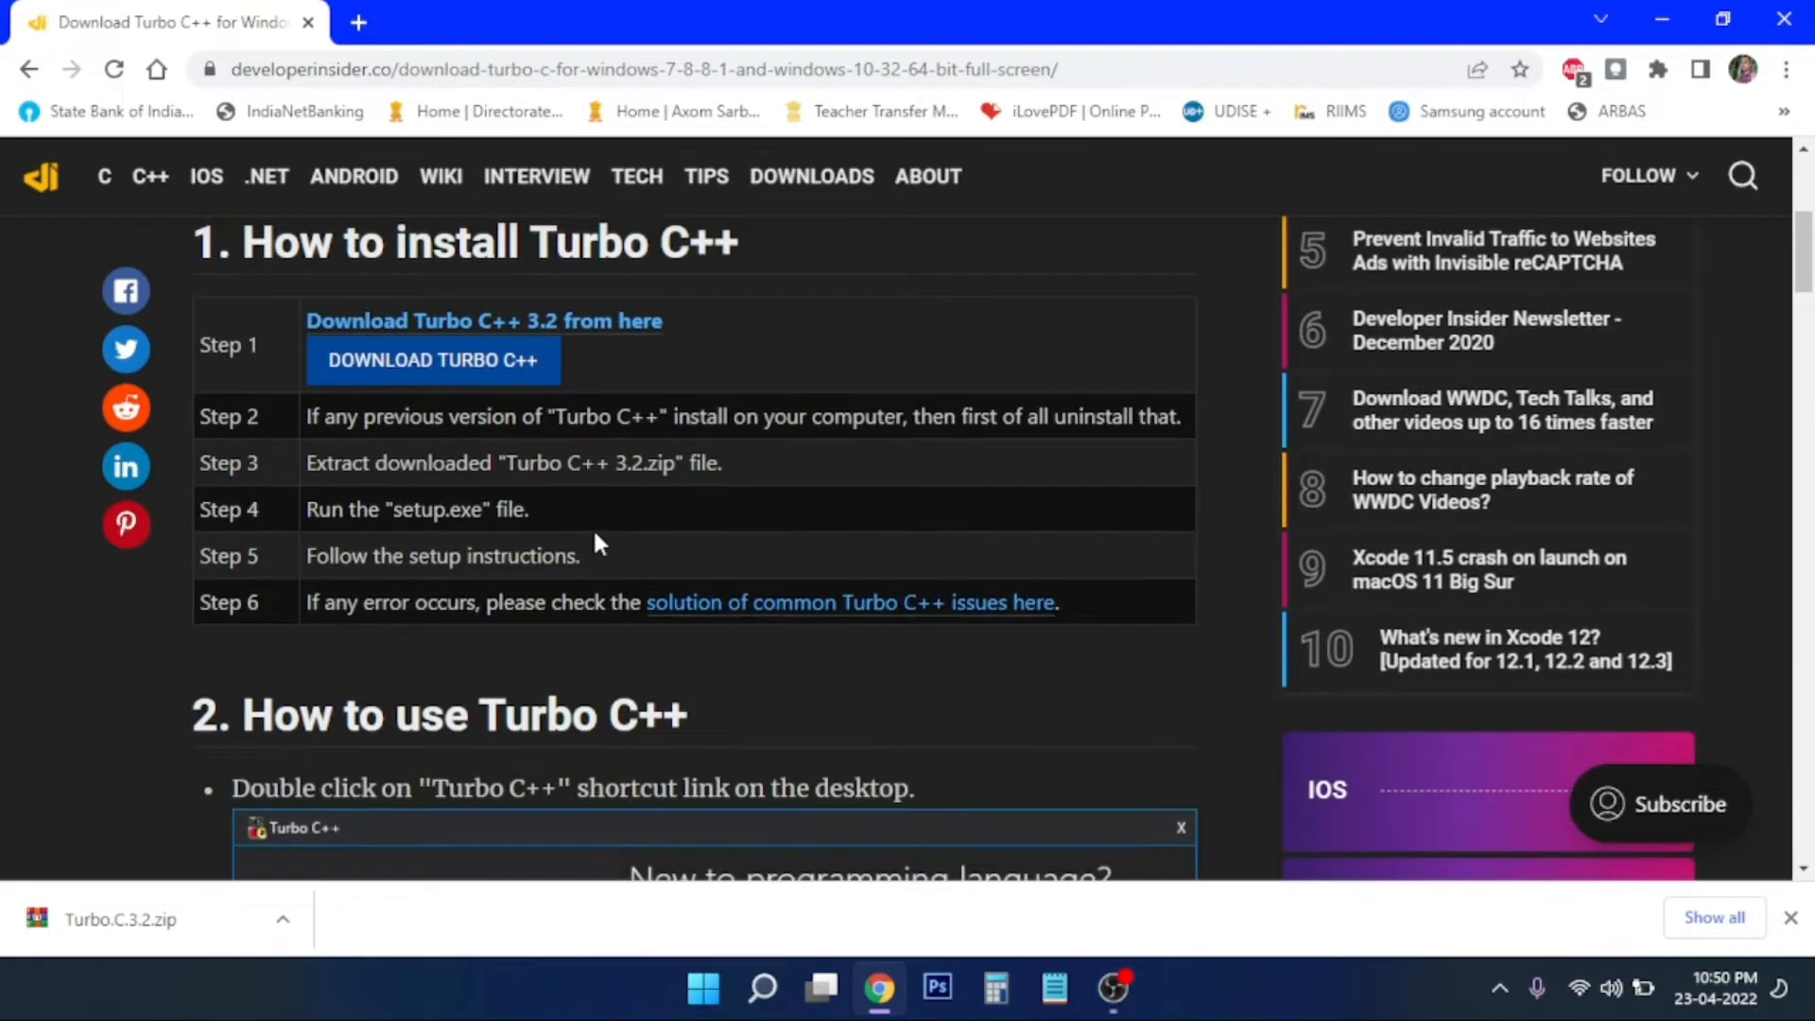
- Download the Turbo C++ 3.2 archive from the article and show the downloaded file in its folder
{"action": "scroll", "coordinate": [595, 541], "scroll_direction": "up", "scroll_amount": 2}
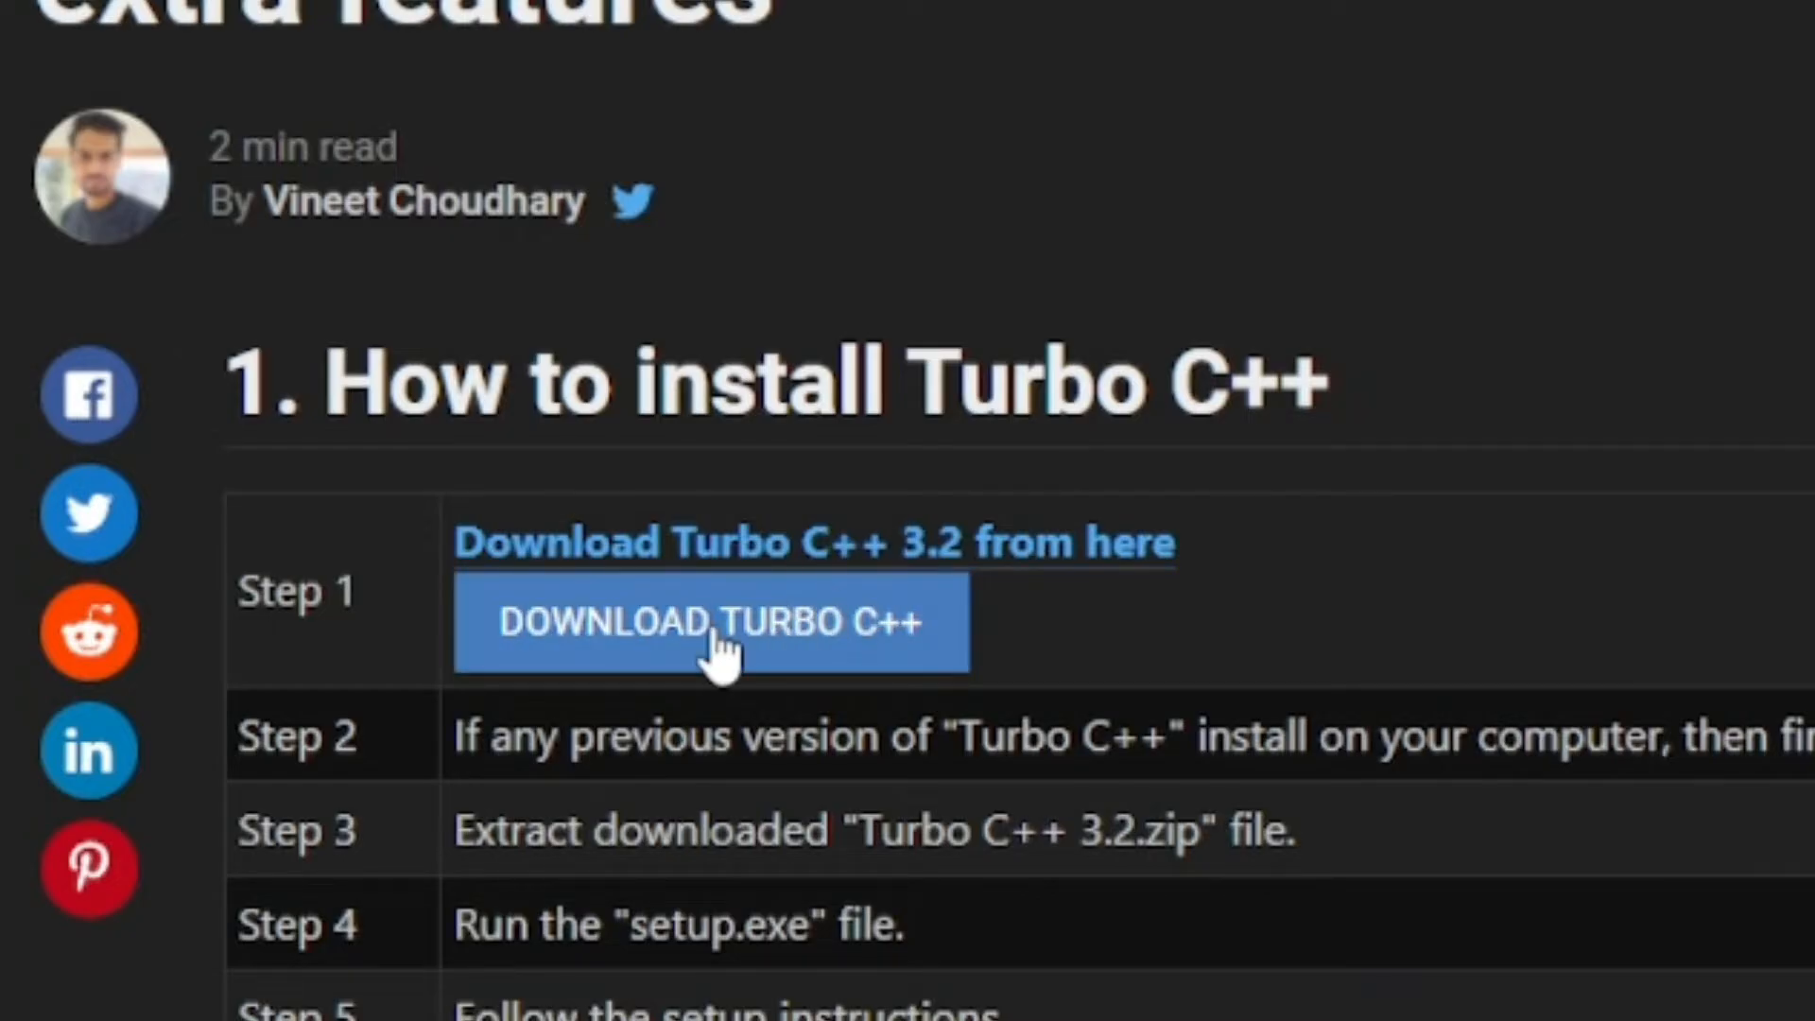
{"action": "left_click", "coordinate": [715, 638]}
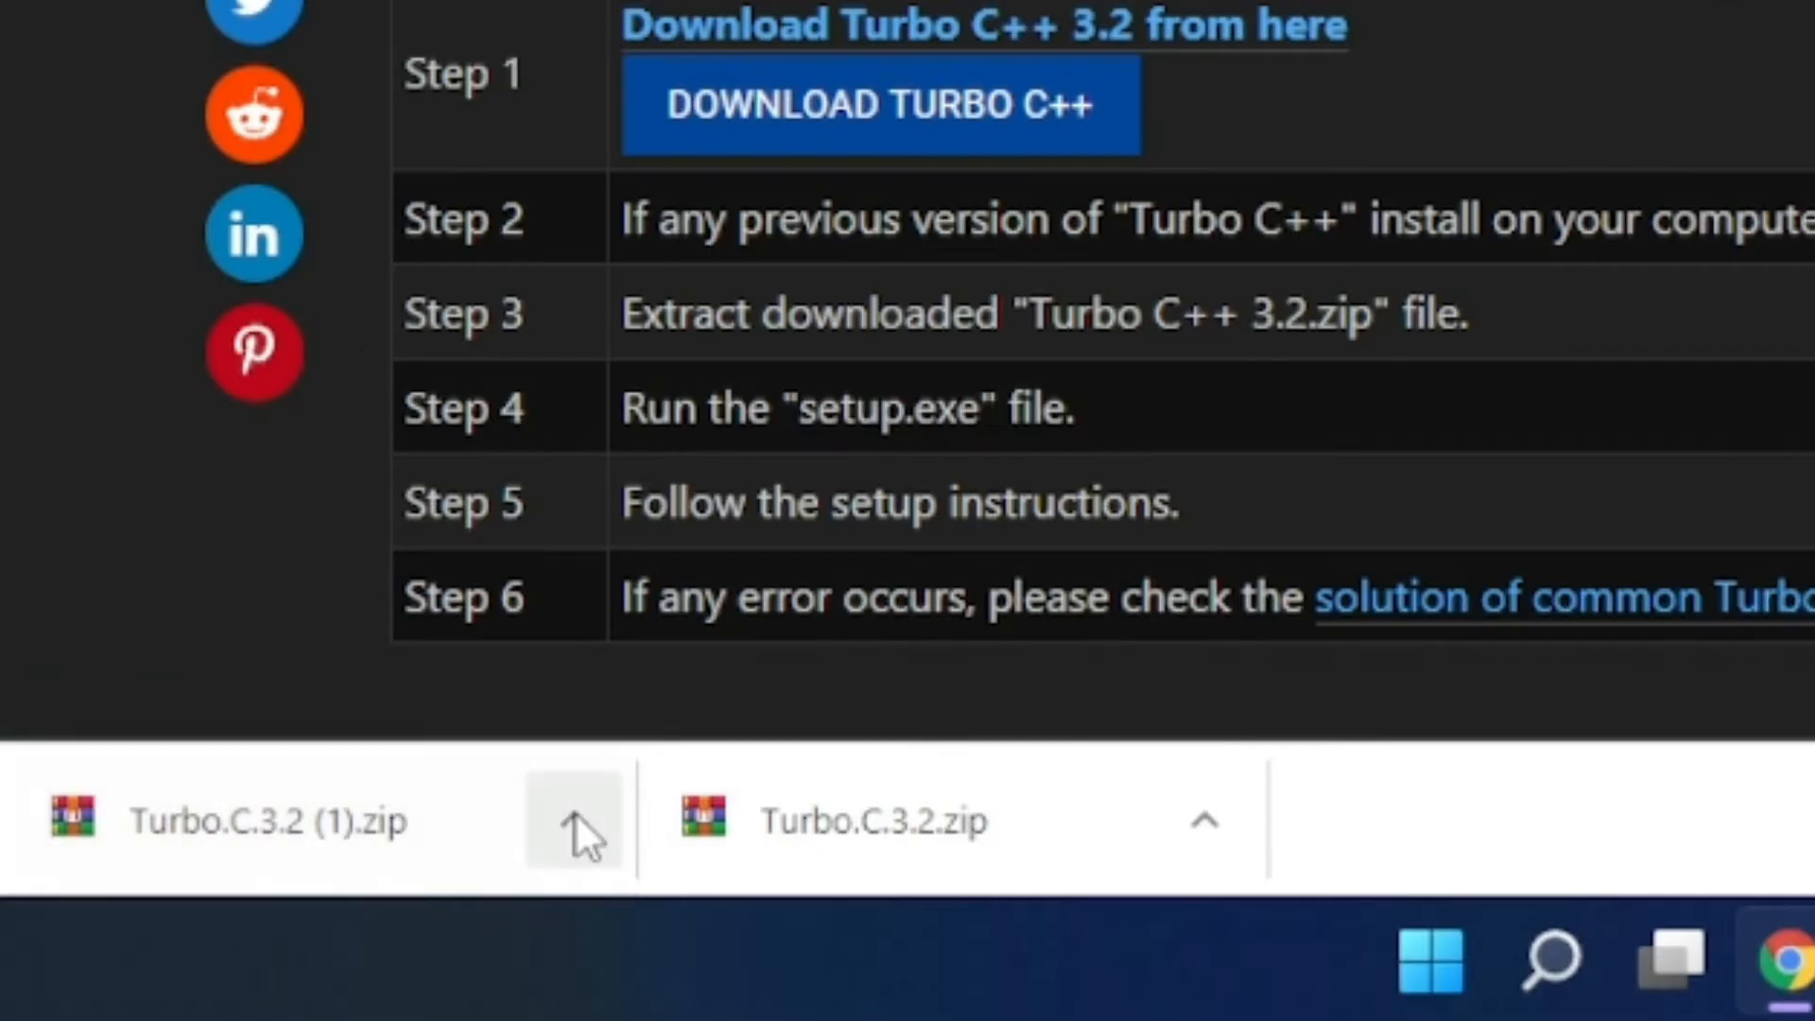
{"action": "left_click", "coordinate": [575, 818]}
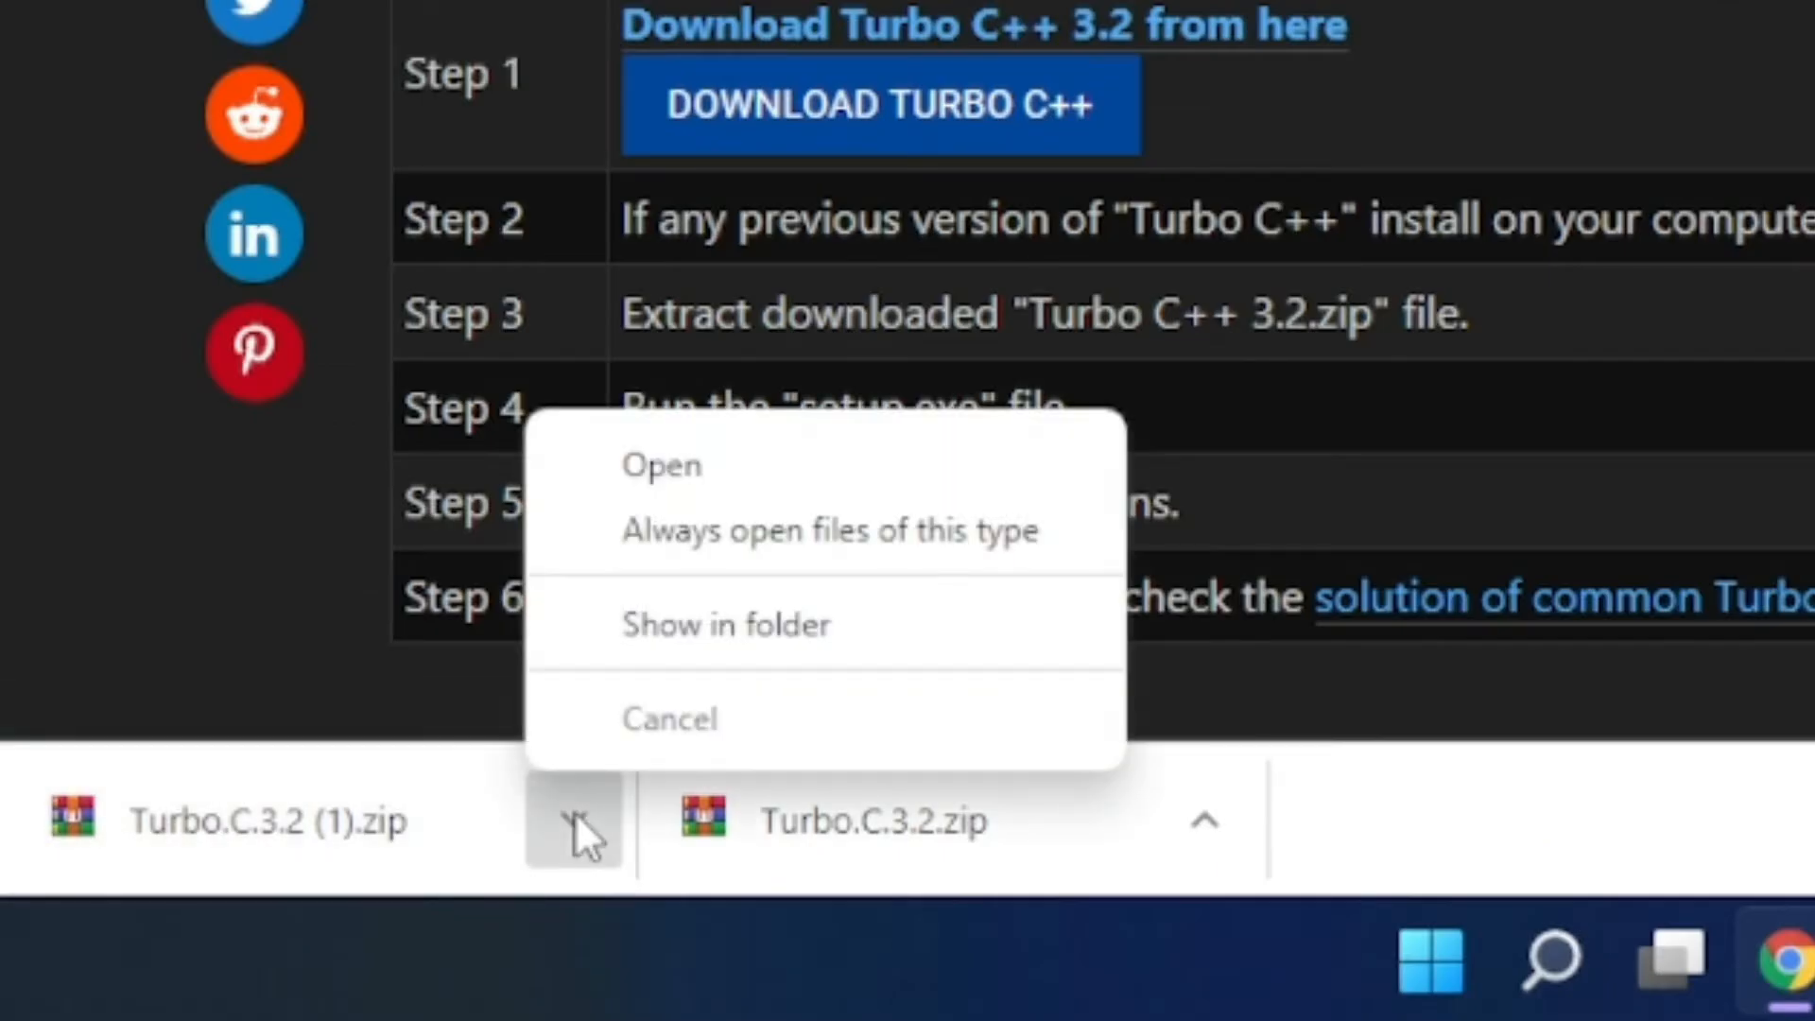
{"action": "left_click", "coordinate": [734, 633]}
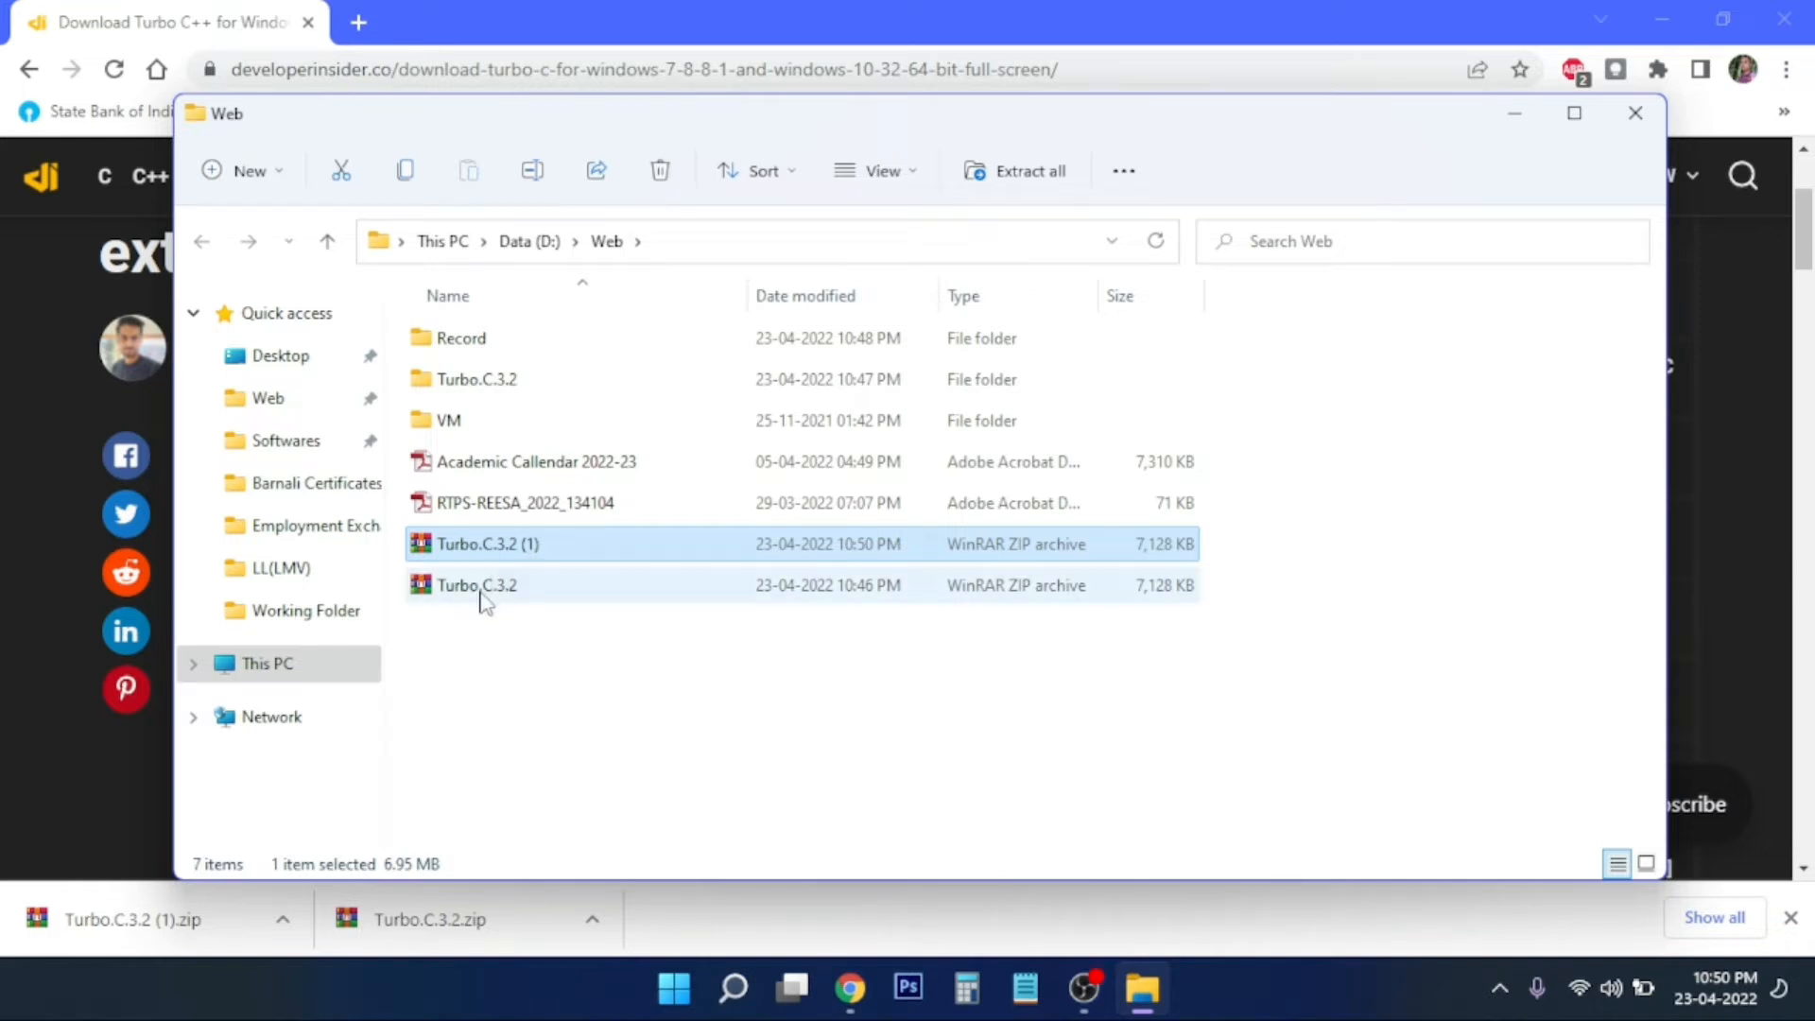
{"action": "right_click", "coordinate": [510, 546]}
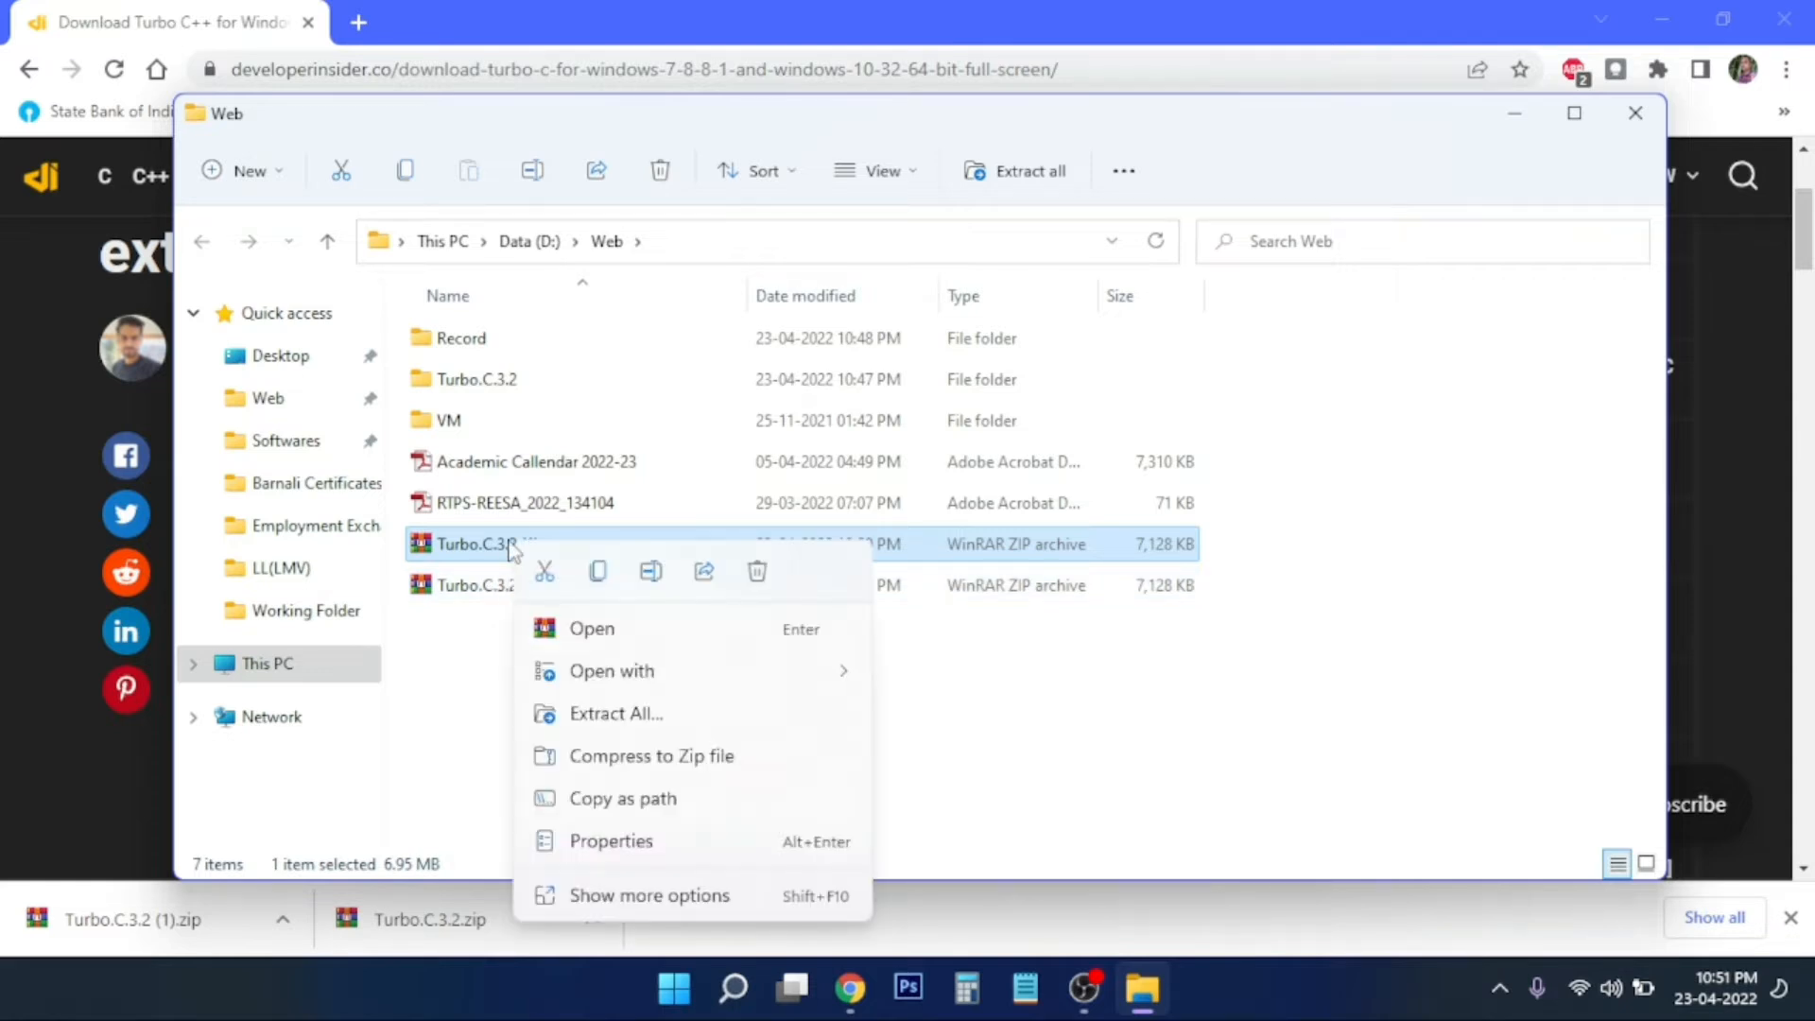
{"action": "left_click", "coordinate": [595, 895]}
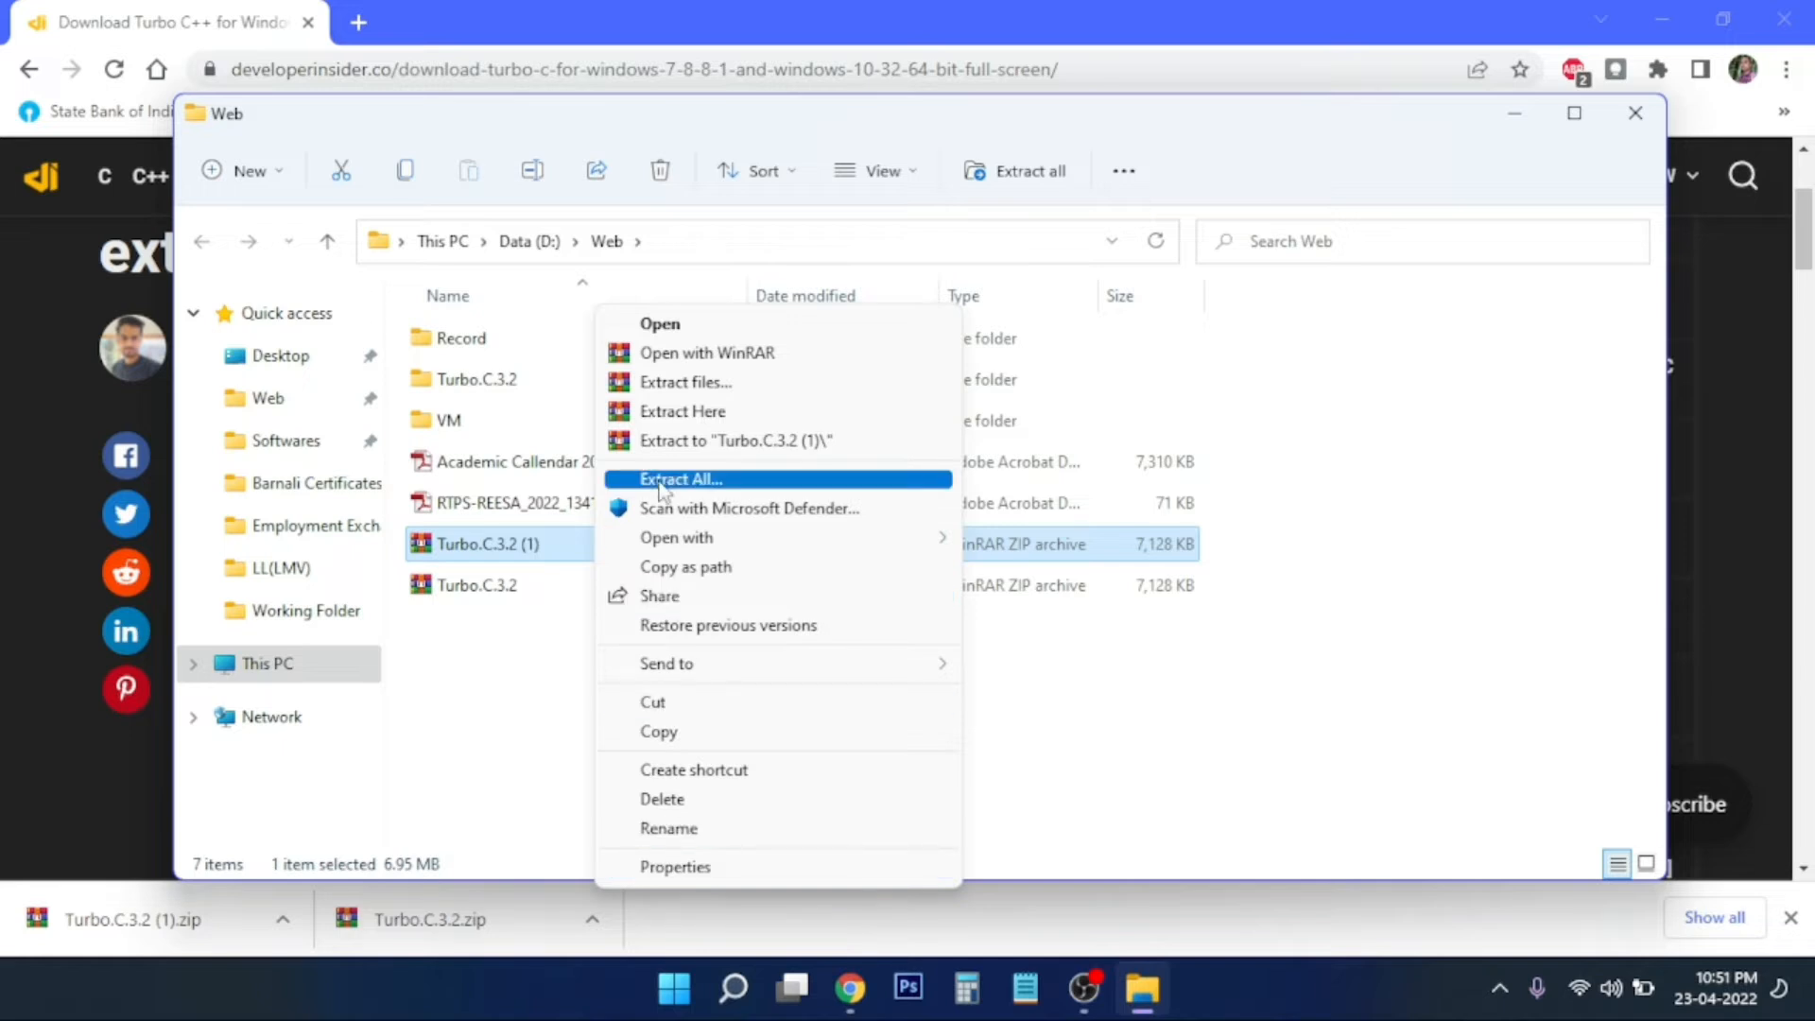
{"action": "left_click", "coordinate": [488, 779]}
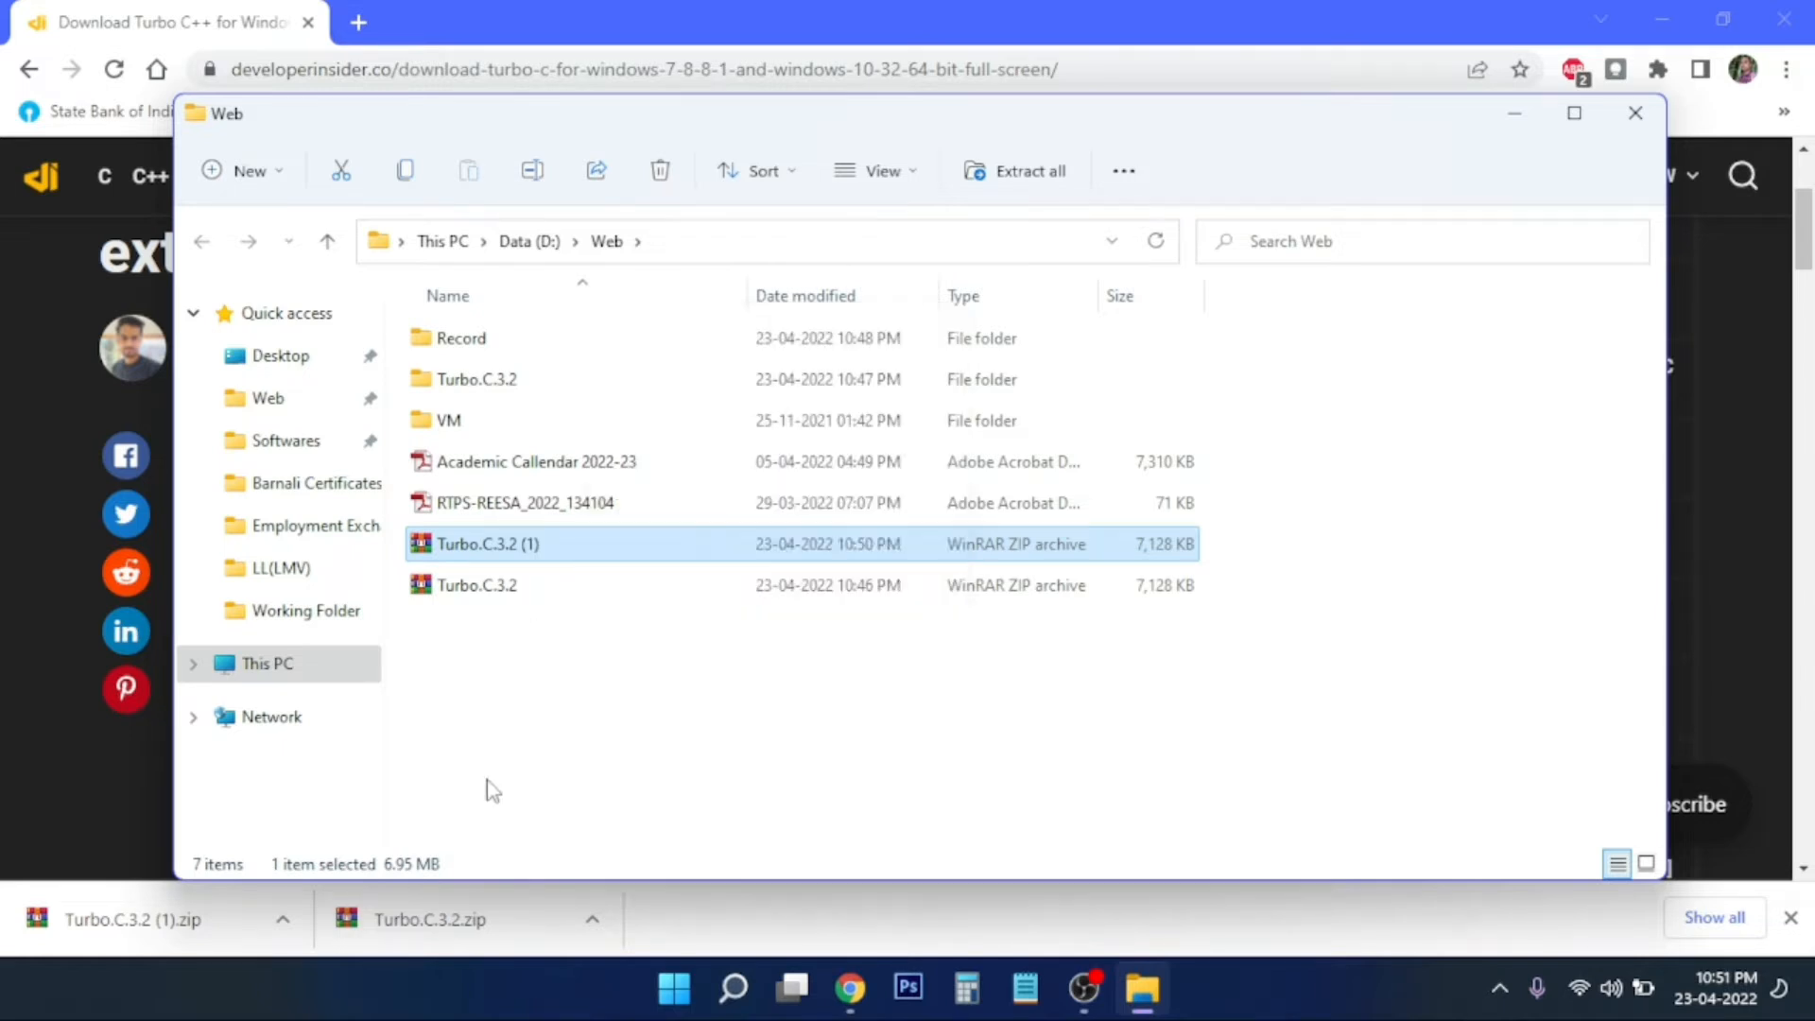
- Extract the Turbo.C.3.2 (1) archive into the current Web folder with WinRAR, replacing all existing files
{"action": "right_click", "coordinate": [512, 558]}
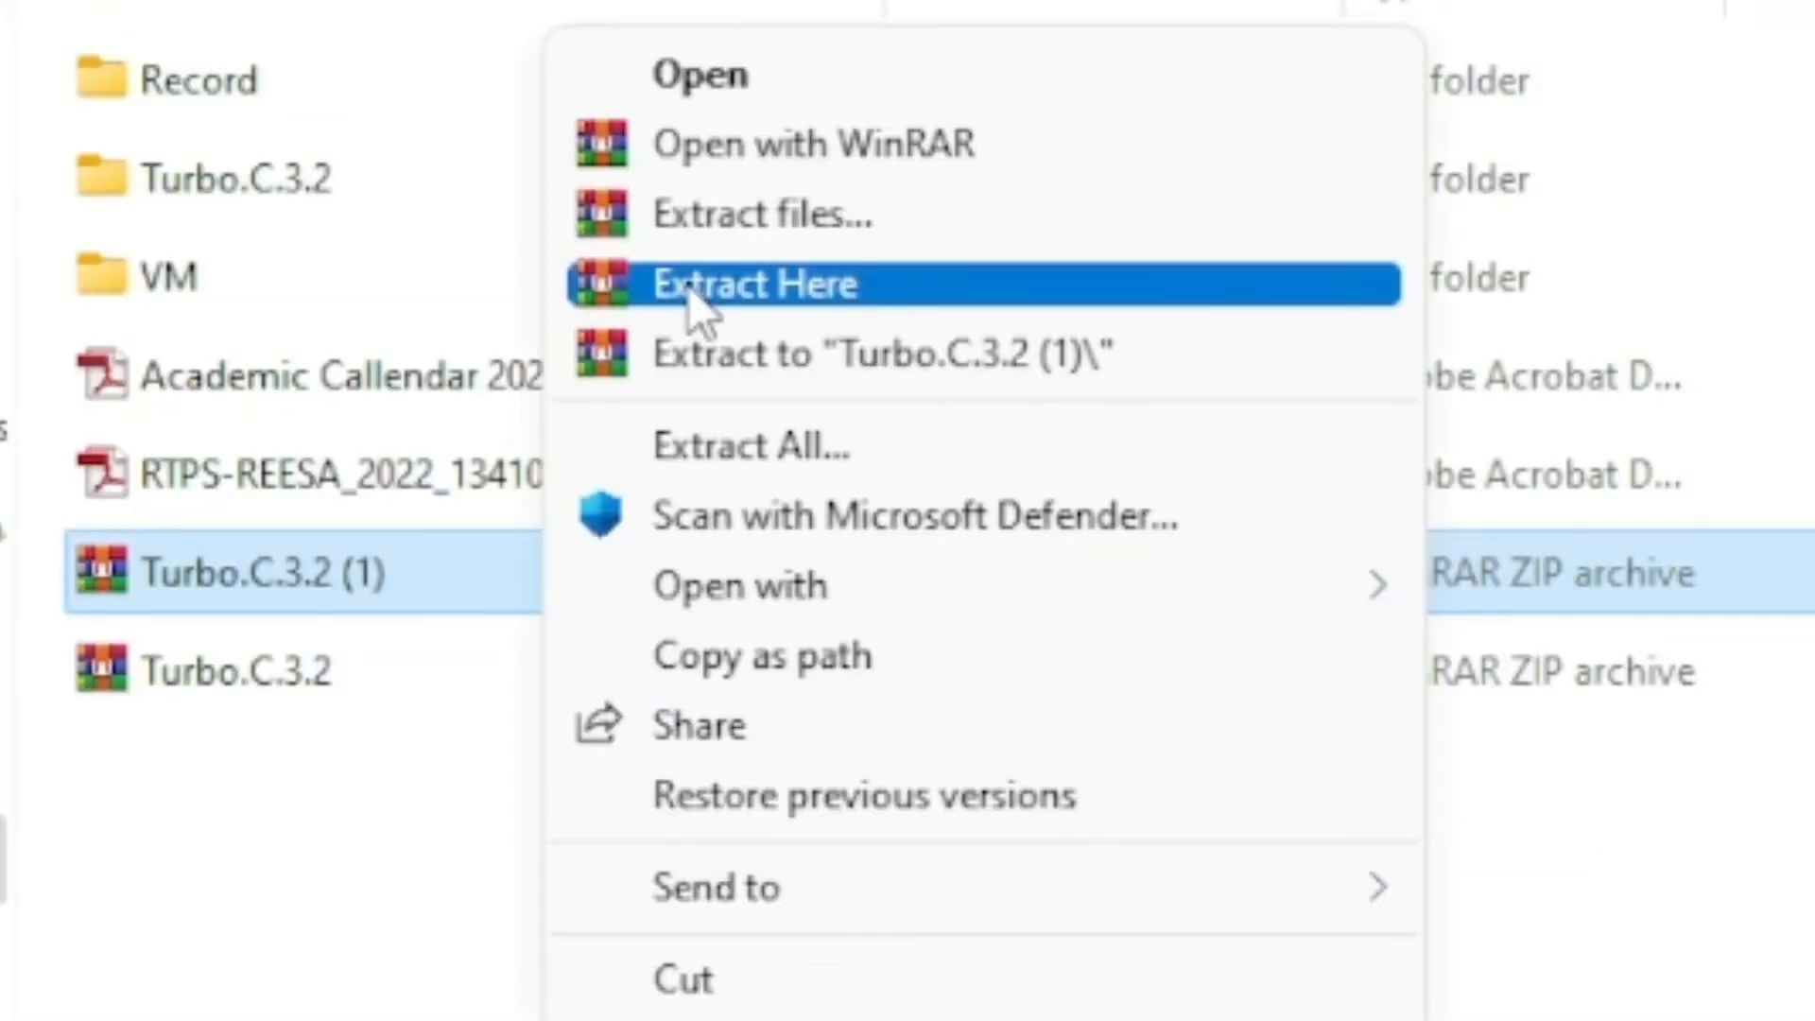
{"action": "left_click", "coordinate": [688, 287]}
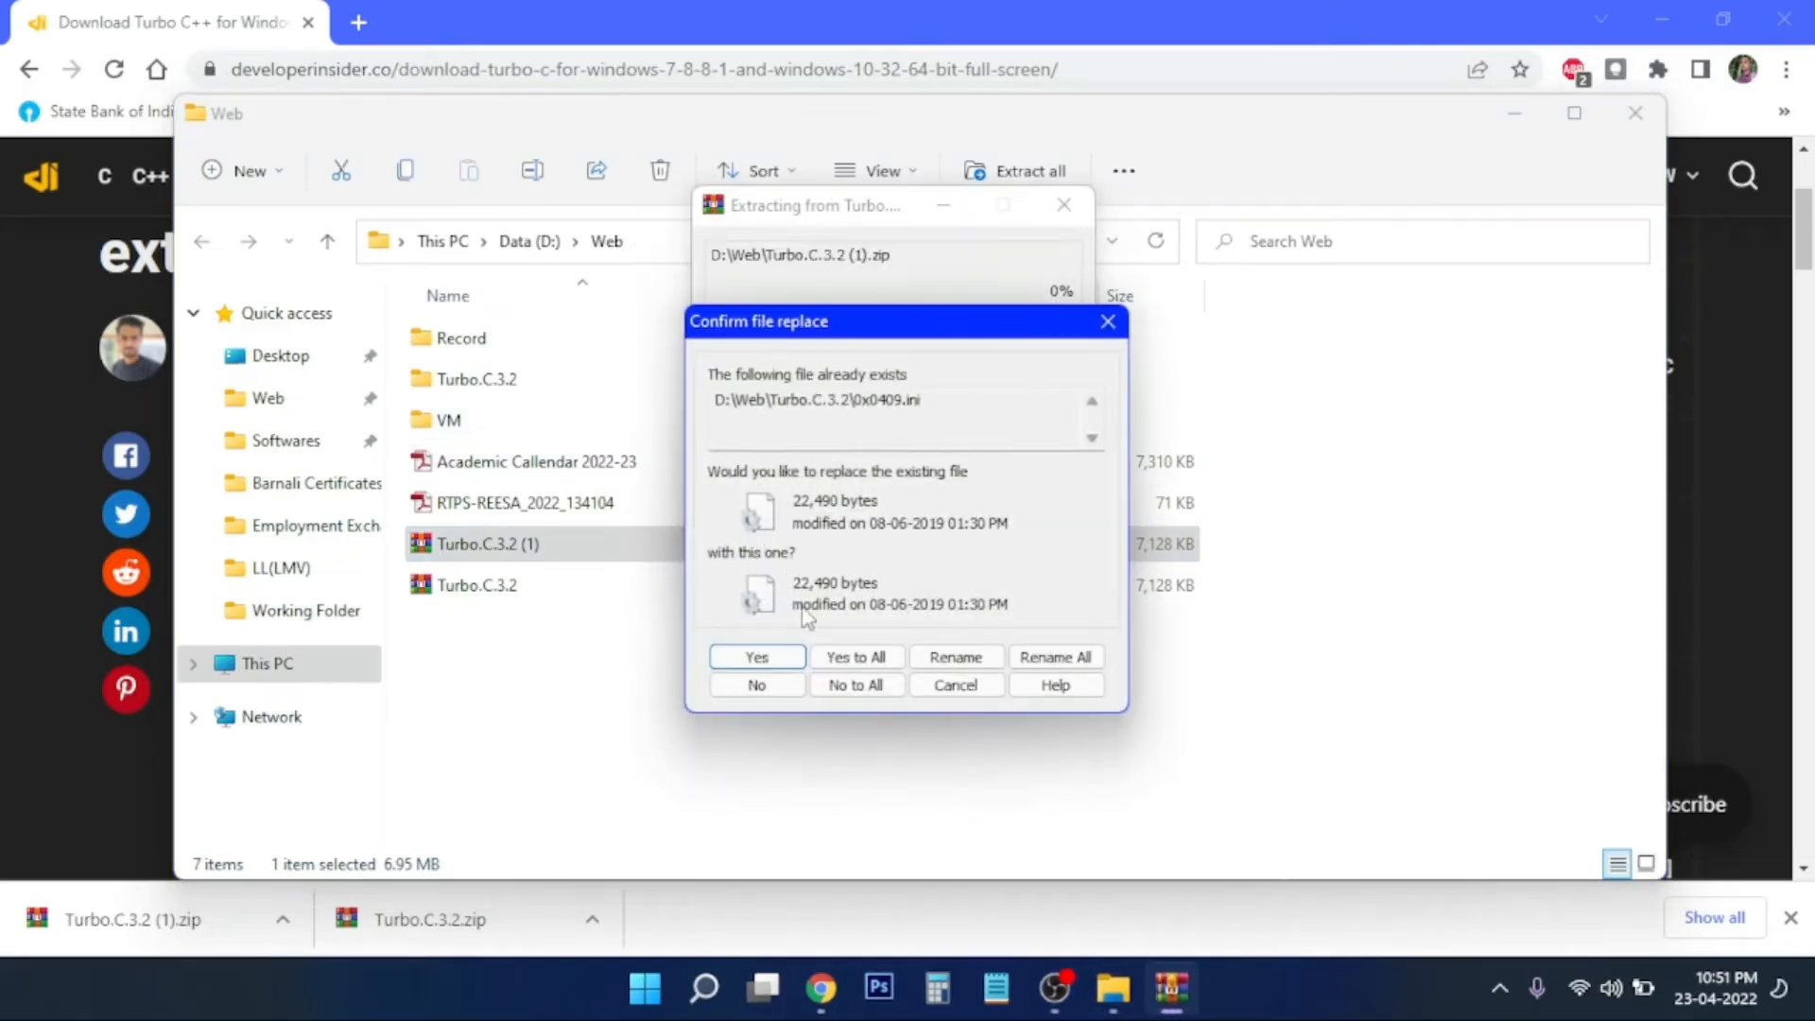
{"action": "left_click", "coordinate": [853, 649]}
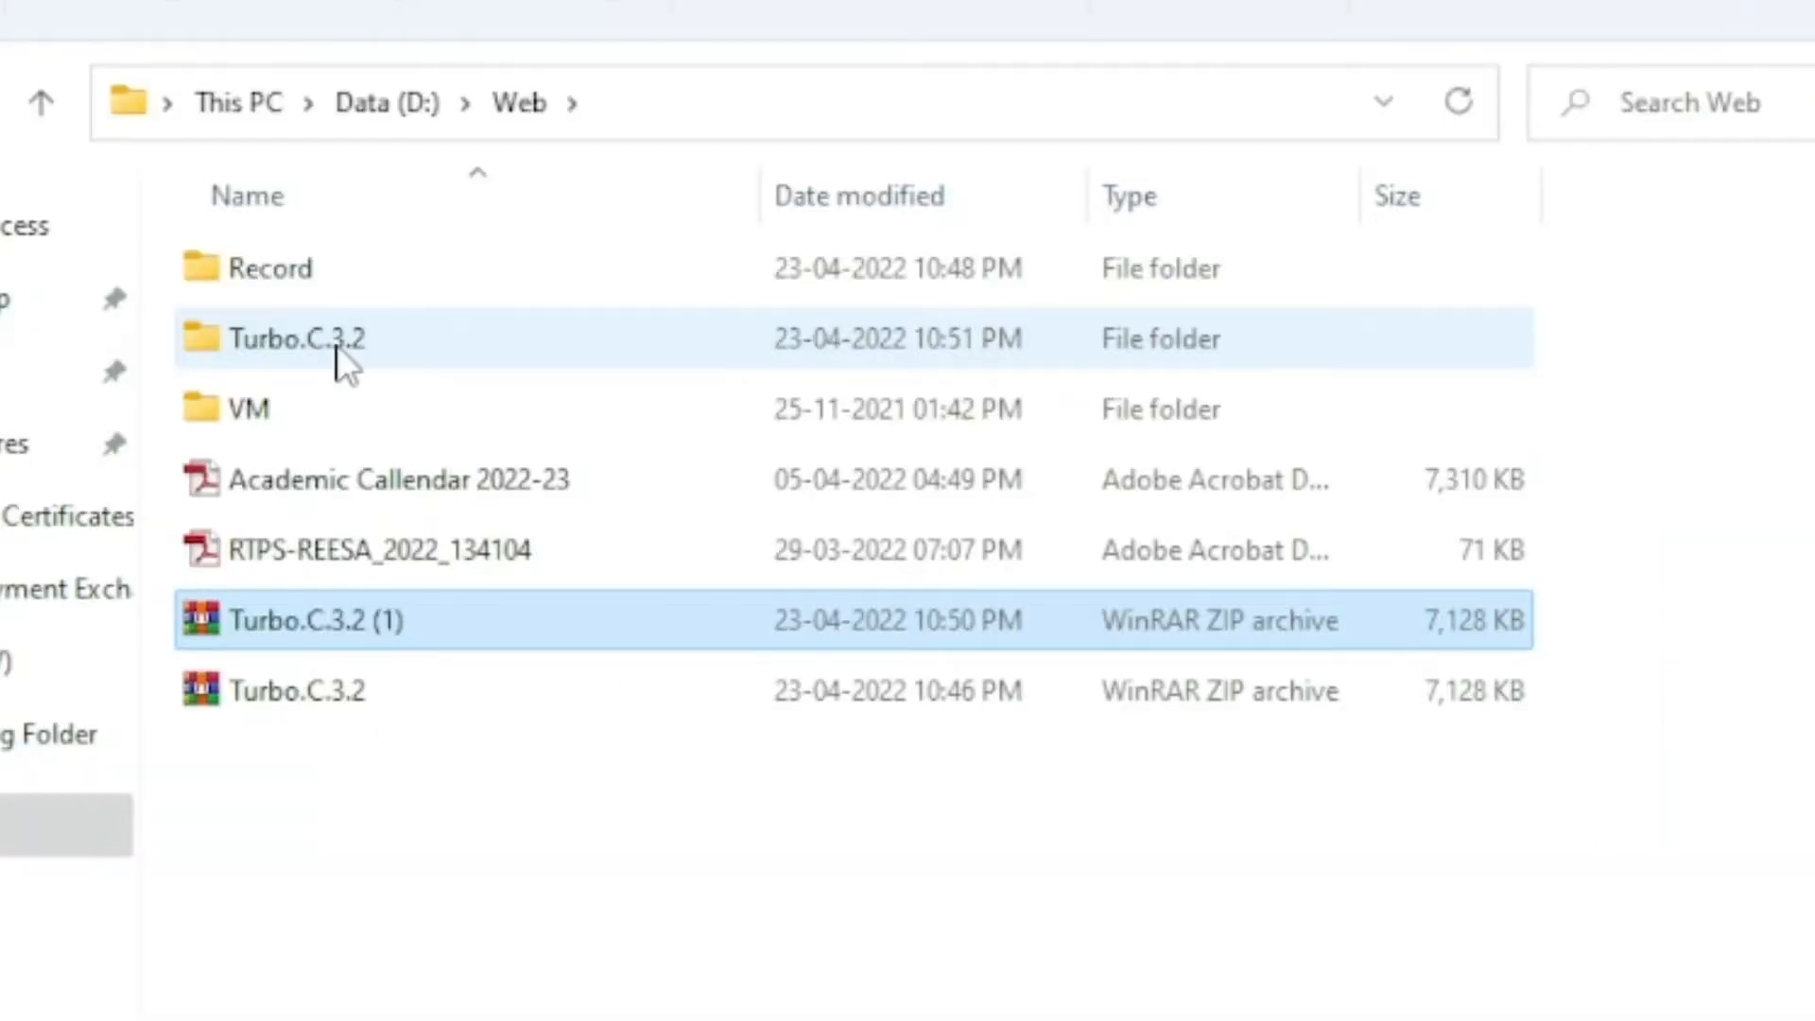
- Open the extracted Turbo.C.3.2 folder and launch the Turbo C++ 3.2 Windows Installer package
{"action": "left_click", "coordinate": [343, 350]}
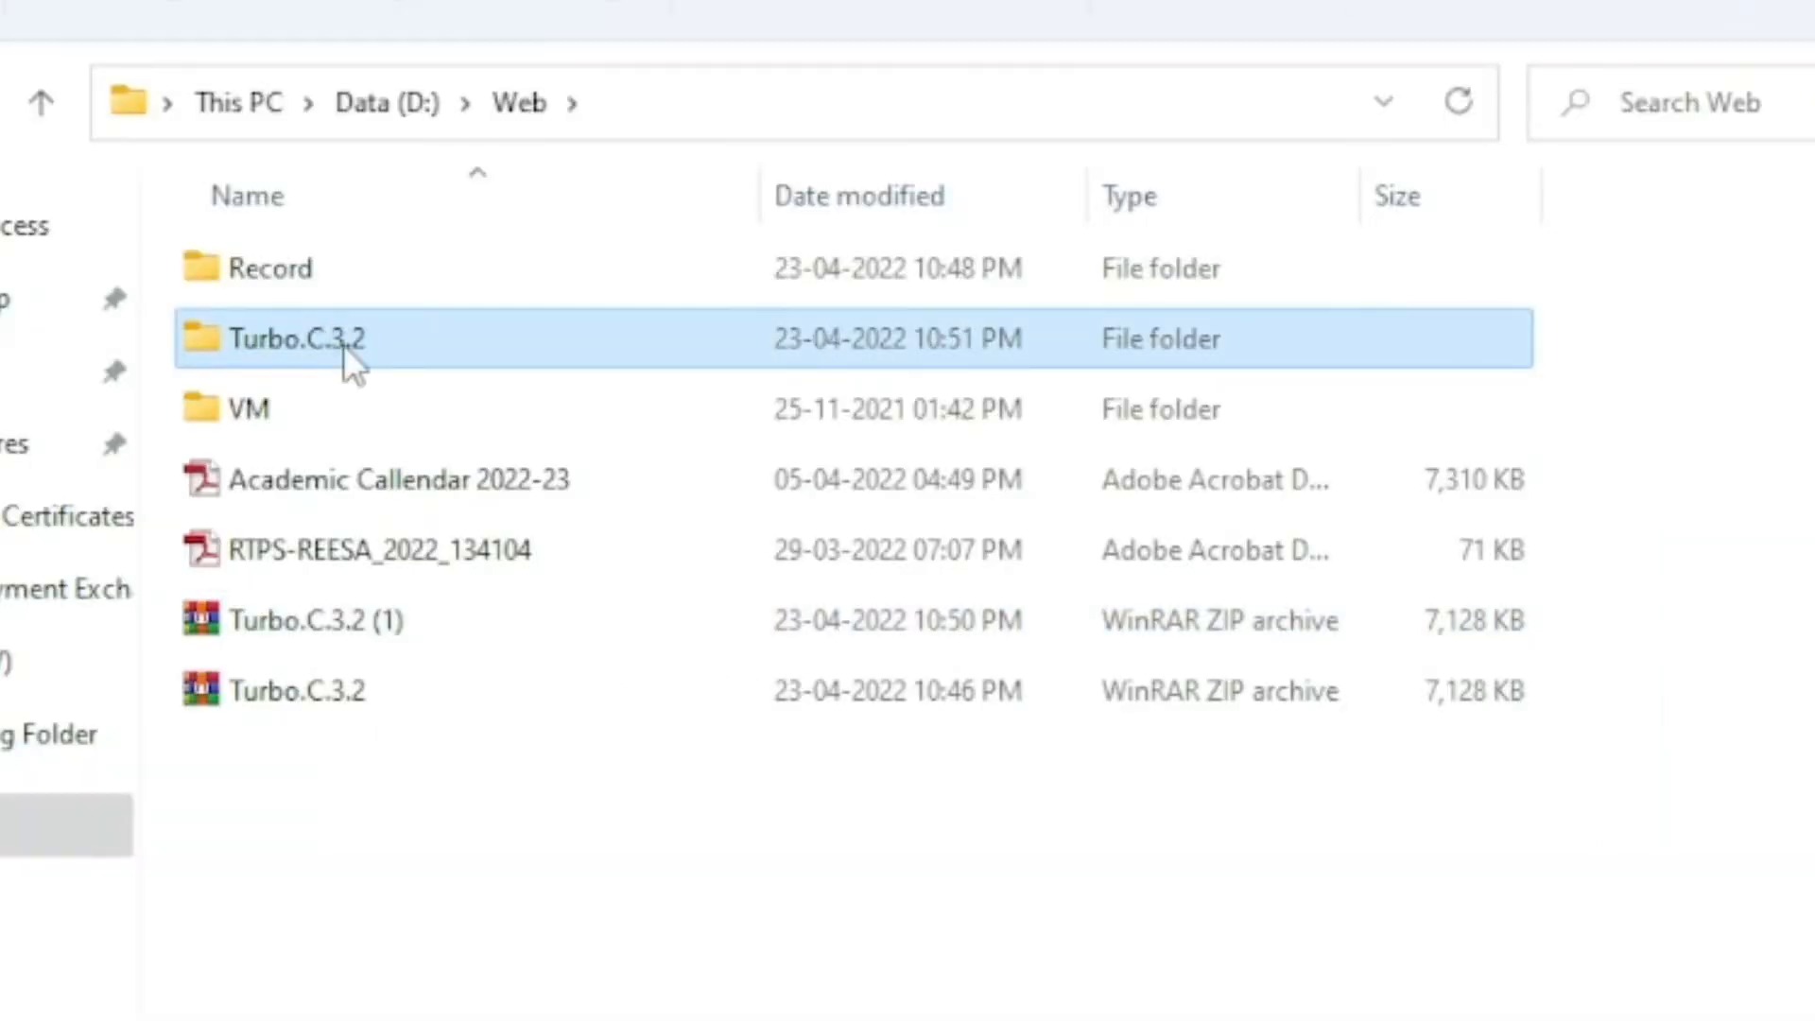
{"action": "double_click", "coordinate": [343, 344]}
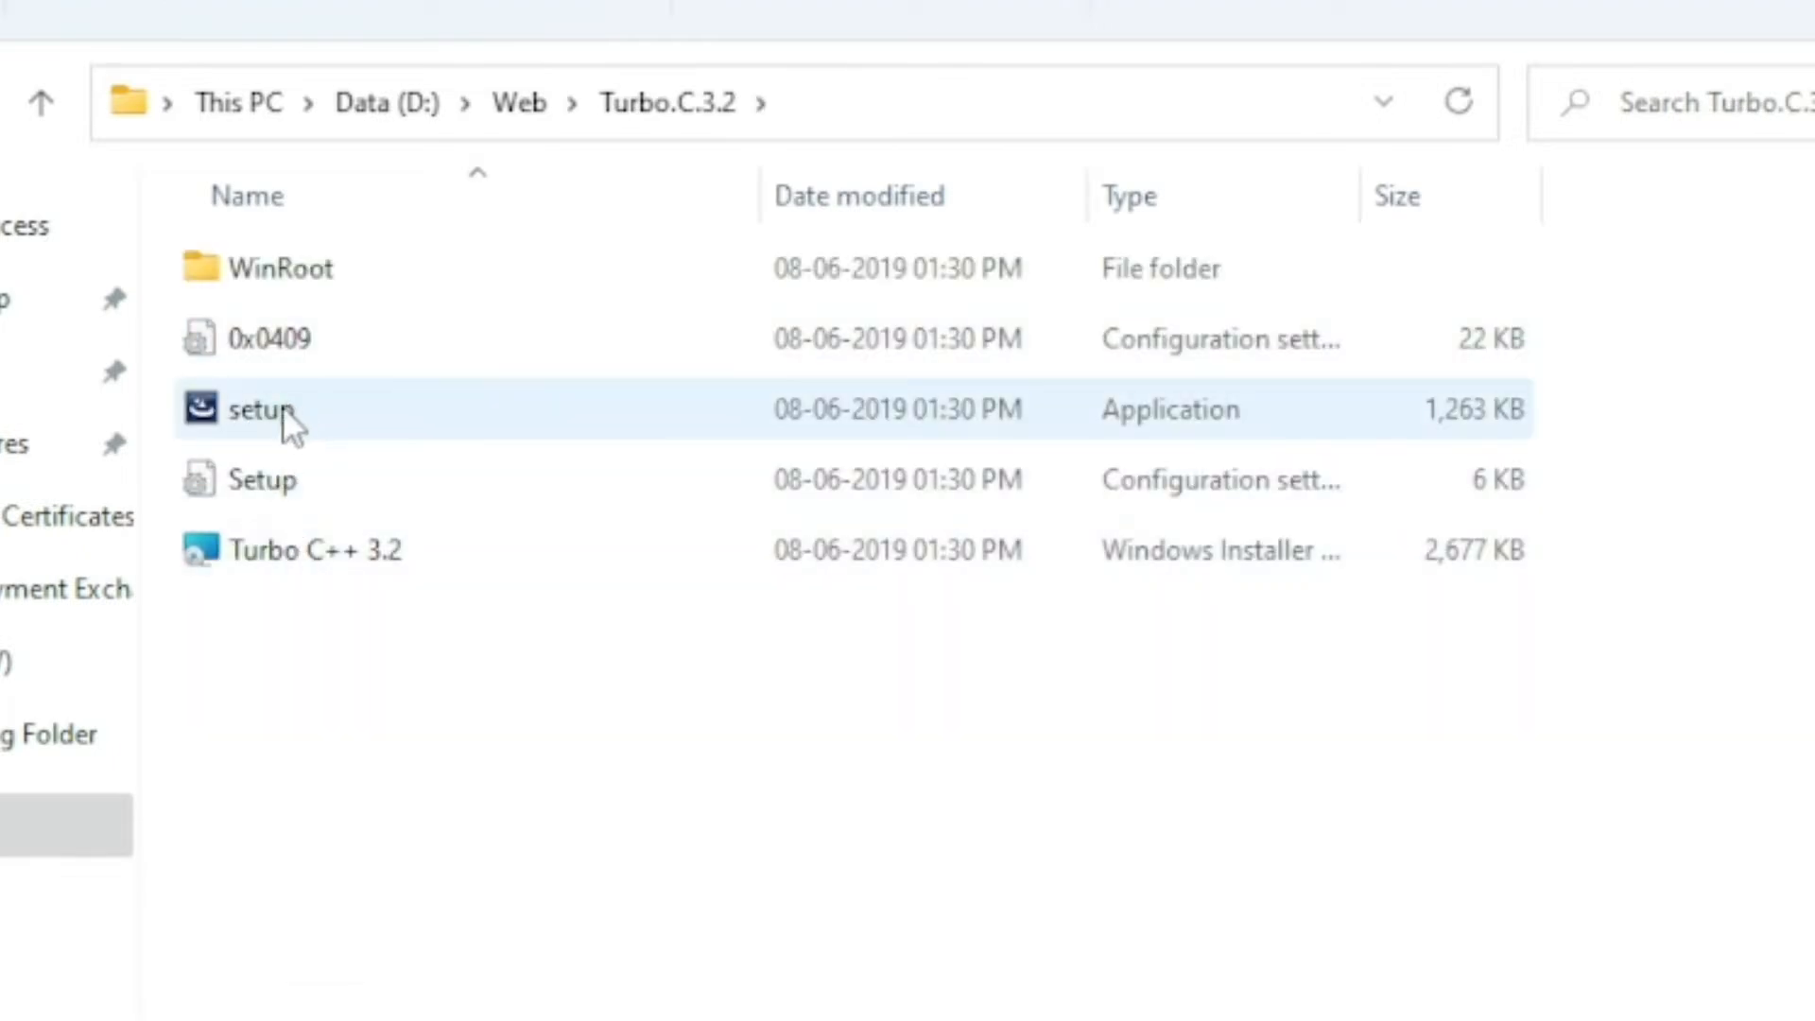
{"action": "double_click", "coordinate": [288, 557]}
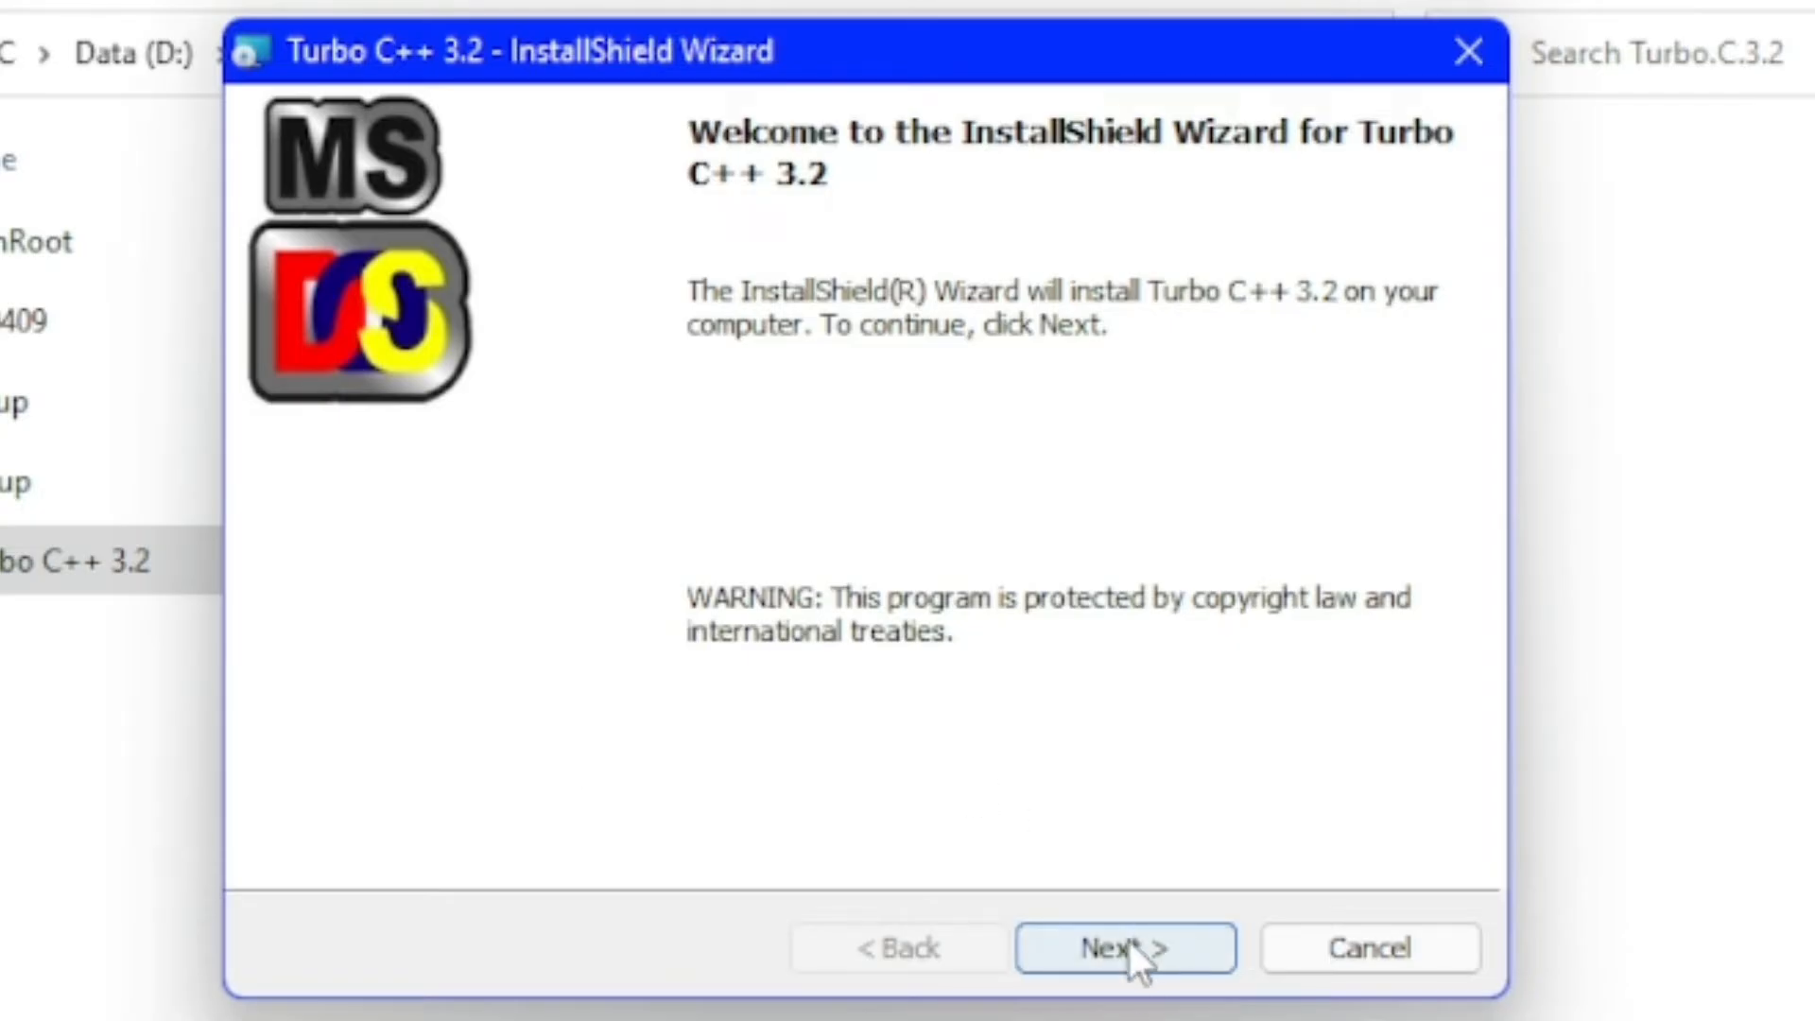
- Accept the license agreement in the Turbo C++ 3.2 setup wizard and continue to the Ready to Install page
{"action": "left_click", "coordinate": [1129, 940]}
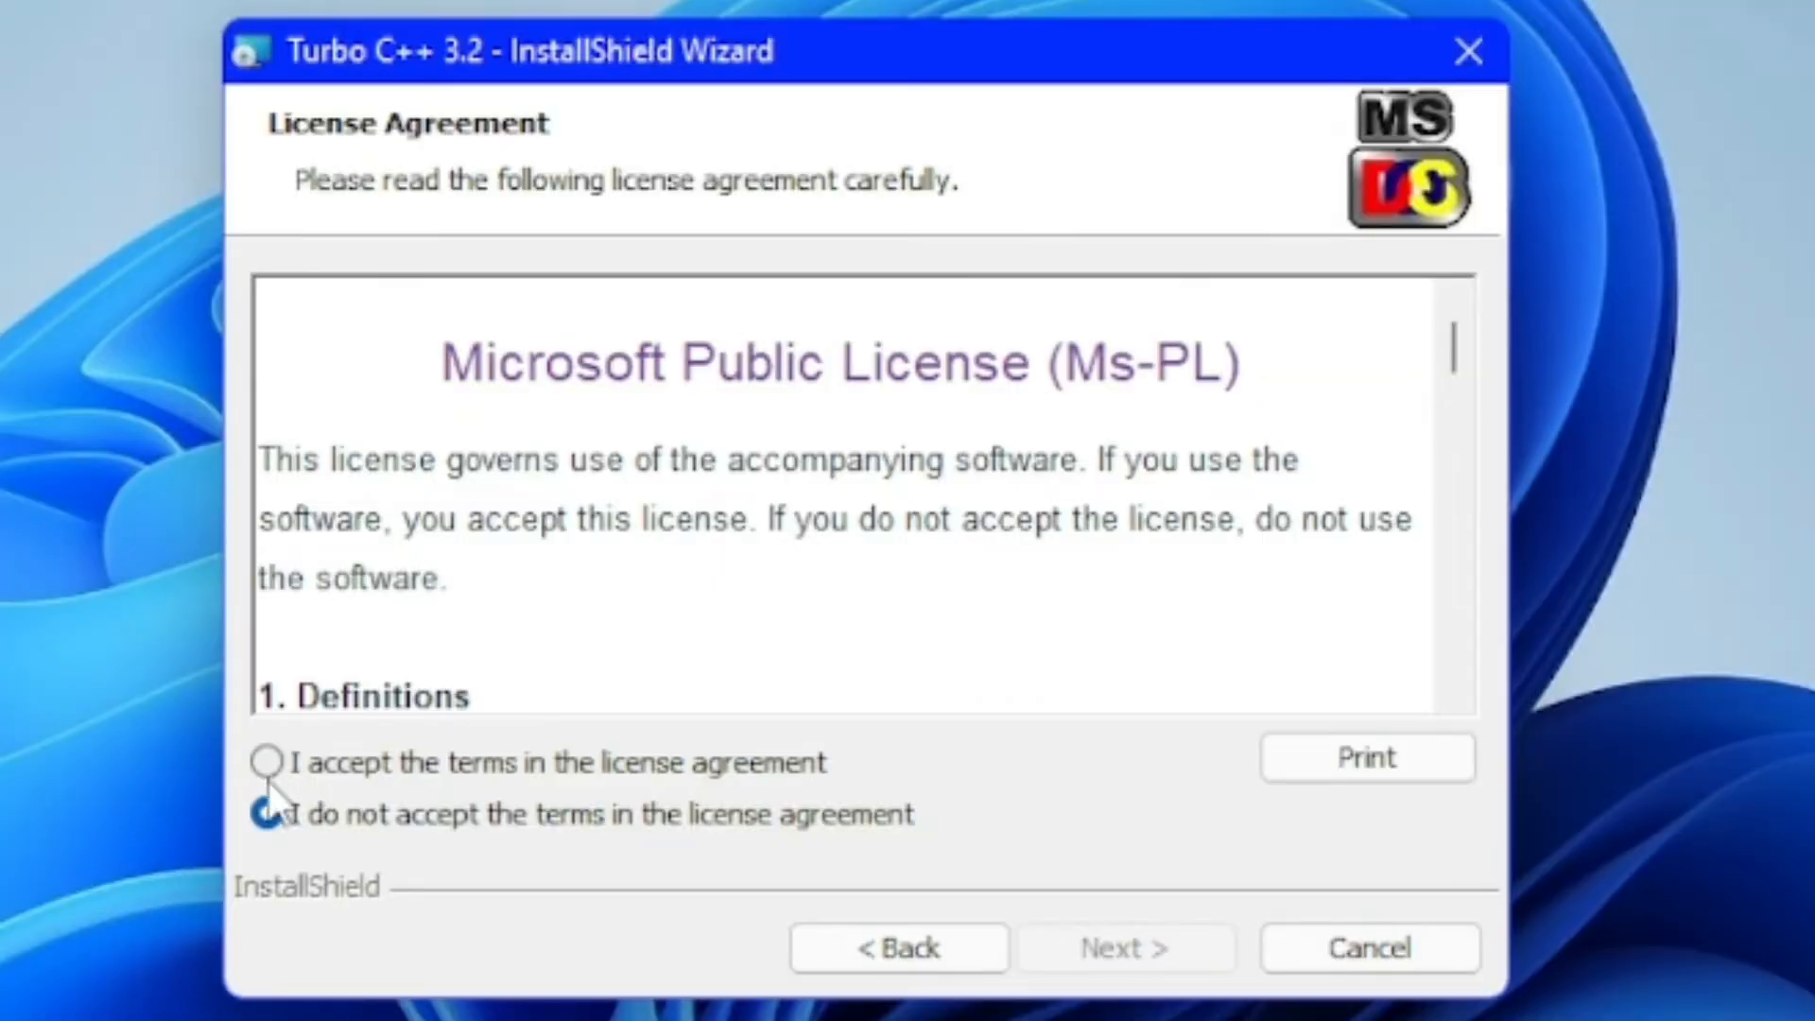
{"action": "left_click", "coordinate": [267, 766]}
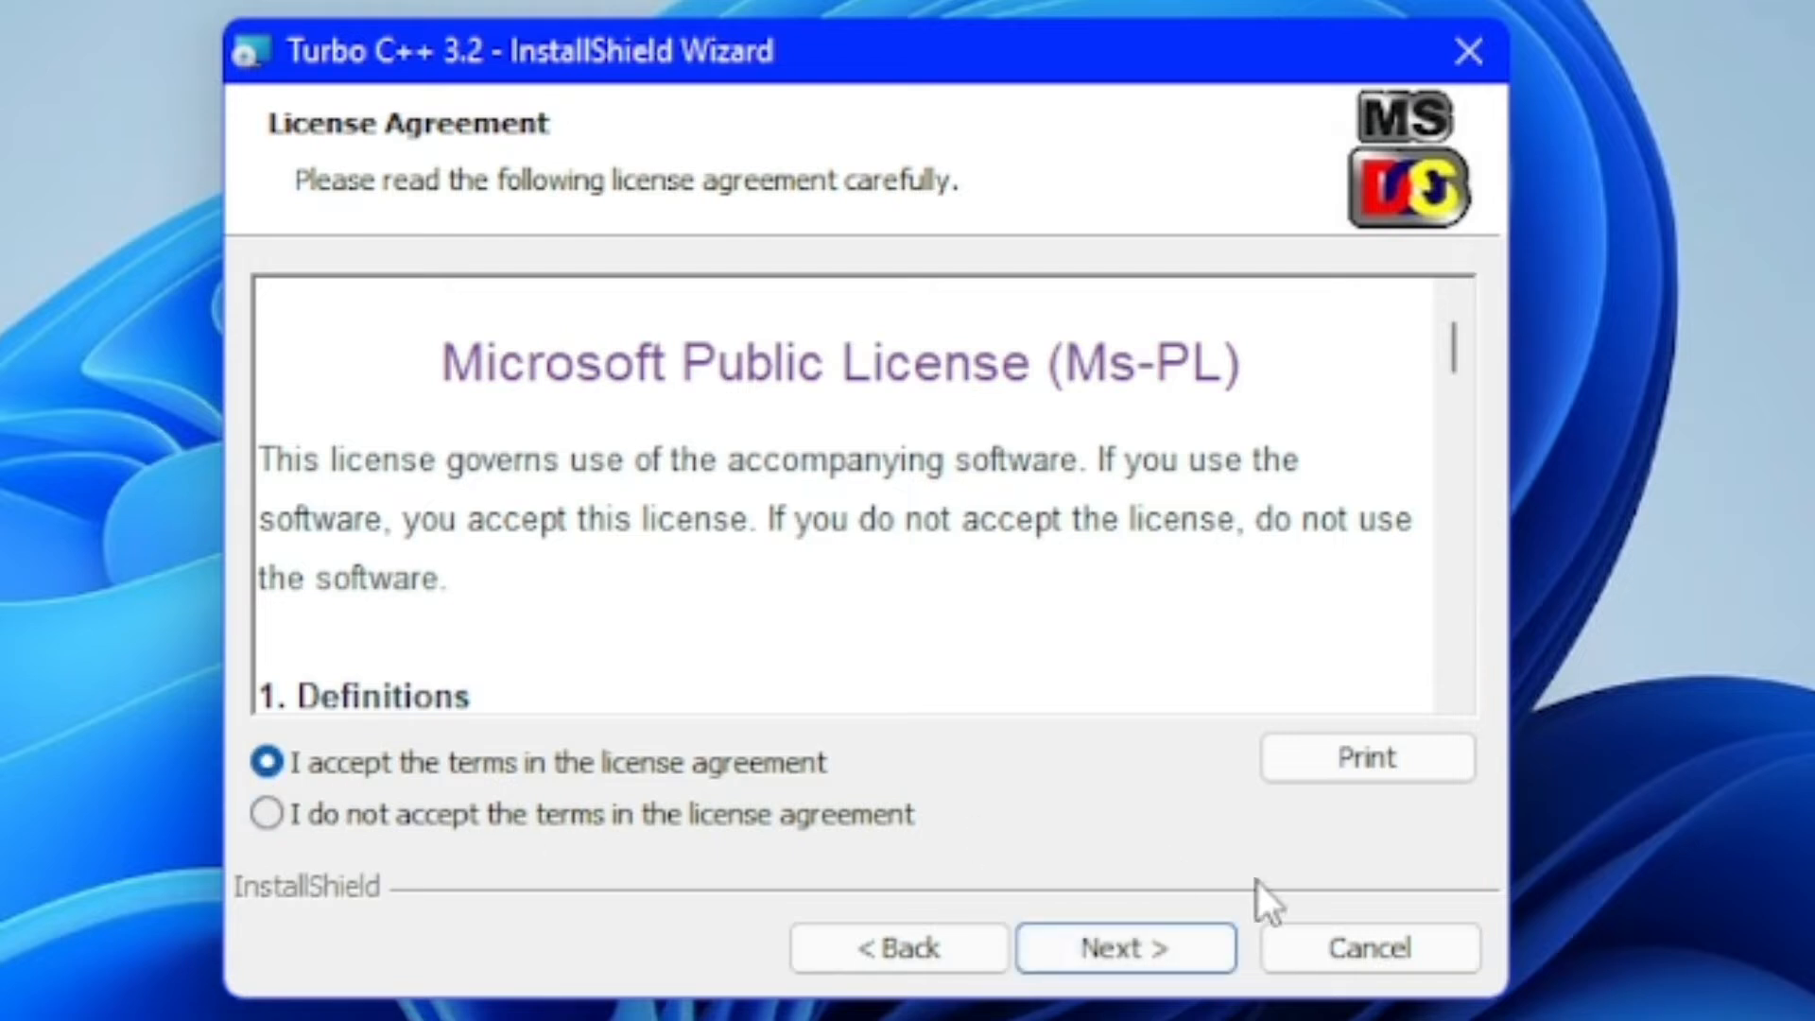
{"action": "left_click", "coordinate": [1079, 945]}
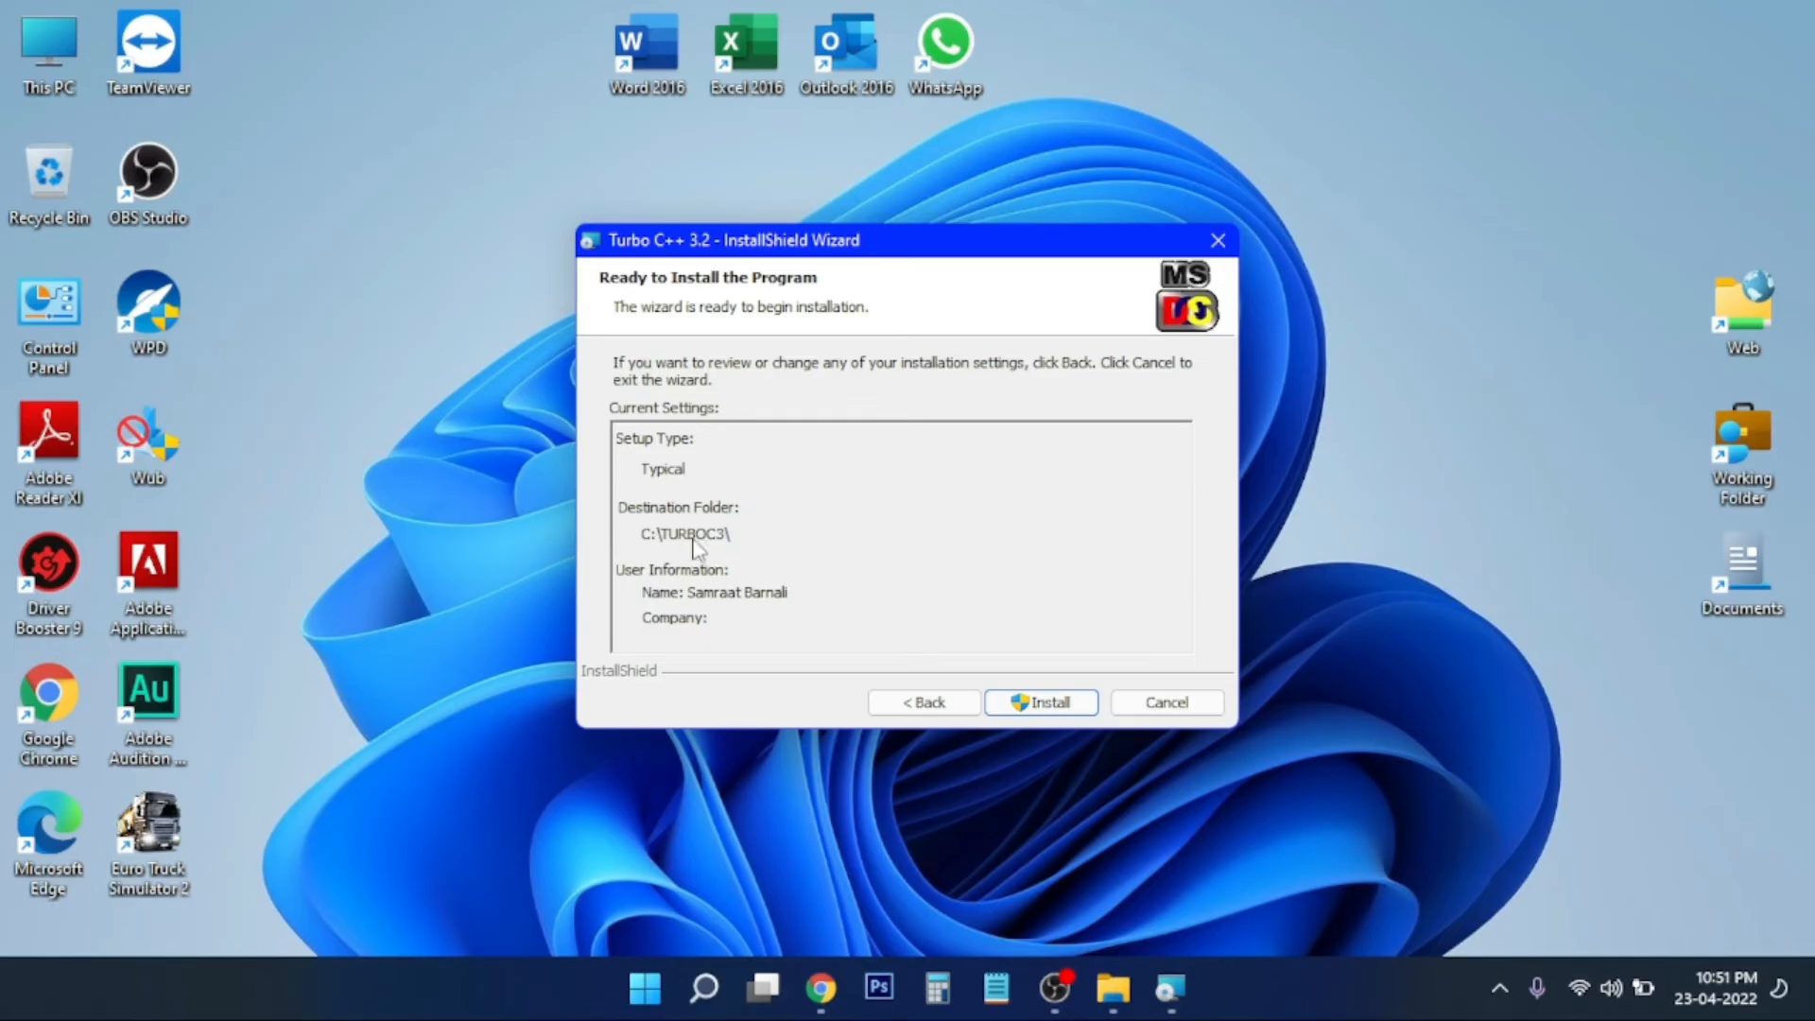
- Examine the contents of the Windows 11 (C:) drive, the installer's destination drive, and return to the setup wizard
{"action": "left_click", "coordinate": [32, 76]}
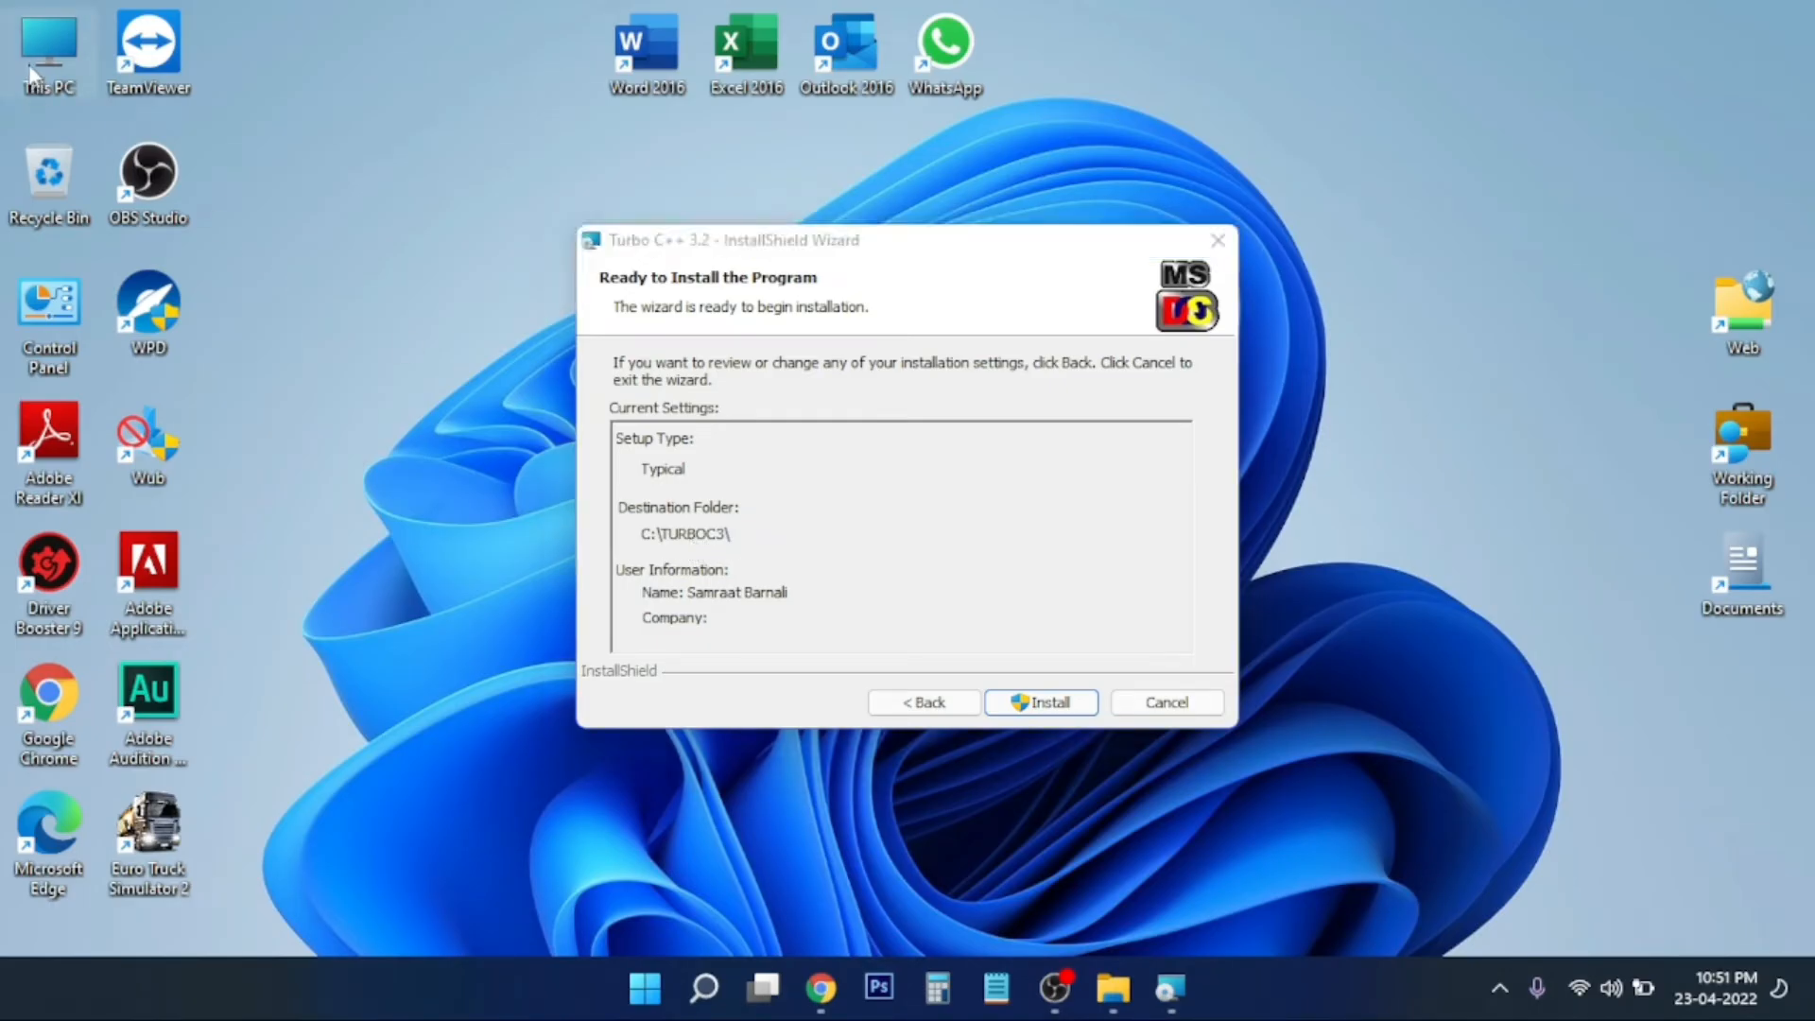
{"action": "double_click", "coordinate": [31, 76]}
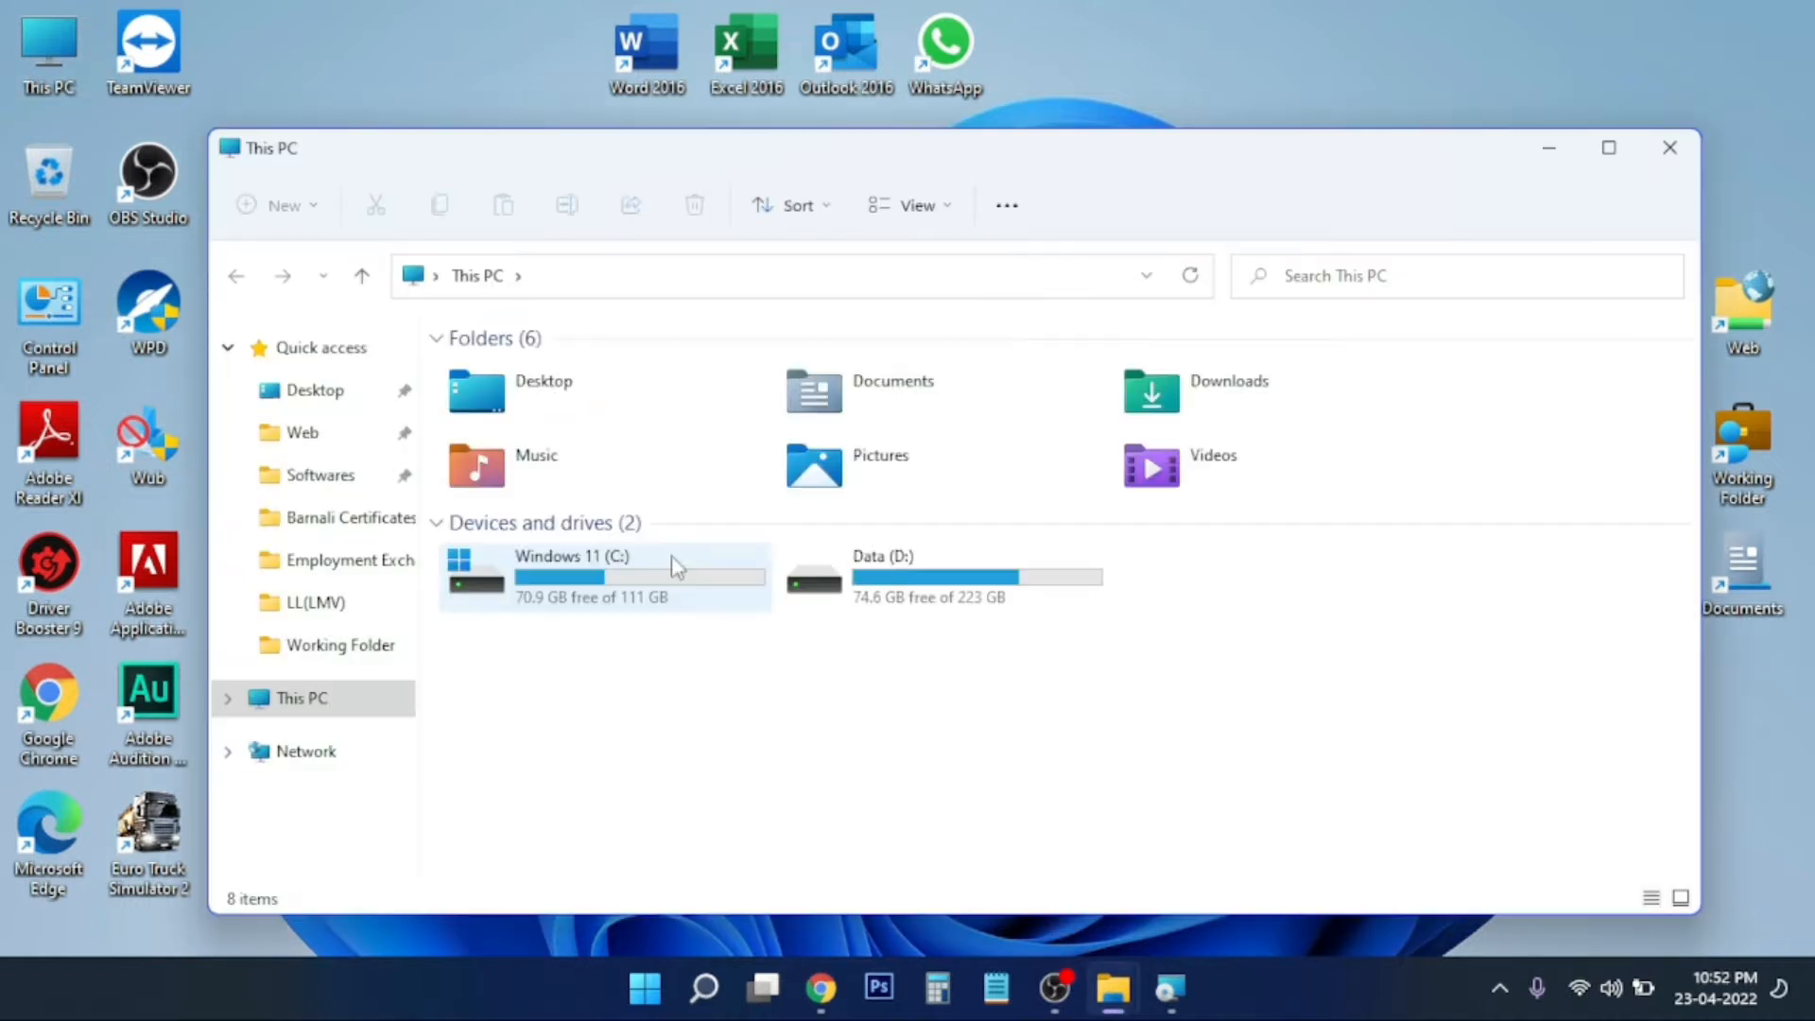
{"action": "double_click", "coordinate": [610, 574]}
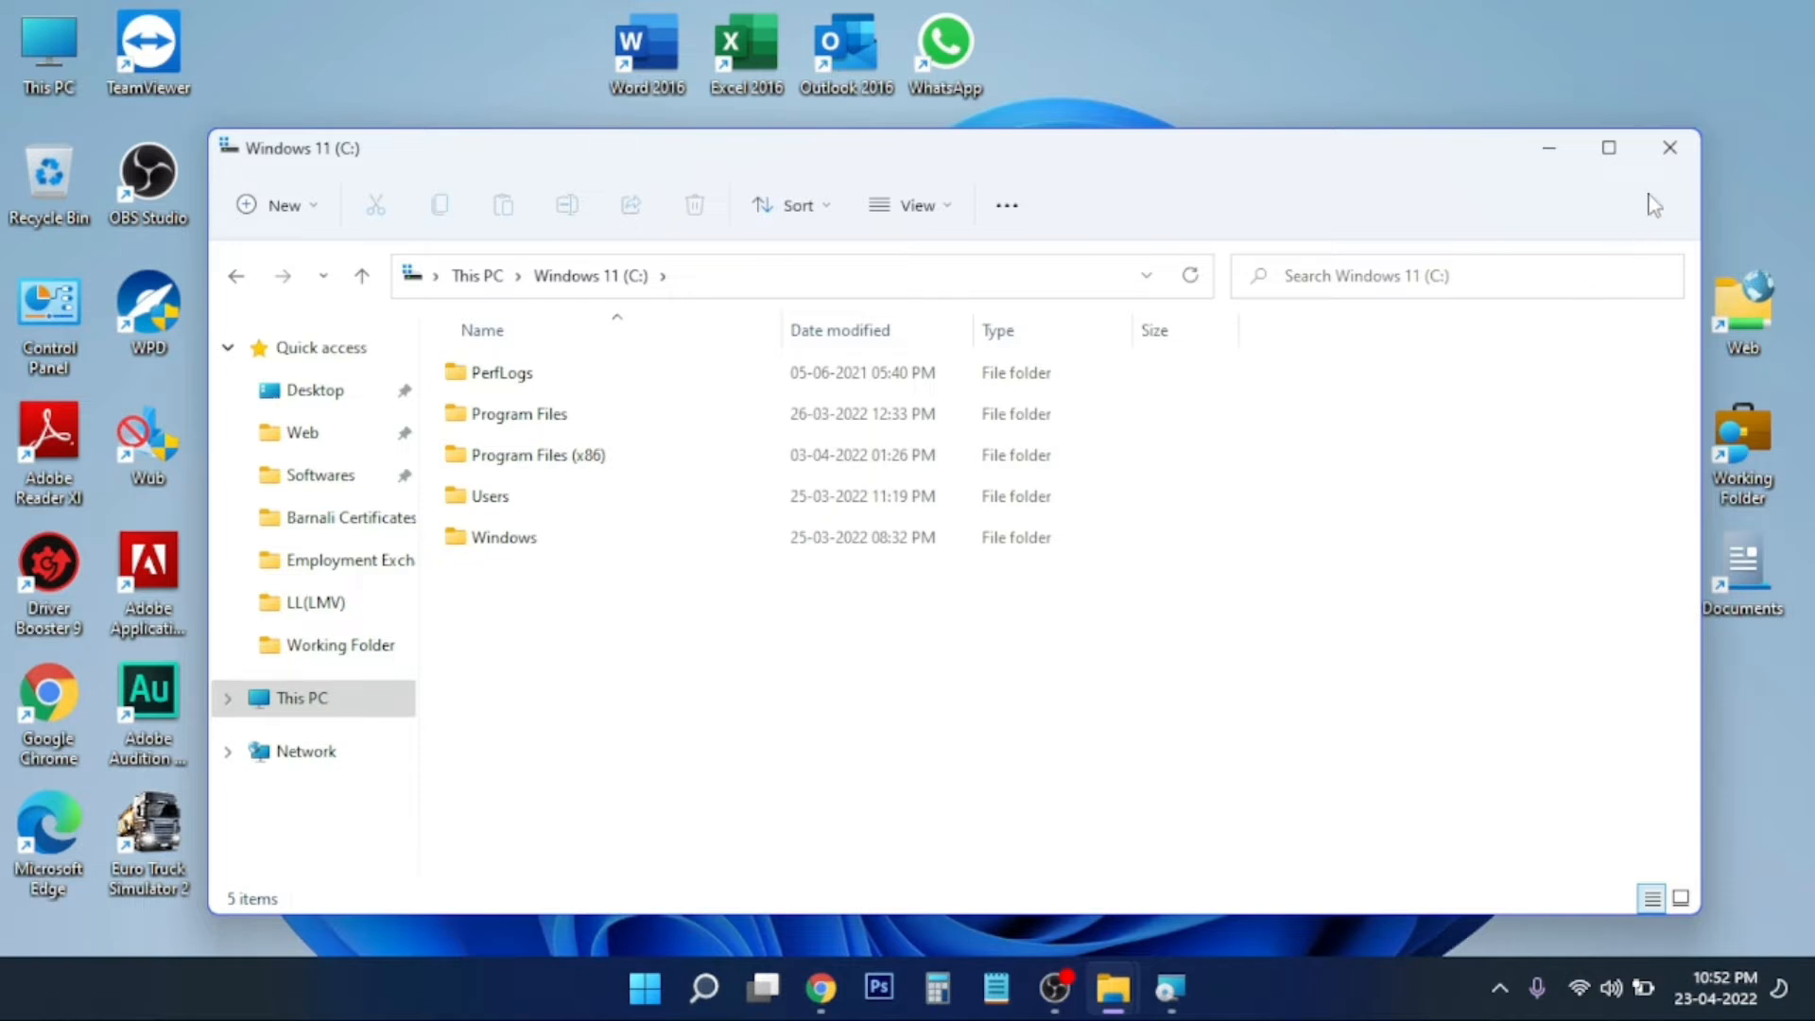
{"action": "left_click", "coordinate": [1663, 165]}
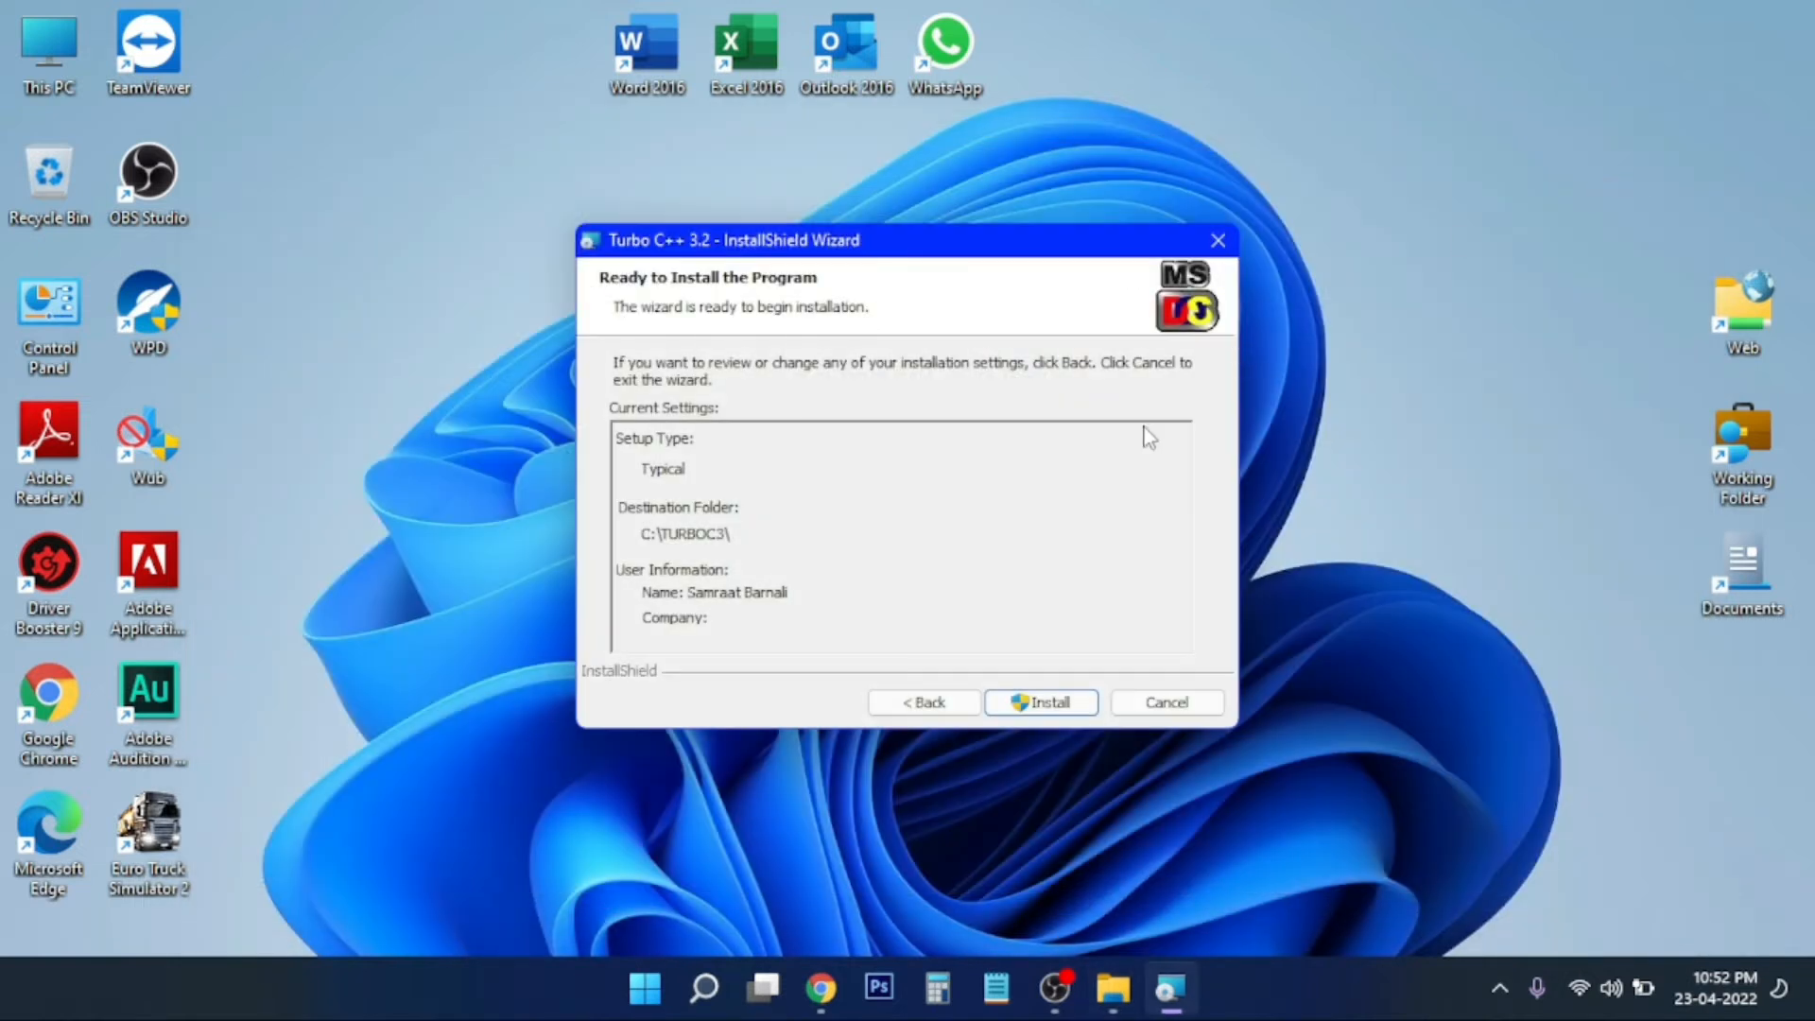
- Install Turbo C++ 3.2 to the shown destination and finish the wizard with Launch the program enabled
{"action": "left_click", "coordinate": [1030, 698]}
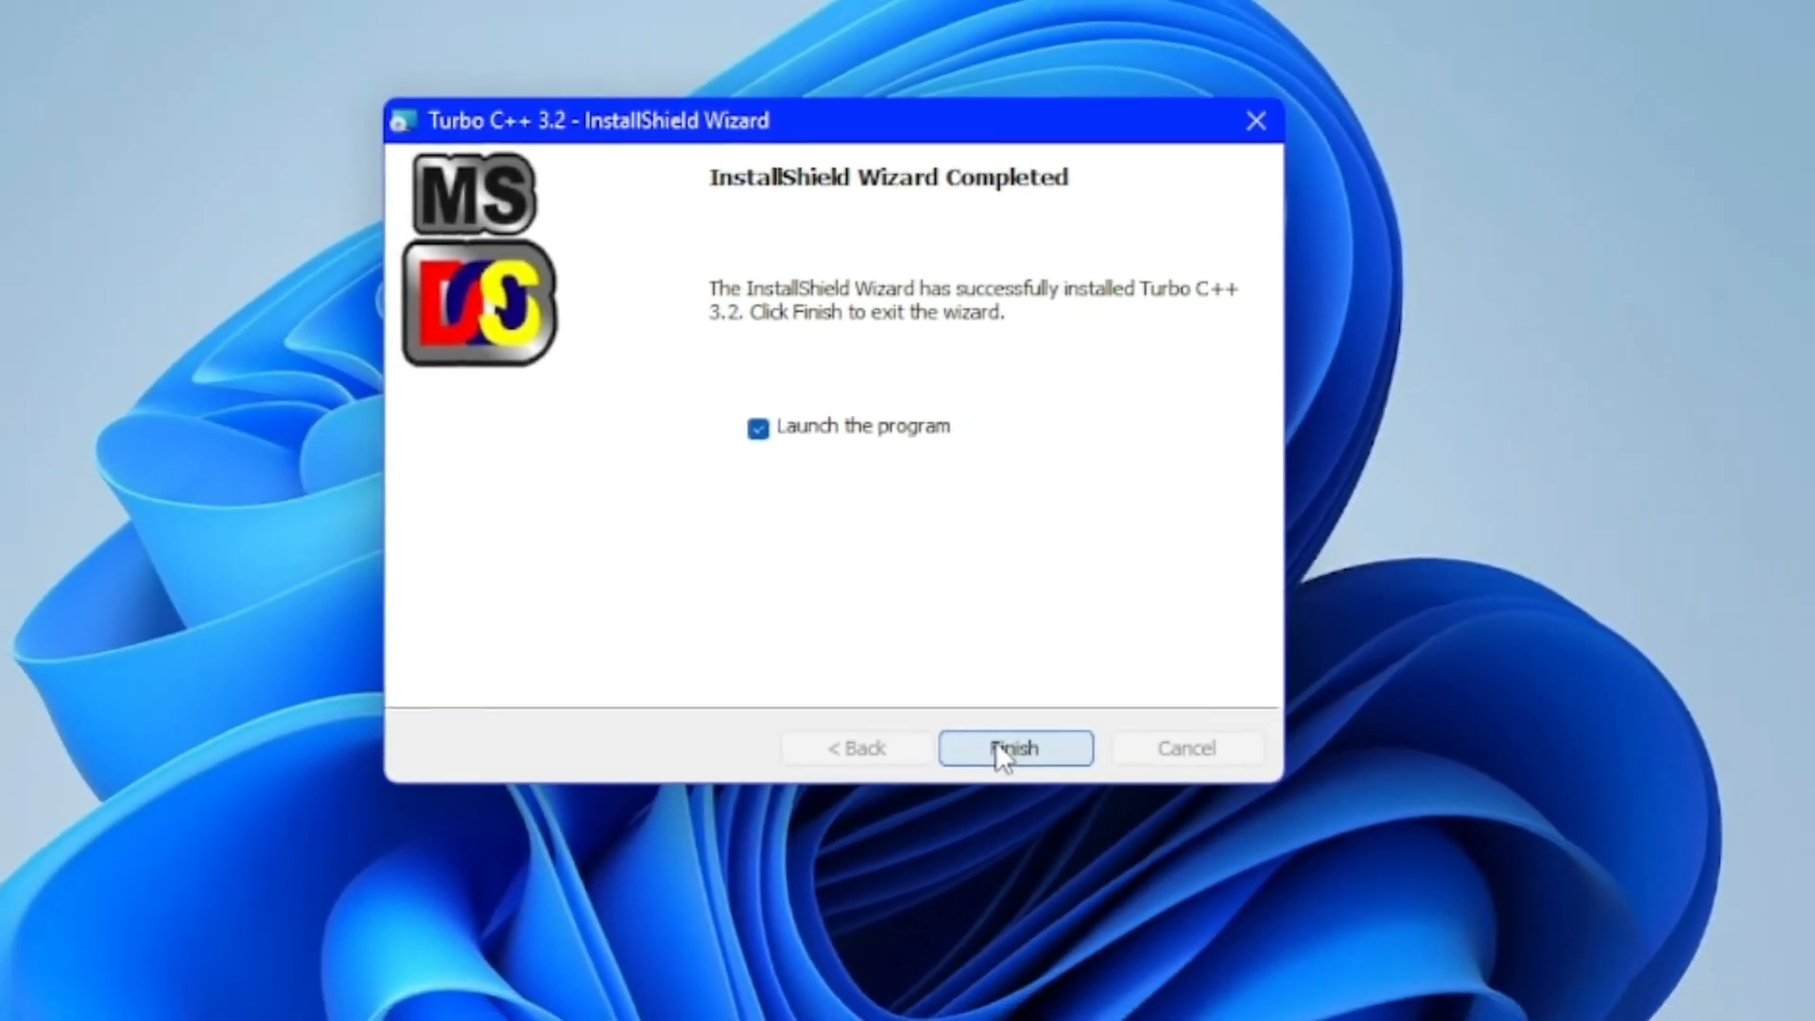
{"action": "left_click", "coordinate": [993, 756]}
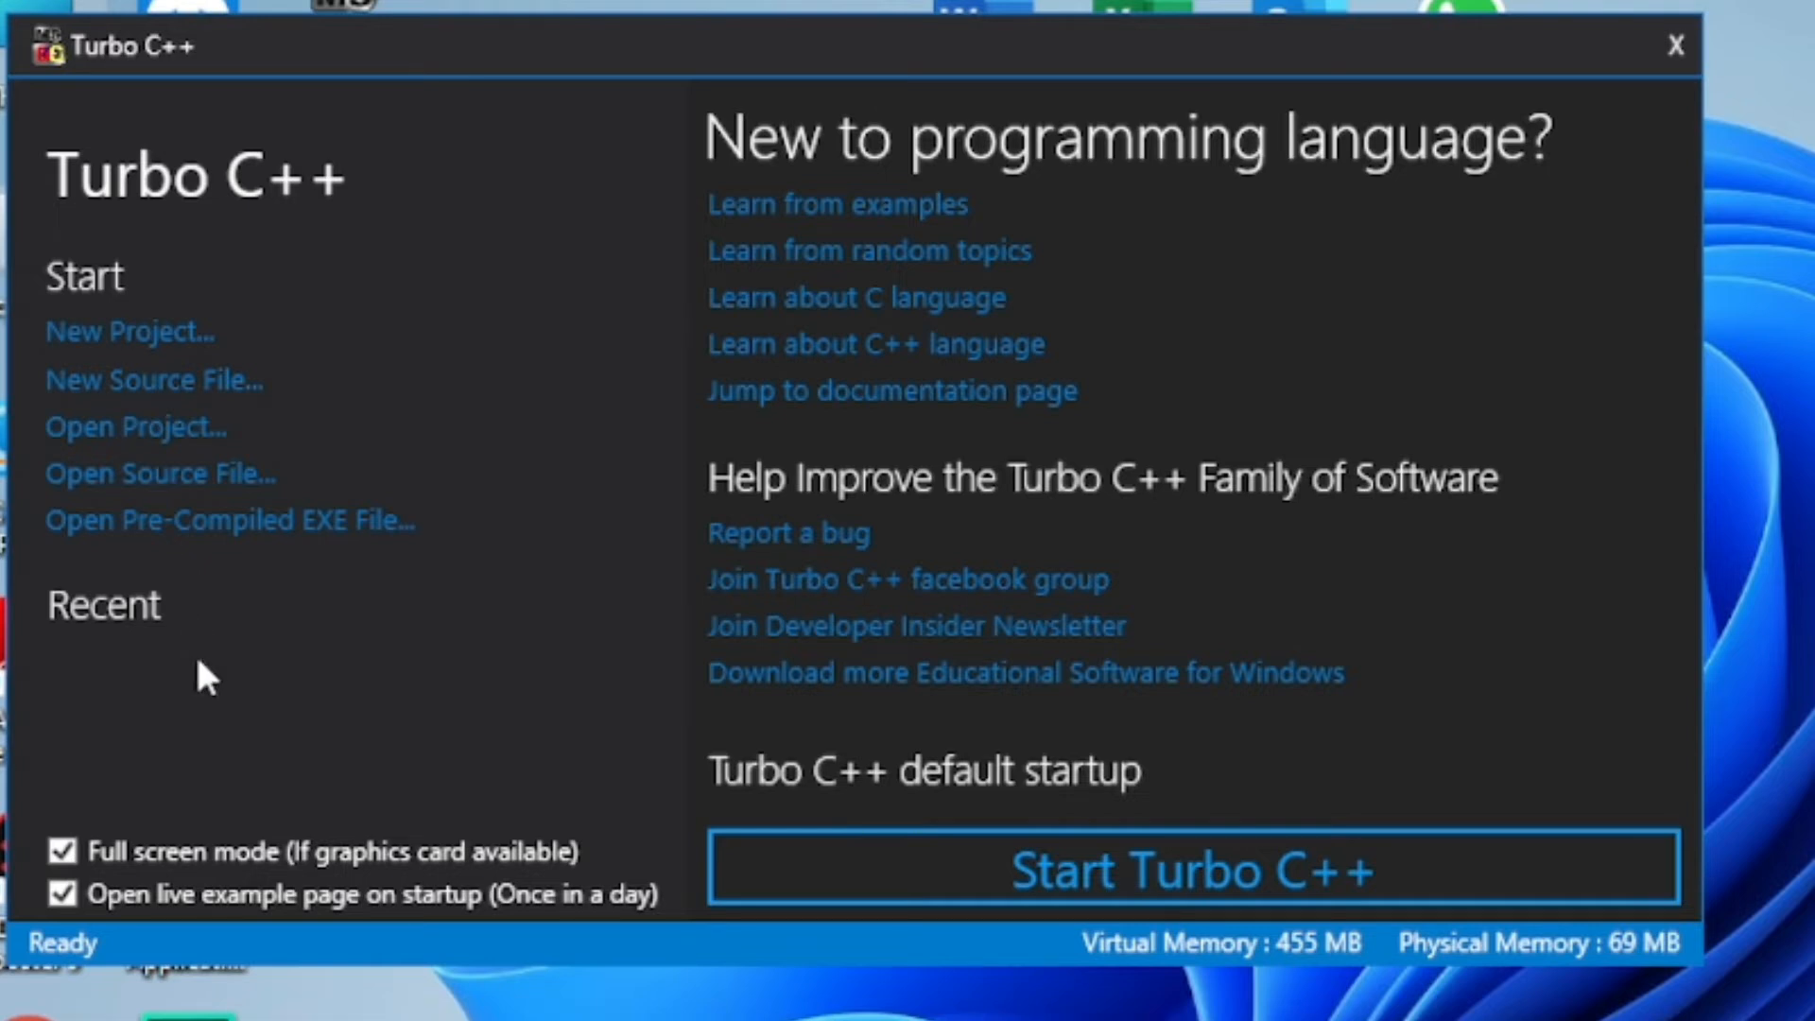
- Turn off opening the live example page on startup and start Turbo C++ in full screen mode
{"action": "left_click", "coordinate": [65, 893]}
{"action": "left_click", "coordinate": [1004, 861]}
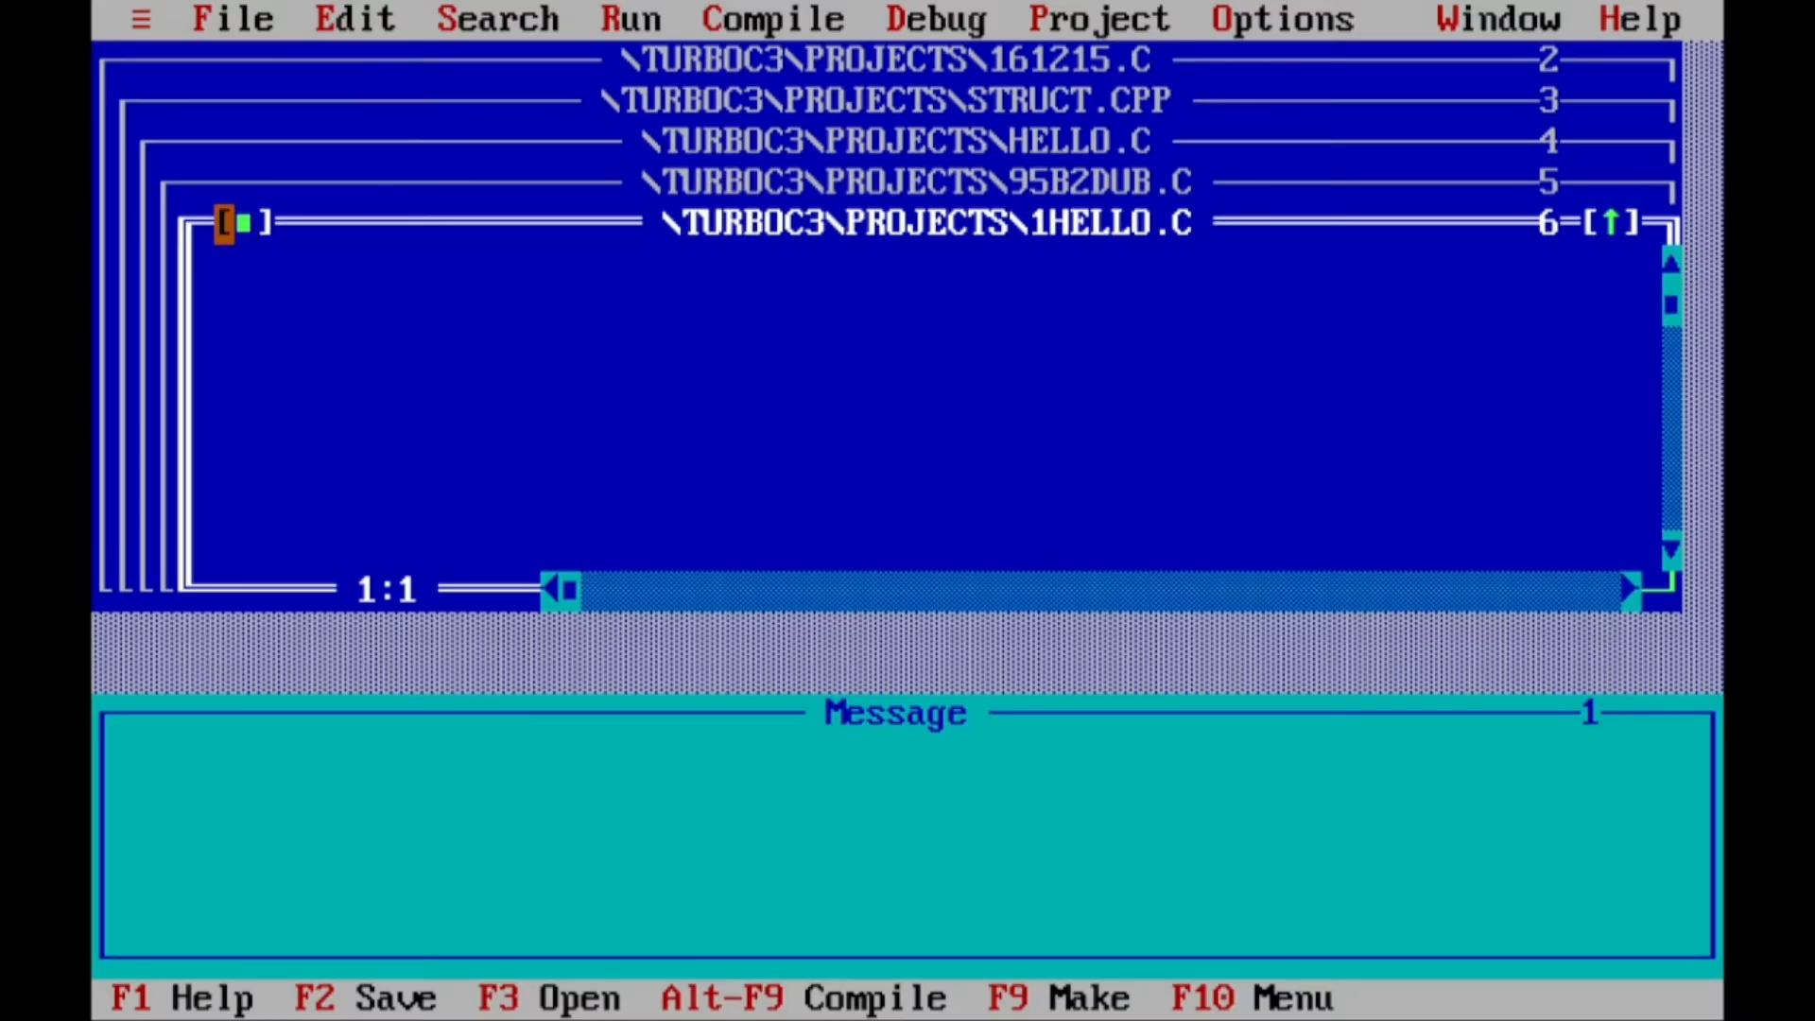
- Close all the open sample source windows and the Message window to leave an empty workspace
{"action": "left_click", "coordinate": [224, 223]}
{"action": "left_click", "coordinate": [223, 182]}
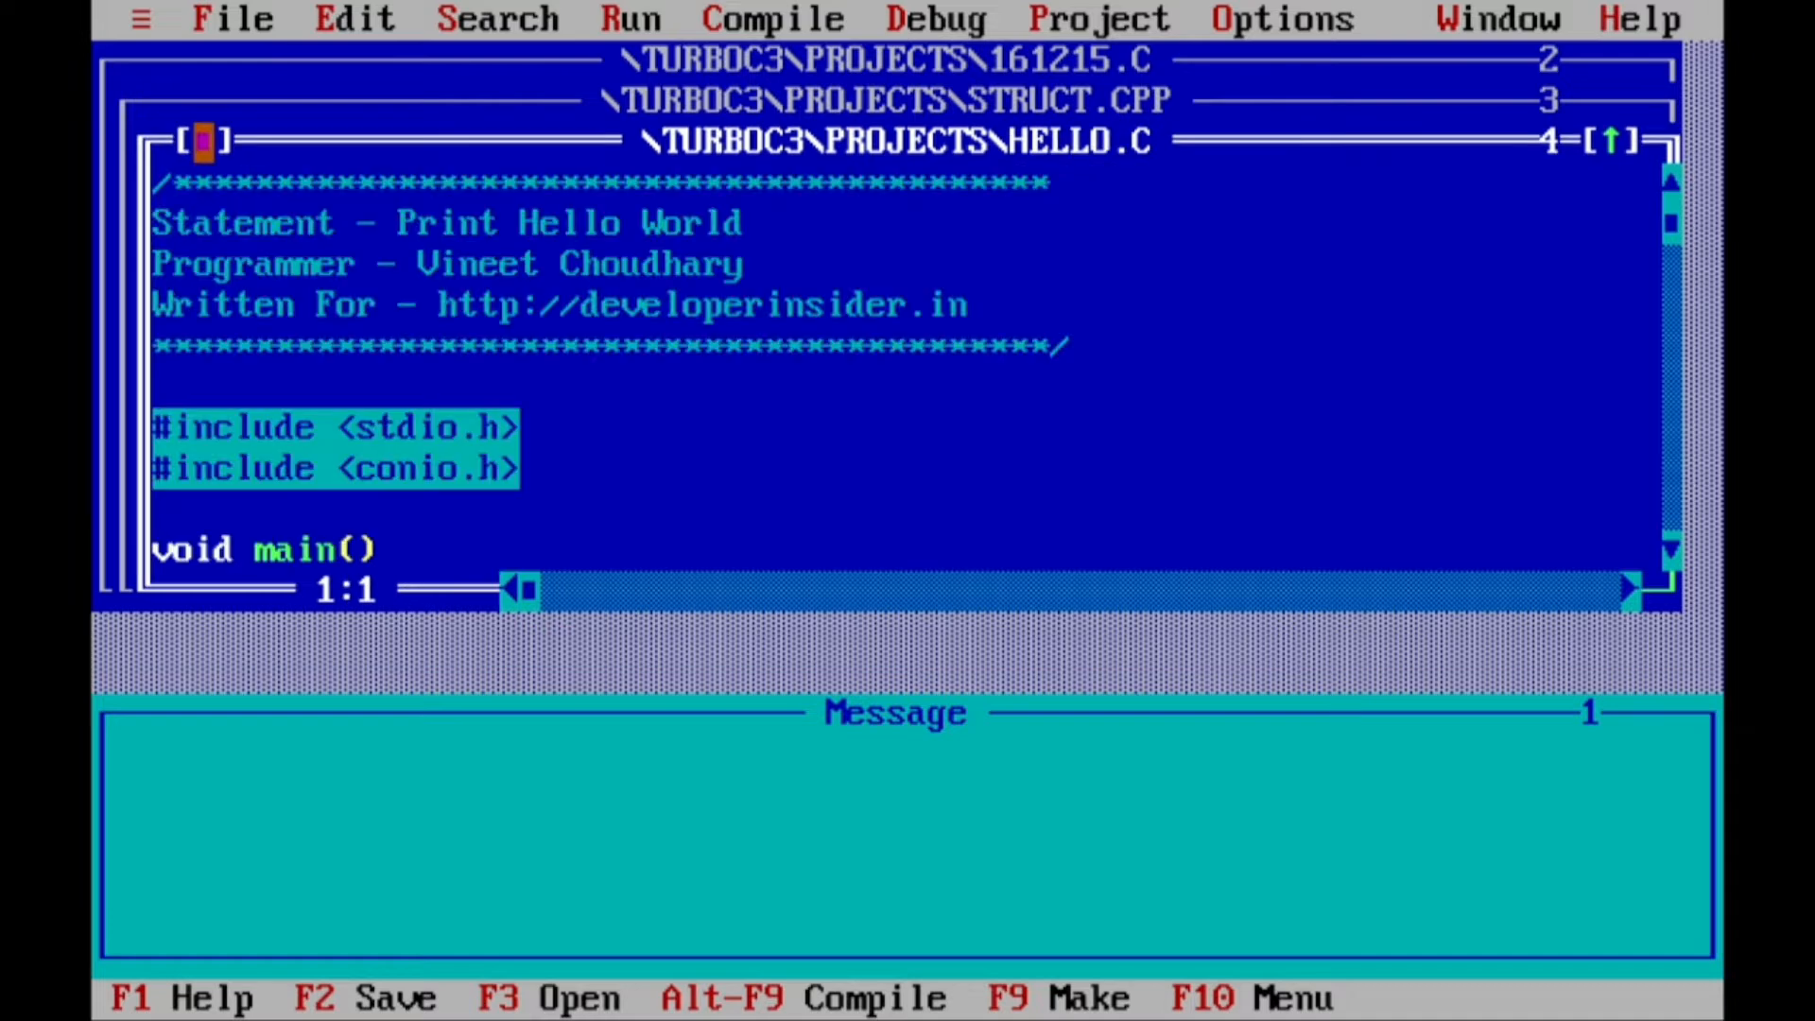
{"action": "left_click", "coordinate": [204, 140]}
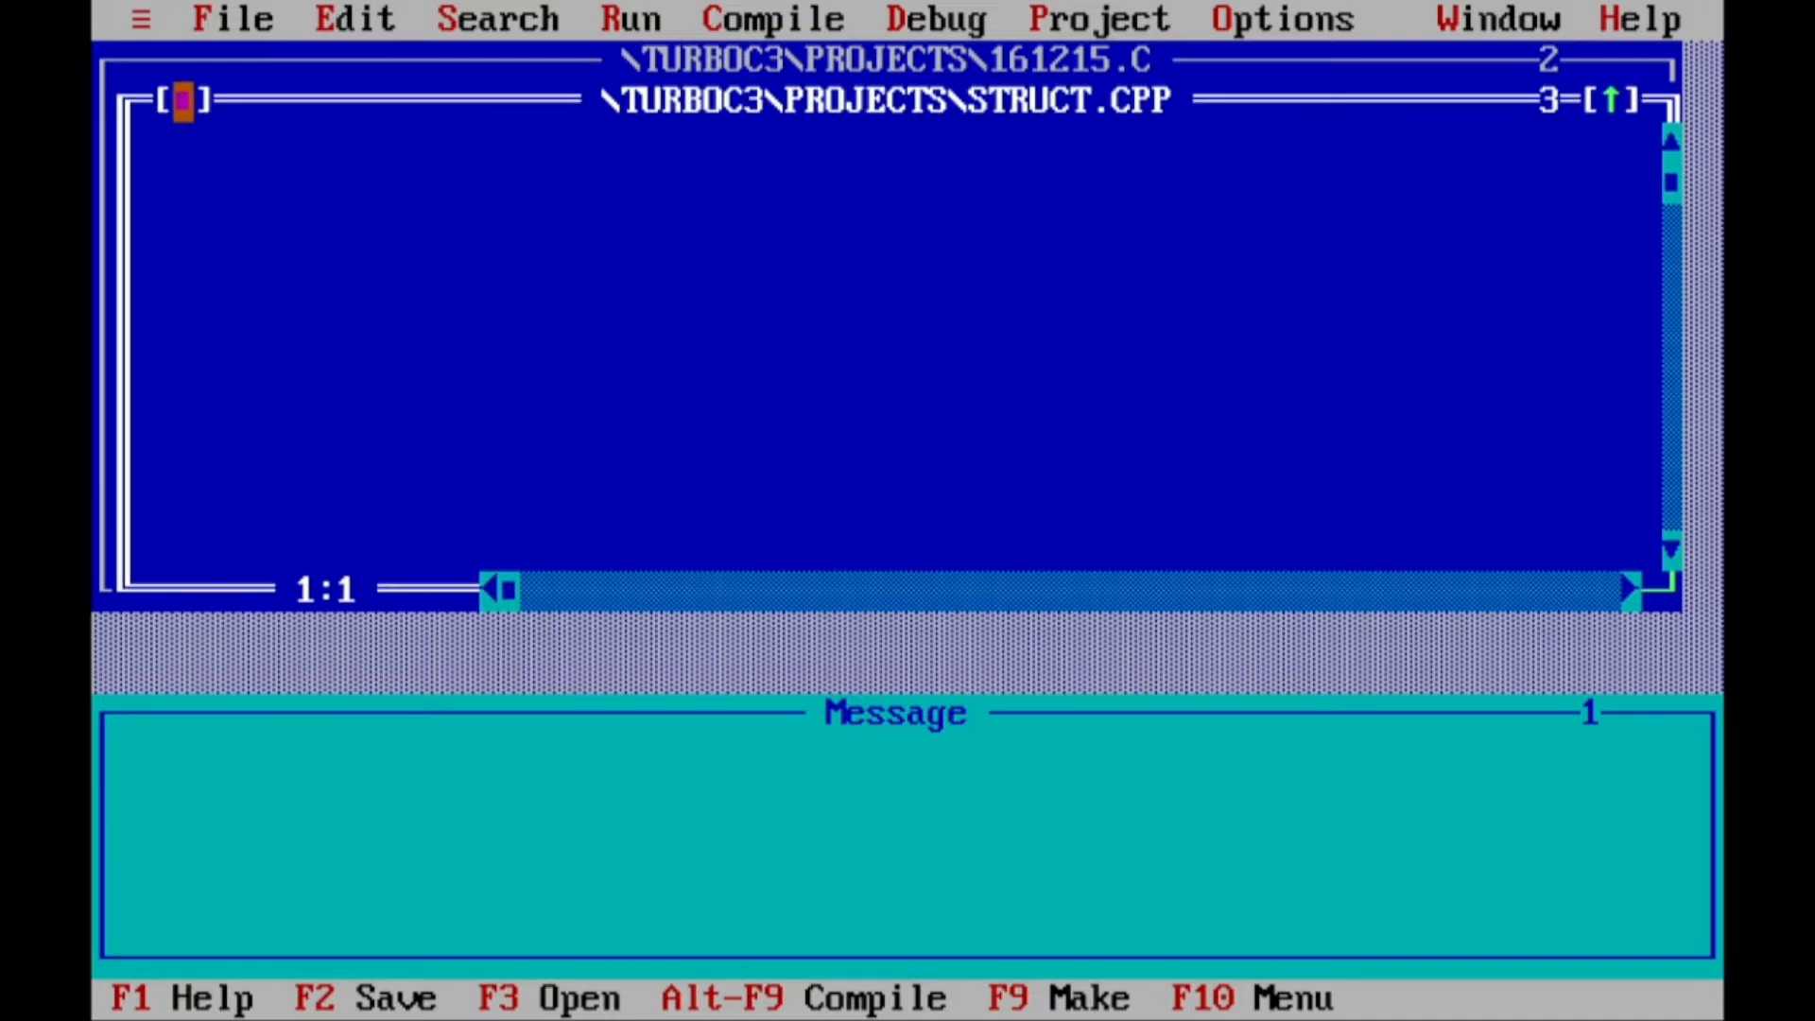
{"action": "left_click", "coordinate": [182, 101]}
{"action": "left_click", "coordinate": [162, 62]}
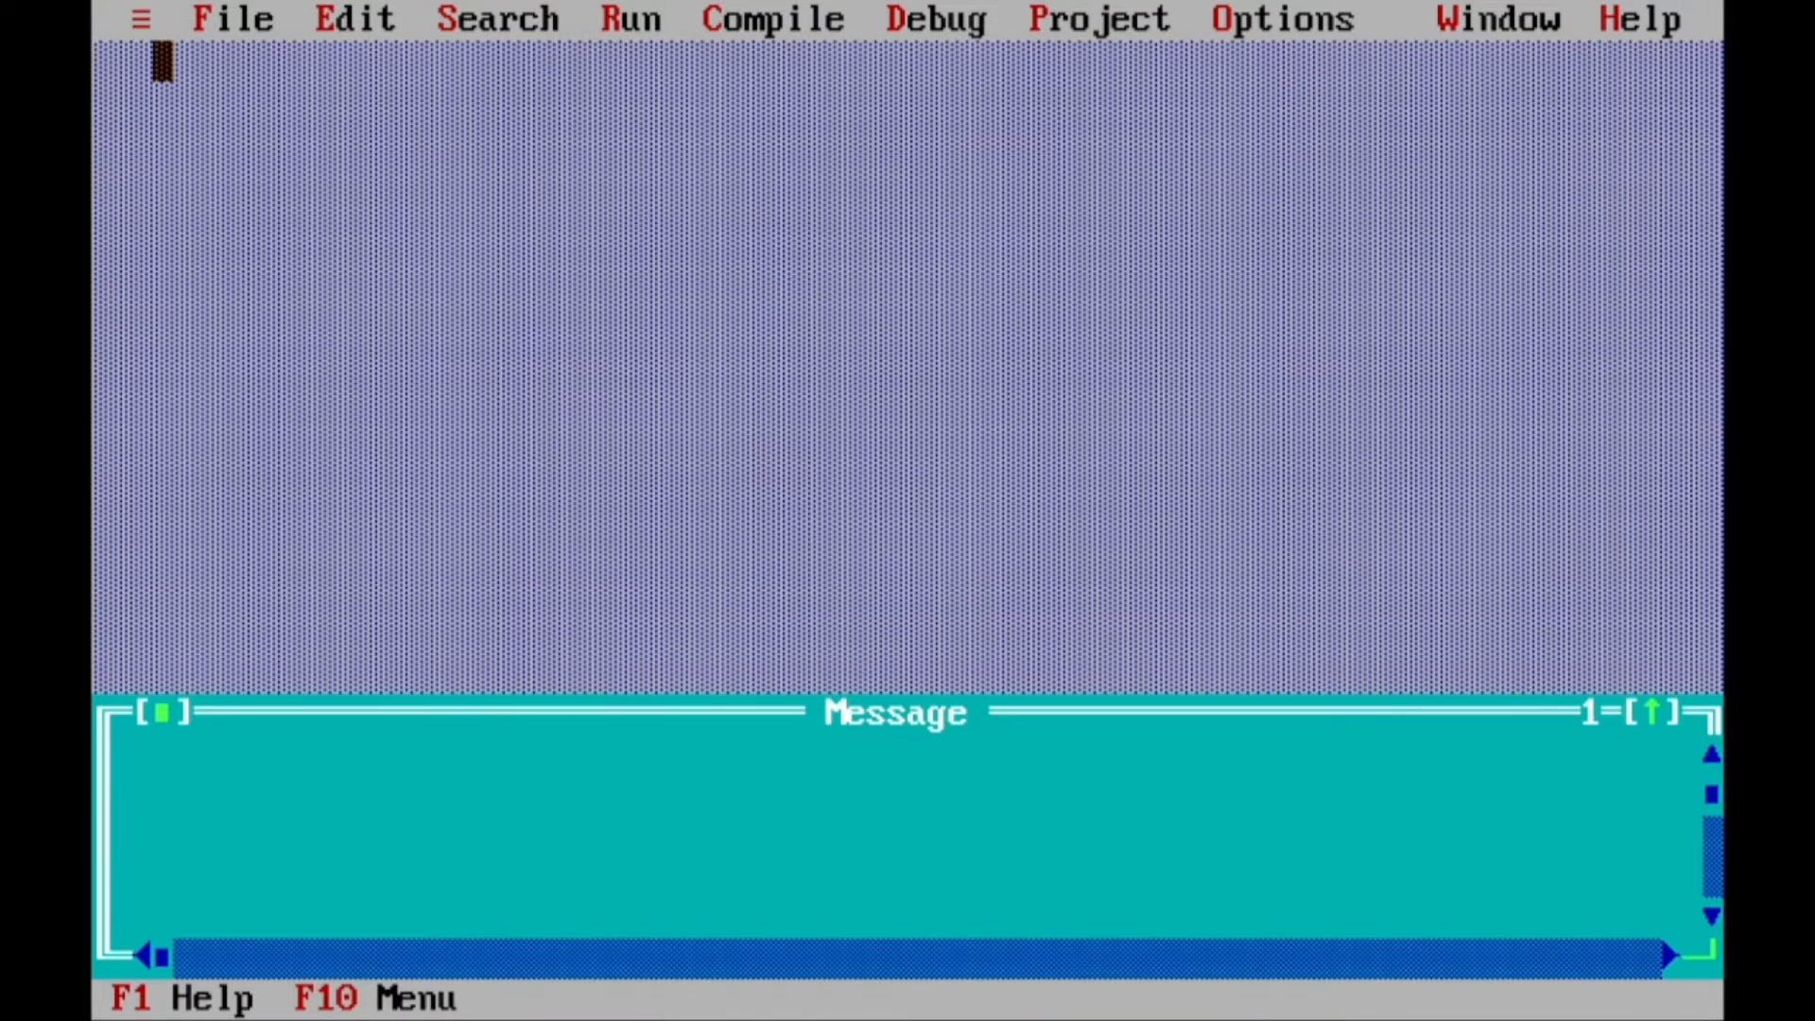
{"action": "left_click", "coordinate": [162, 714]}
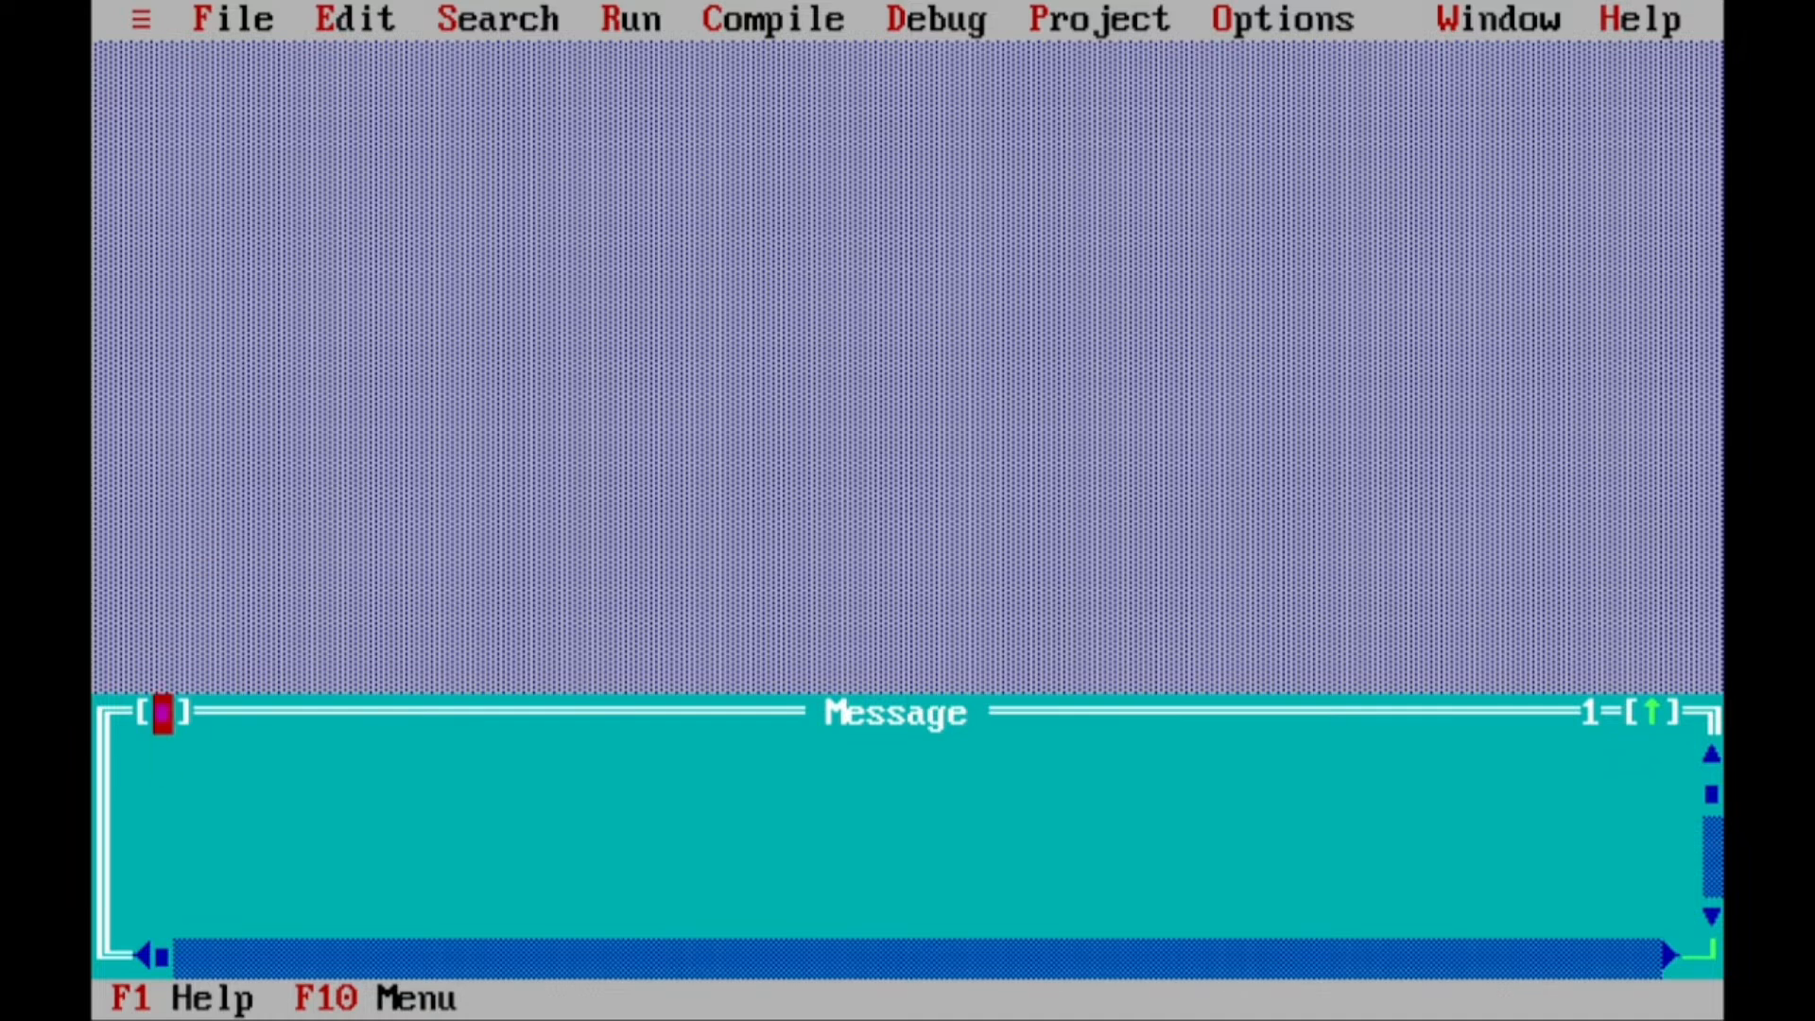
{"action": "left_click", "coordinate": [163, 714]}
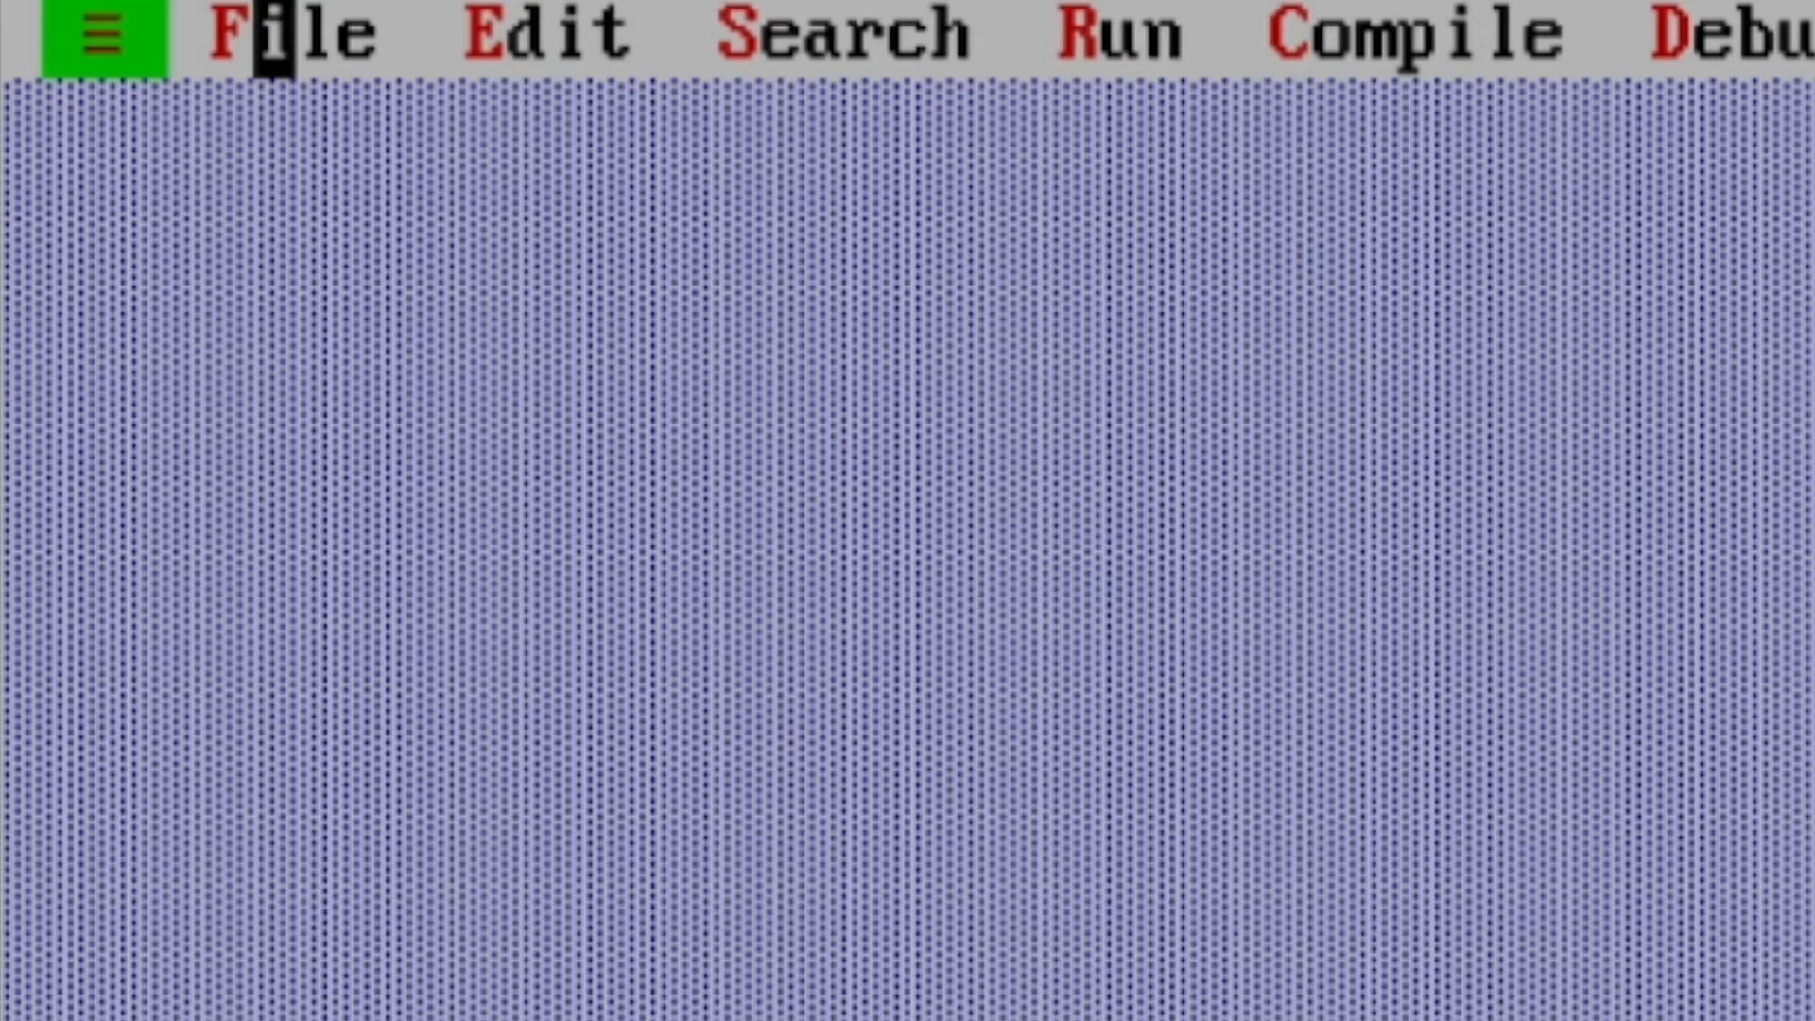
- Create a new source file and enlarge its edit window to fill the workspace
{"action": "left_click", "coordinate": [274, 38]}
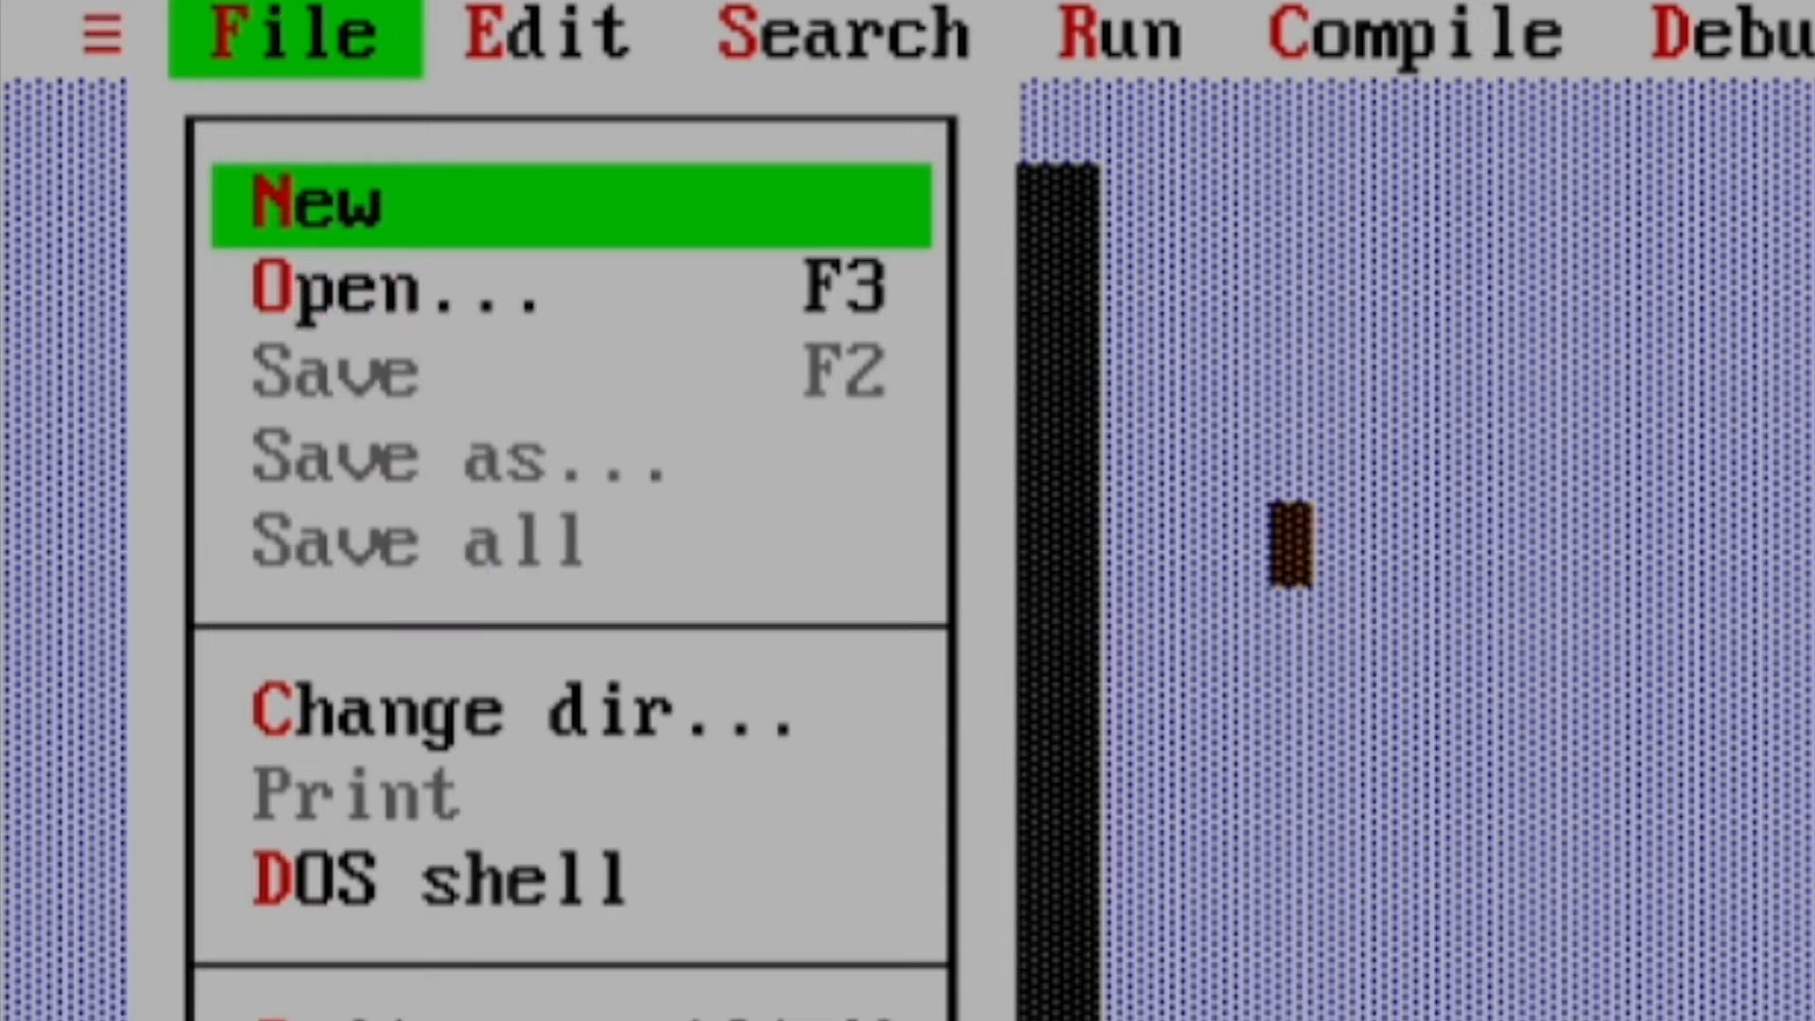
{"action": "key", "text": "Escape"}
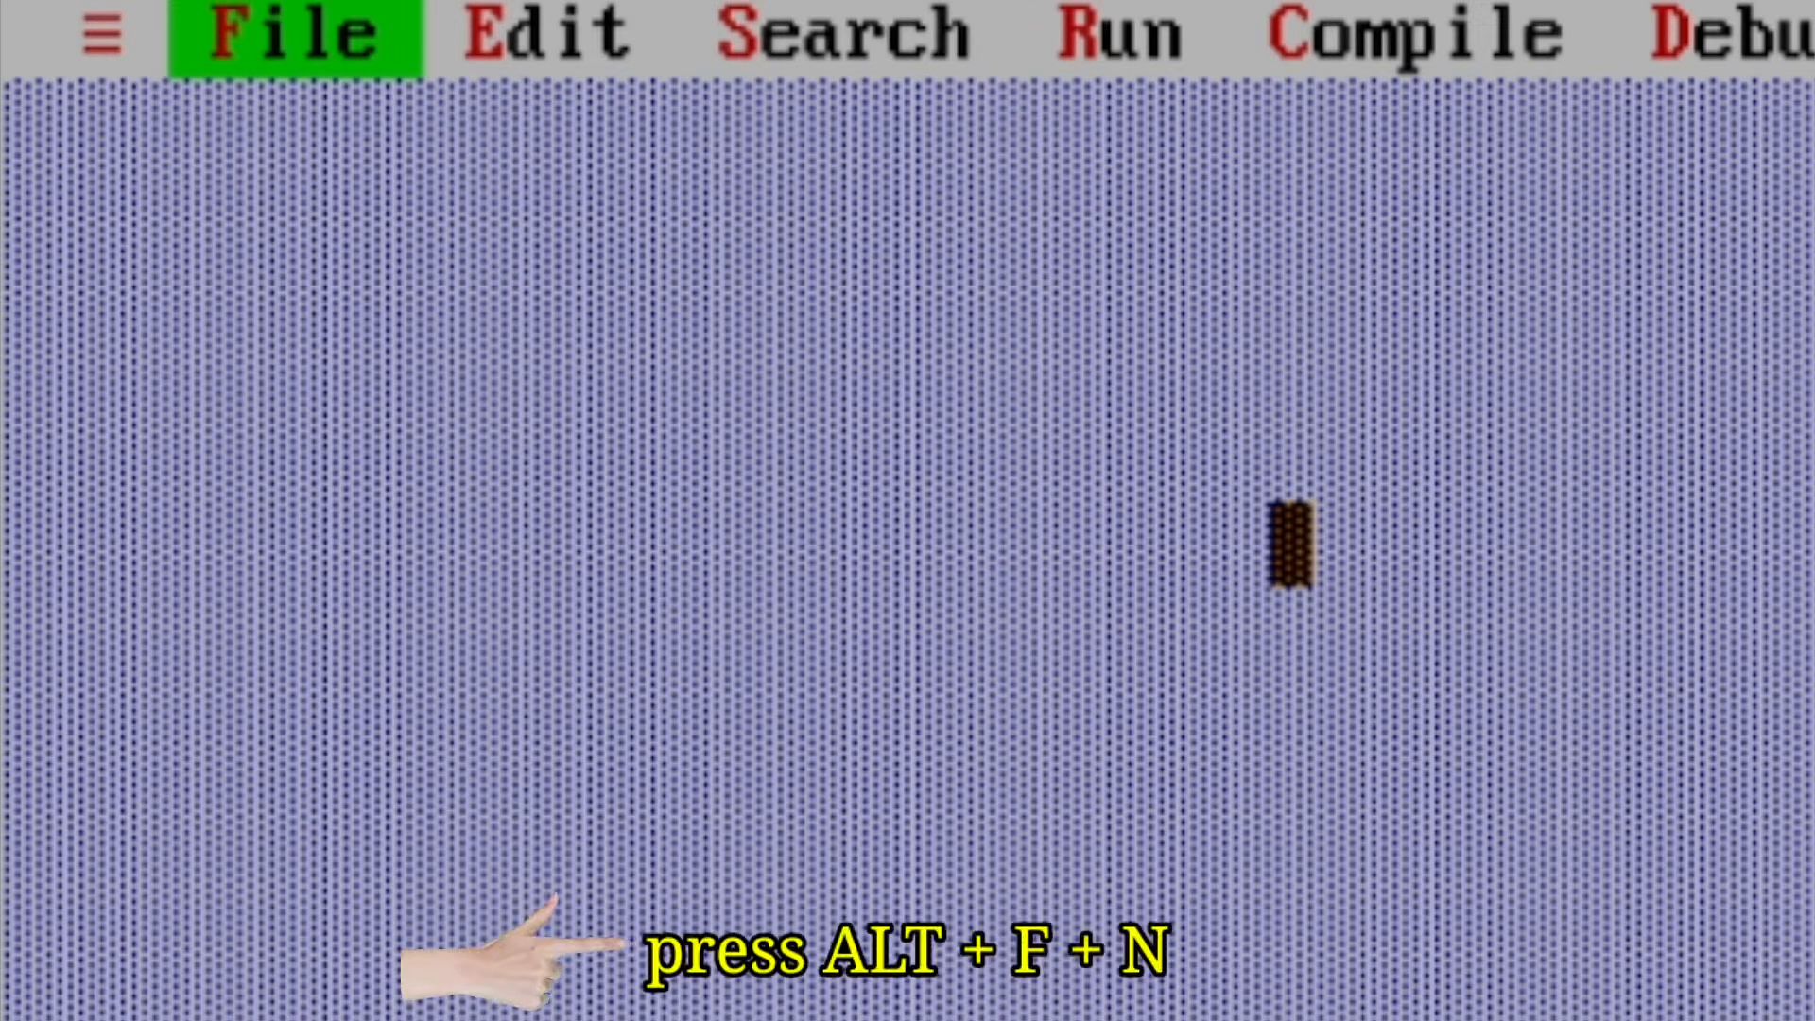
{"action": "key", "text": "alt+f"}
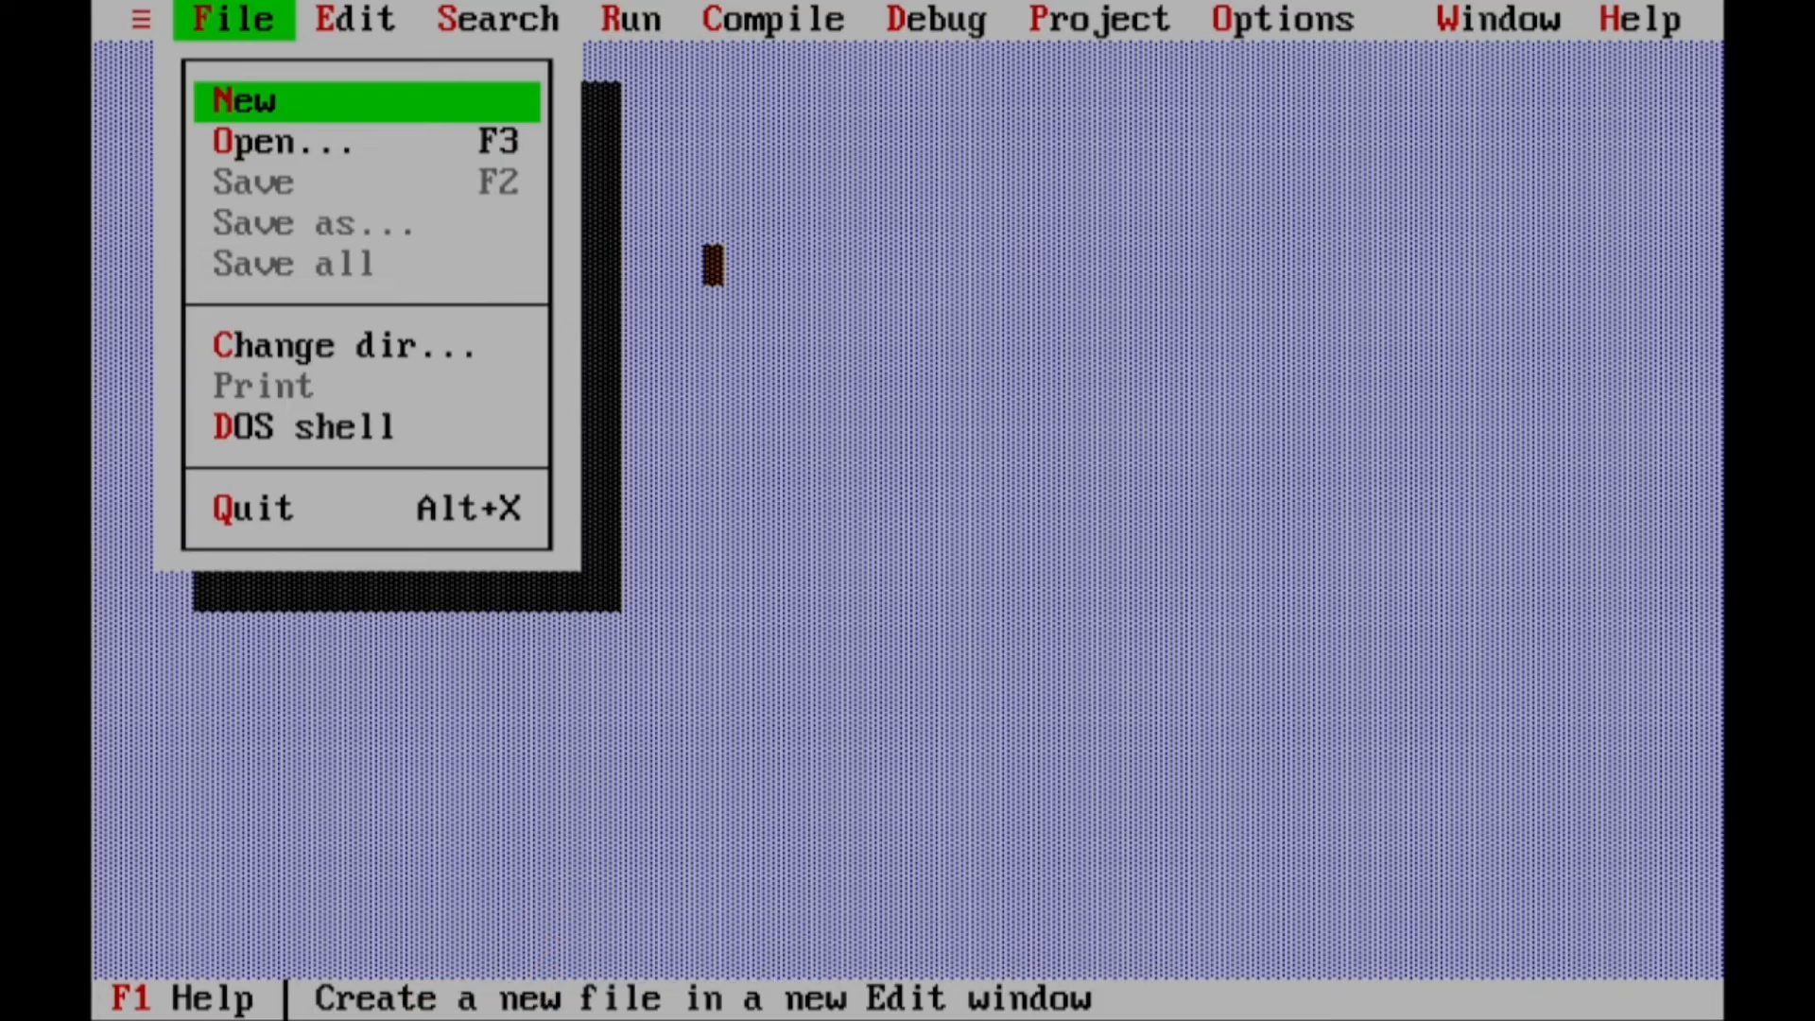
{"action": "key", "text": "n"}
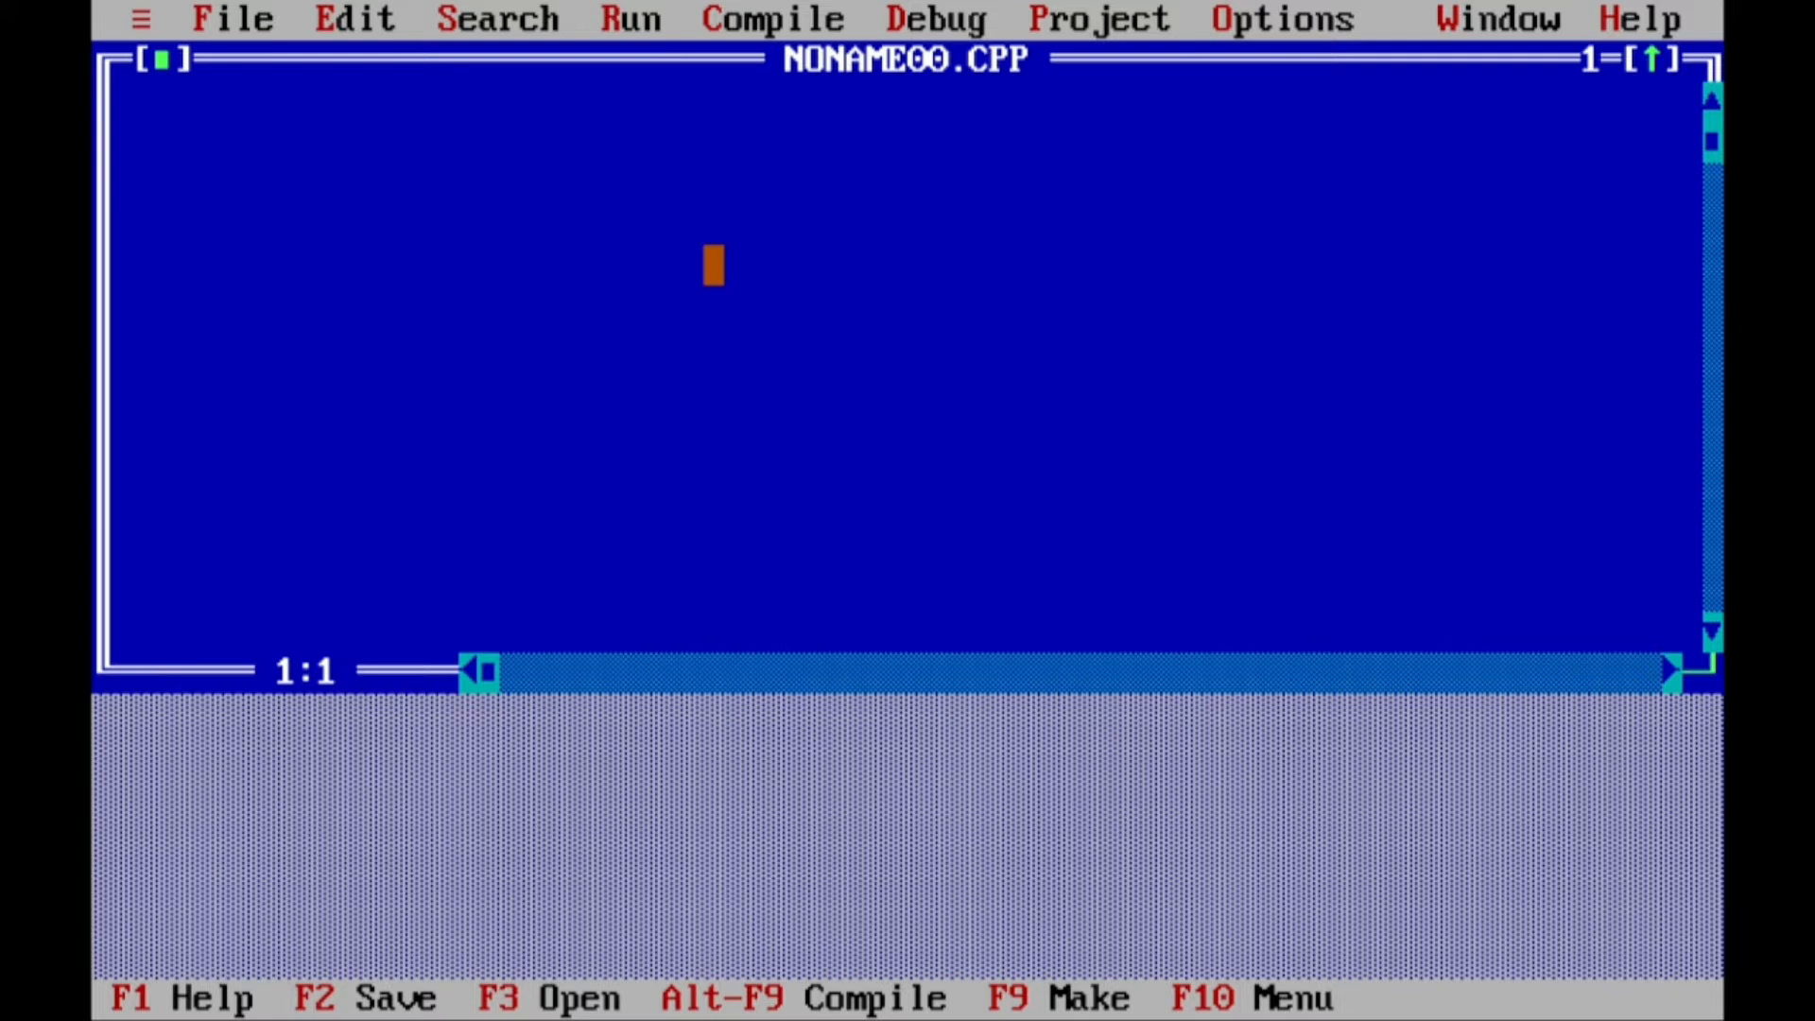
{"action": "type", "text": "#"}
{"action": "key", "text": "BackSpace"}
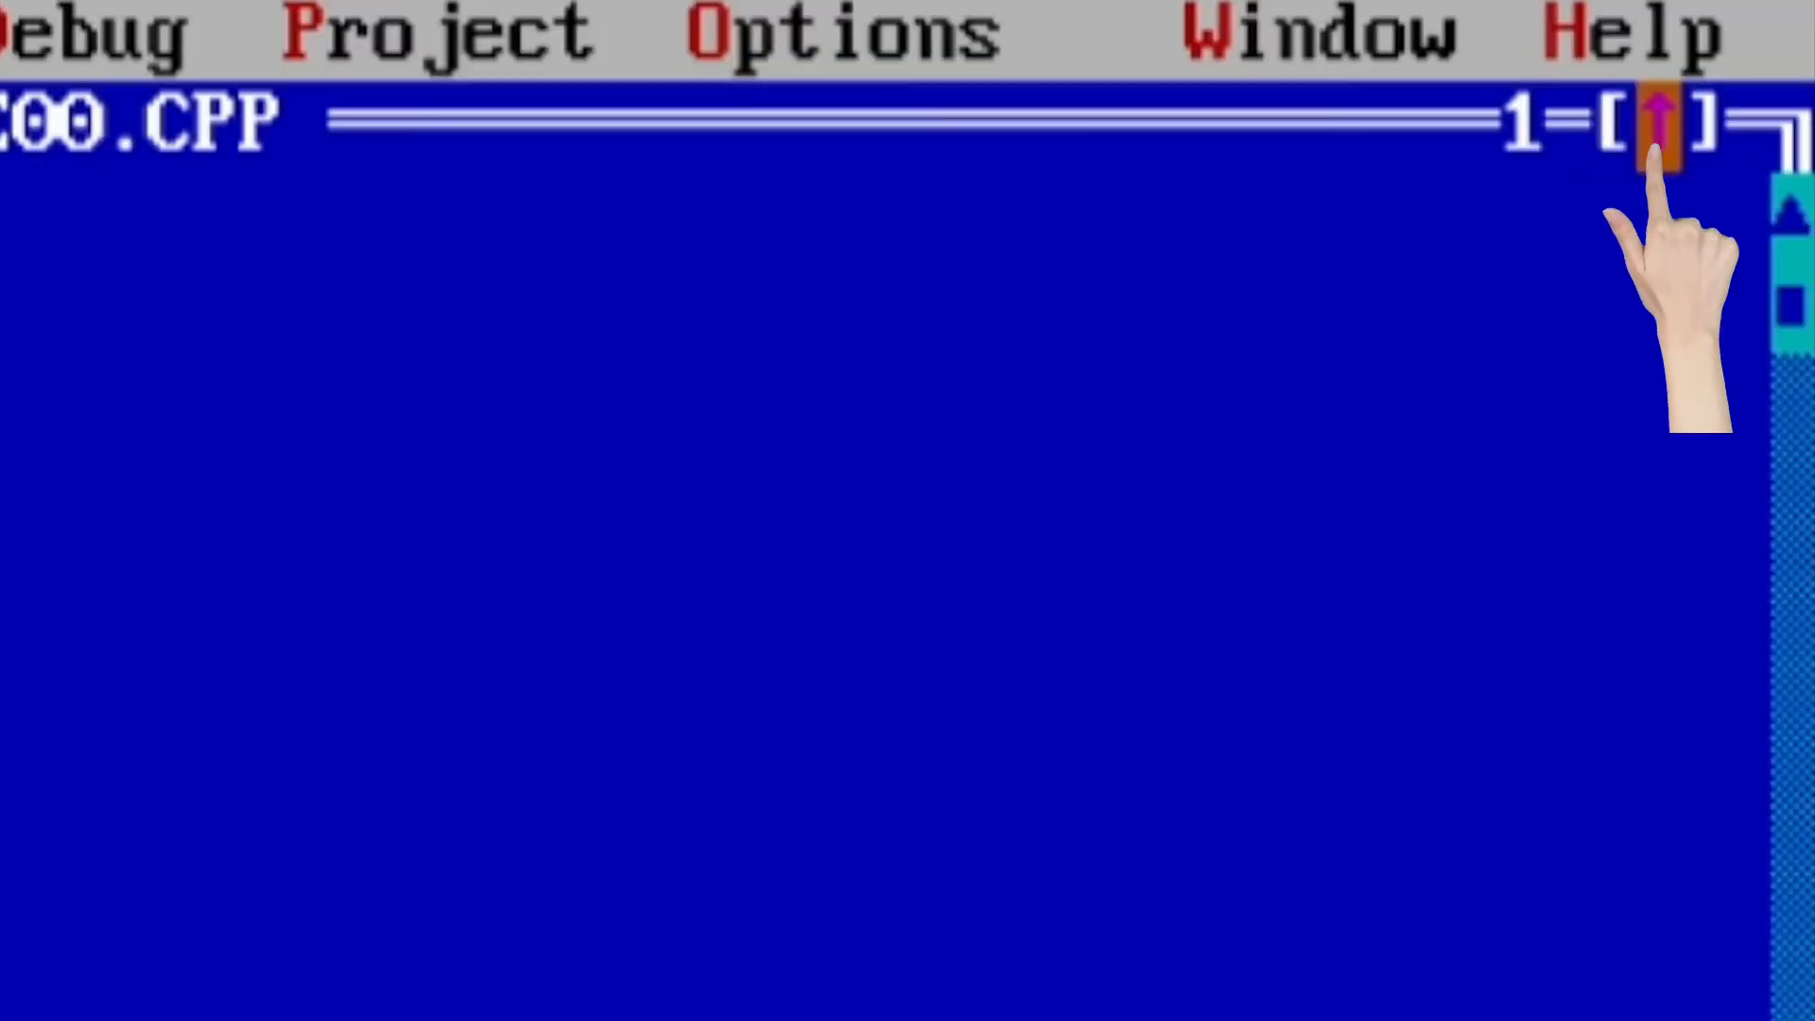
{"action": "left_click", "coordinate": [1659, 123]}
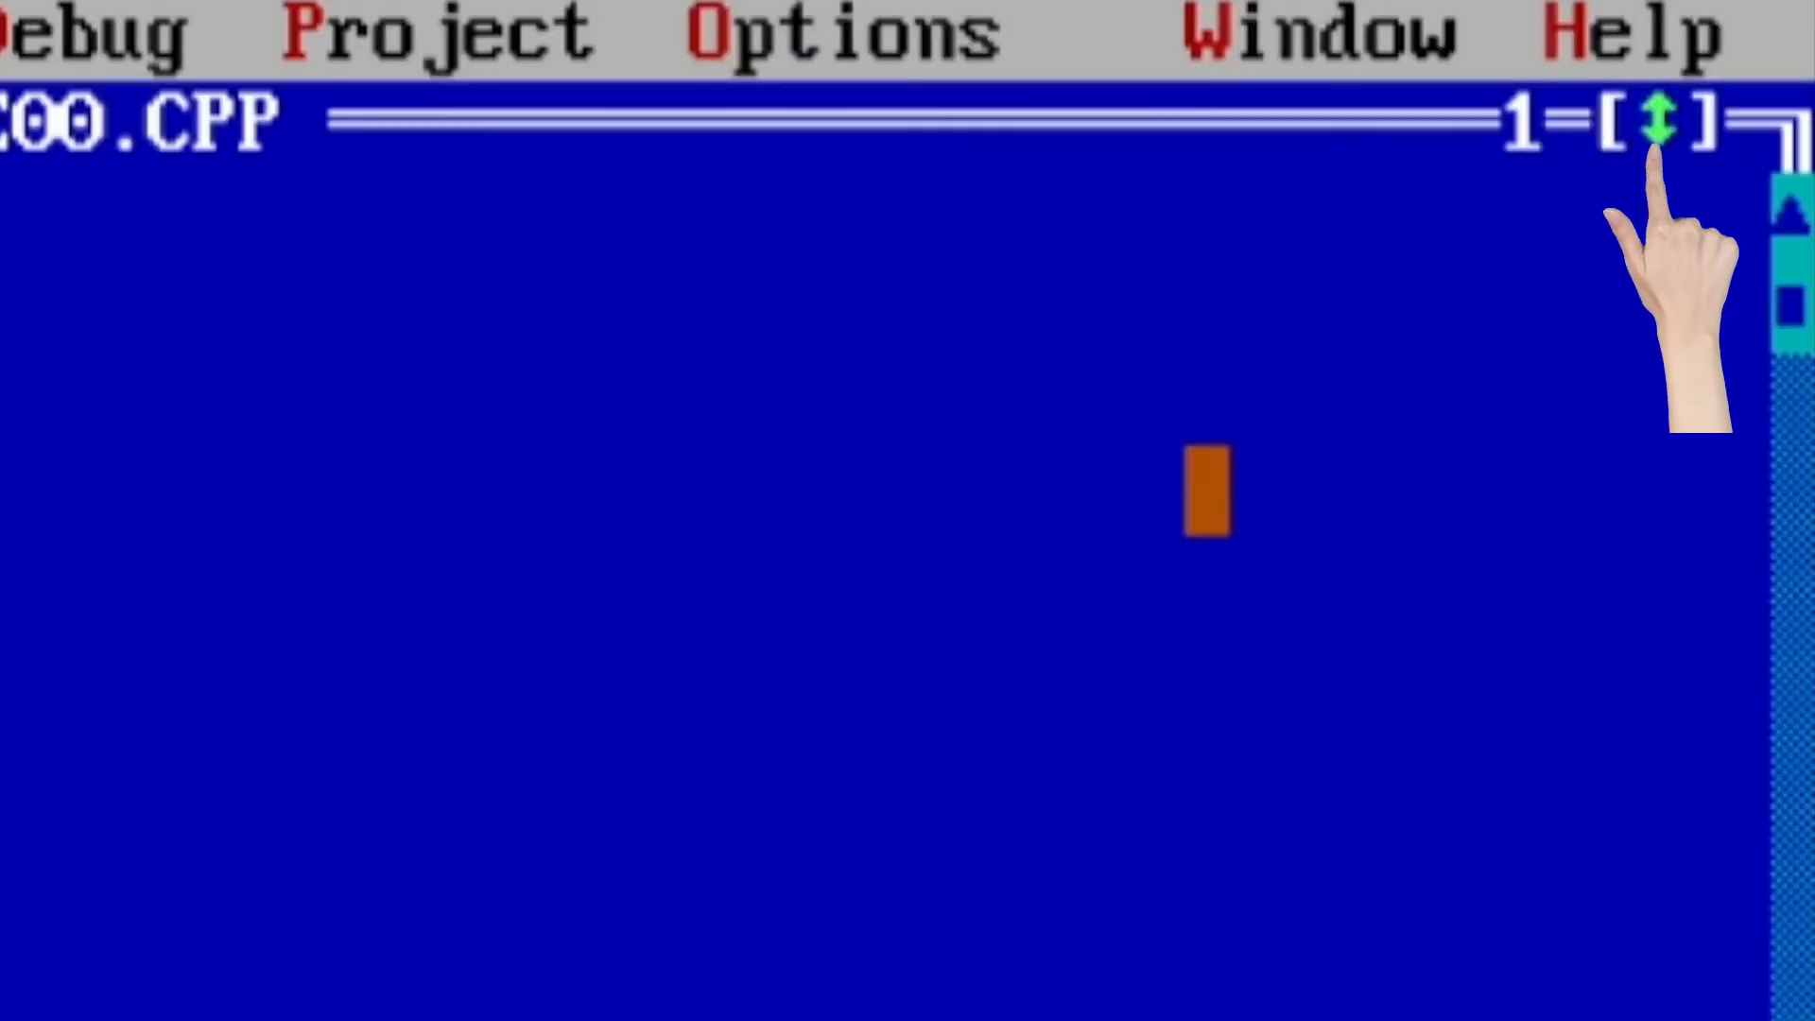
- Enter the include directives for <stdio.h> and <conio.h> at the start of the file
{"action": "type", "text": "#include <stdio.h"}
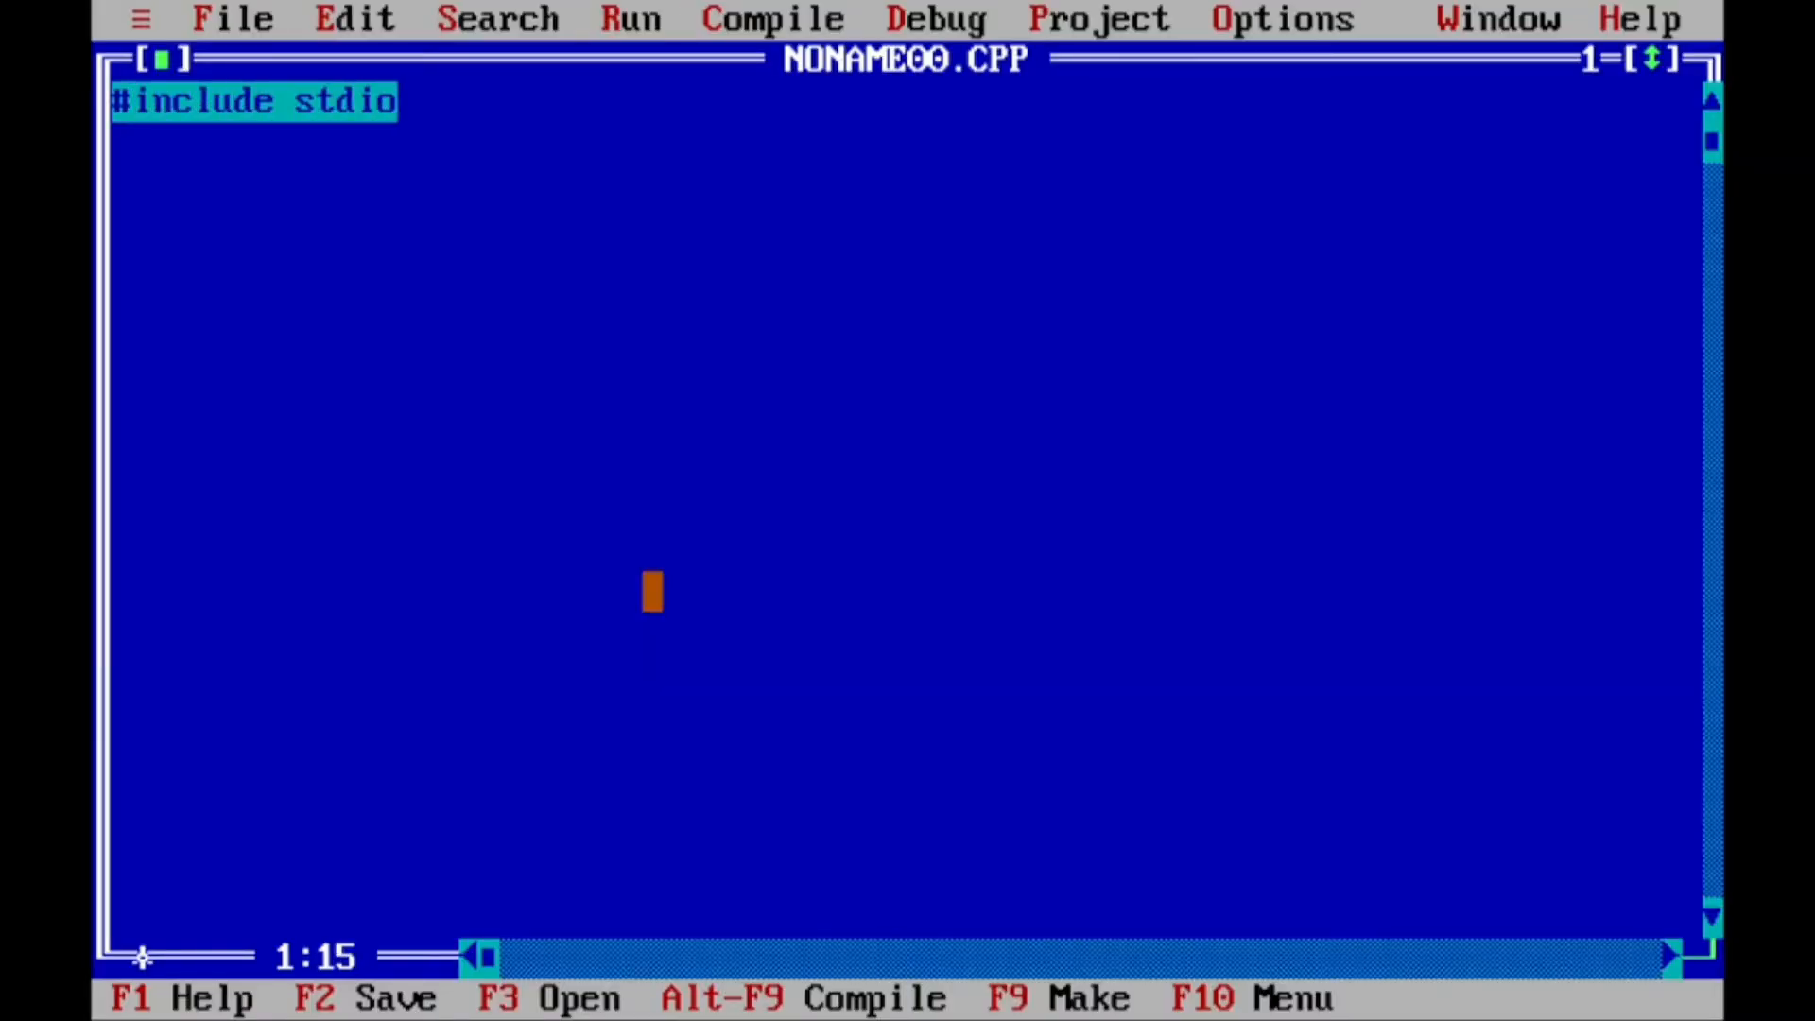
{"action": "type", "text": ">"}
{"action": "key", "text": "Return"}
{"action": "type", "text": "#include <conio.h>"}
{"action": "key", "text": "Return"}
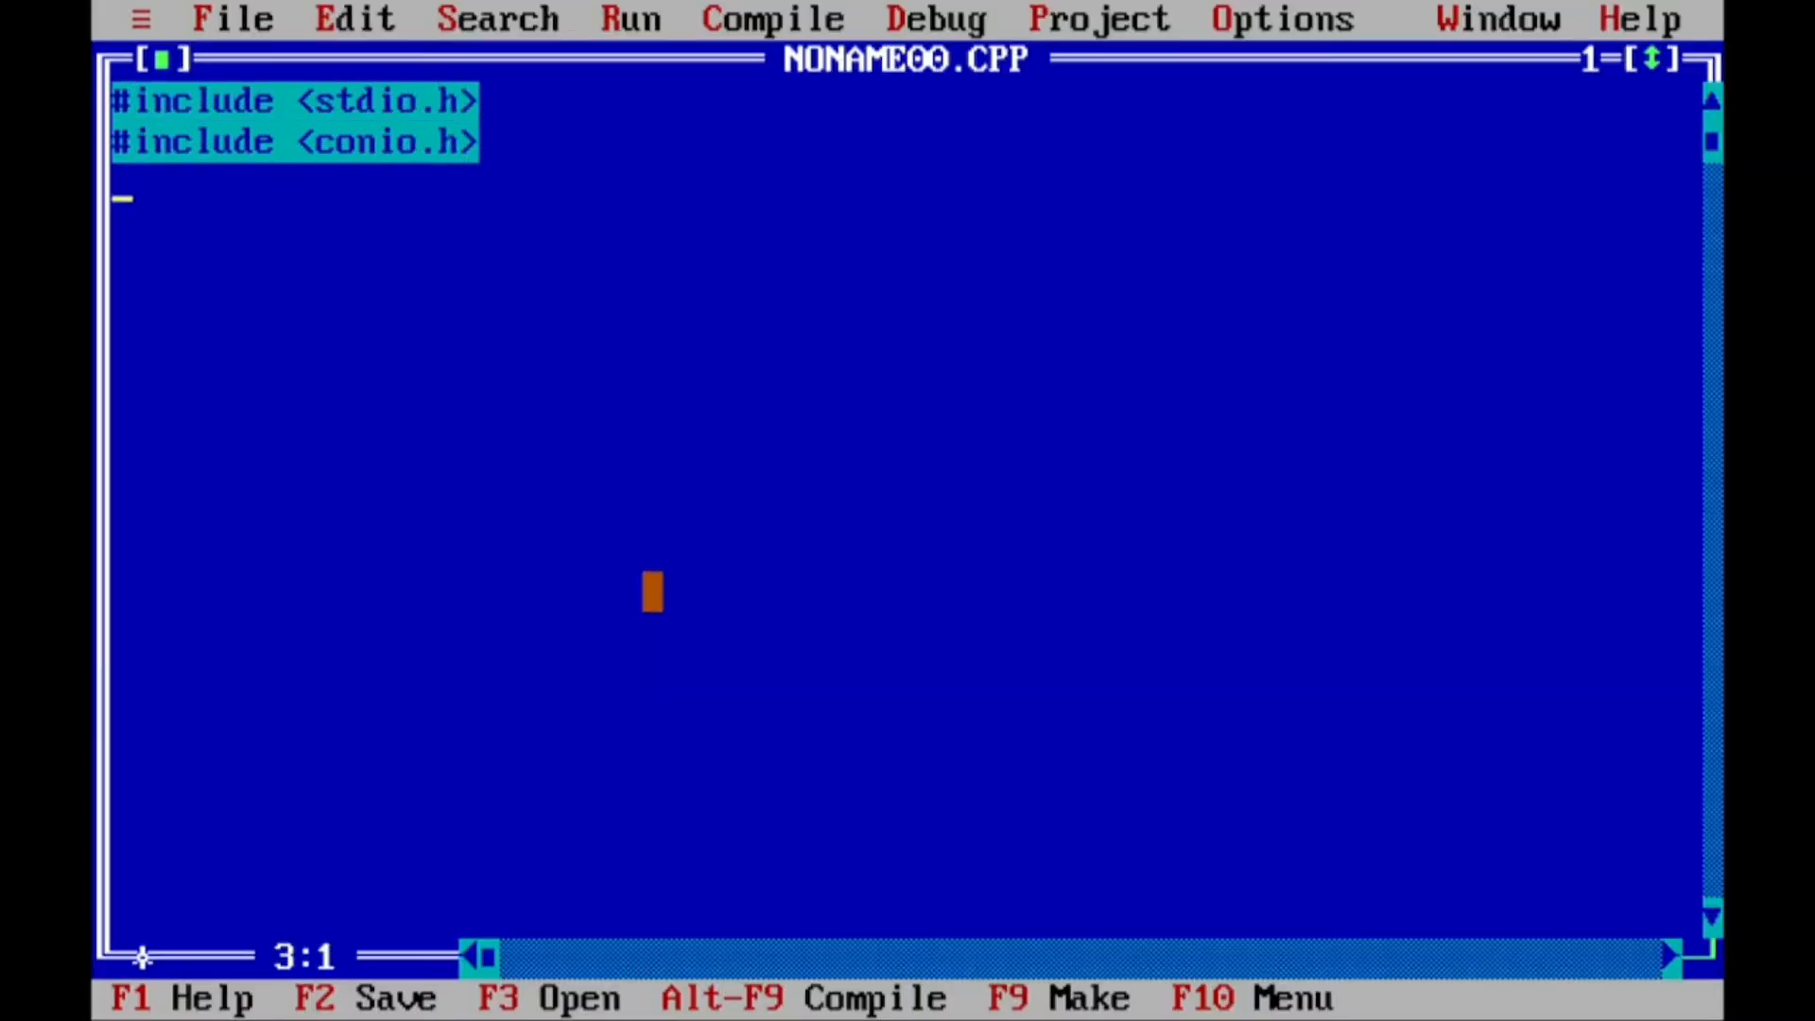
- Write a main() function that calls clrscr();, printf("Hello C program"); and getch(); below the include directives
{"action": "type", "text": "main(){"}
{"action": "key", "text": "Return"}
{"action": "type", "text": "}"}
{"action": "key", "text": "End"}
{"action": "key", "text": "Return"}
{"action": "key", "text": "Tab"}
{"action": "type", "text": "clrscr();"}
{"action": "key", "text": "Return"}
{"action": "type", "text": "printf(\"Hello C program\");"}
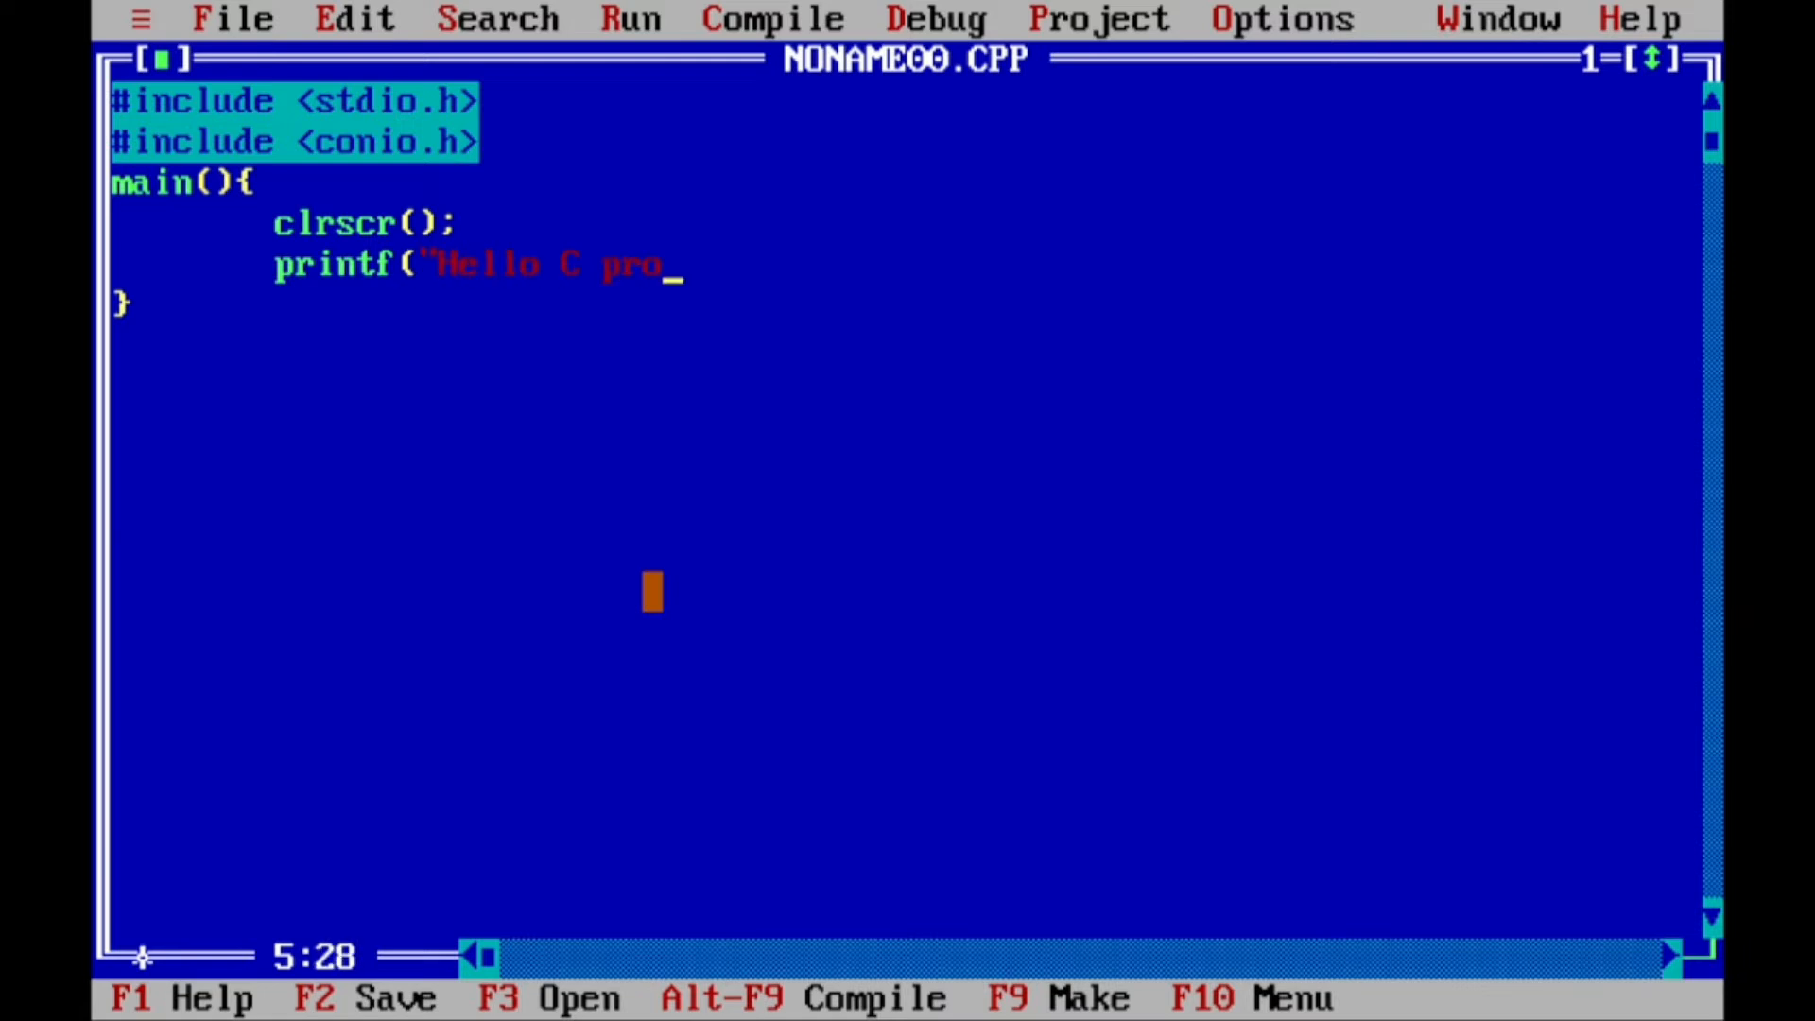
{"action": "key", "text": "Return"}
{"action": "type", "text": "getch();"}
- Declare main() as int and add return 0; after the getch() call
{"action": "key", "text": "Up"}
{"action": "key", "text": "Up"}
{"action": "key", "text": "Up"}
{"action": "key", "text": "Home"}
{"action": "type", "text": "int"}
{"action": "key", "text": "Down"}
{"action": "key", "text": "Down"}
{"action": "key", "text": "Down"}
{"action": "key", "text": "End"}
{"action": "key", "text": "Return"}
{"action": "type", "text": "return 0;"}
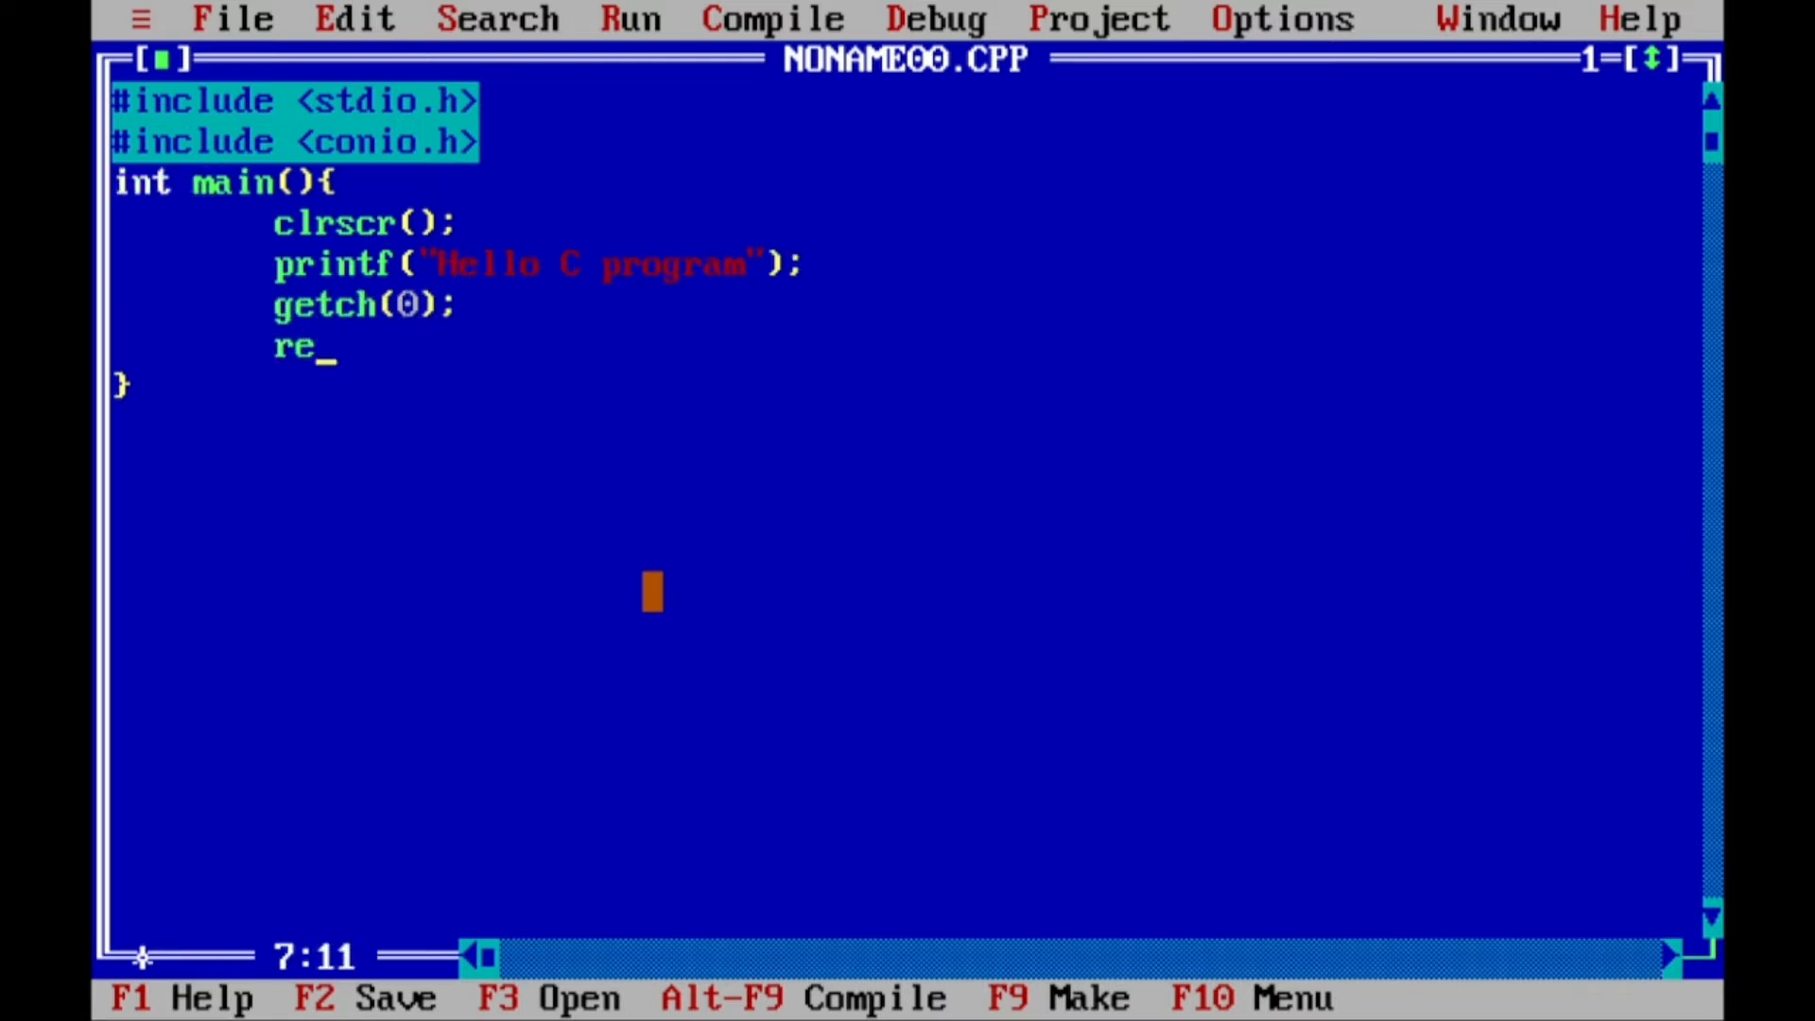
{"action": "key", "text": "Down"}
- Save the program as C:\TURBOC3\BIN\Newhello.c
{"action": "left_click", "coordinate": [224, 21]}
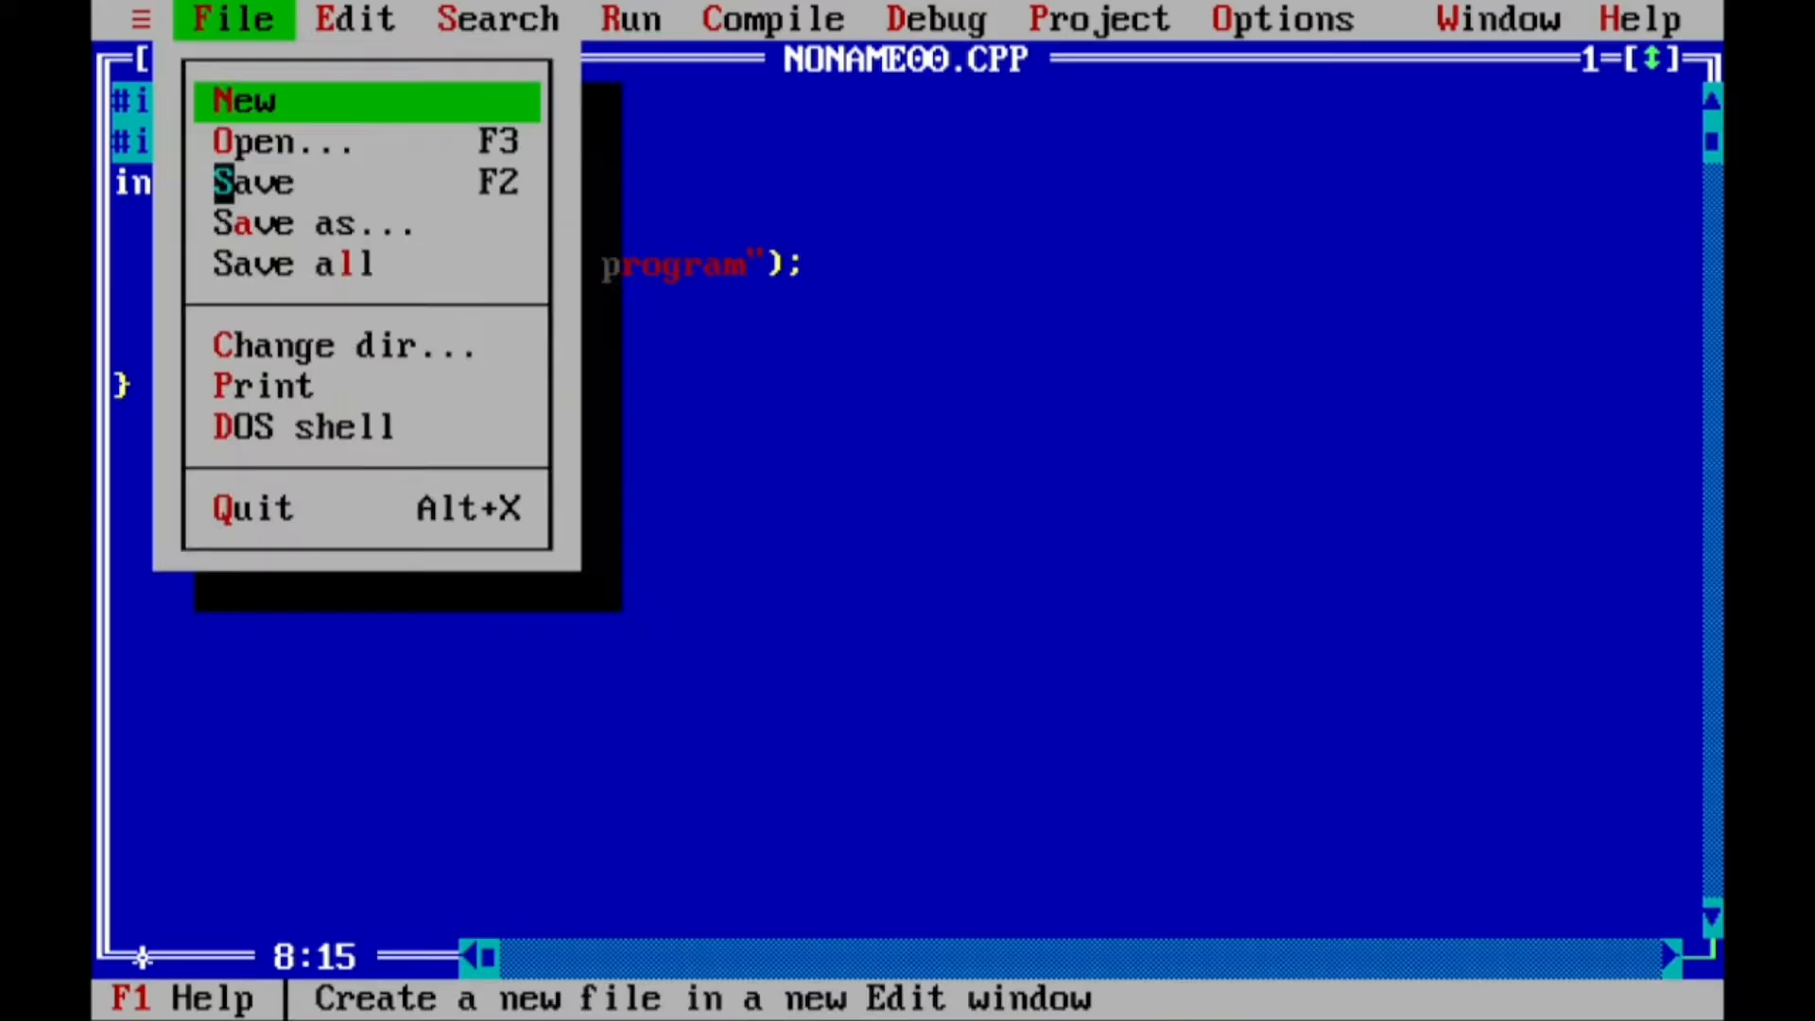
{"action": "key", "text": "Escape"}
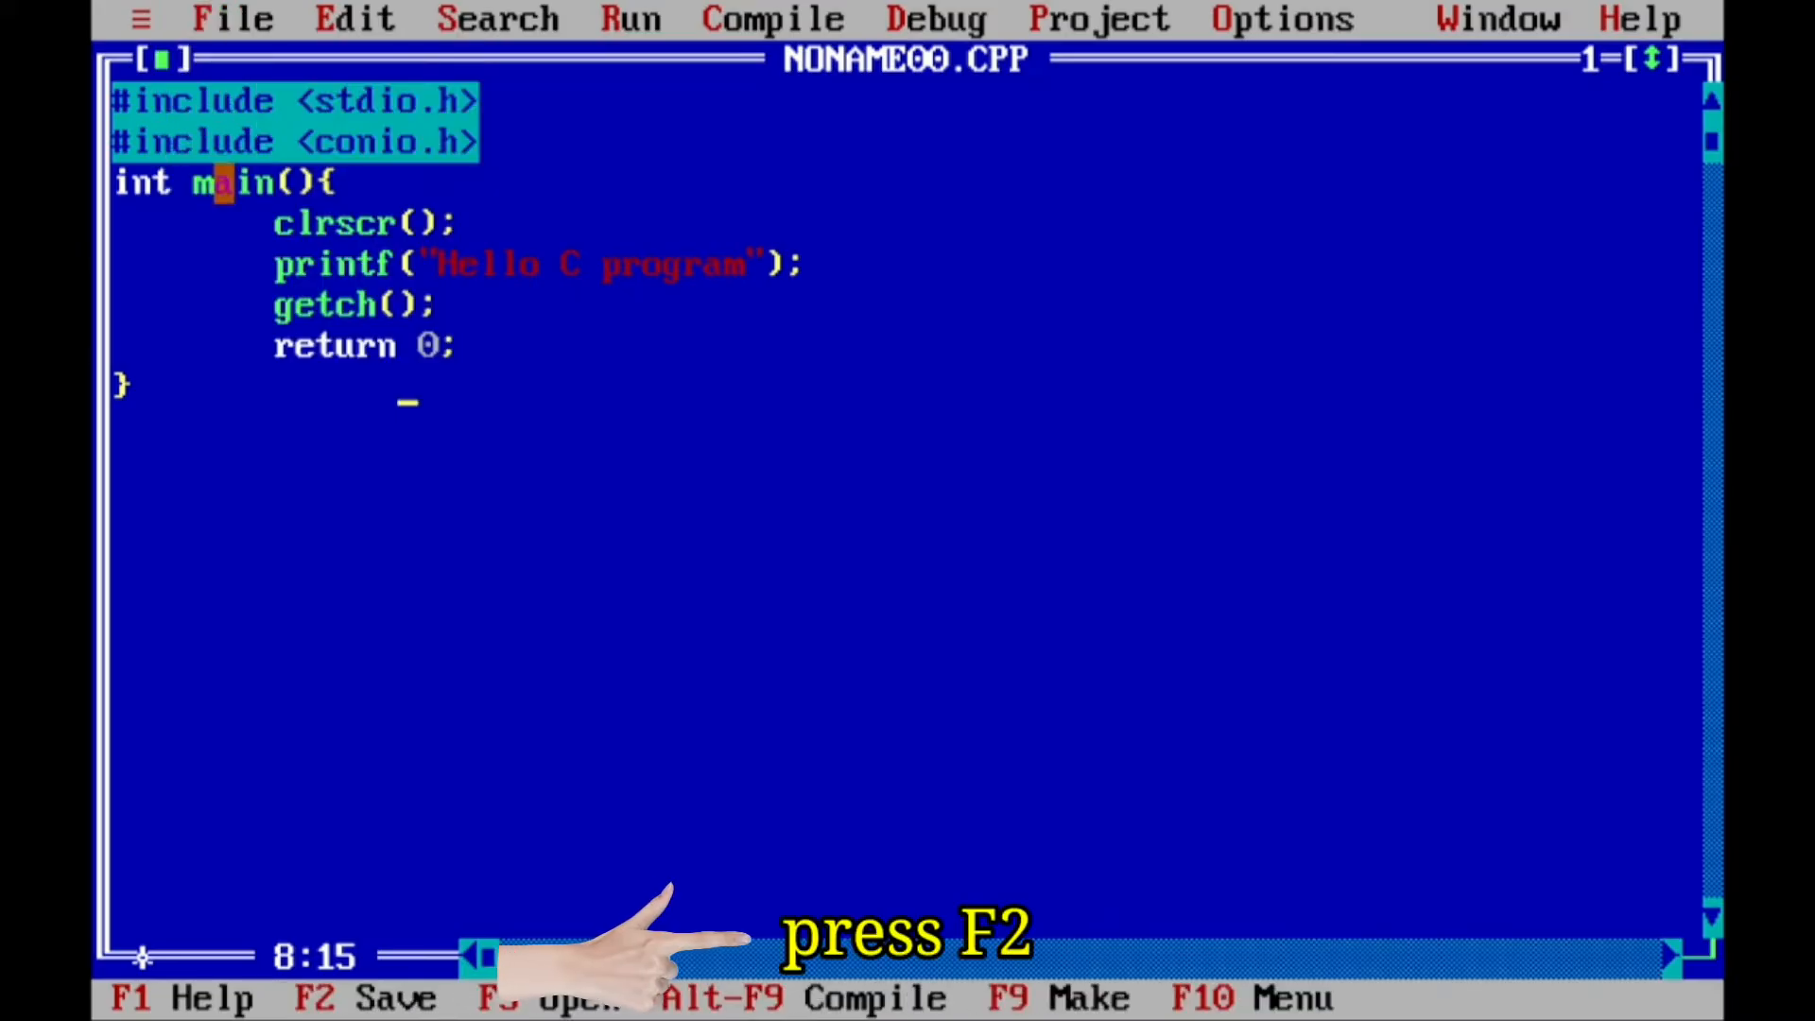
{"action": "key", "text": "F2"}
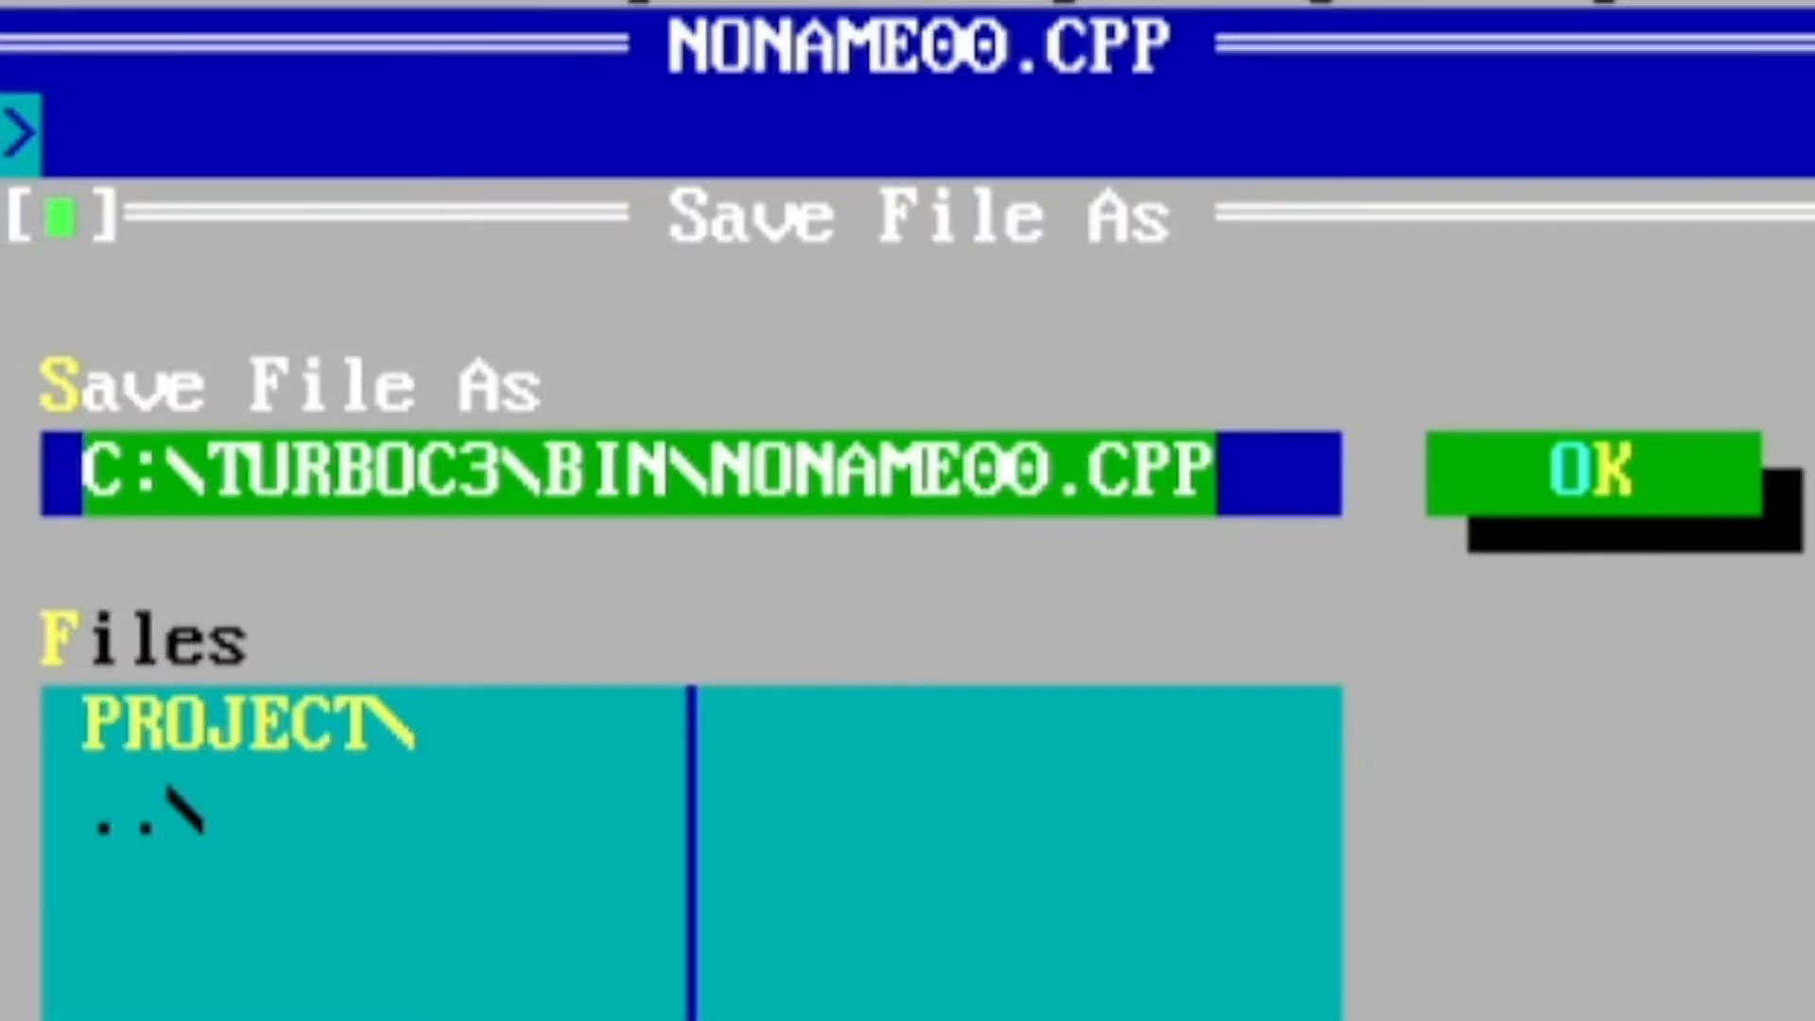
{"action": "key", "text": "Right"}
{"action": "key", "text": "BackSpace"}
{"action": "key", "text": "BackSpace"}
{"action": "key", "text": "BackSpace"}
{"action": "key", "text": "BackSpace"}
{"action": "key", "text": "BackSpace"}
{"action": "key", "text": "BackSpace"}
{"action": "key", "text": "BackSpace"}
{"action": "key", "text": "BackSpace"}
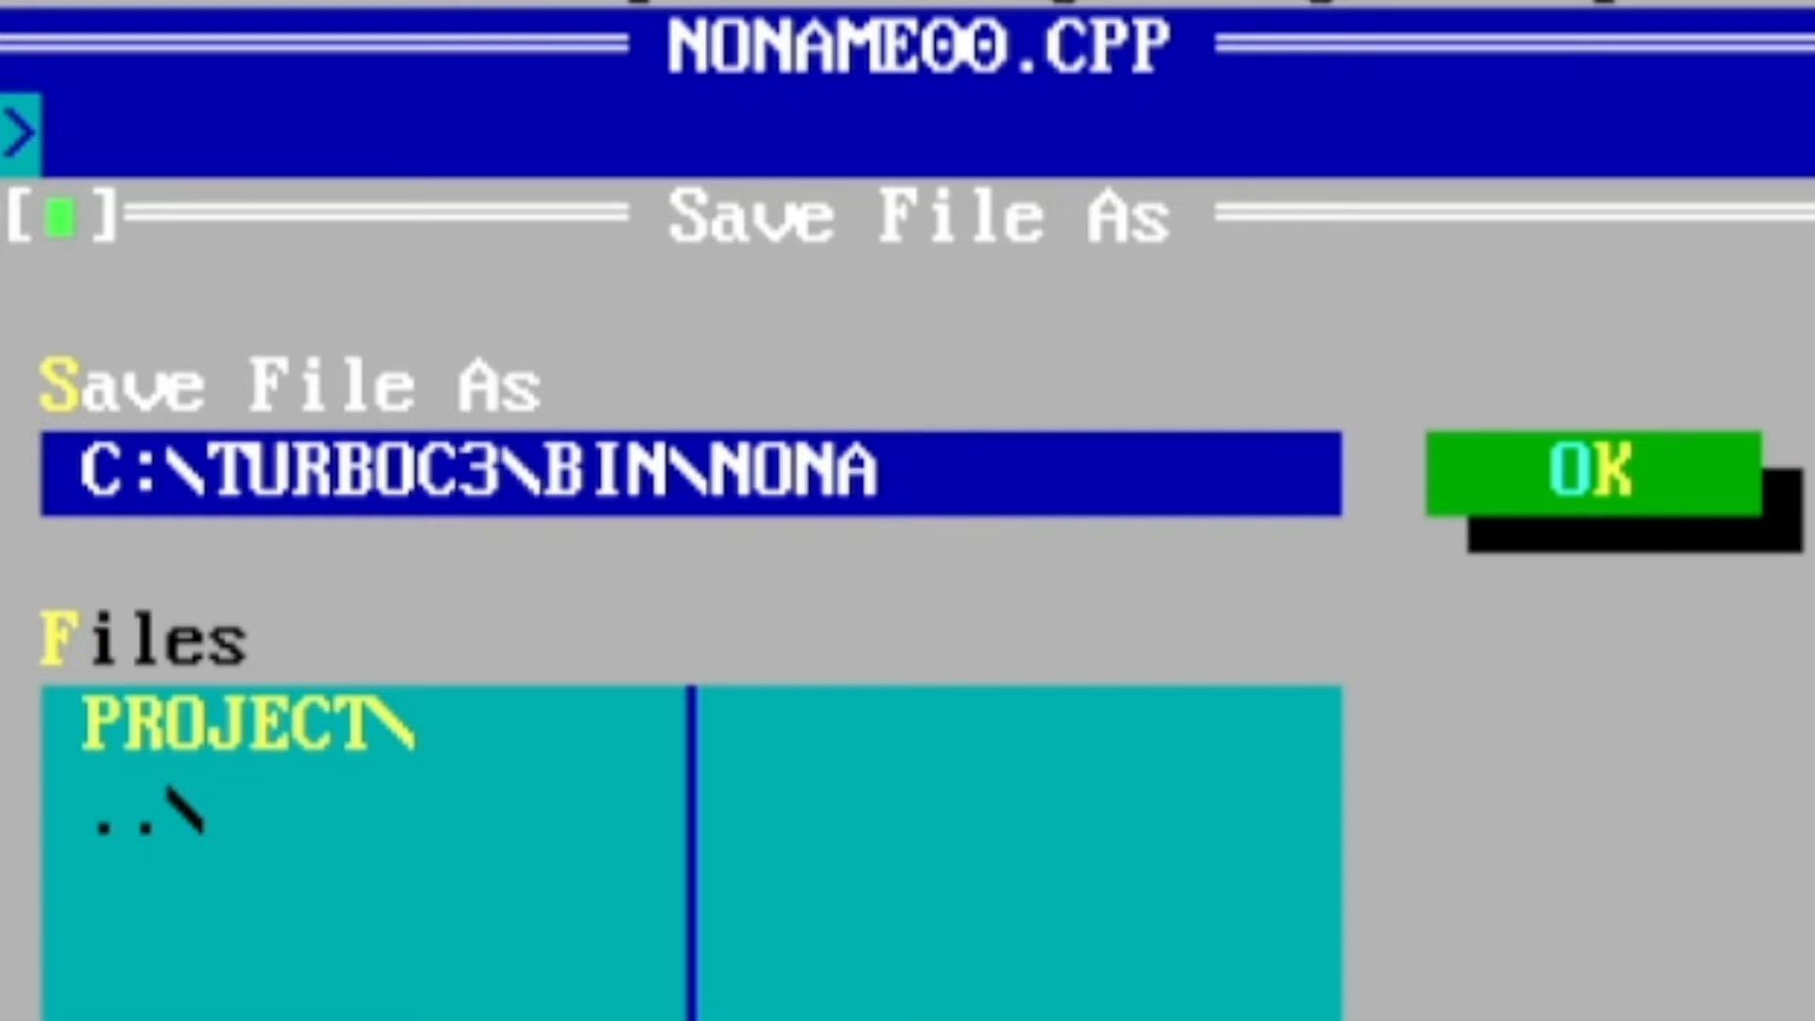
{"action": "key", "text": "BackSpace"}
{"action": "key", "text": "BackSpace"}
{"action": "key", "text": "BackSpace"}
{"action": "type", "text": "ew"}
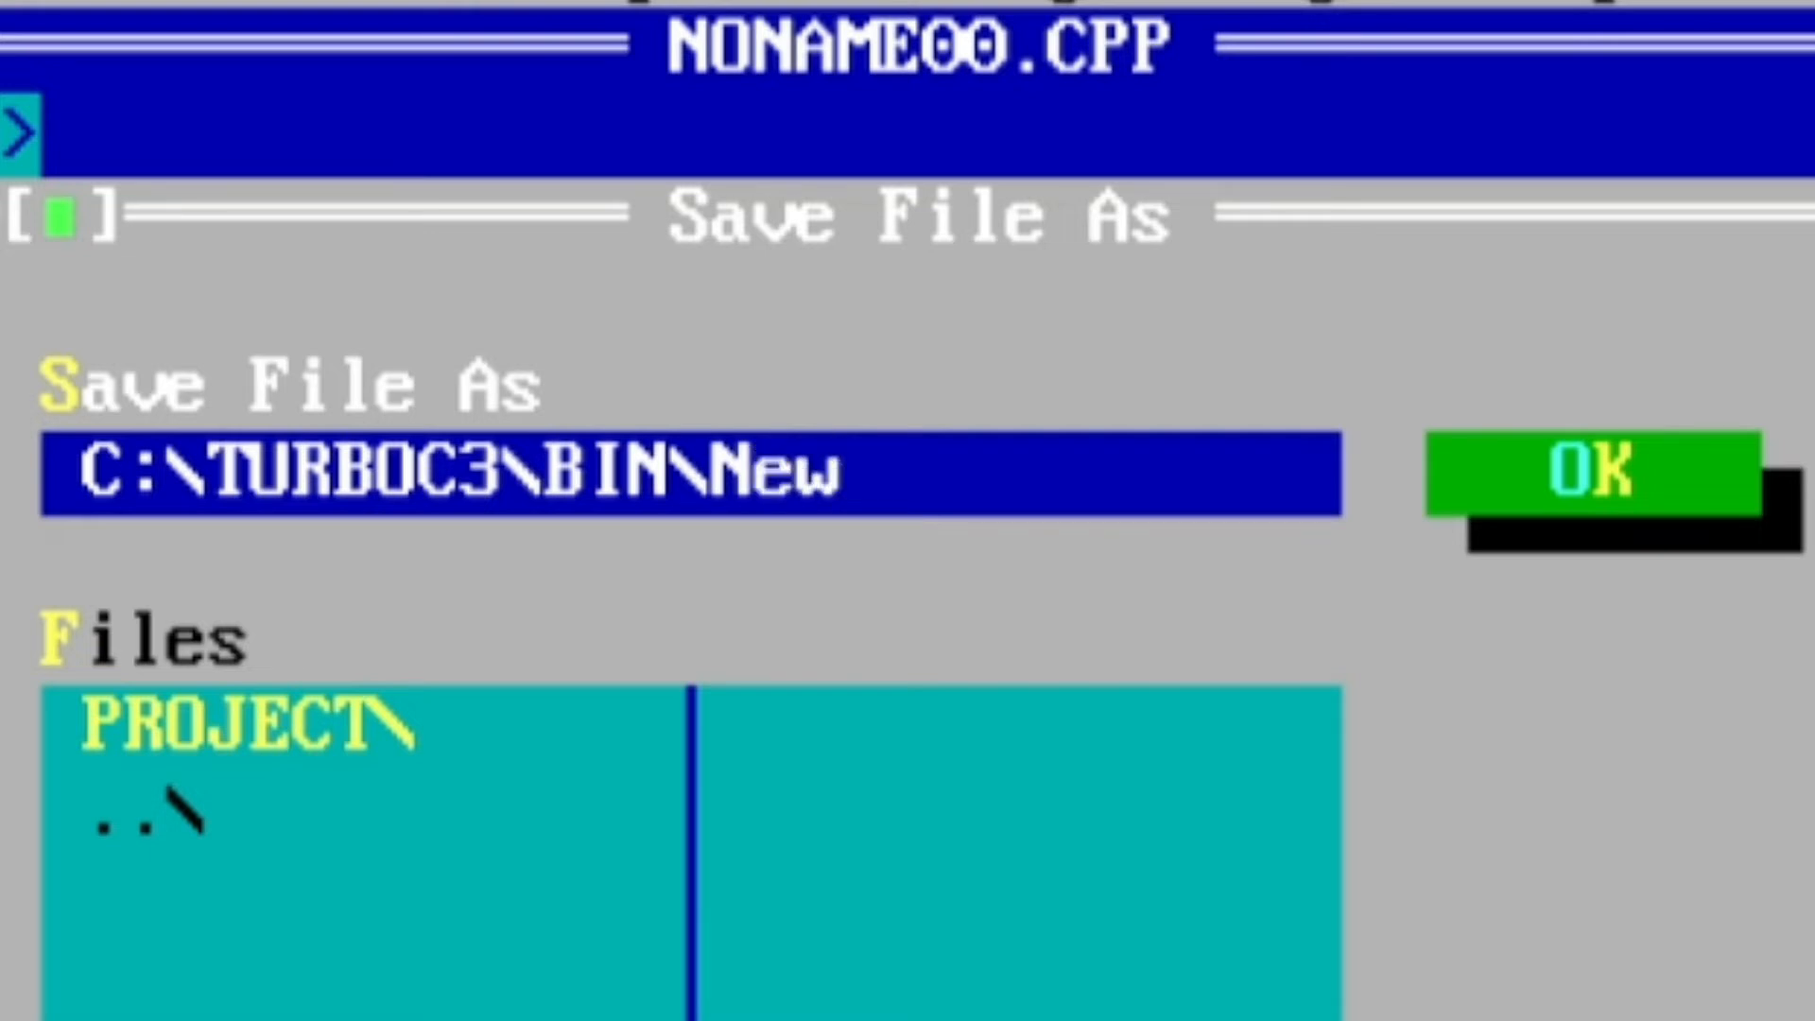
{"action": "type", "text": "hello"}
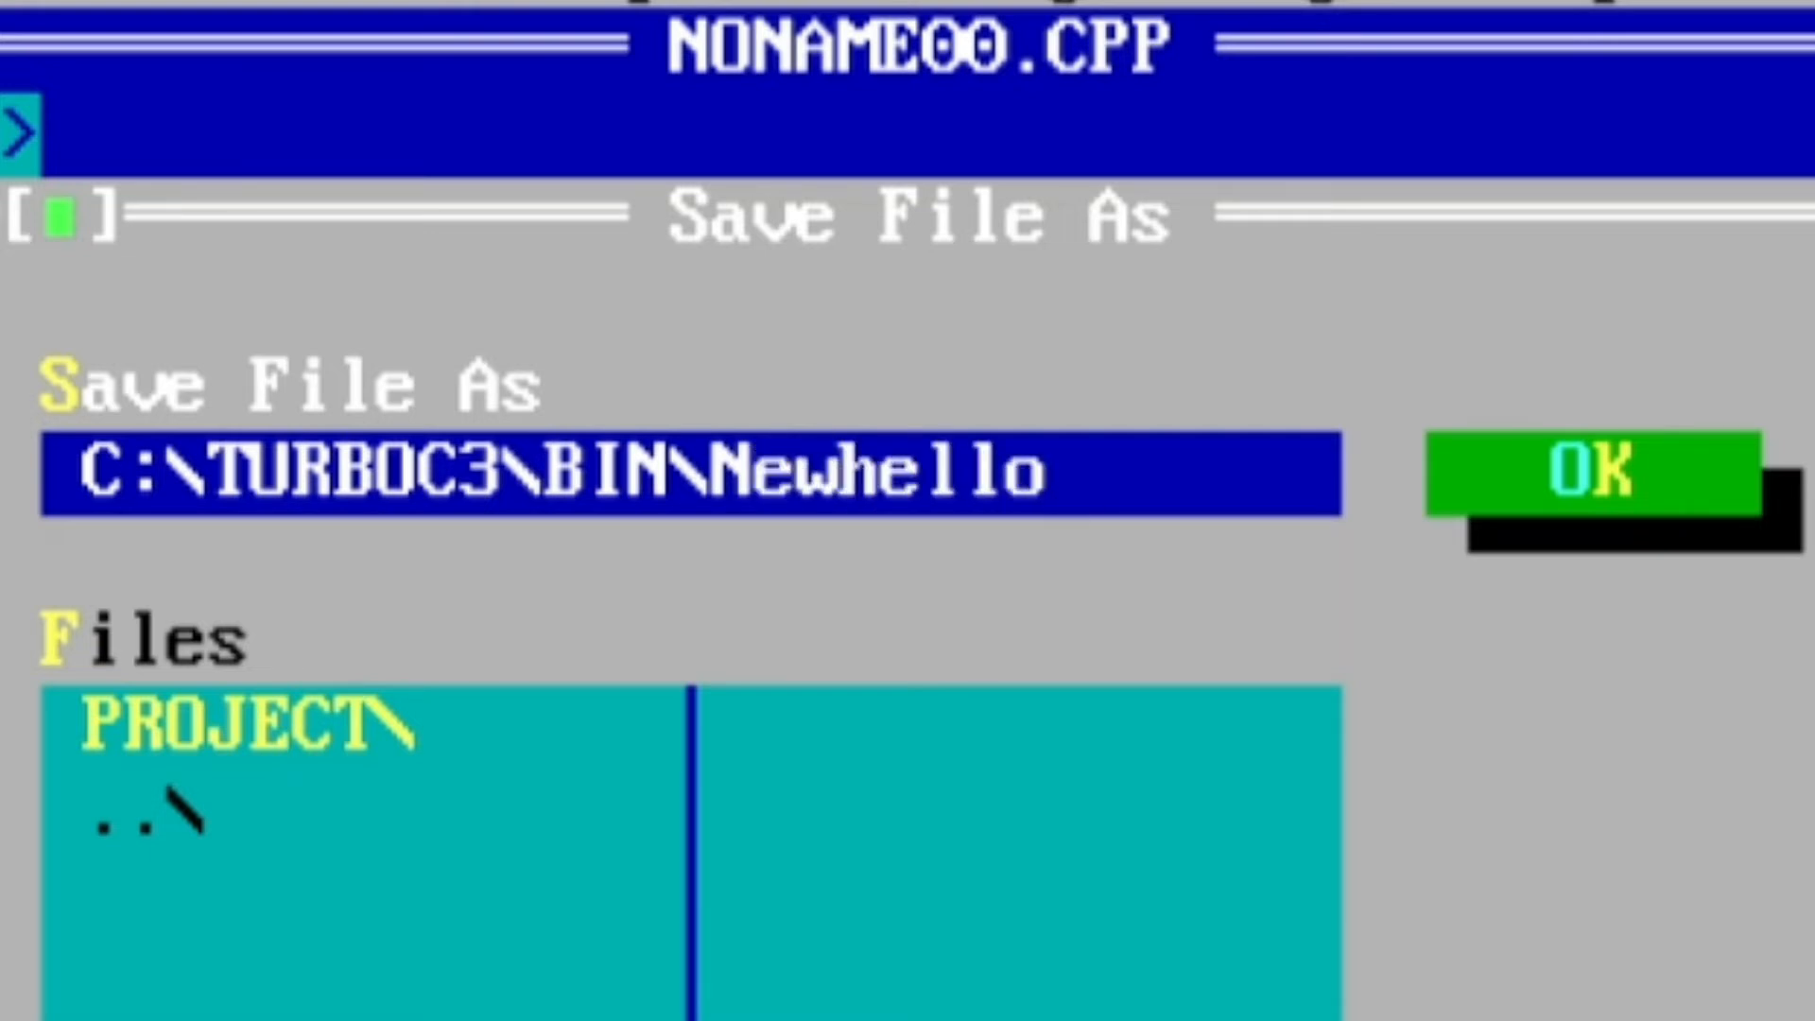
{"action": "type", "text": ".c"}
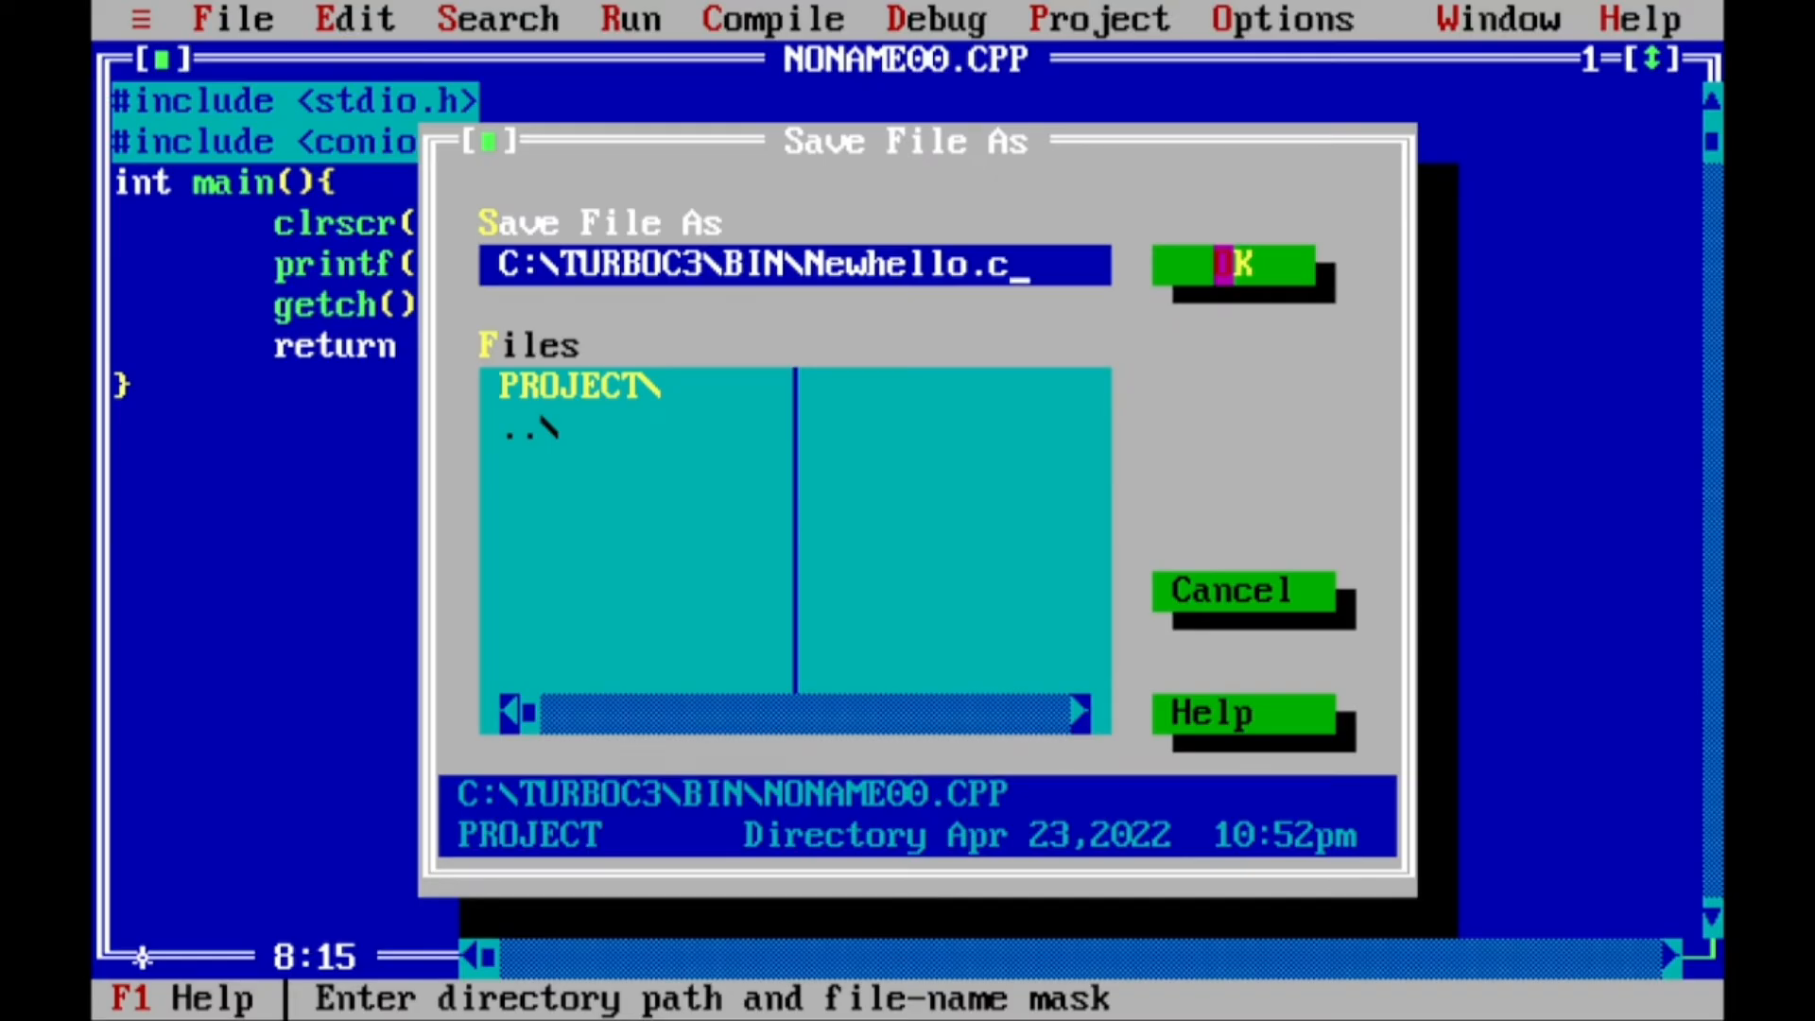
{"action": "left_click", "coordinate": [1223, 265]}
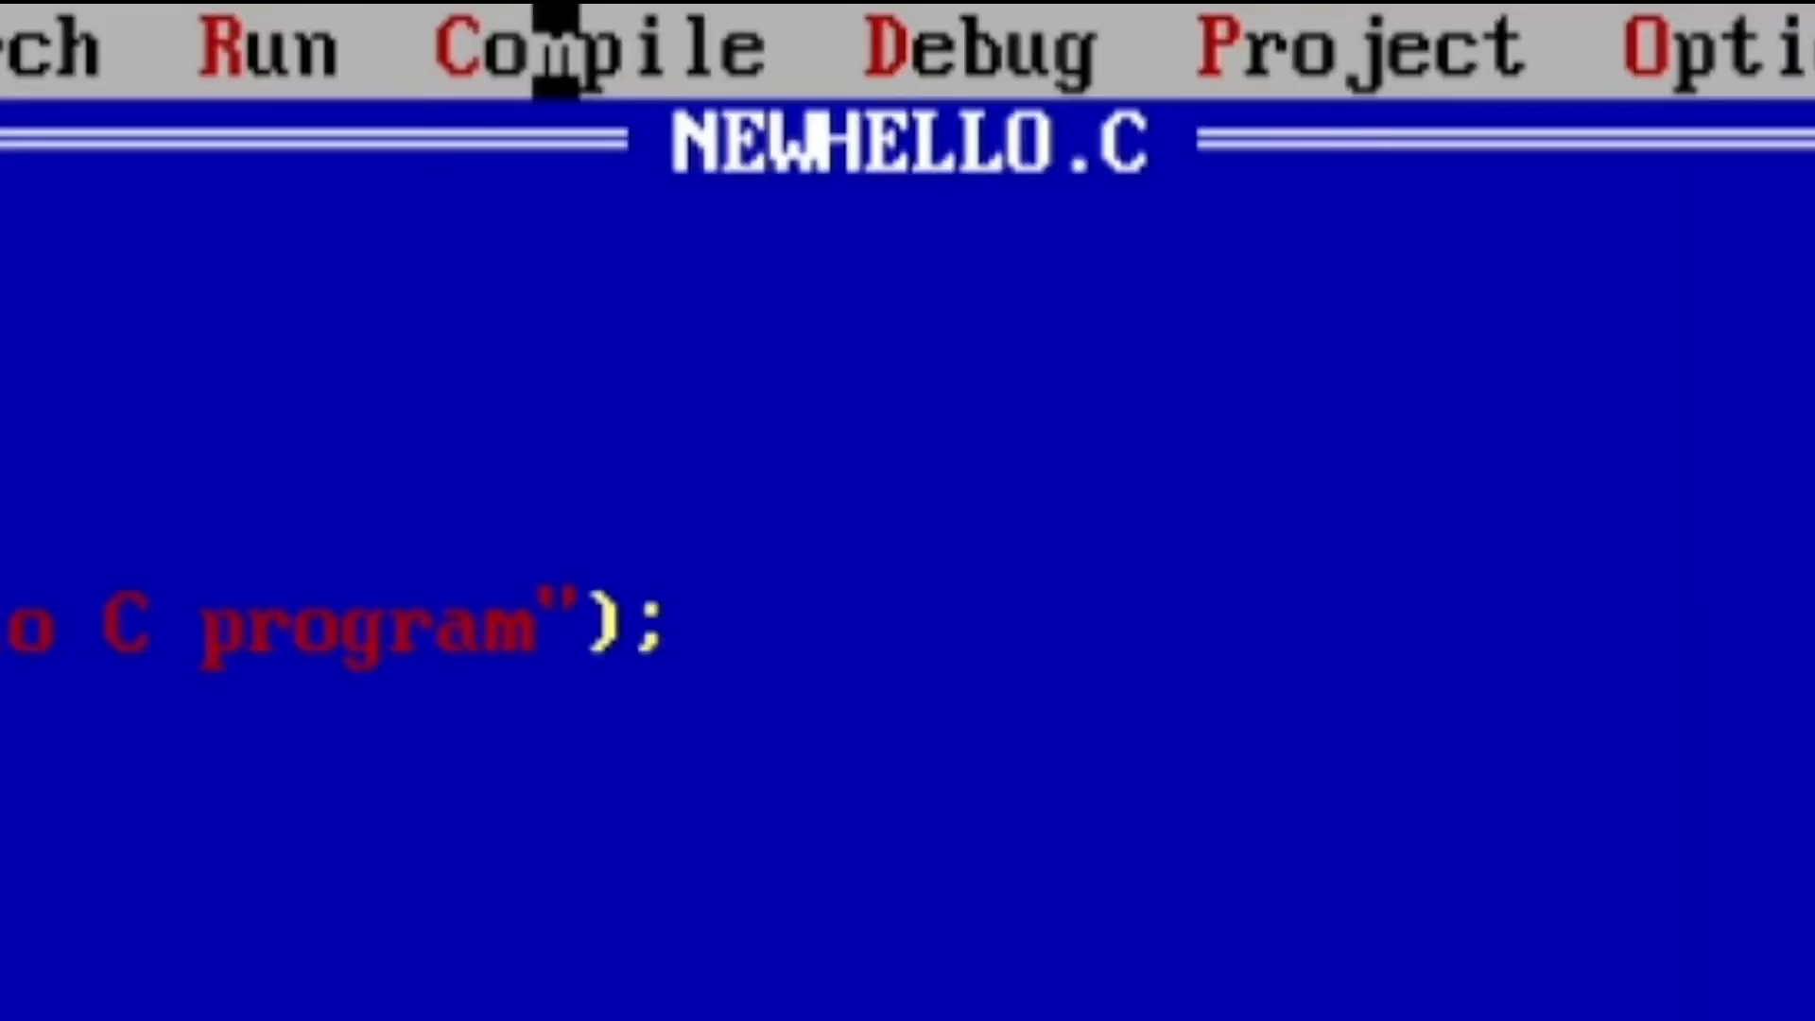
- Compile NEWHELLO.C and dismiss the compile report
{"action": "left_click", "coordinate": [555, 52]}
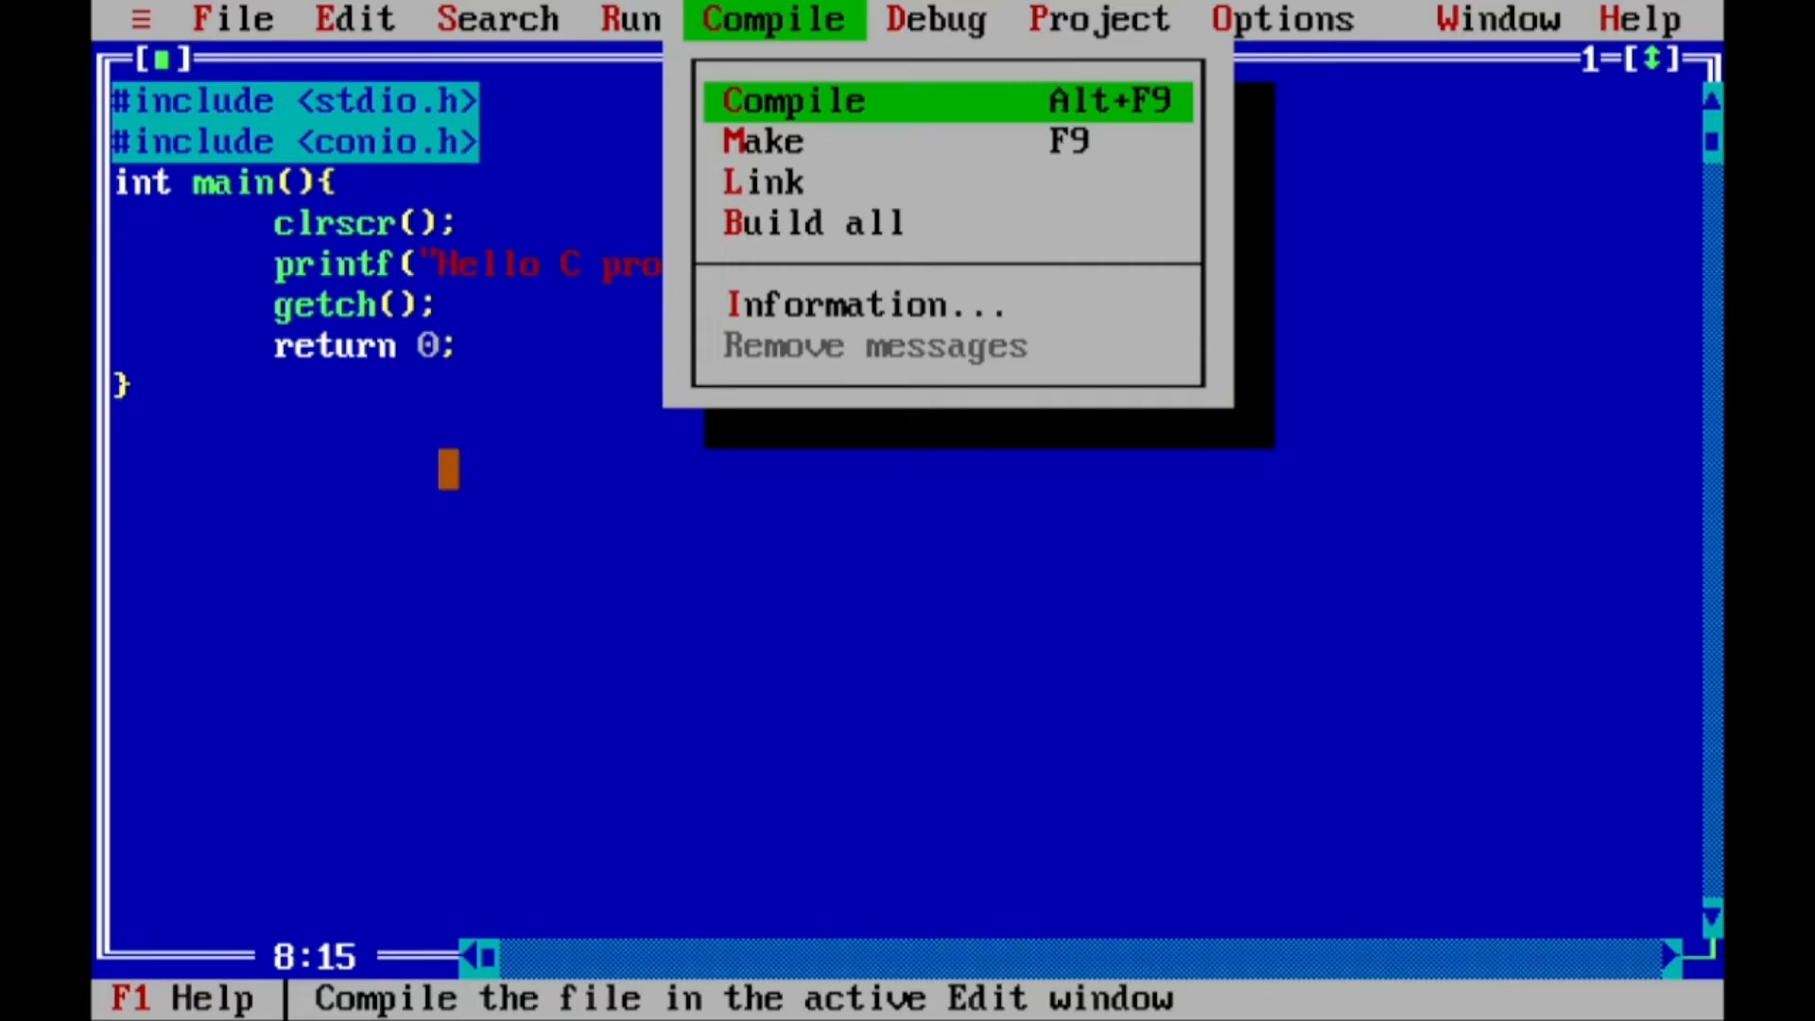
{"action": "left_click", "coordinate": [448, 469]}
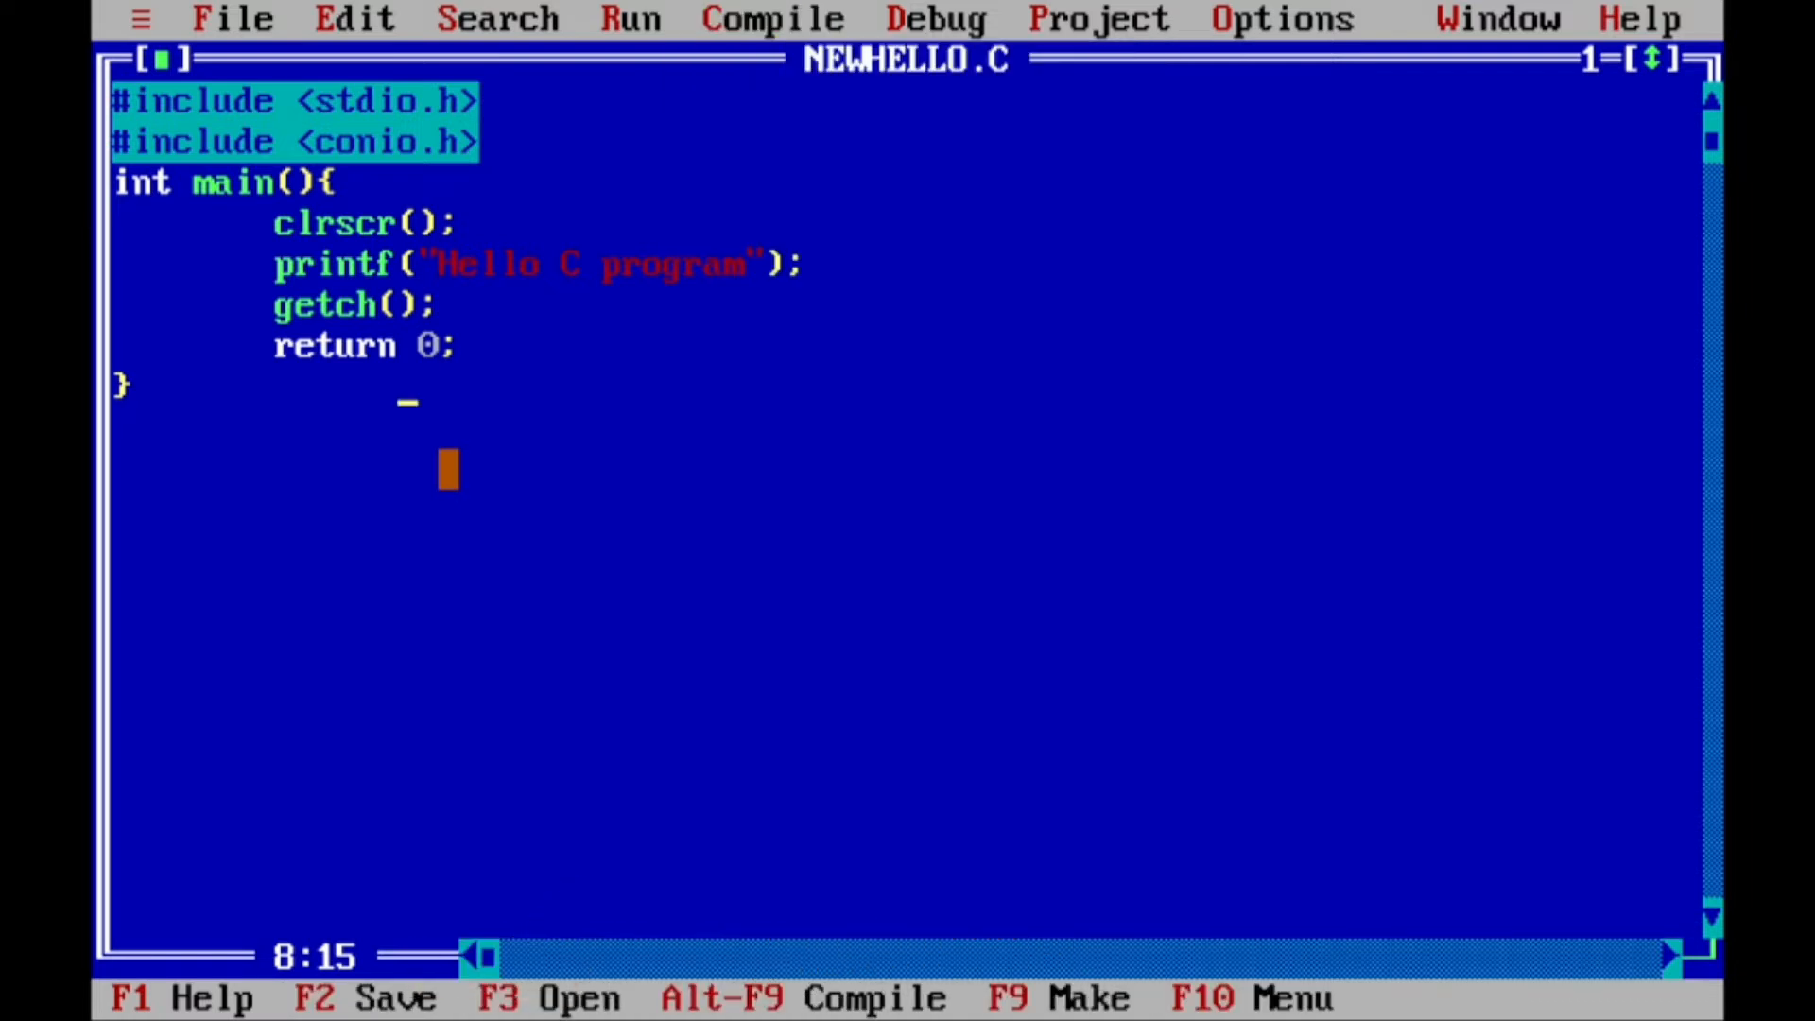
{"action": "key", "text": "alt+F9"}
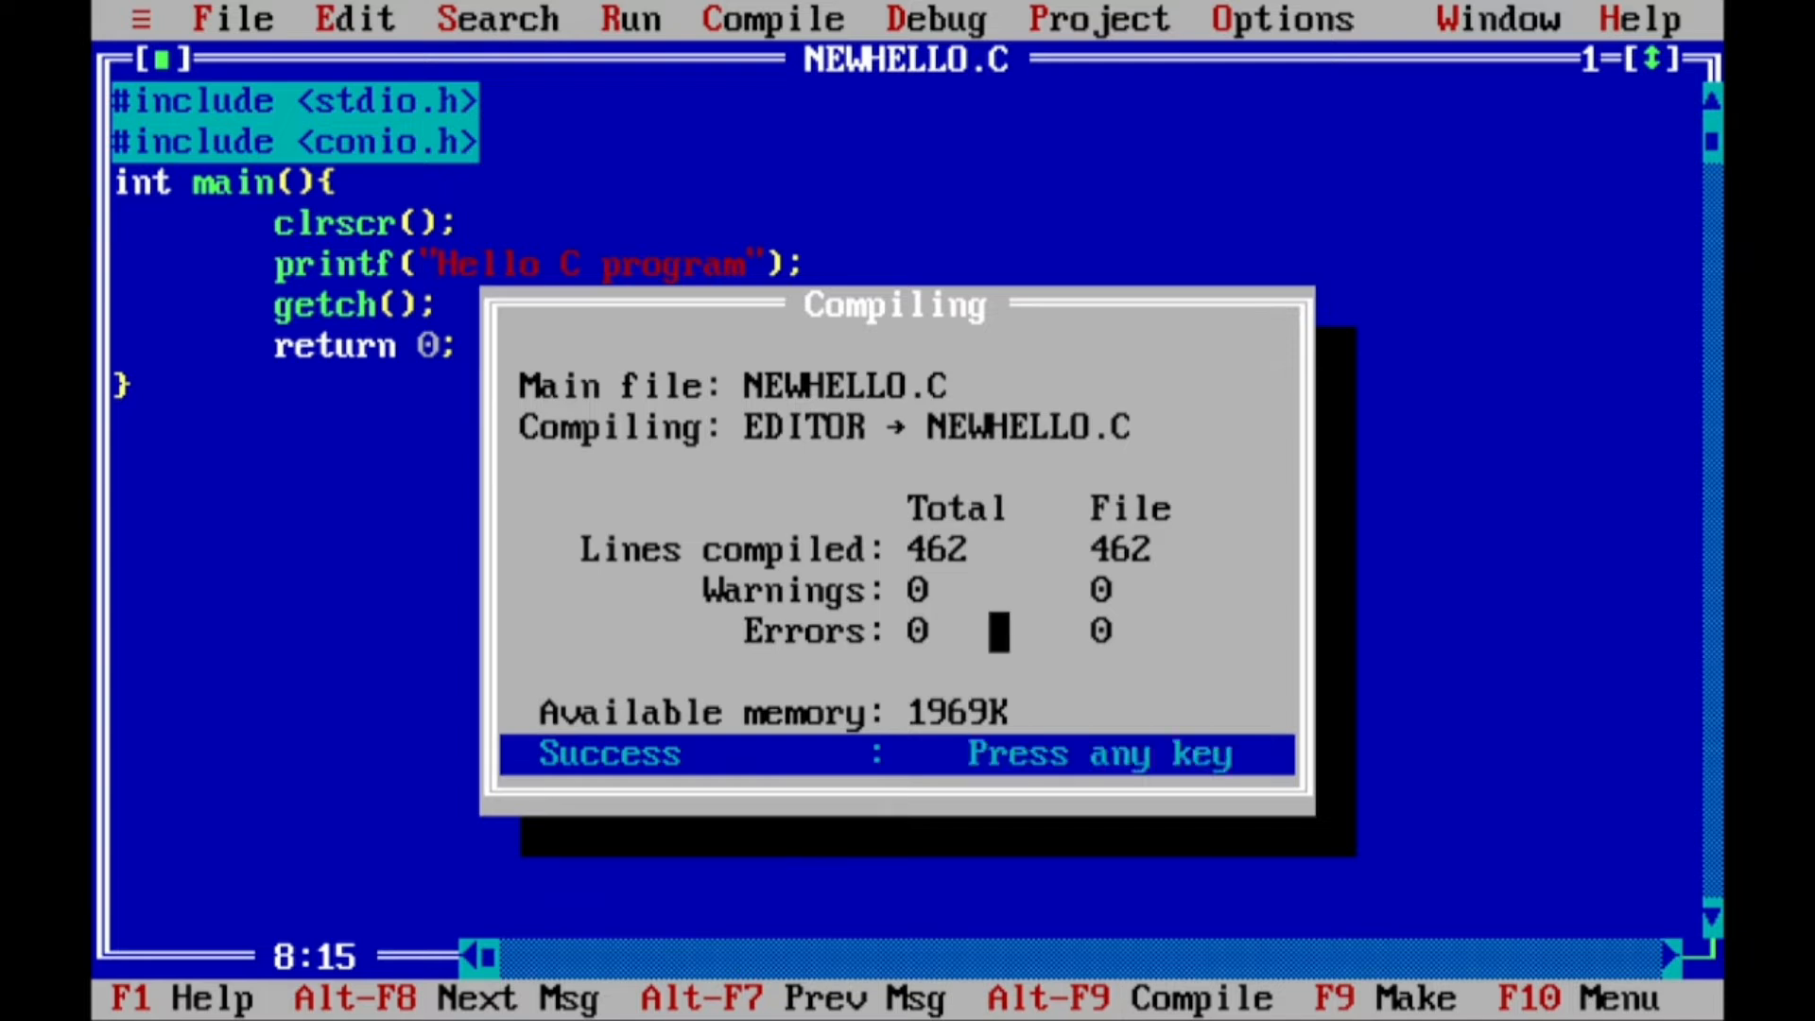
{"action": "key", "text": "Return"}
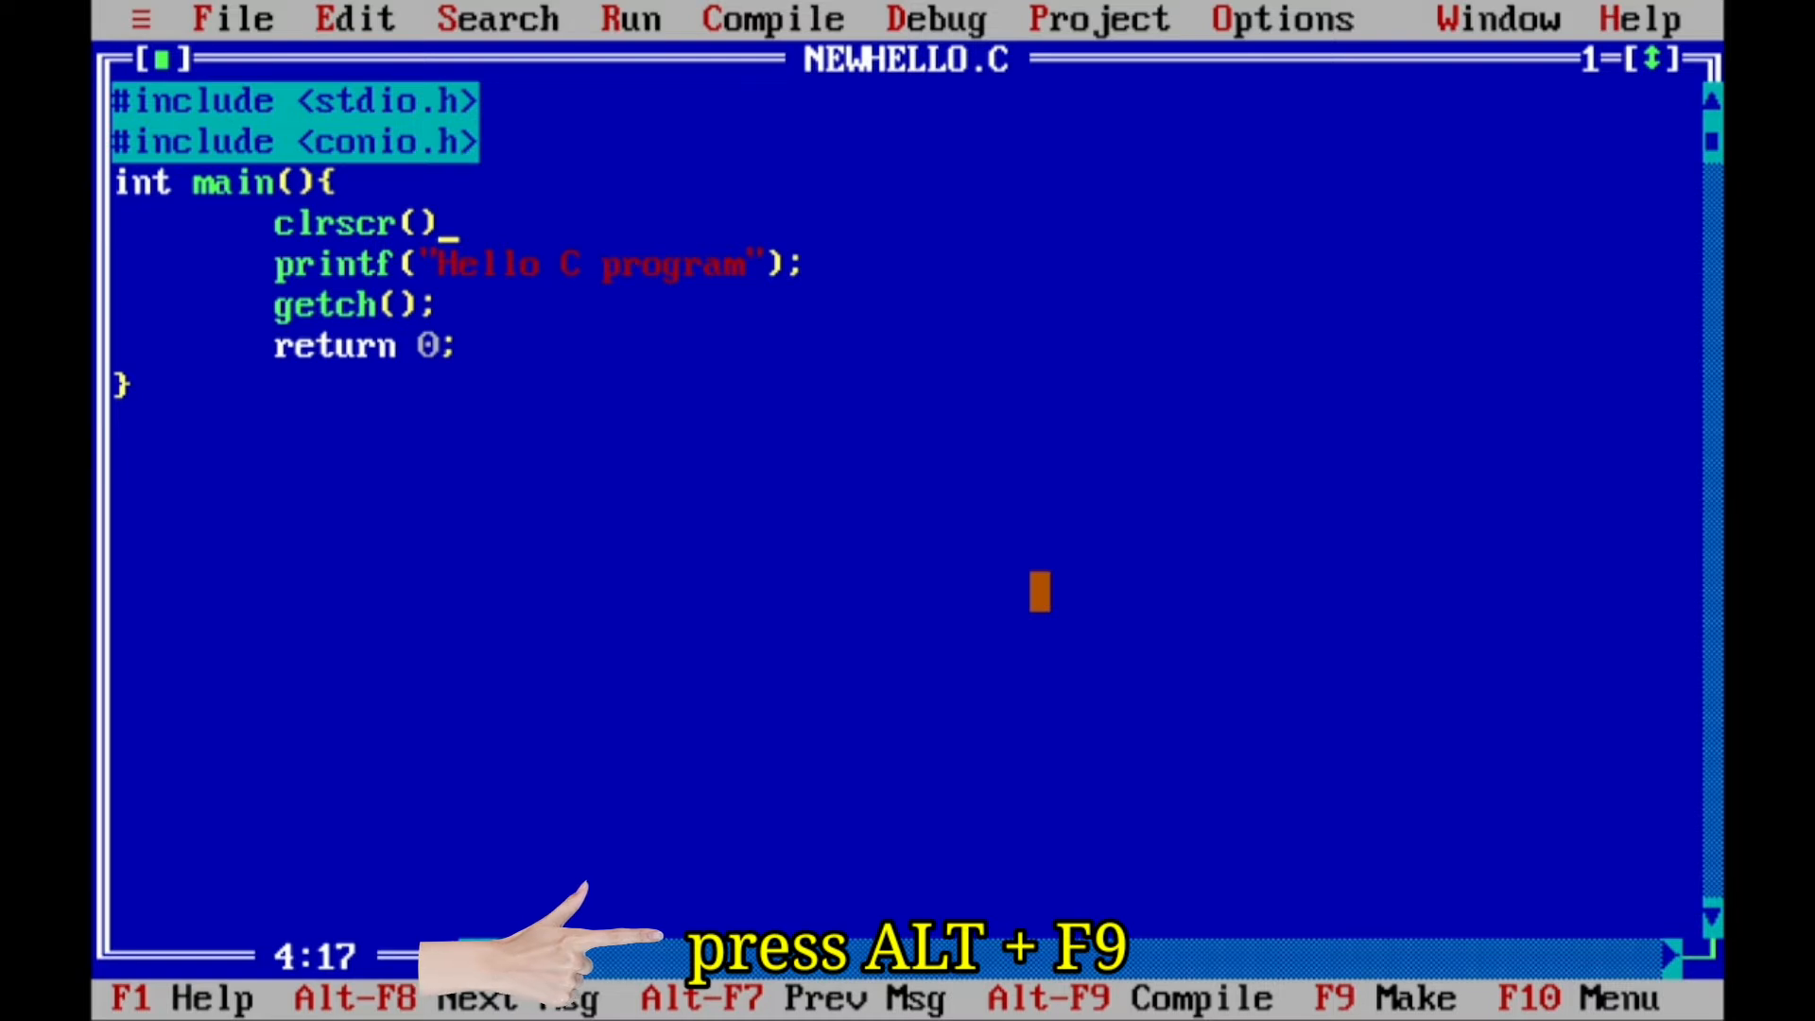
- Compile NEWHELLO.C again with the semicolon after clrscr() removed
{"action": "key", "text": "alt+F9"}
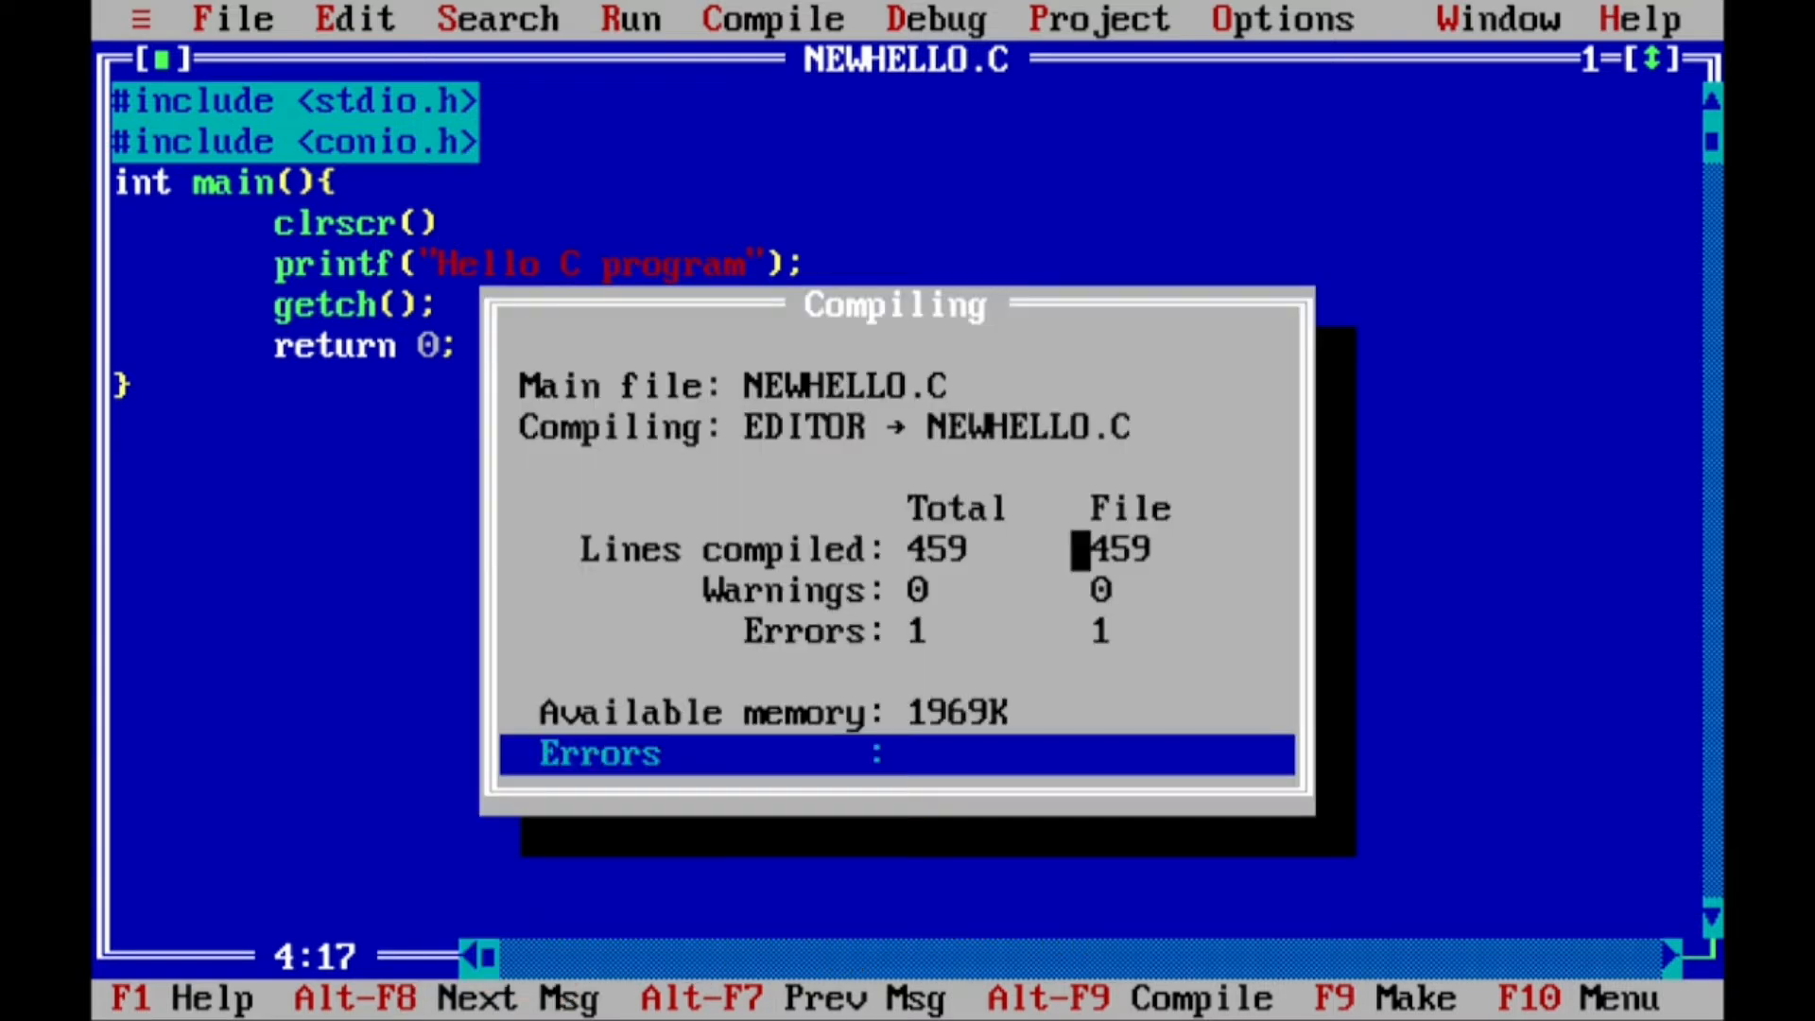
- Dismiss the compile report, return from the error message to the source, and restore the semicolon after clrscr()
{"action": "key", "text": "Return"}
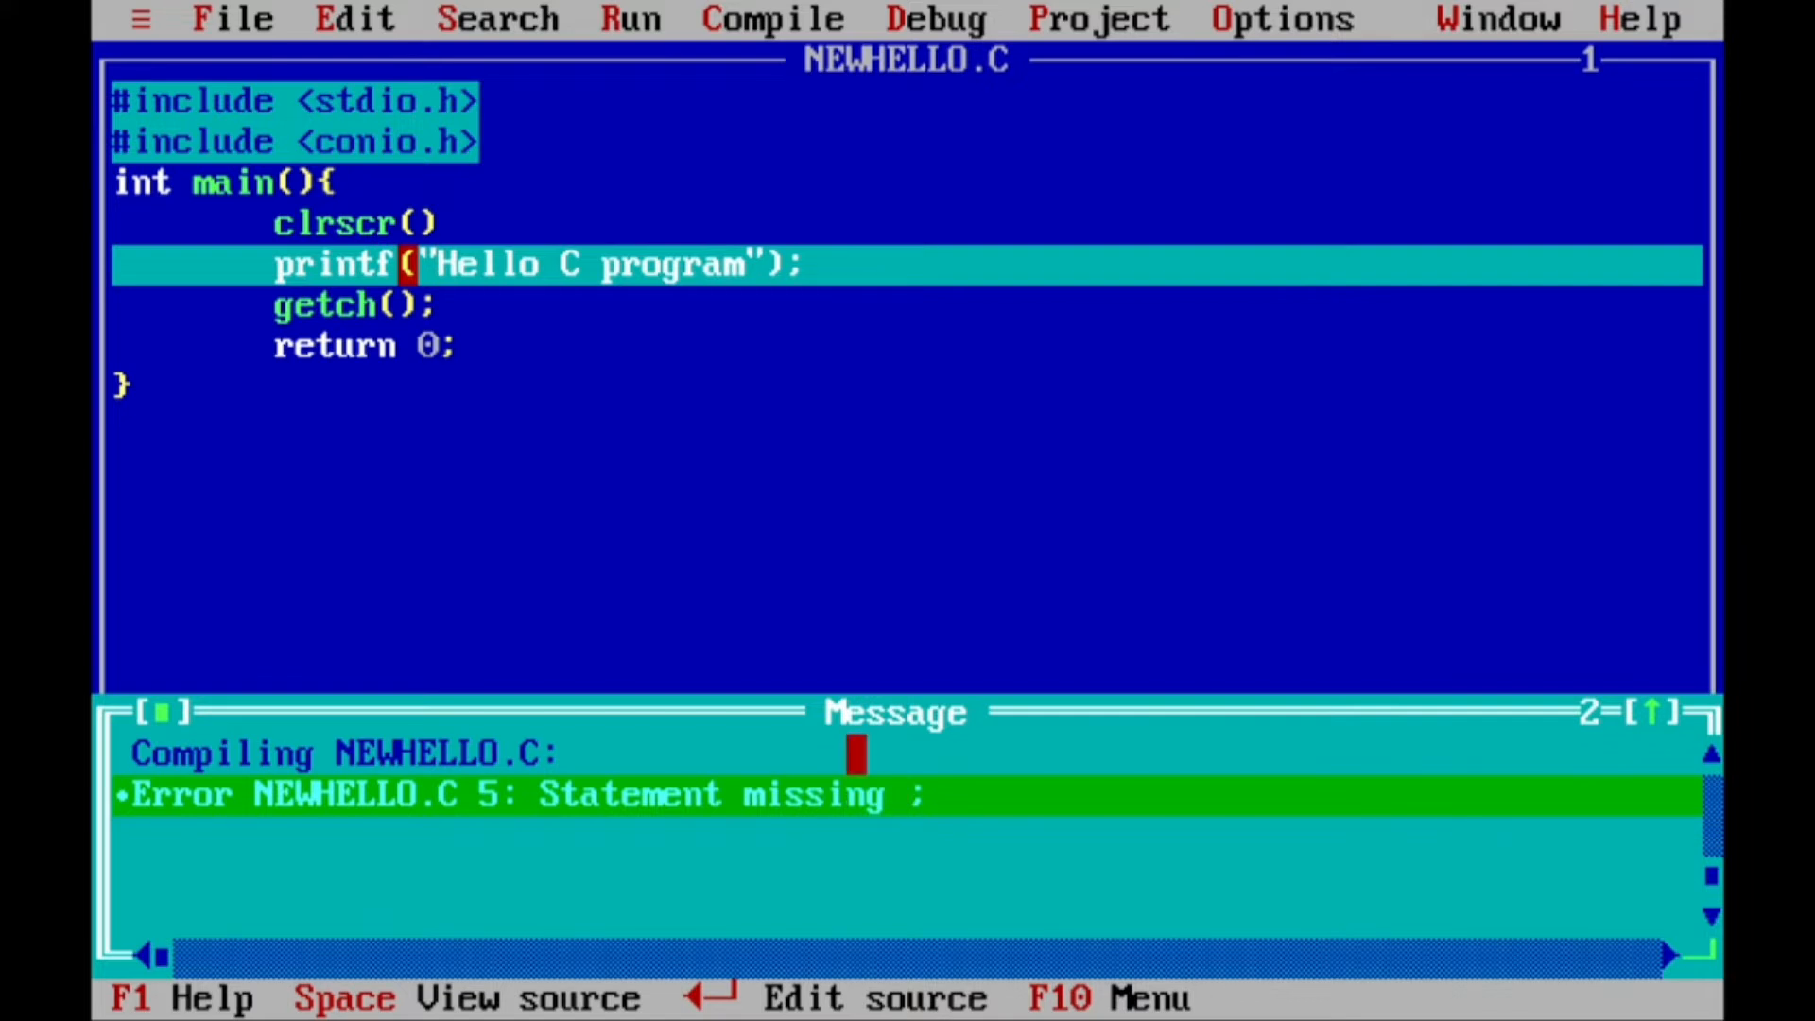
{"action": "key", "text": "Return"}
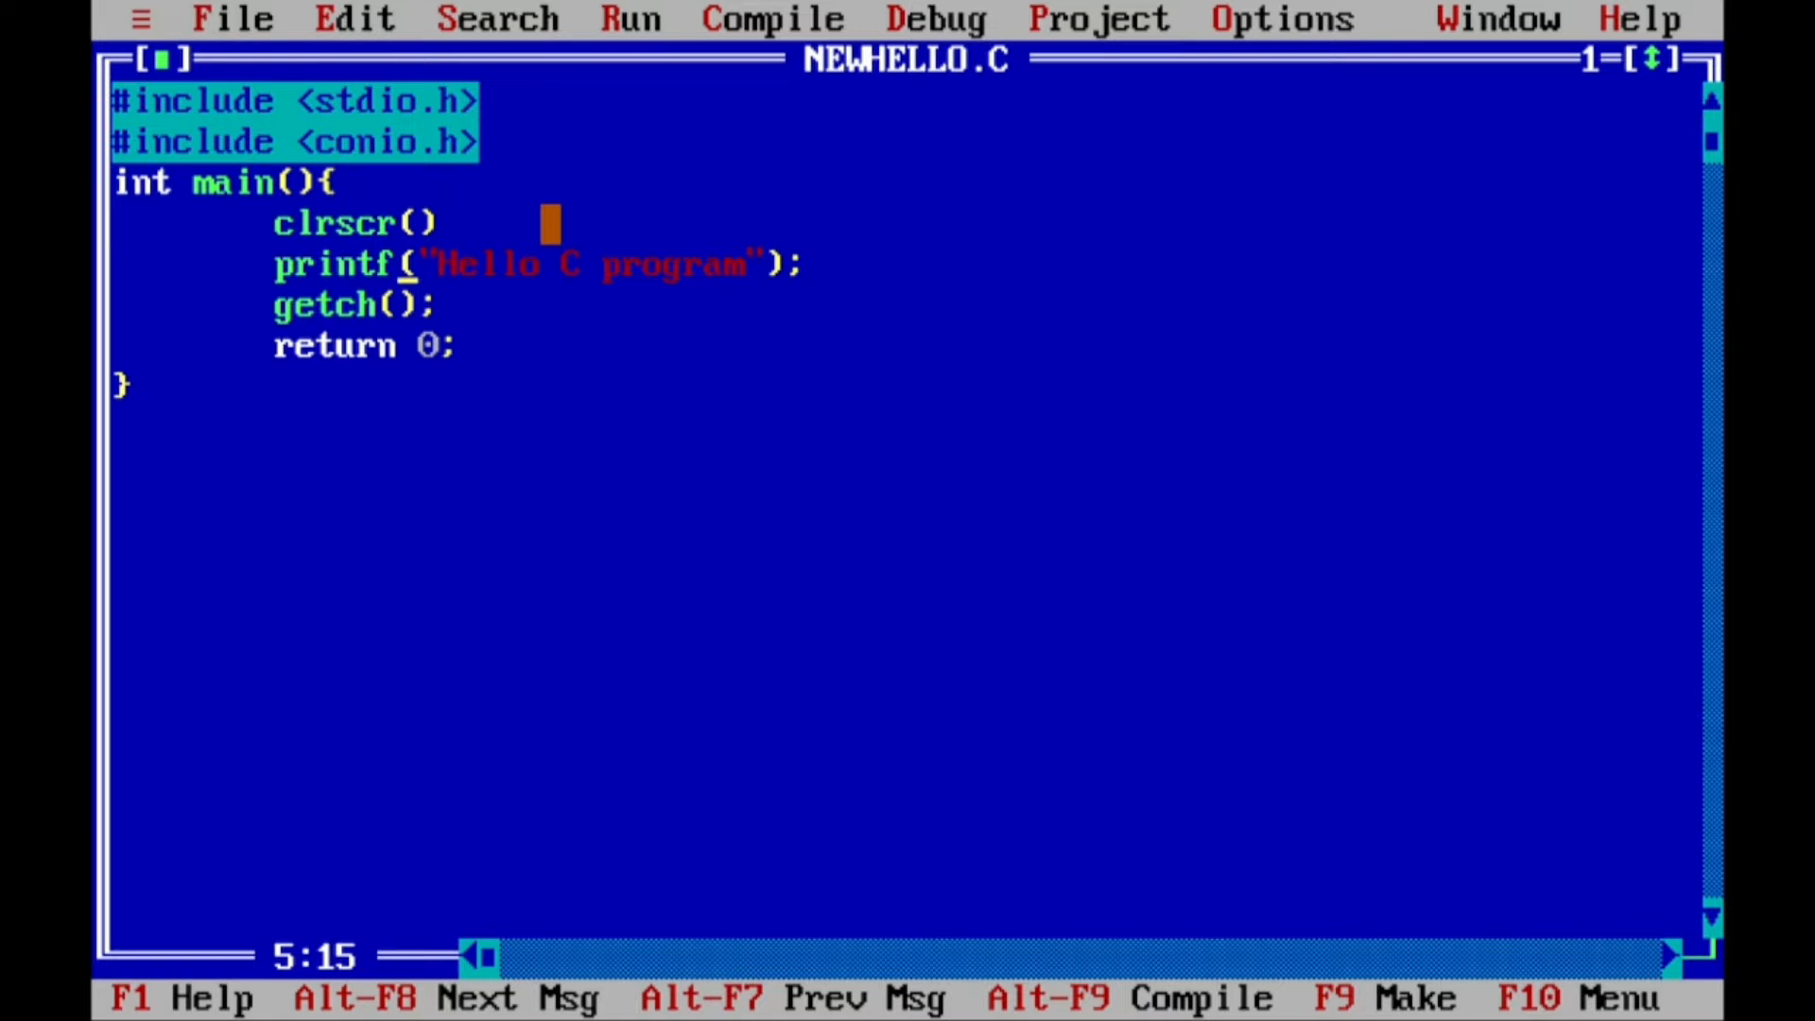
{"action": "key", "text": "Up"}
{"action": "key", "text": "End"}
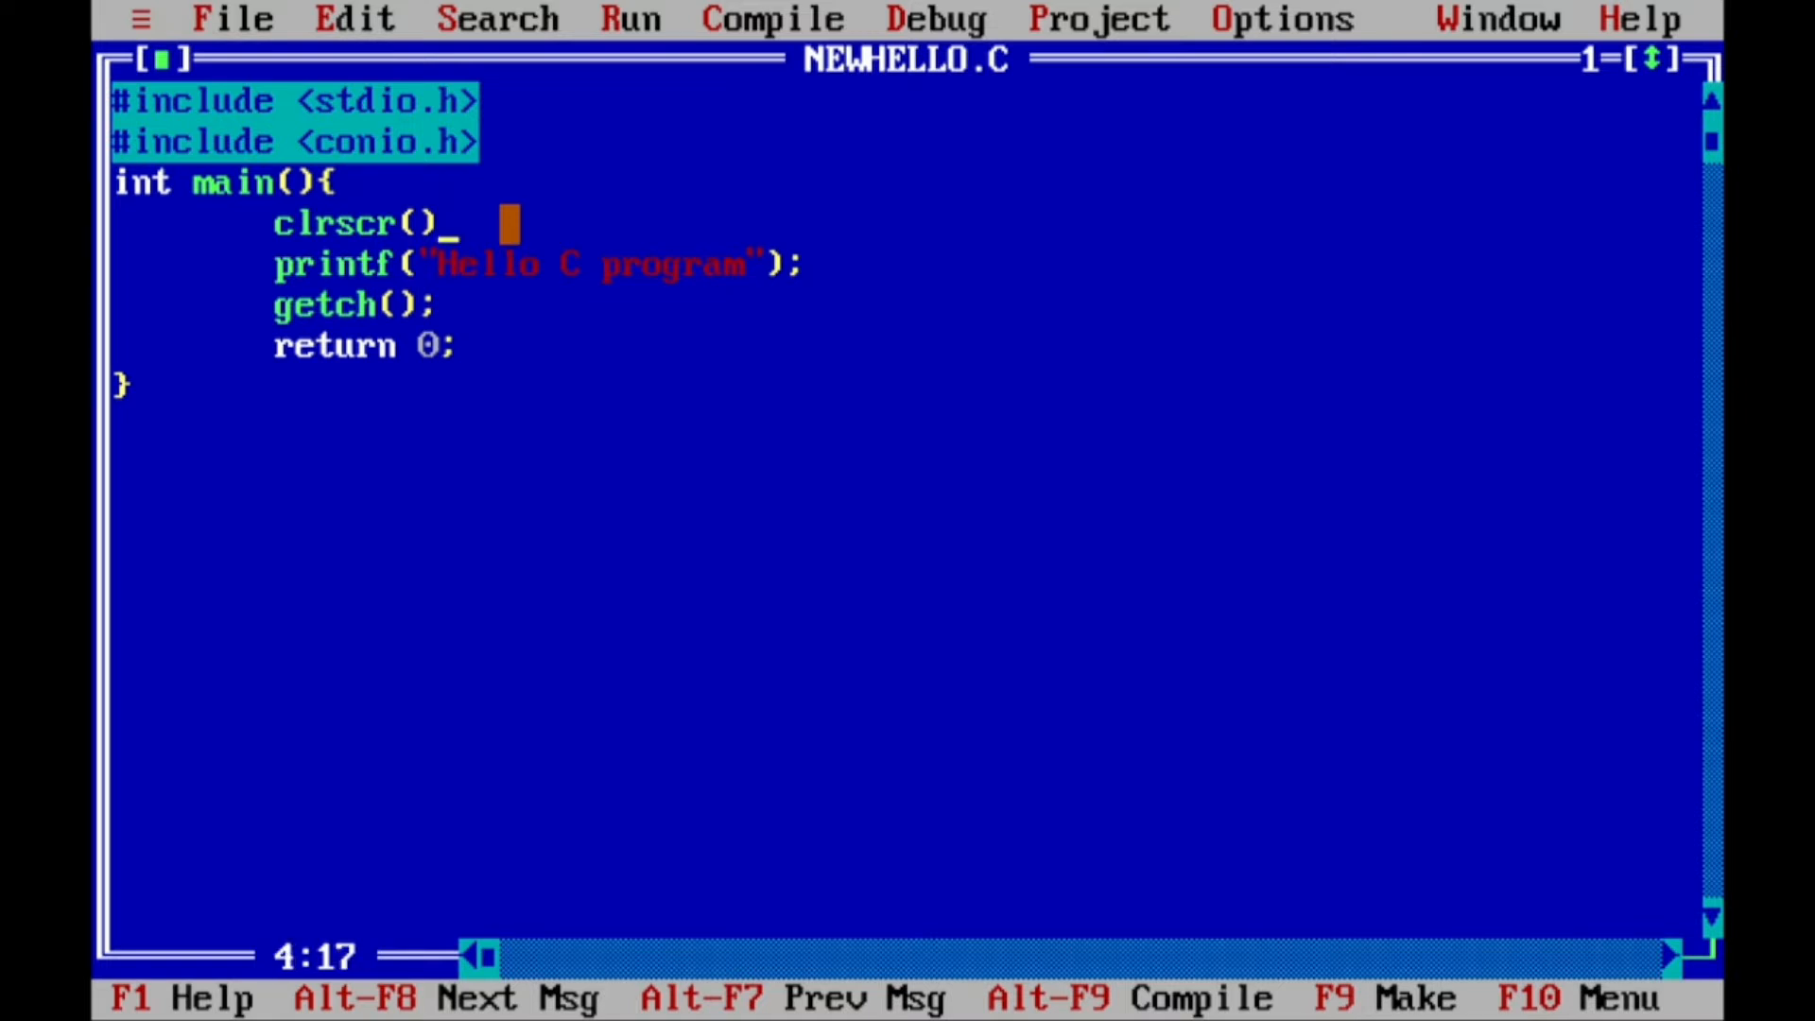
{"action": "type", "text": ";"}
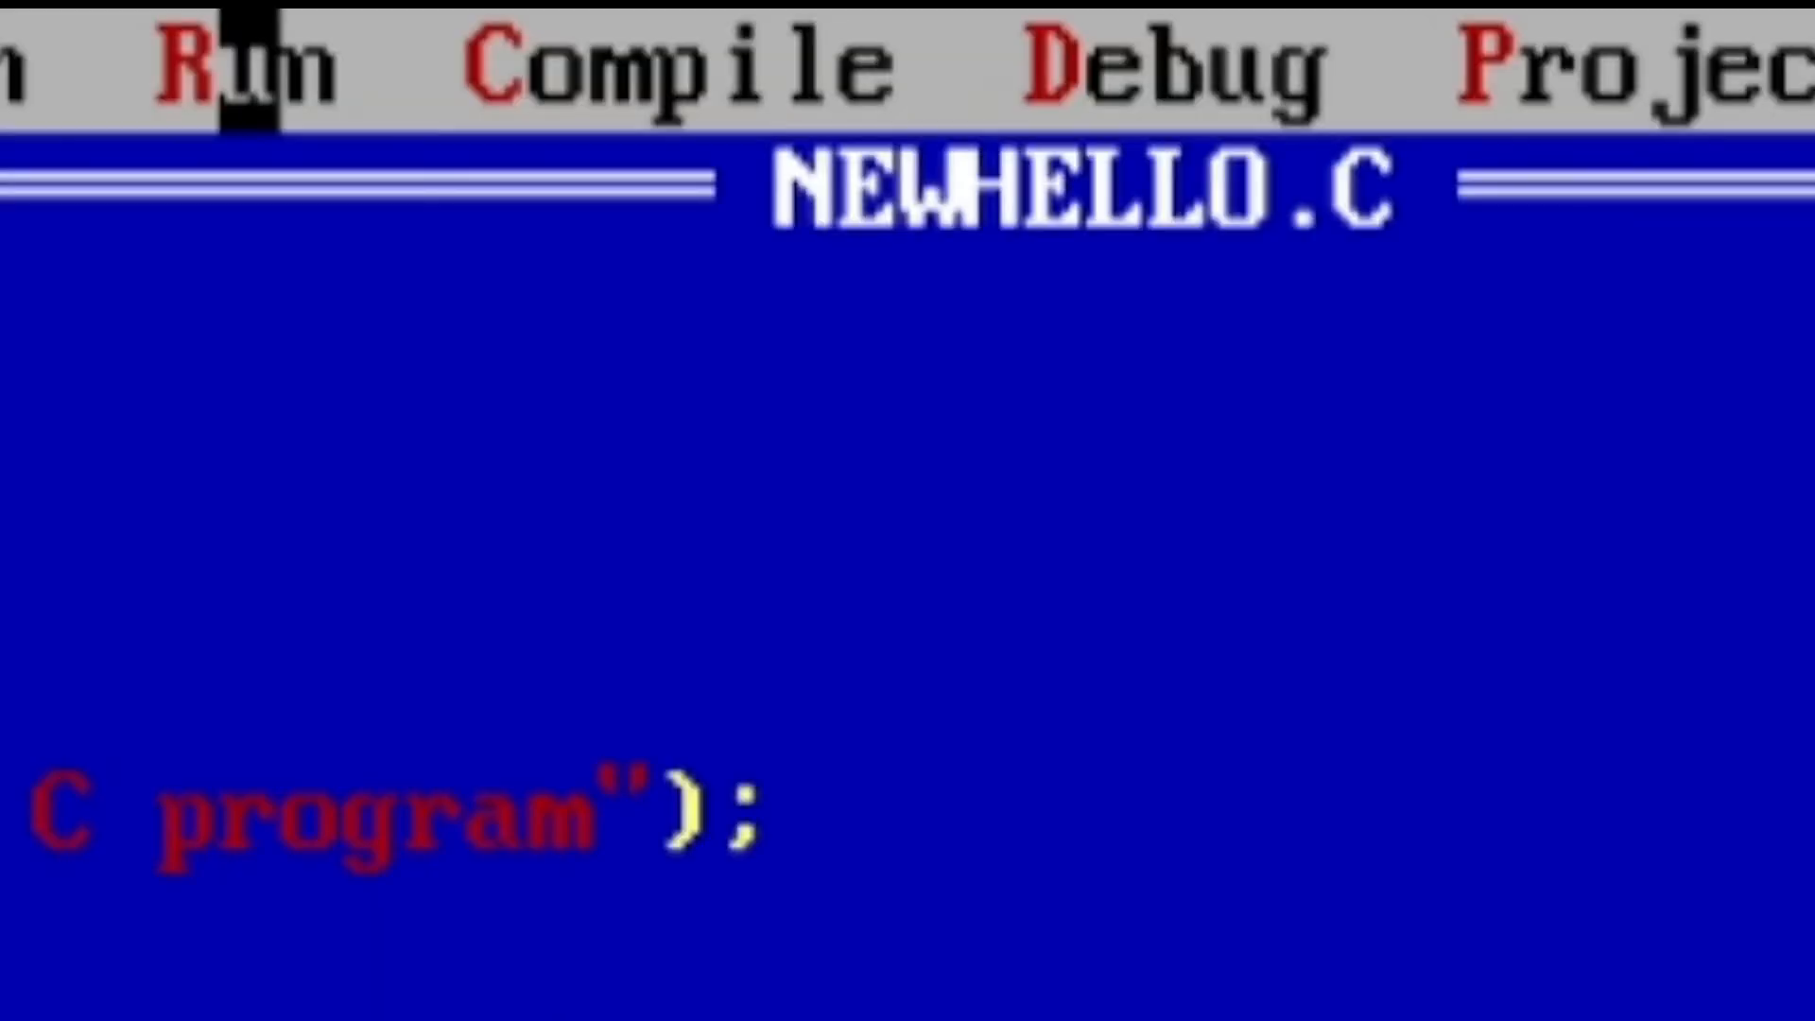
- Run the corrected NEWHELLO.C program
{"action": "left_click", "coordinate": [250, 68]}
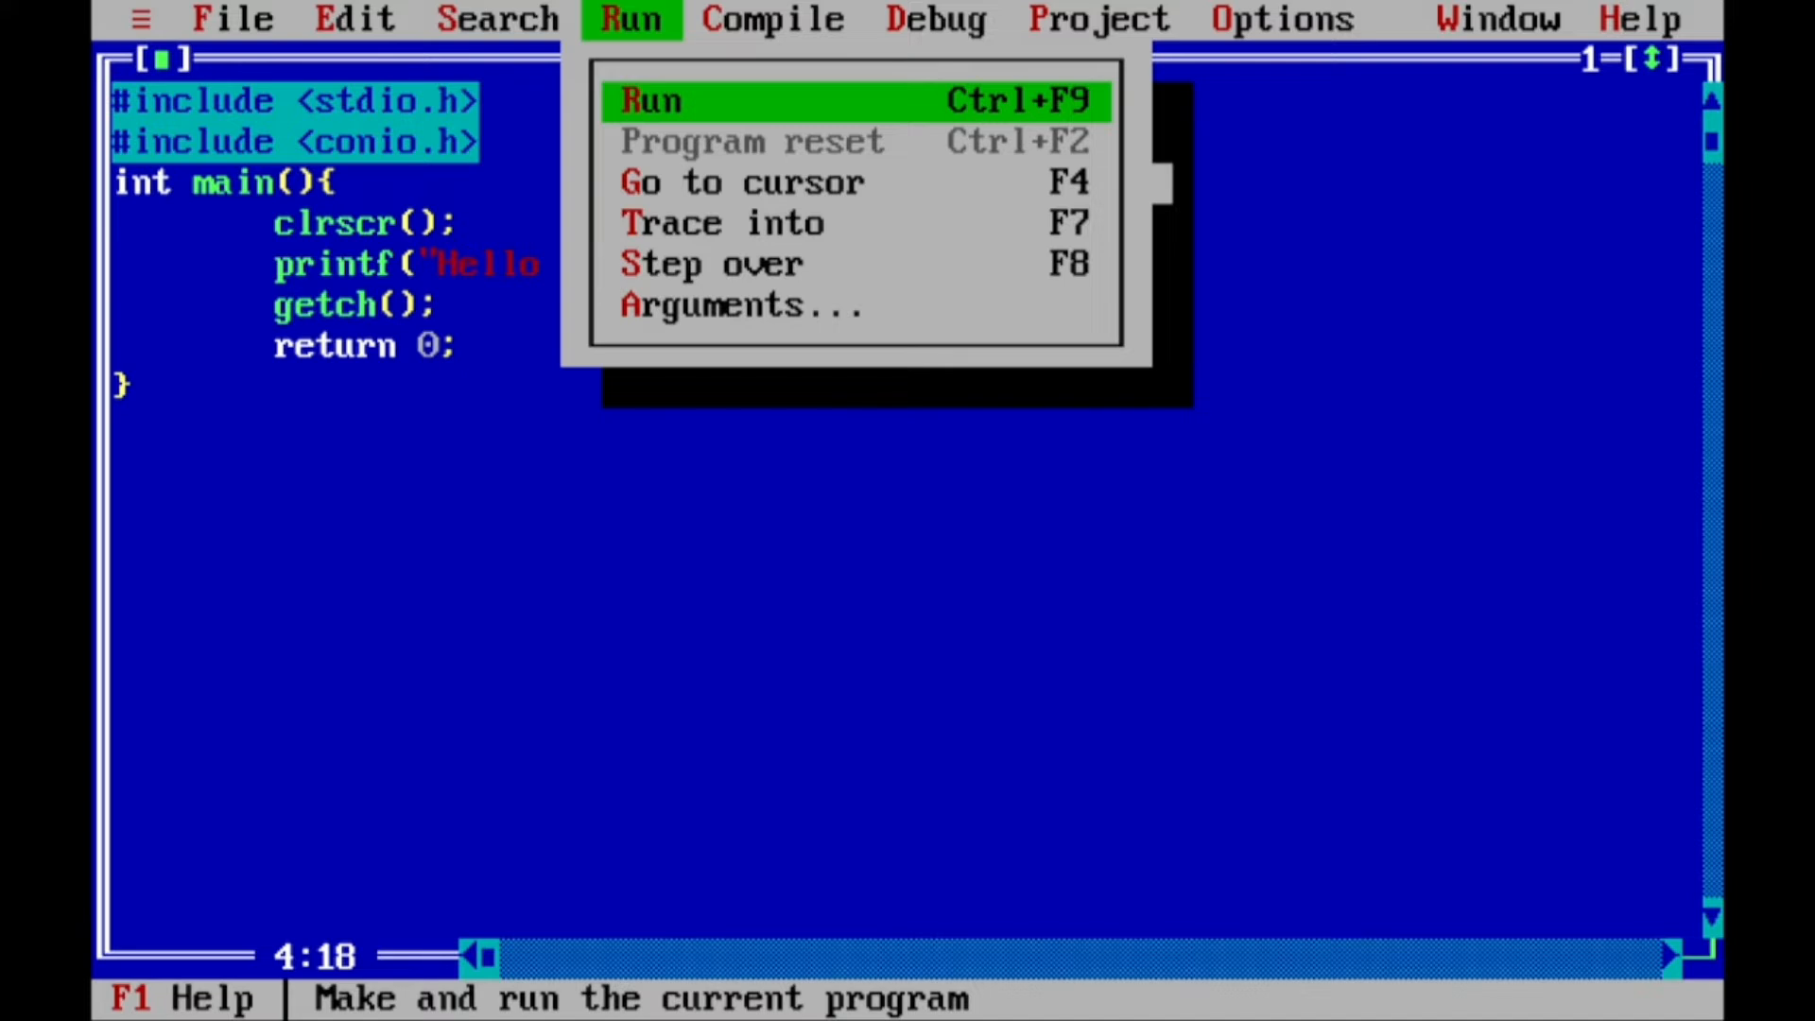
{"action": "left_click", "coordinate": [1163, 183]}
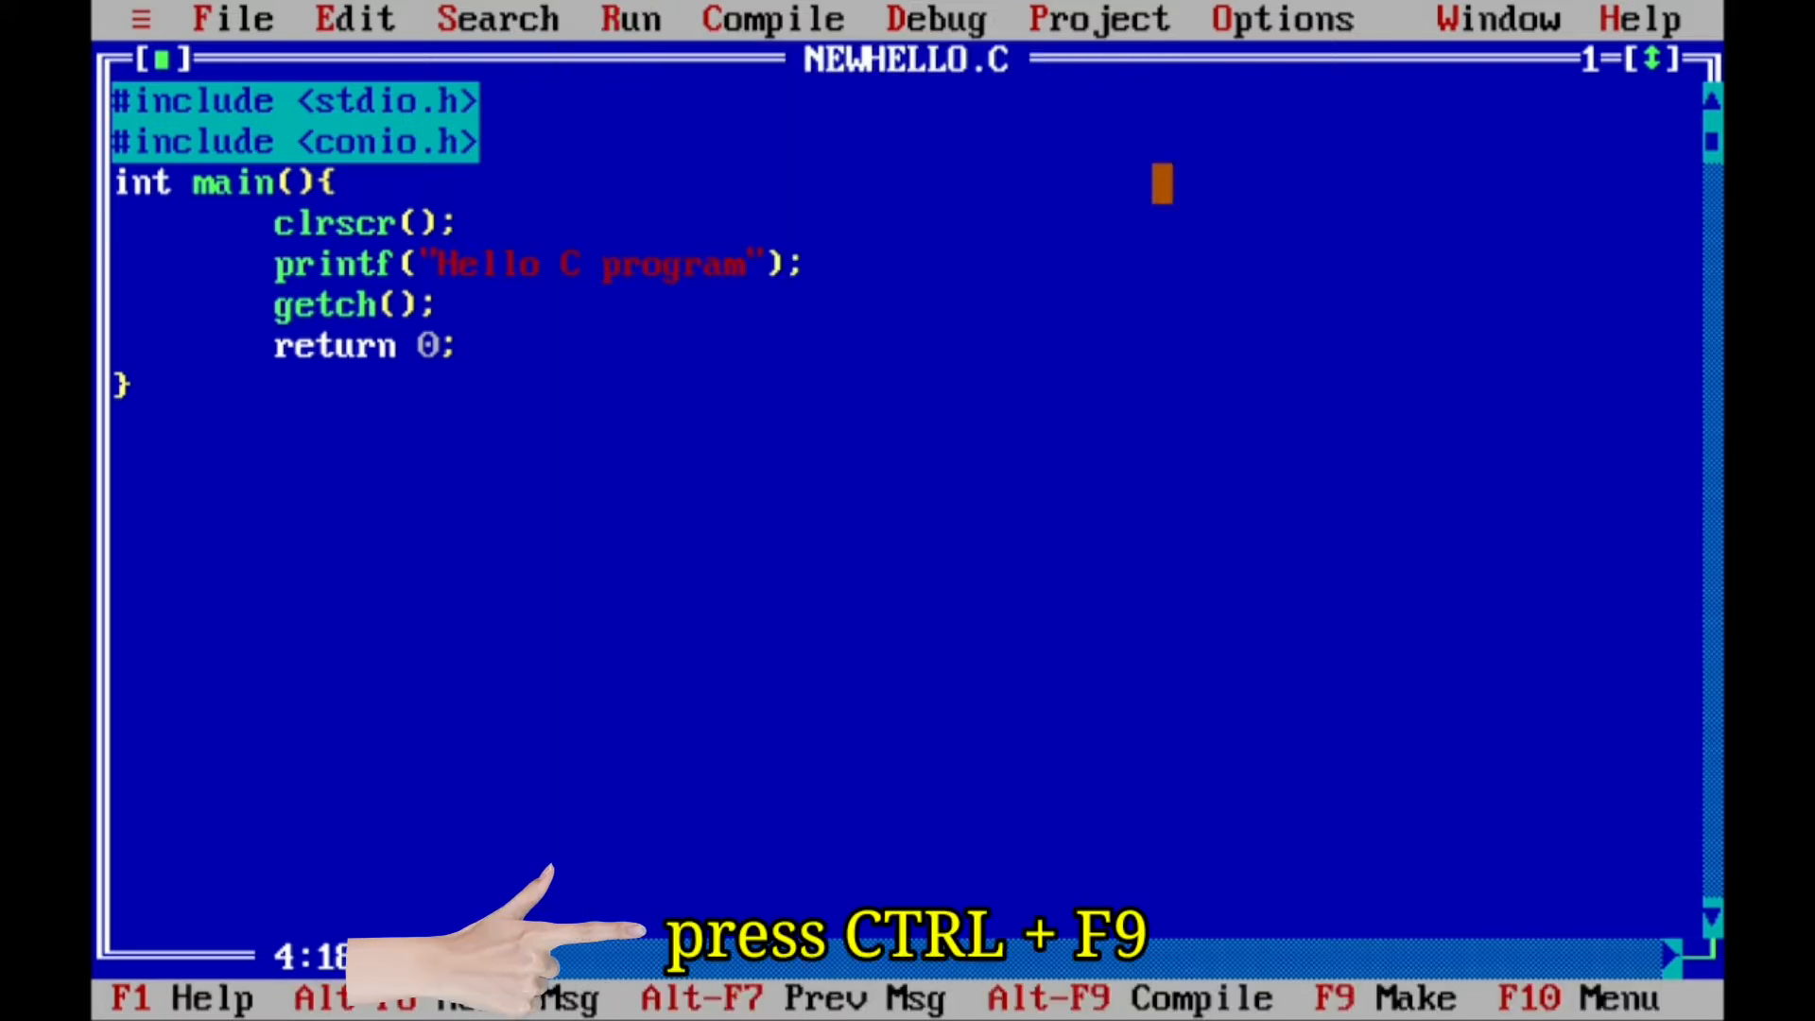
{"action": "key", "text": "ctrl+F9"}
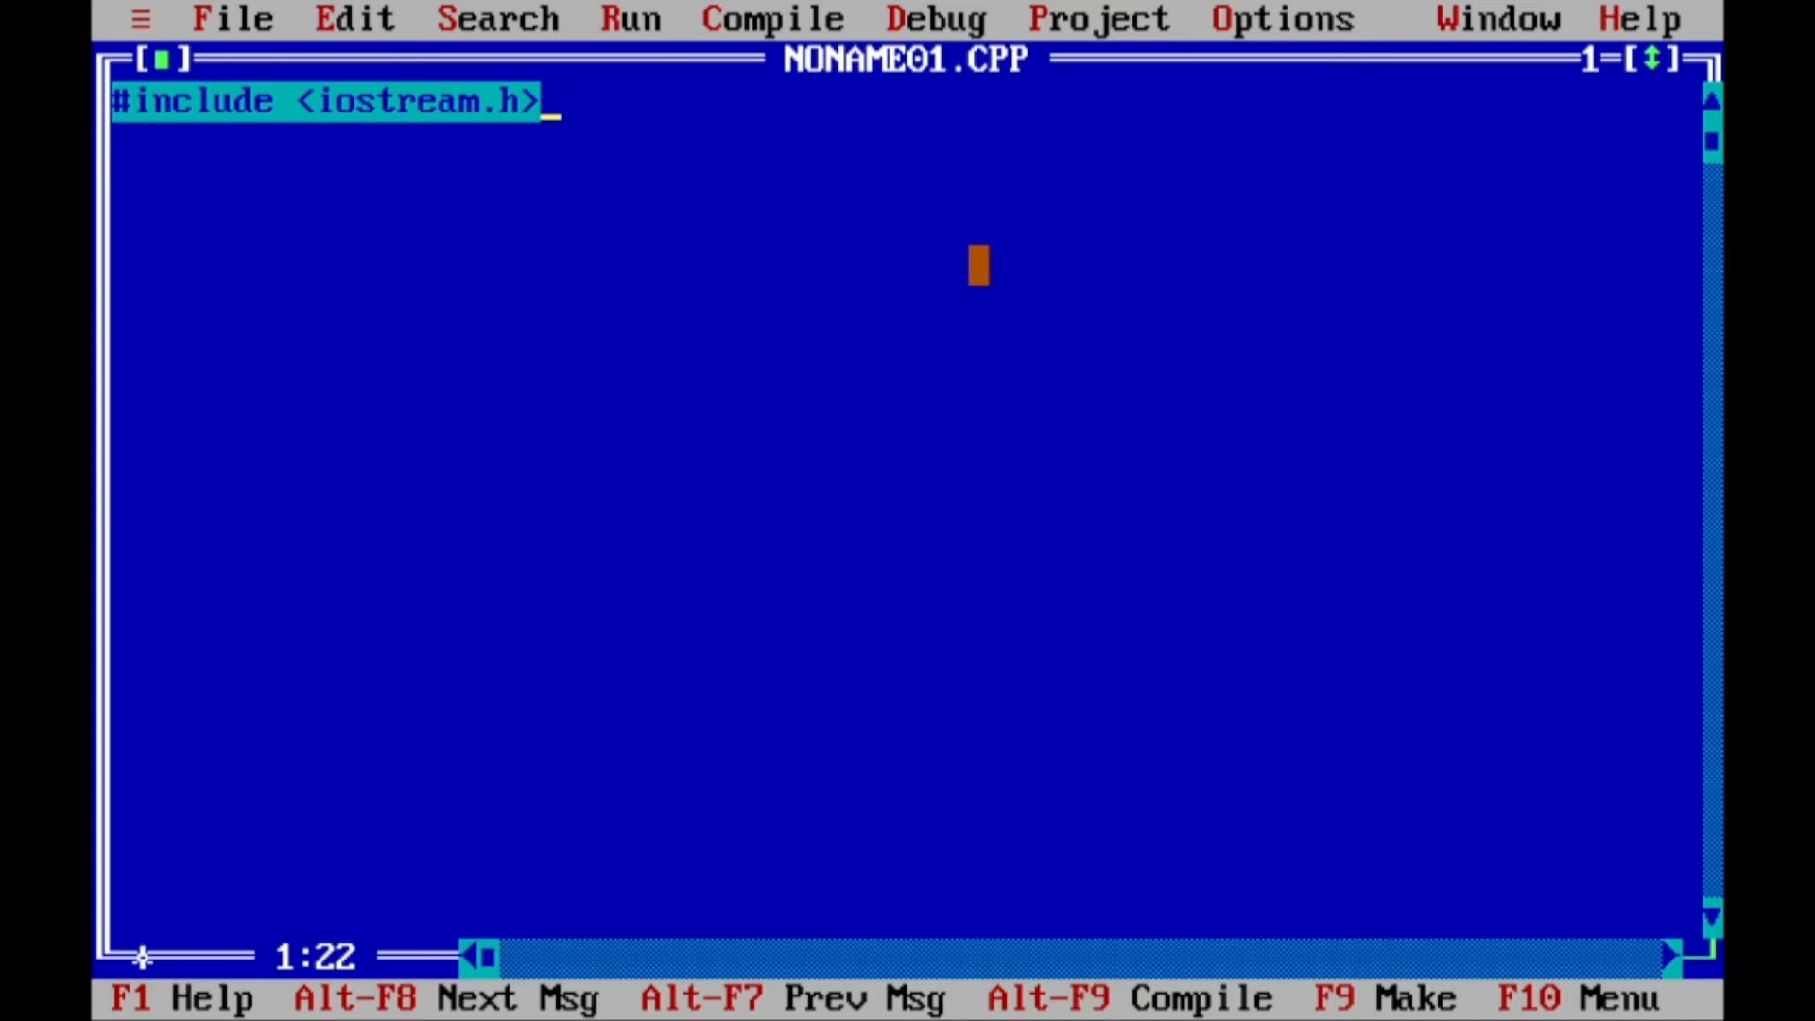
- Include <conio.h> in NONAME01.CPP and write int main() with clrscr(); and the loop header for(int x=1; x<=10; x++){
{"action": "type", "text": "#include "}
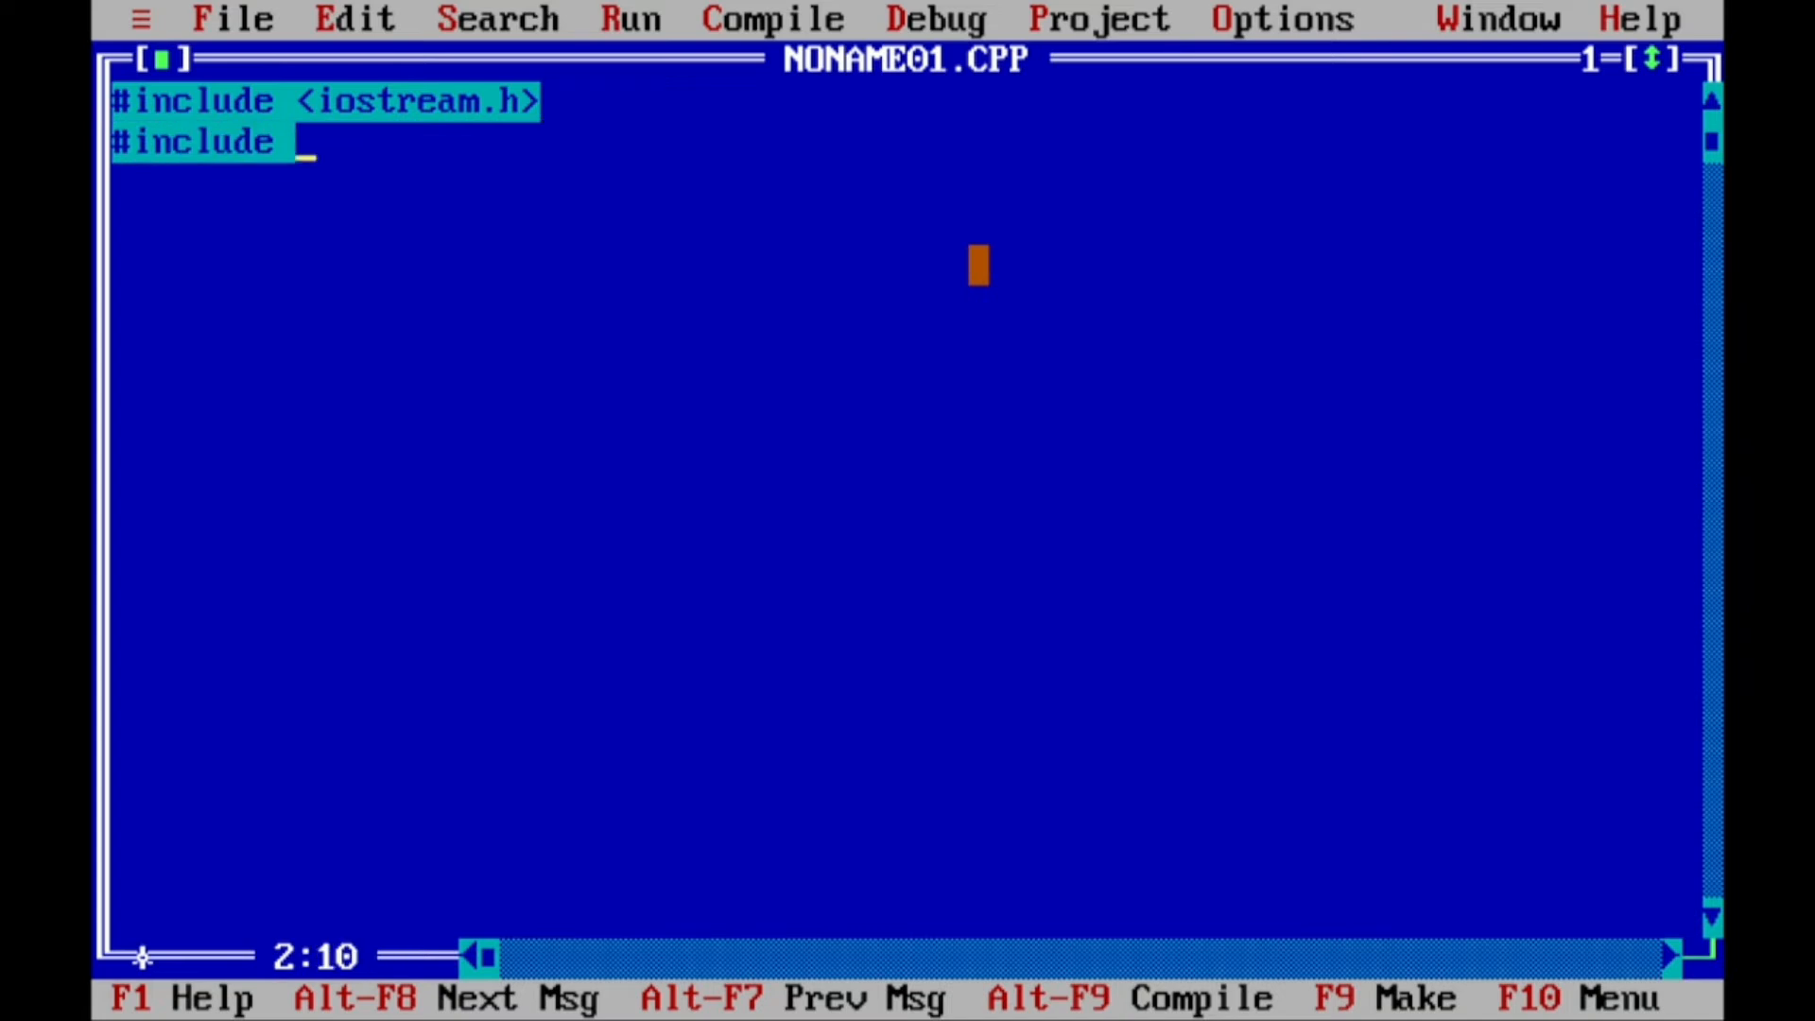
{"action": "type", "text": "<conio.h>  int main(){ \tclrscr(); \tfor }"}
{"action": "key", "text": "Left"}
{"action": "key", "text": "Return"}
{"action": "key", "text": "Up"}
{"action": "key", "text": "Tab"}
{"action": "type", "text": "clrscr(); \tfor(int x=1; x<=10; x++){"}
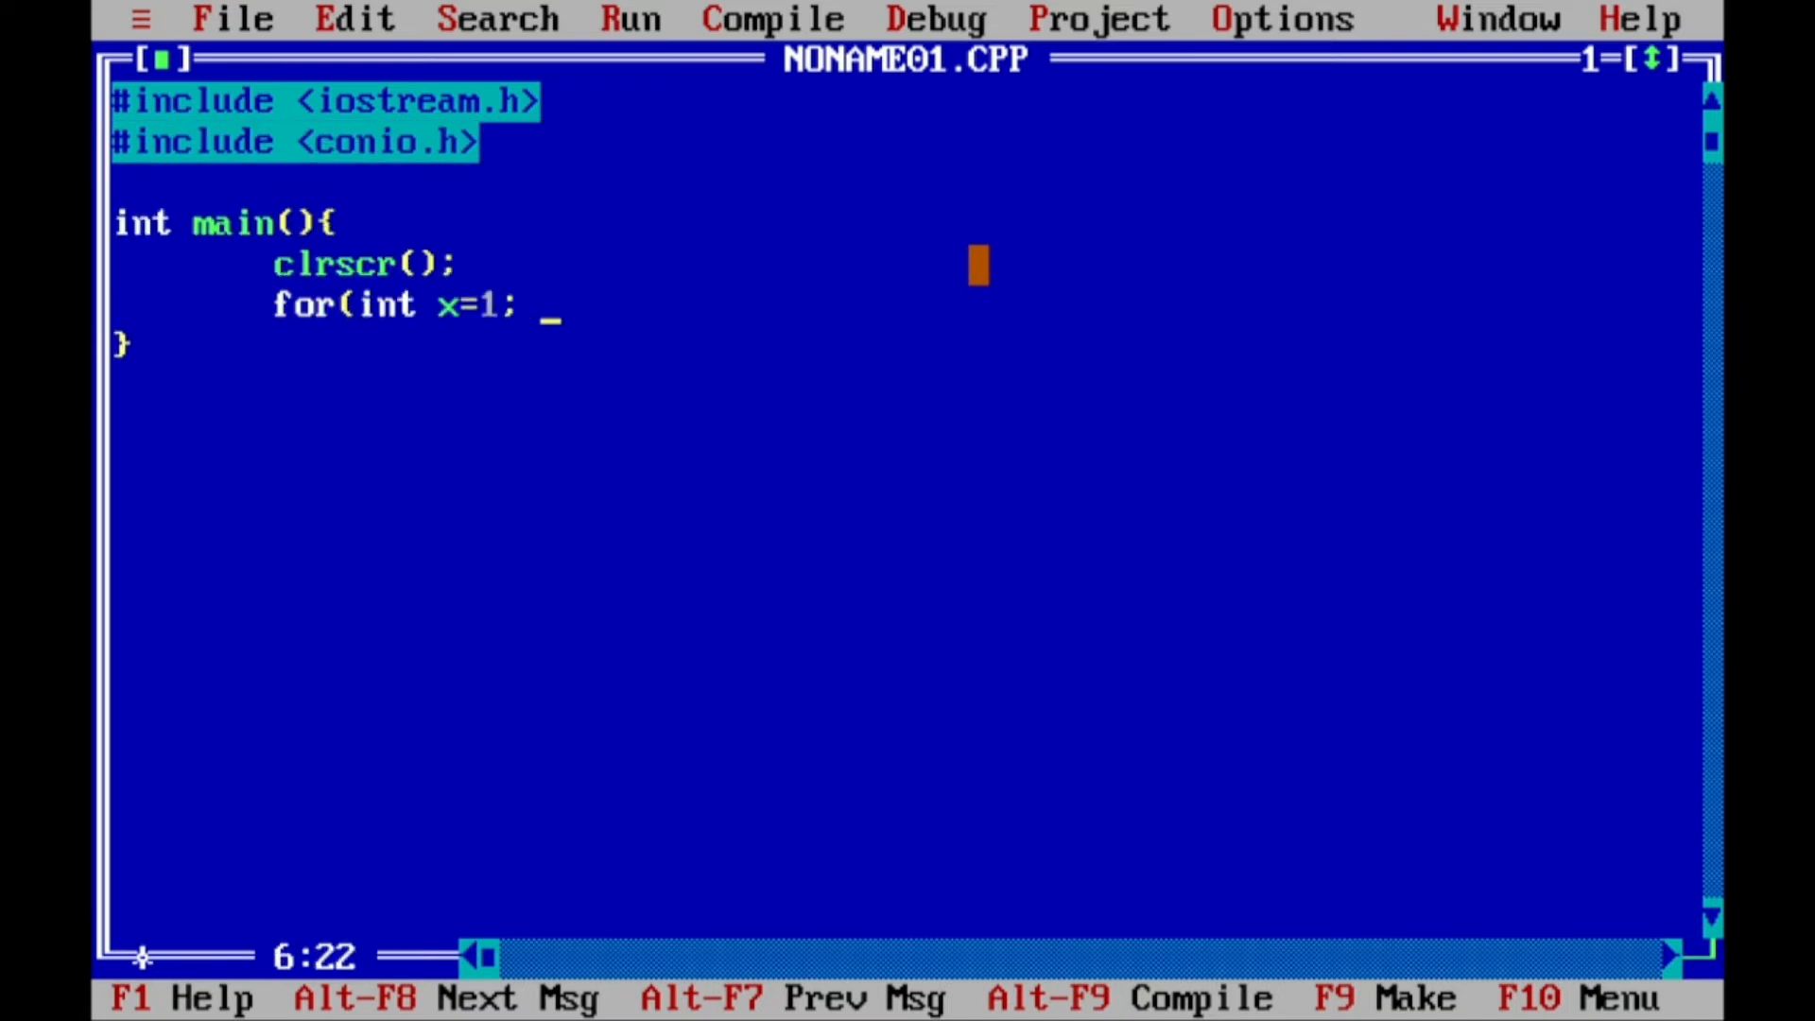
- Fill the loop body with cout<<x<<endl;, close the loop, and add getch(); and return 0; below it
{"action": "key", "text": "Return"}
{"action": "key", "text": "Tab"}
{"action": "type", "text": "cout<<x<<endl;"}
{"action": "key", "text": "Return"}
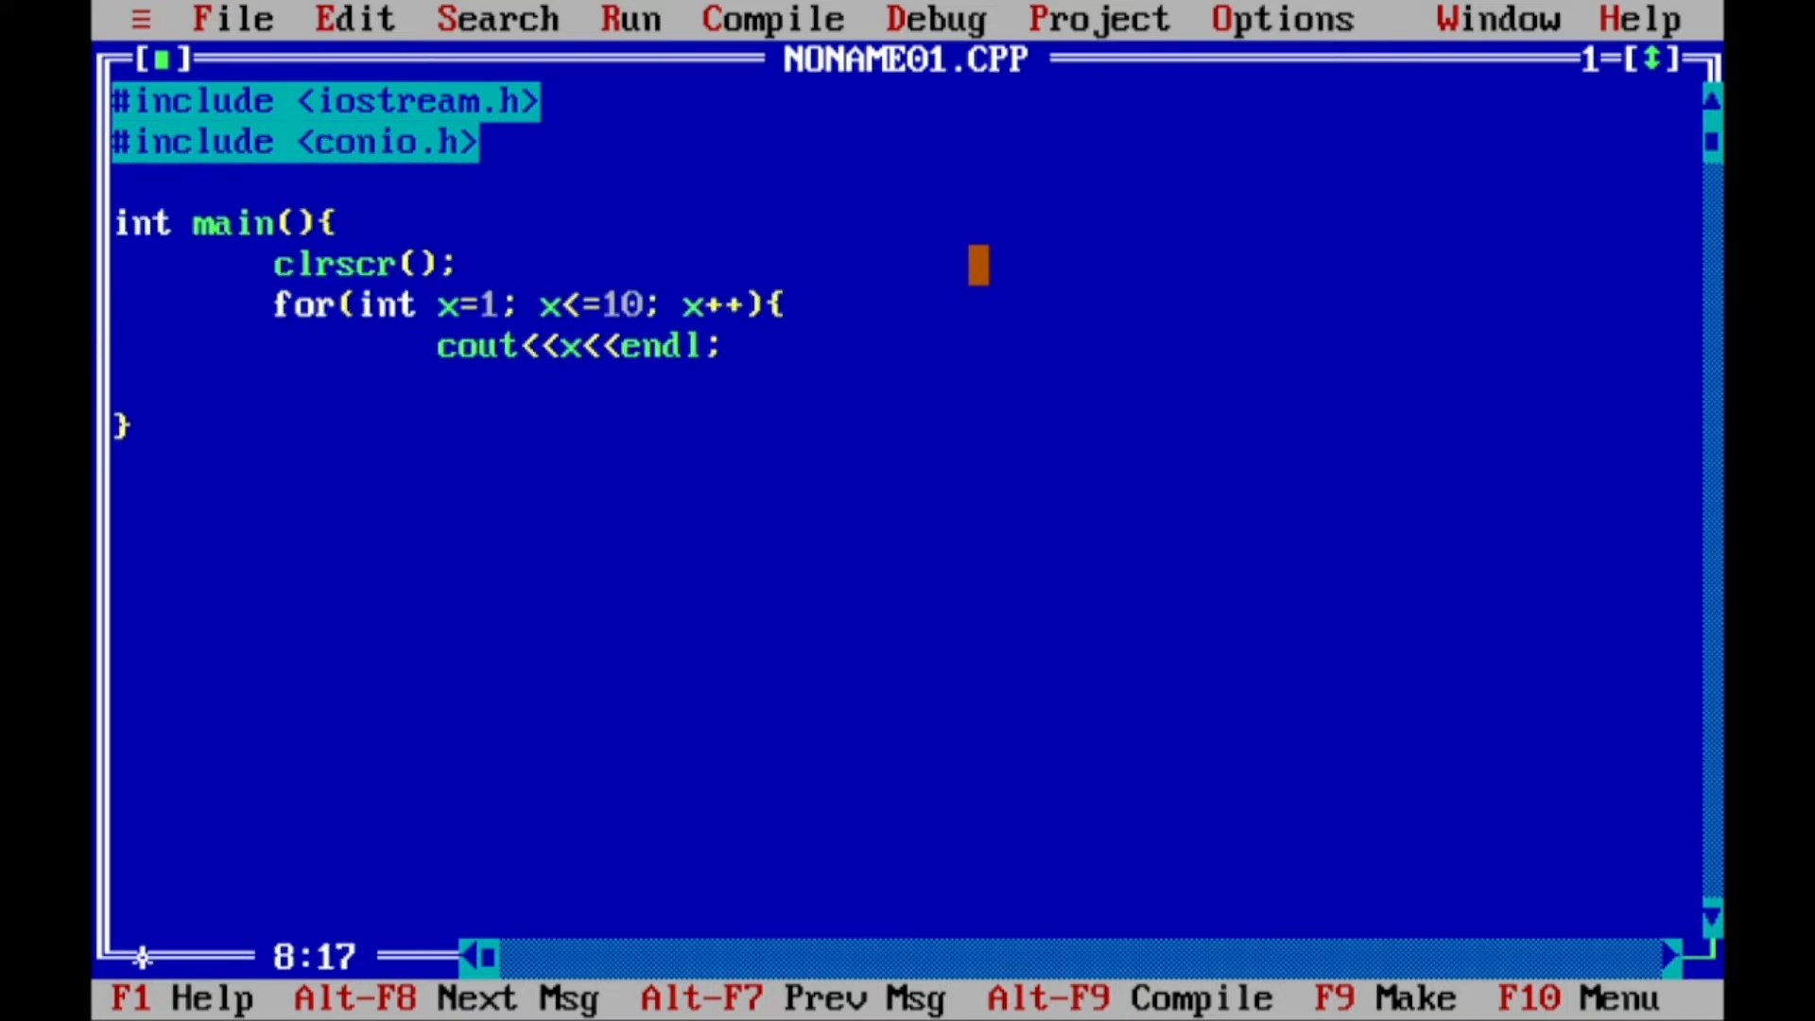
{"action": "key", "text": "BackSpace"}
{"action": "type", "text": "}"}
{"action": "key", "text": "Return"}
{"action": "type", "text": "getch();"}
{"action": "key", "text": "Return"}
{"action": "type", "text": "return 0;"}
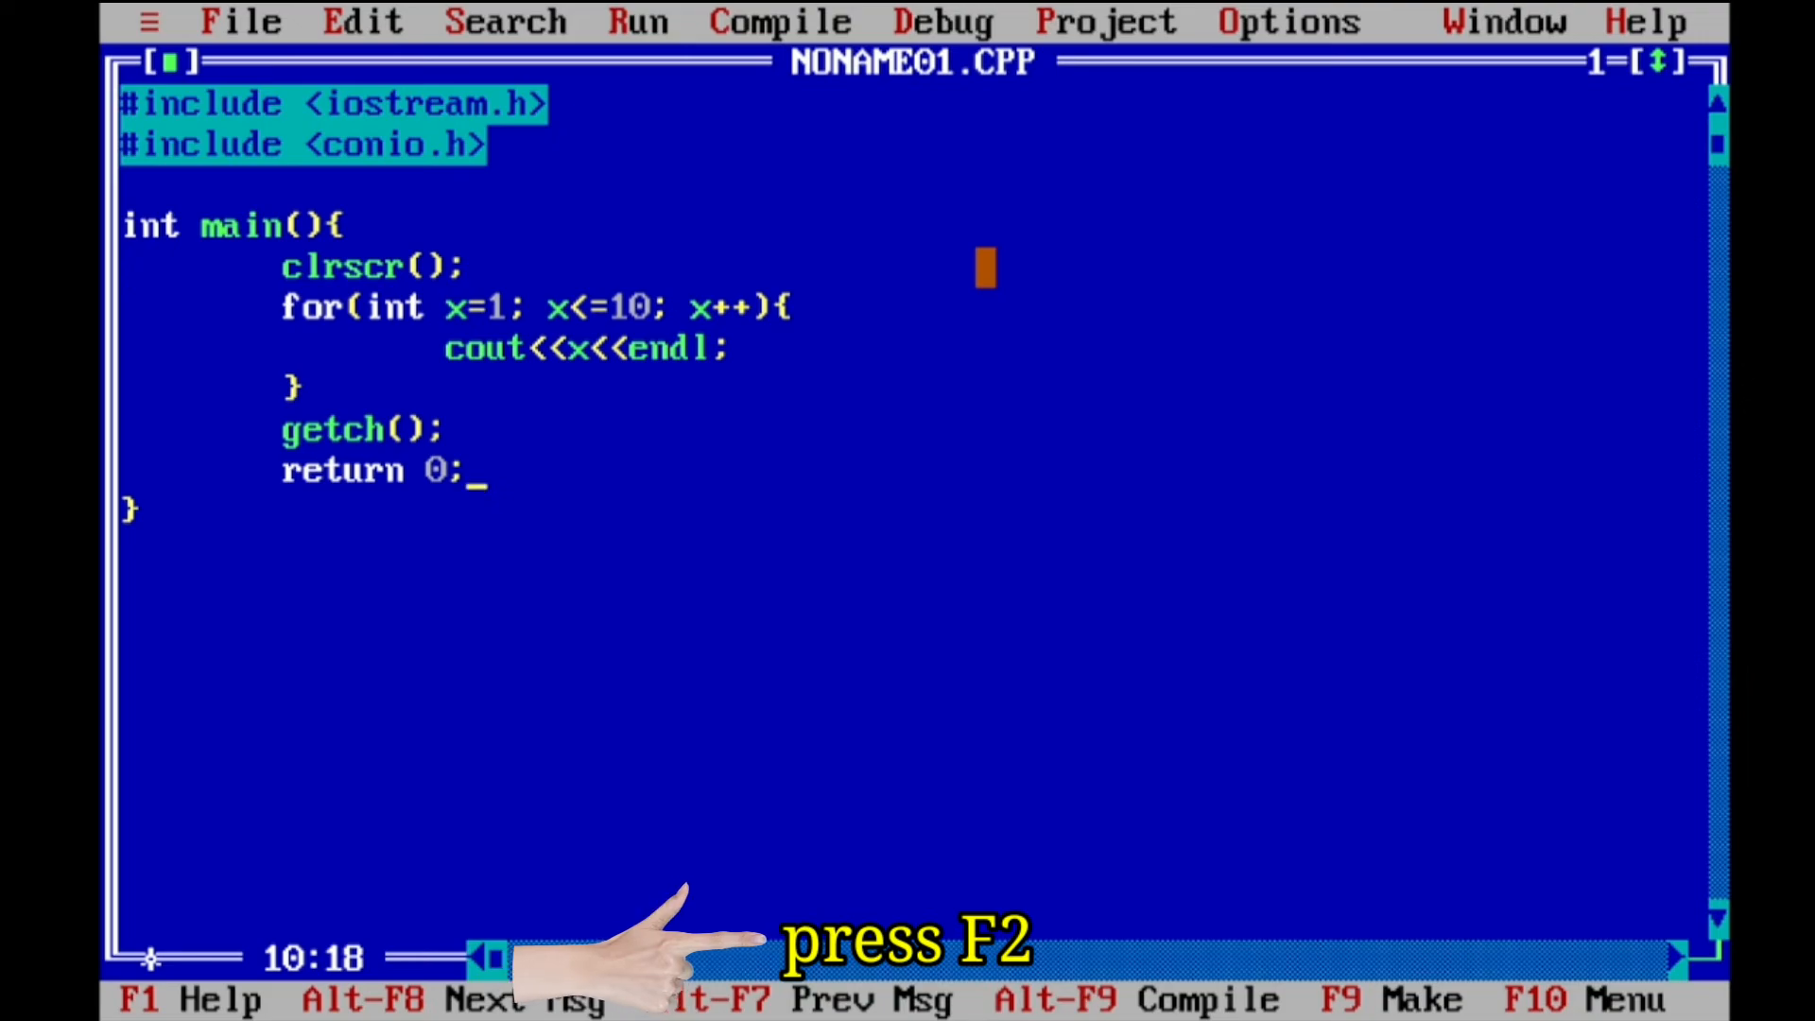
- Save the C++ program as C:\TURBOC3\BIN\Newcplus.cpp
{"action": "key", "text": "F2"}
{"action": "key", "text": "BackSpace"}
{"action": "key", "text": "BackSpace"}
{"action": "key", "text": "BackSpace"}
{"action": "key", "text": "BackSpace"}
{"action": "key", "text": "BackSpace"}
{"action": "key", "text": "BackSpace"}
{"action": "key", "text": "BackSpace"}
{"action": "key", "text": "BackSpace"}
{"action": "key", "text": "BackSpace"}
{"action": "key", "text": "BackSpace"}
{"action": "key", "text": "BackSpace"}
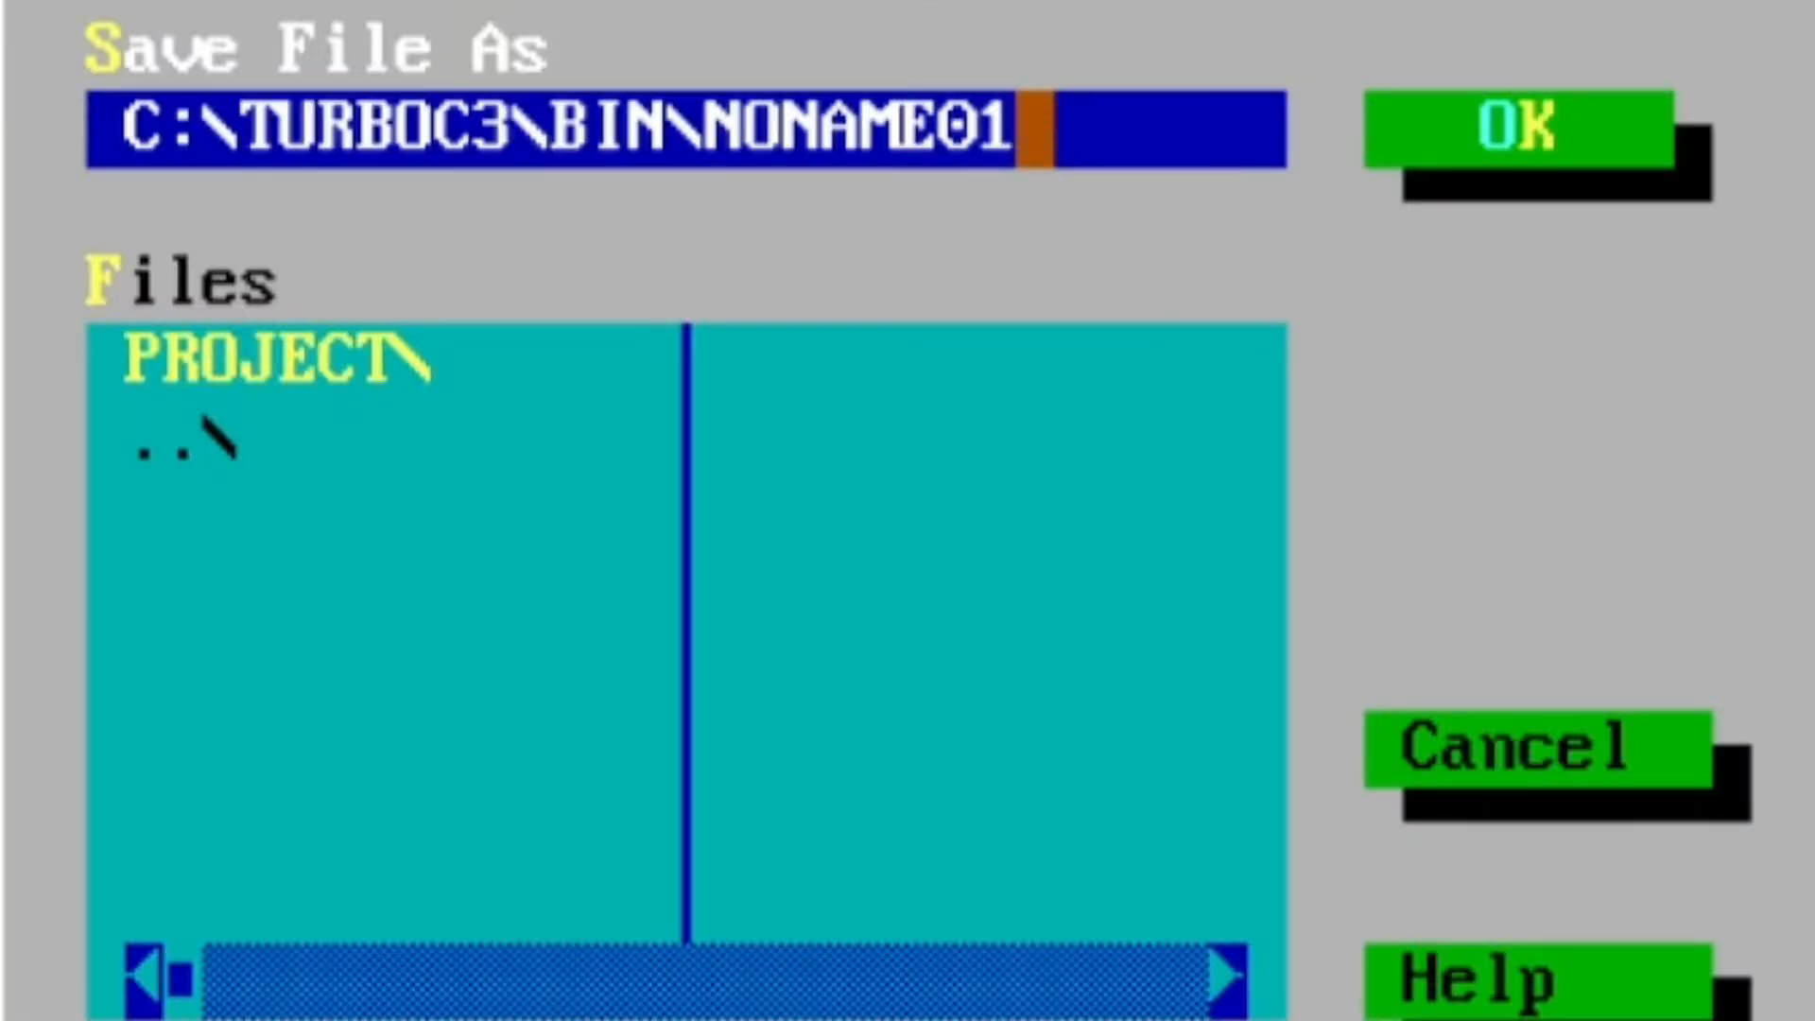
{"action": "type", "text": "ew"}
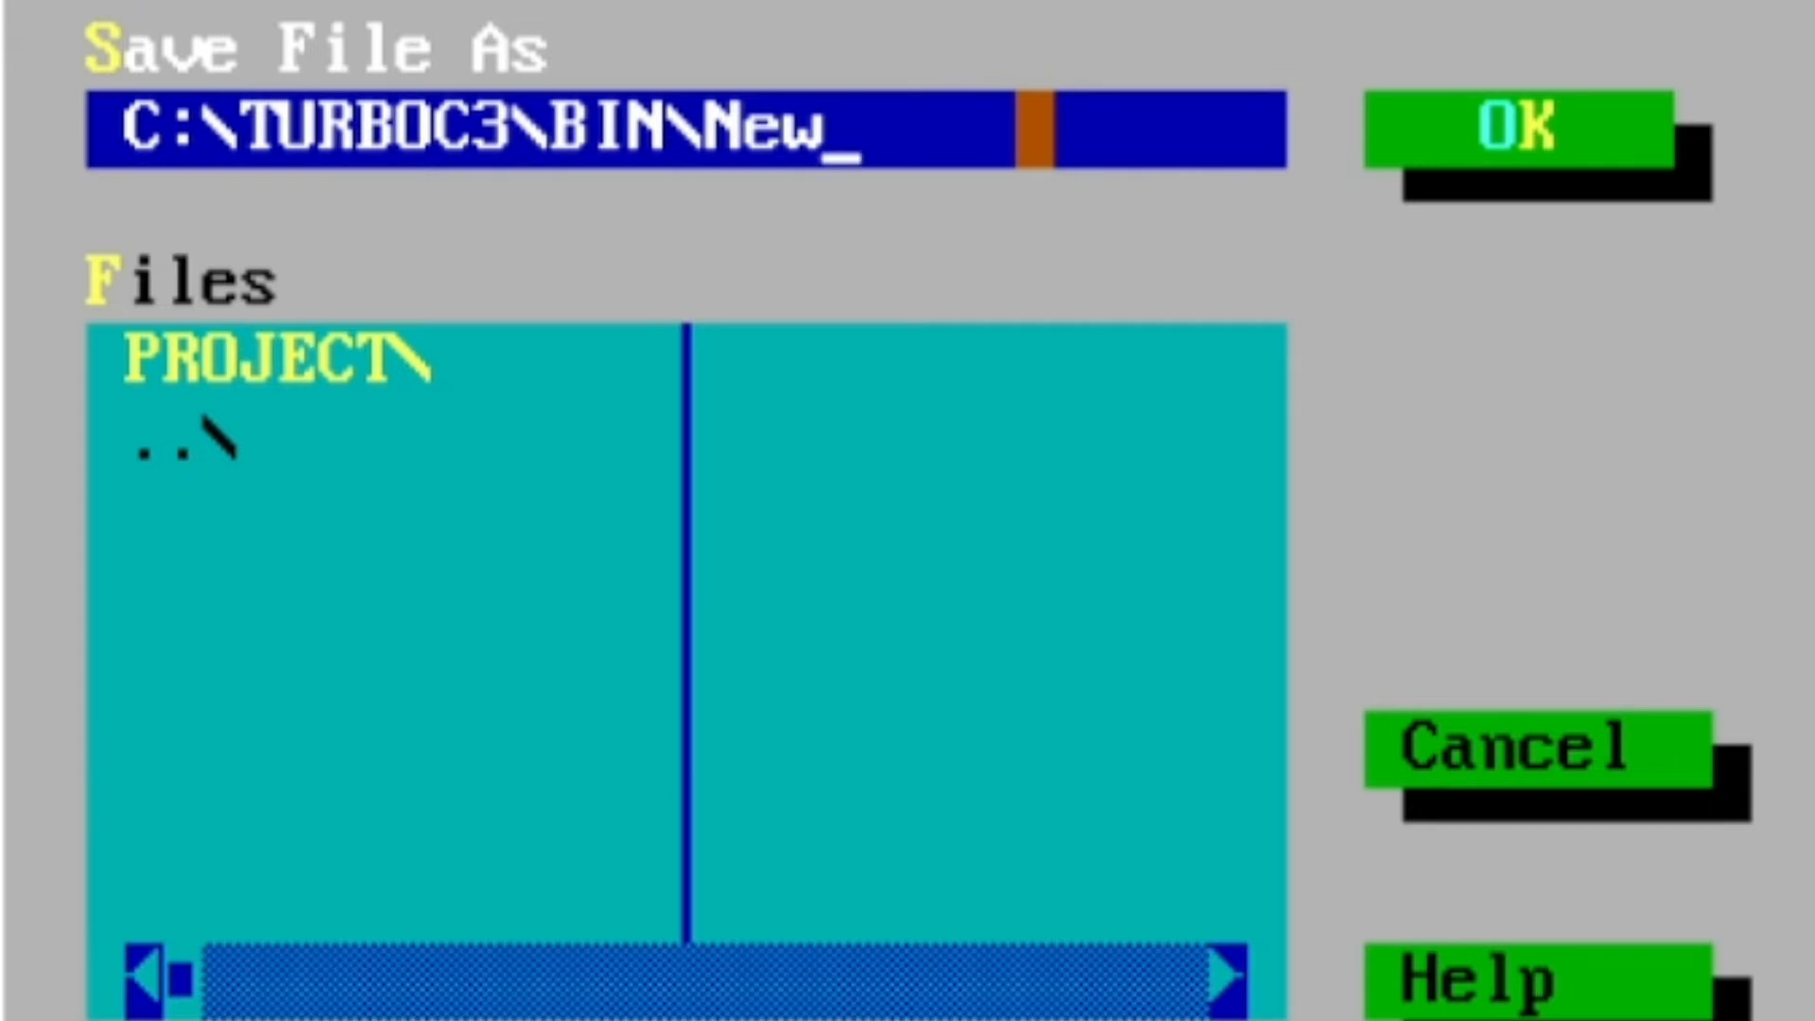
{"action": "type", "text": "C"}
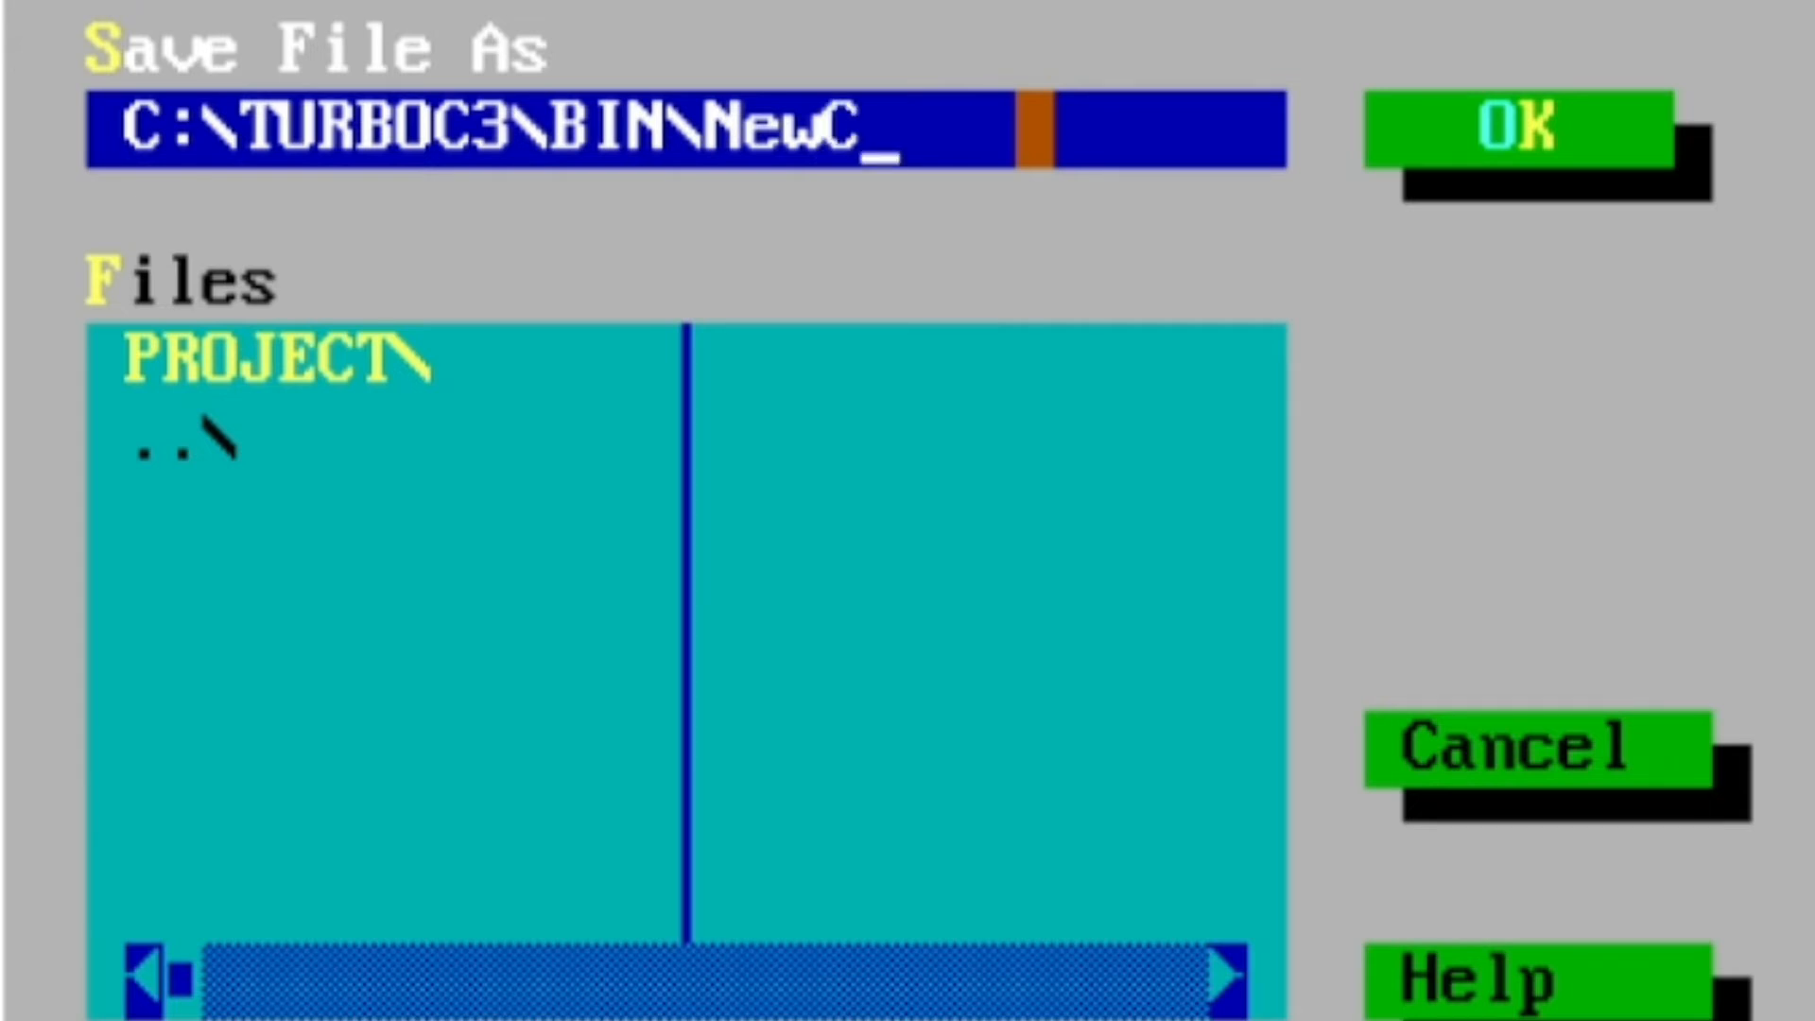
{"action": "key", "text": "BackSpace"}
{"action": "type", "text": "cplus"}
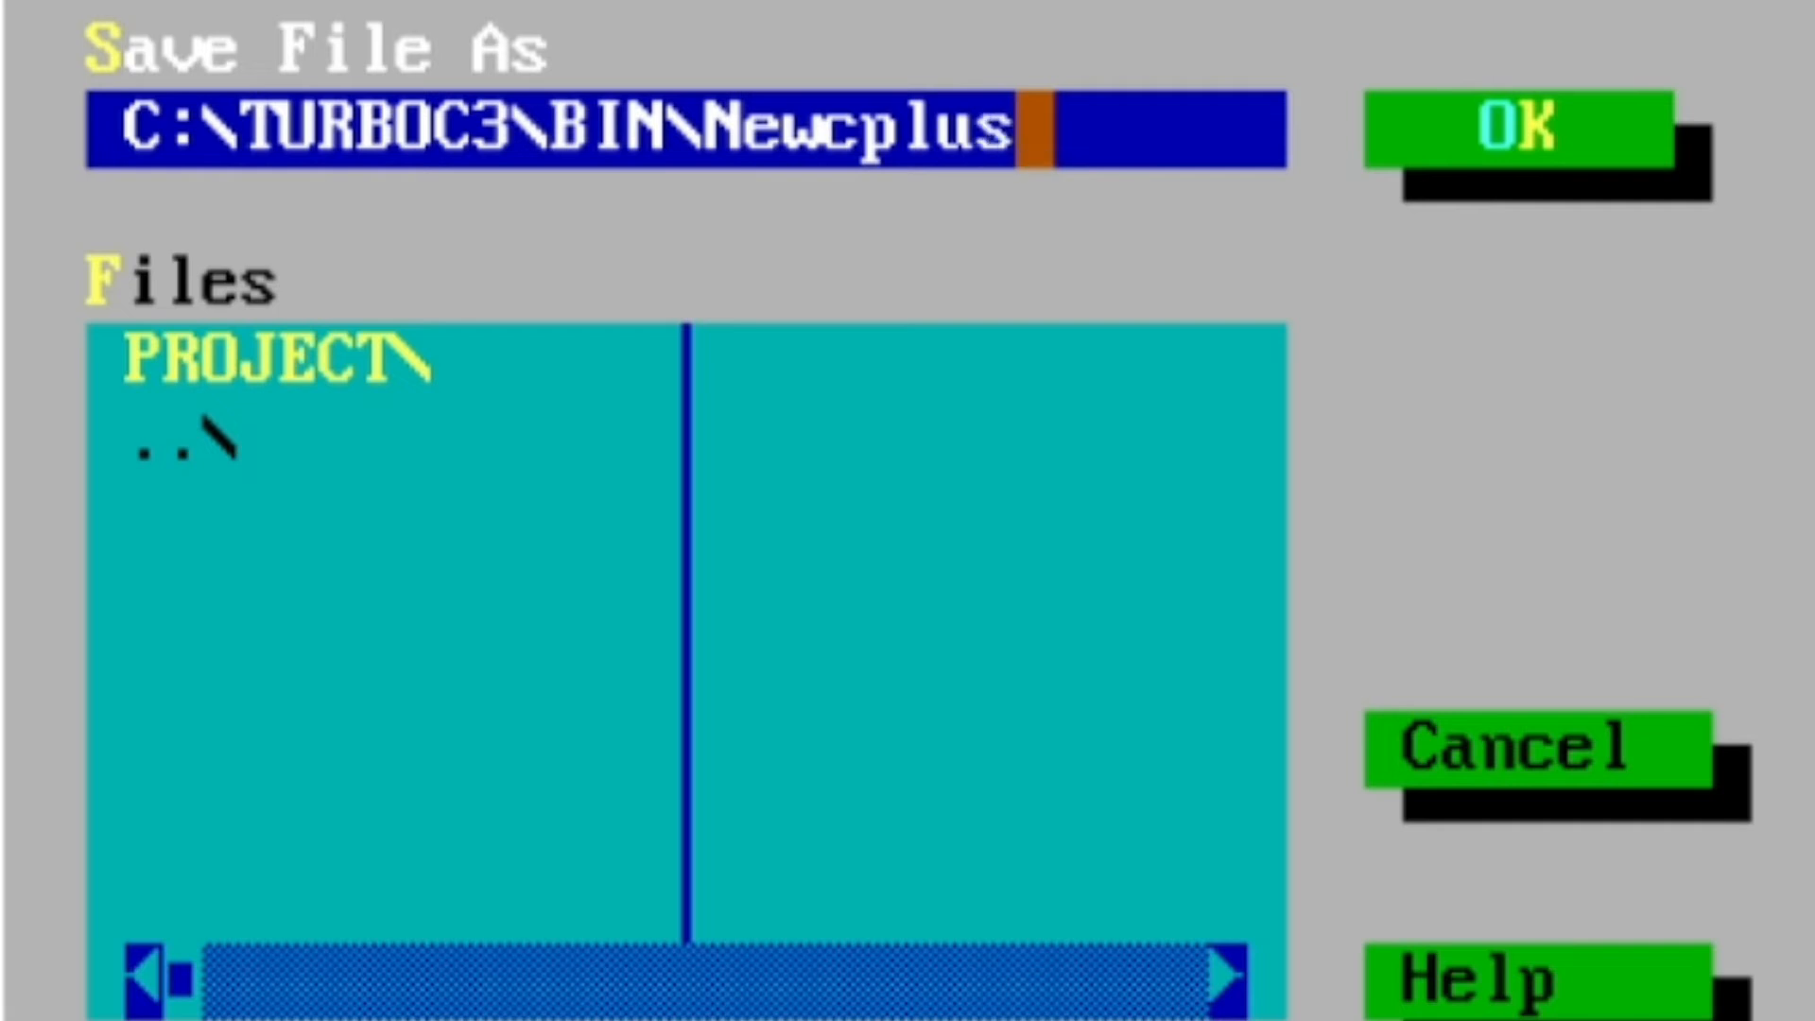
{"action": "type", "text": "s"}
{"action": "key", "text": "BackSpace"}
{"action": "type", "text": ".cpp"}
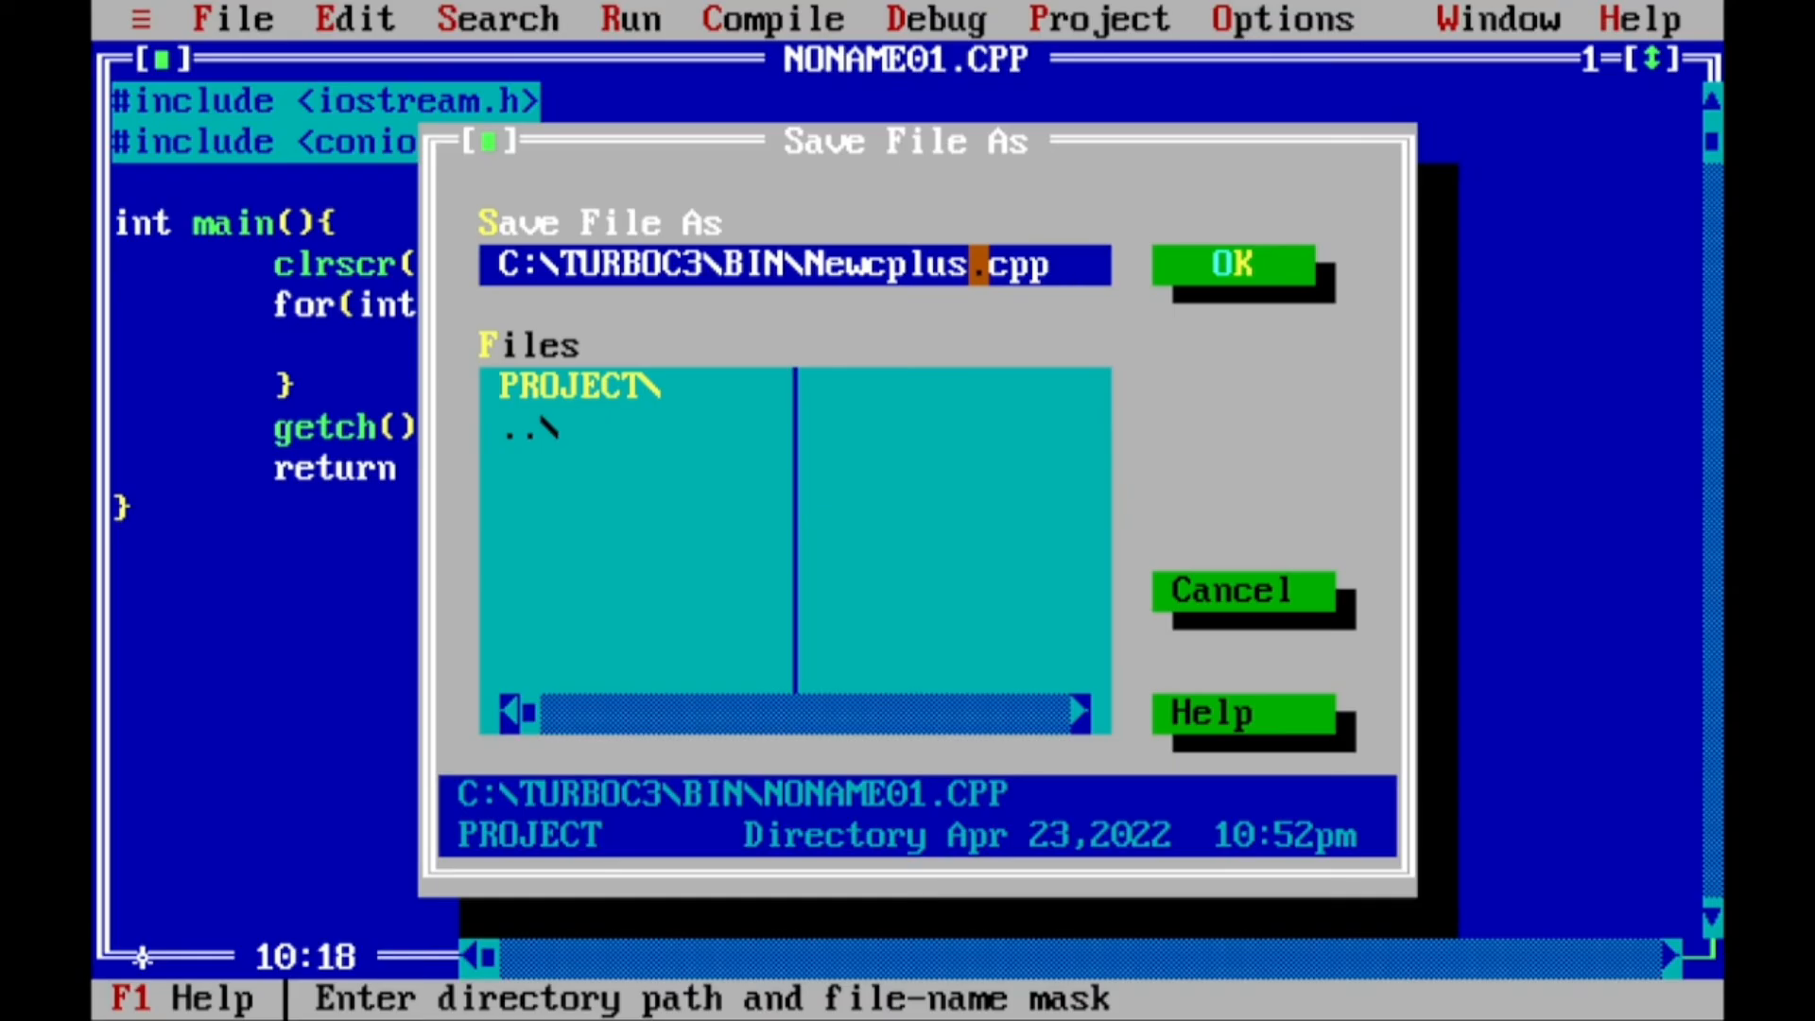
{"action": "key", "text": "Return"}
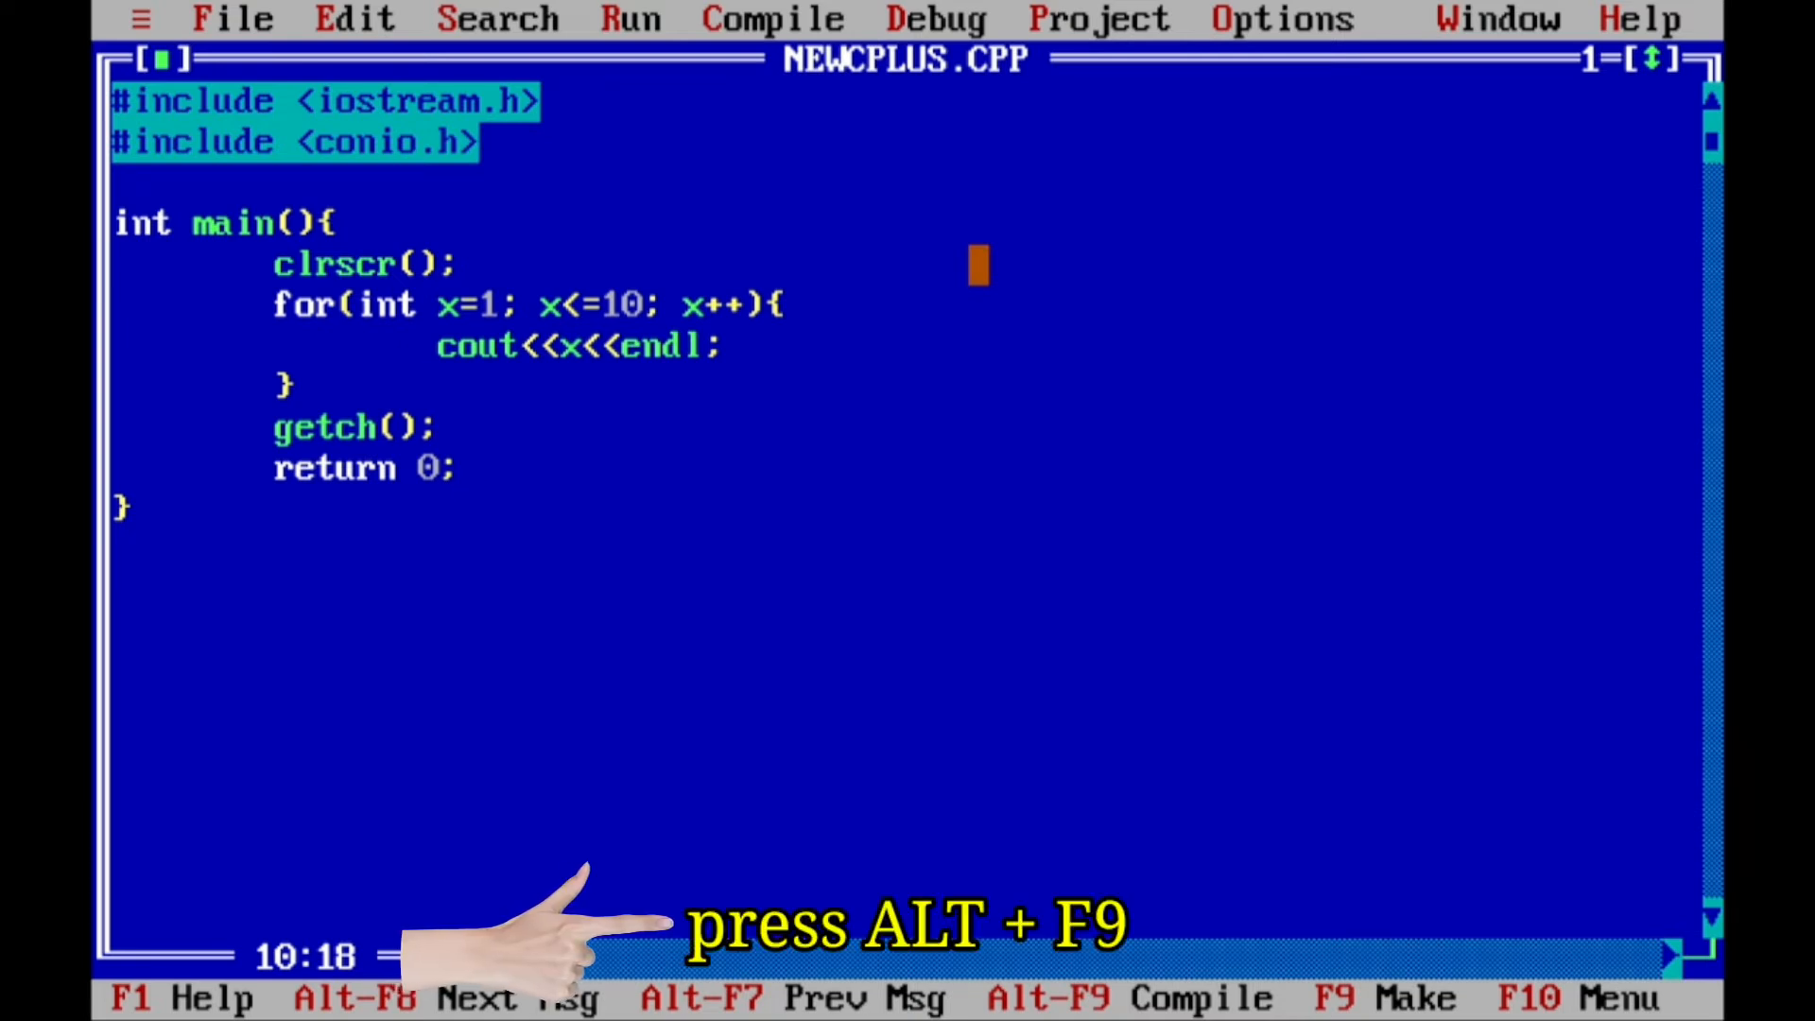
- Compile and run NEWCPLUS.CPP, and return from its output screen to the code
{"action": "key", "text": "alt+F9"}
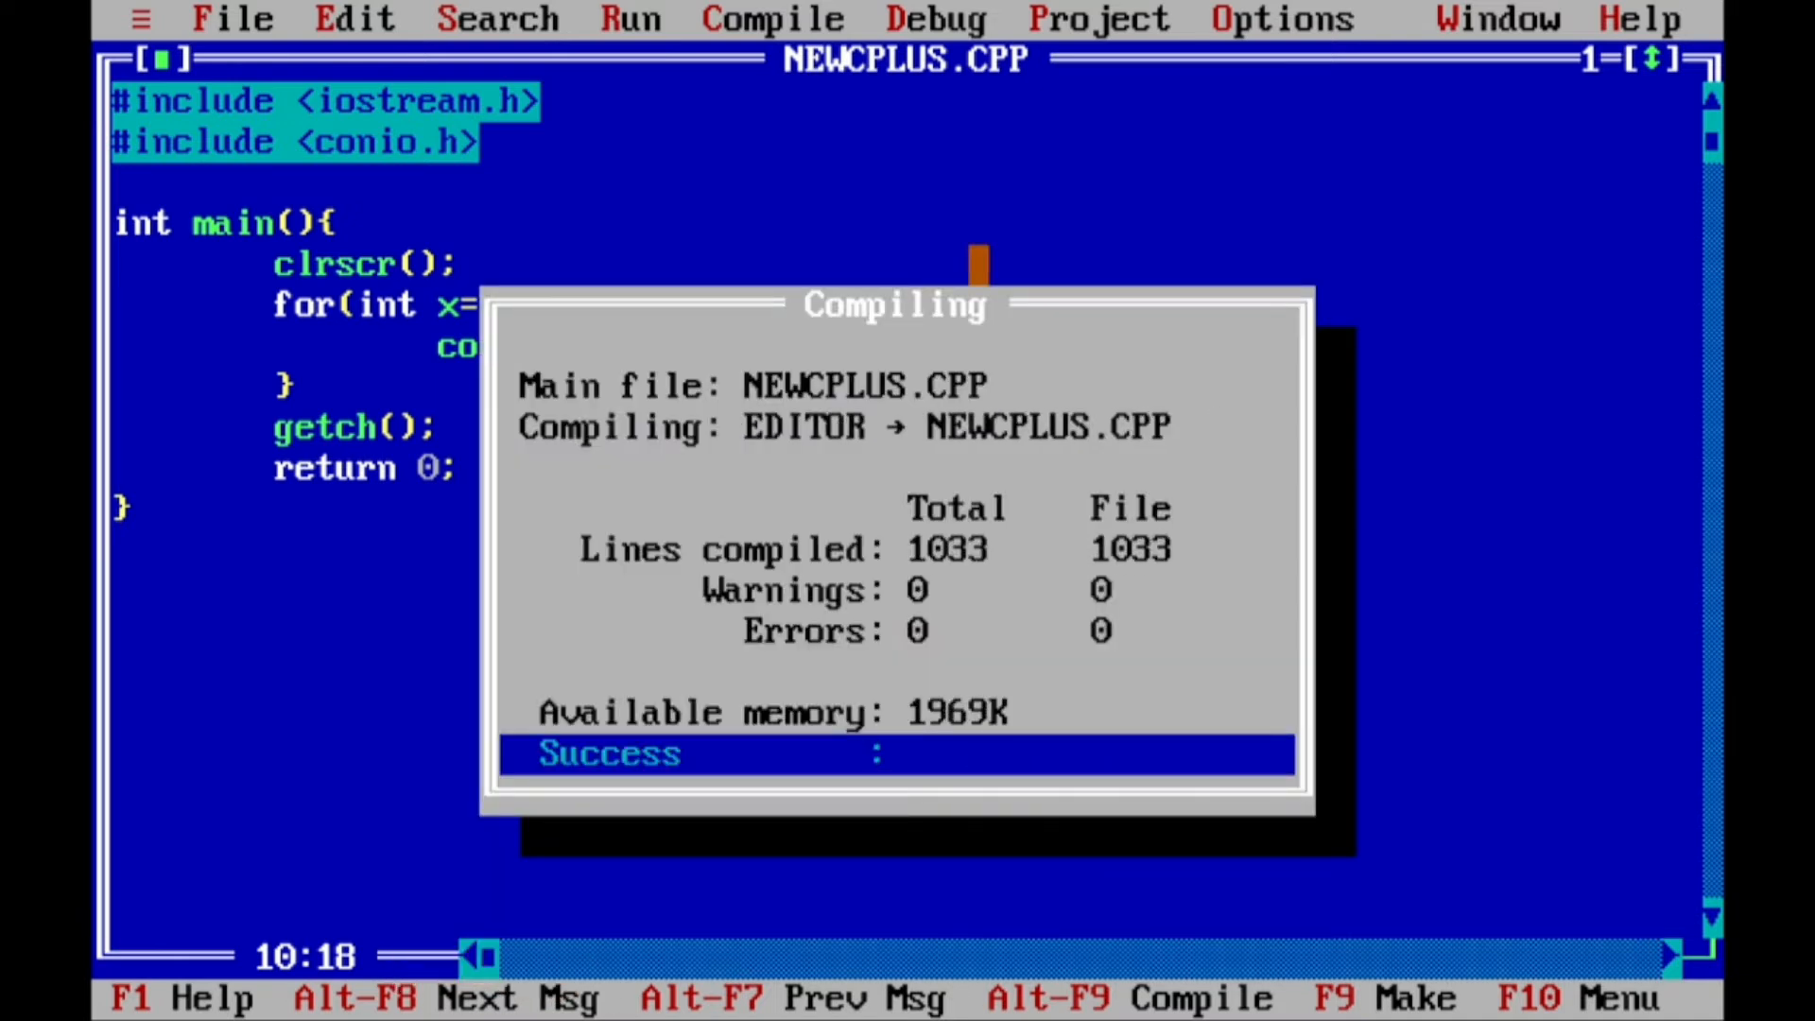
{"action": "key", "text": "Return"}
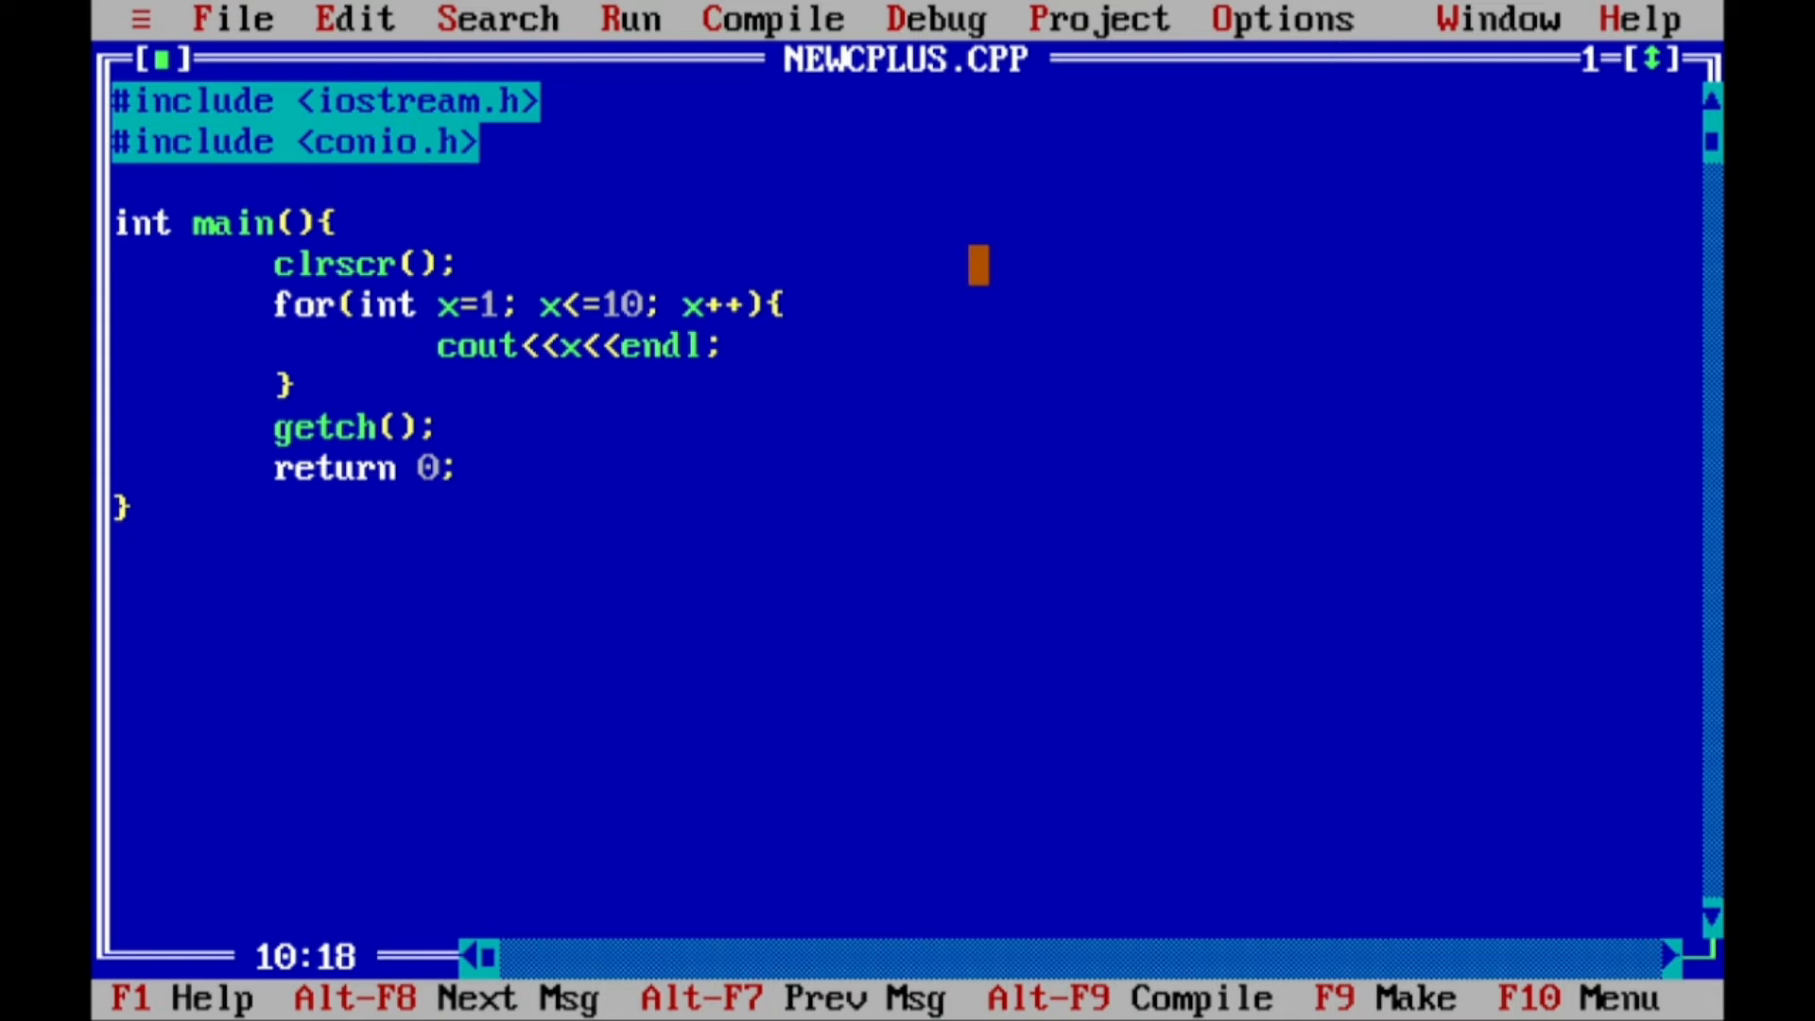
{"action": "key", "text": "ctrl+F9"}
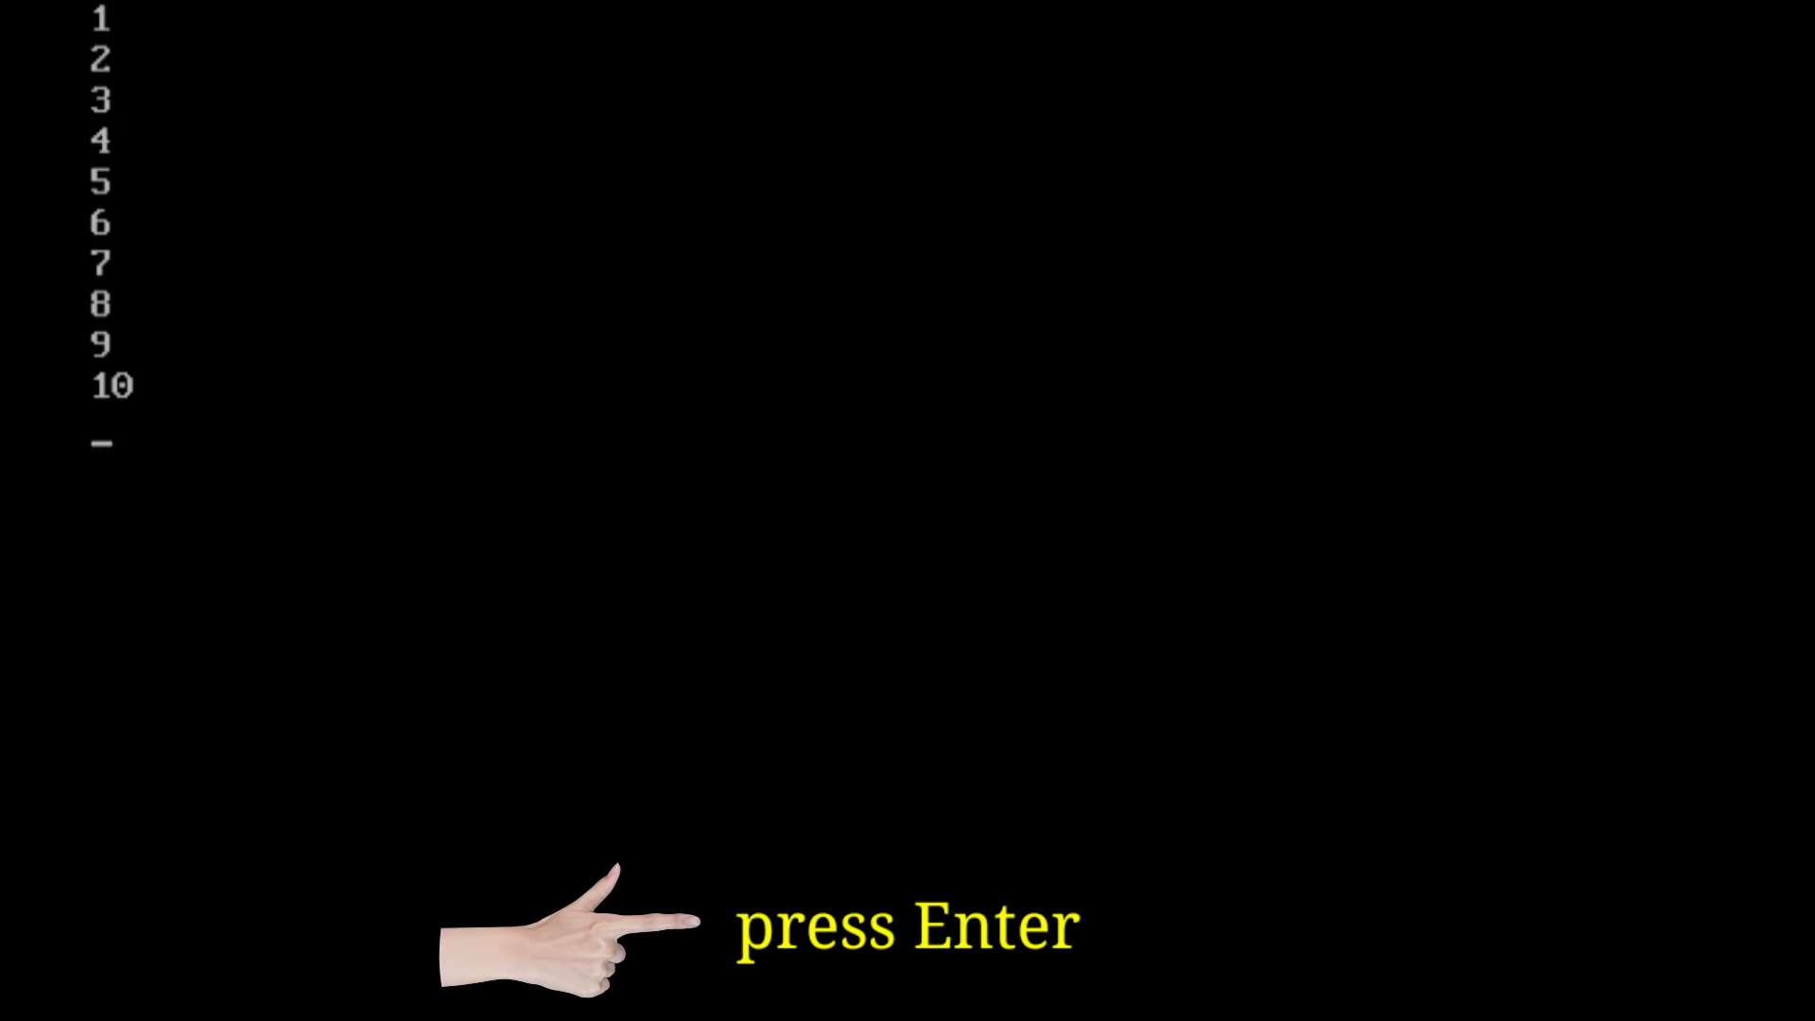
{"action": "key", "text": "Return"}
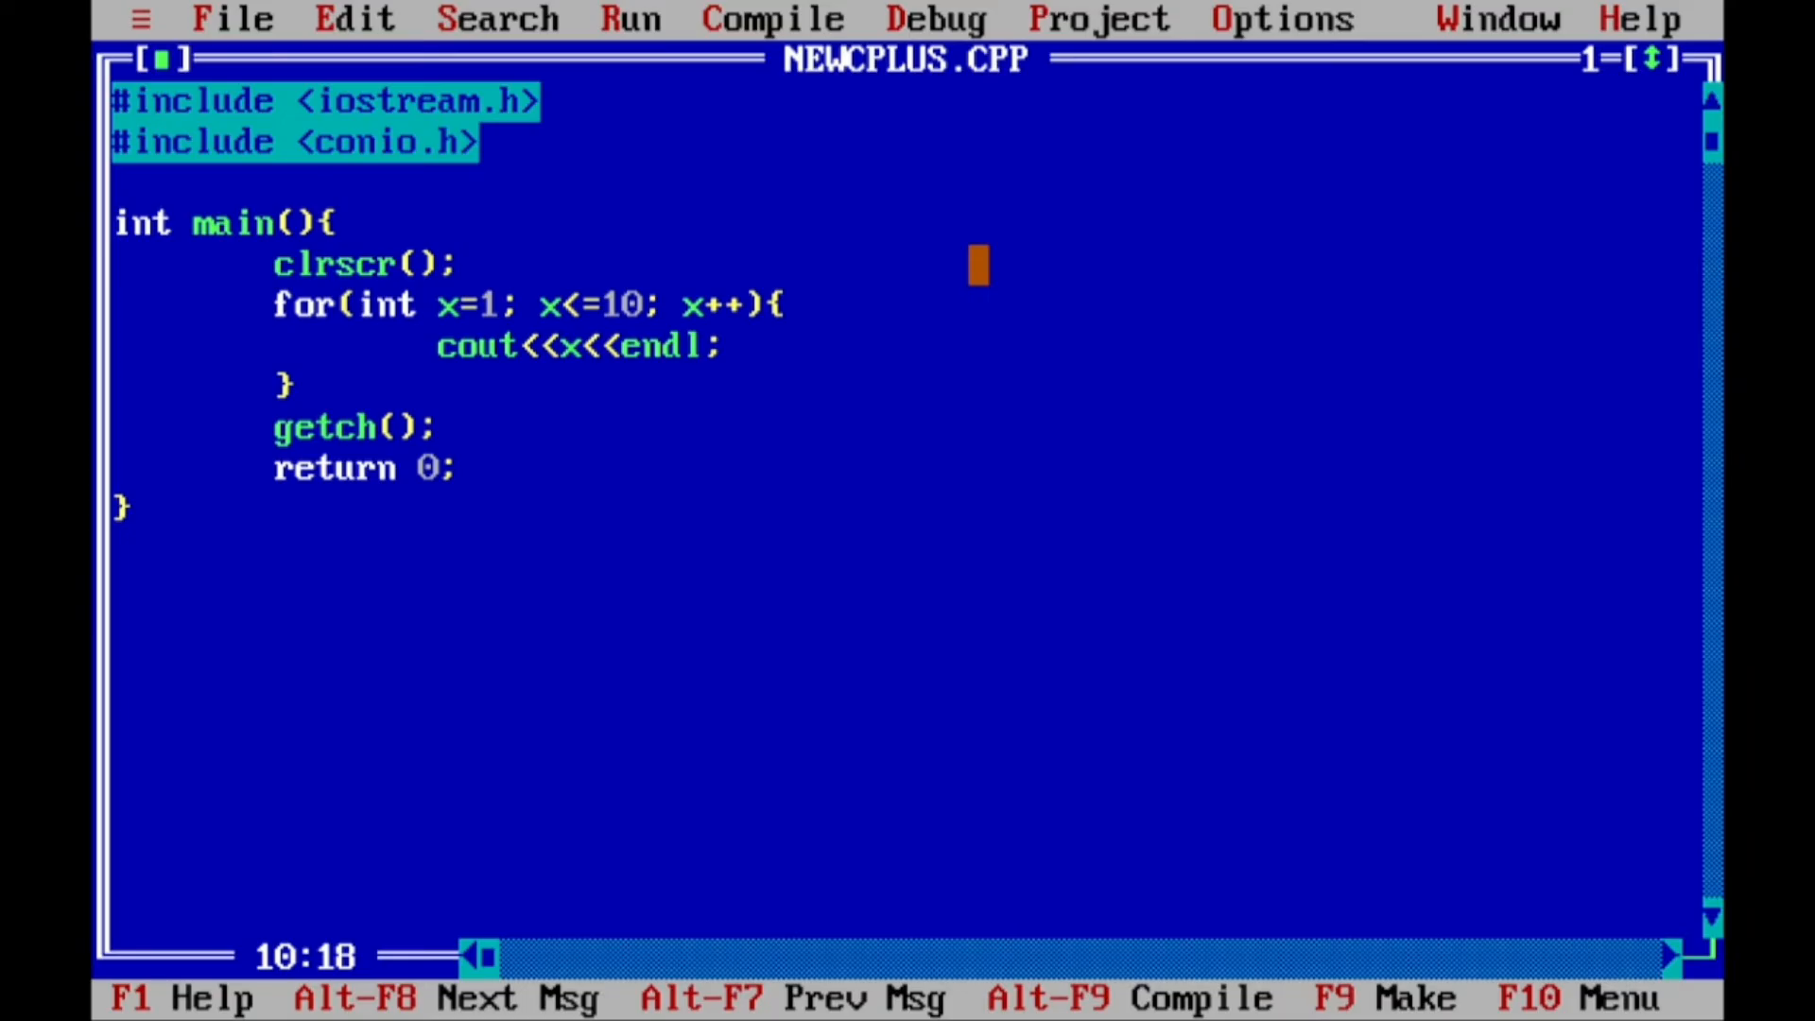
- Close the NEWCPLUS.CPP editor window, quit the compiler, and close the Turbo C++ launcher with its topic page
{"action": "left_click", "coordinate": [163, 62]}
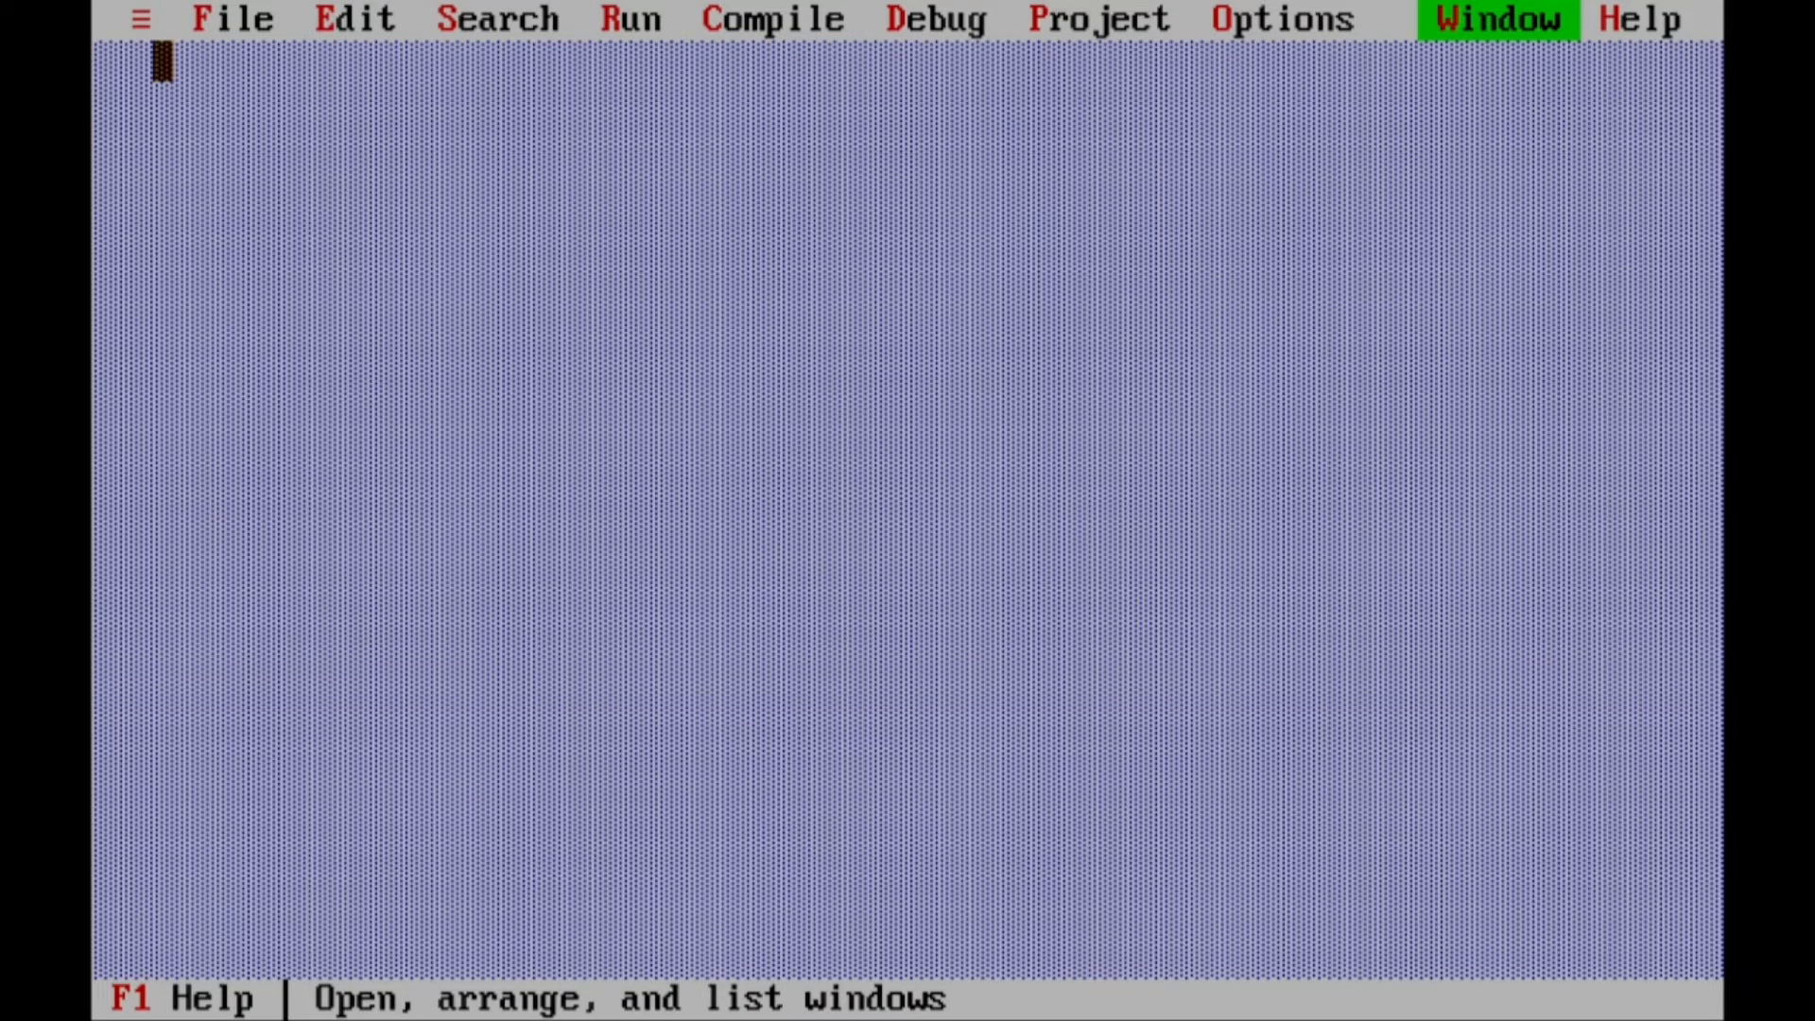
{"action": "left_click", "coordinate": [244, 19]}
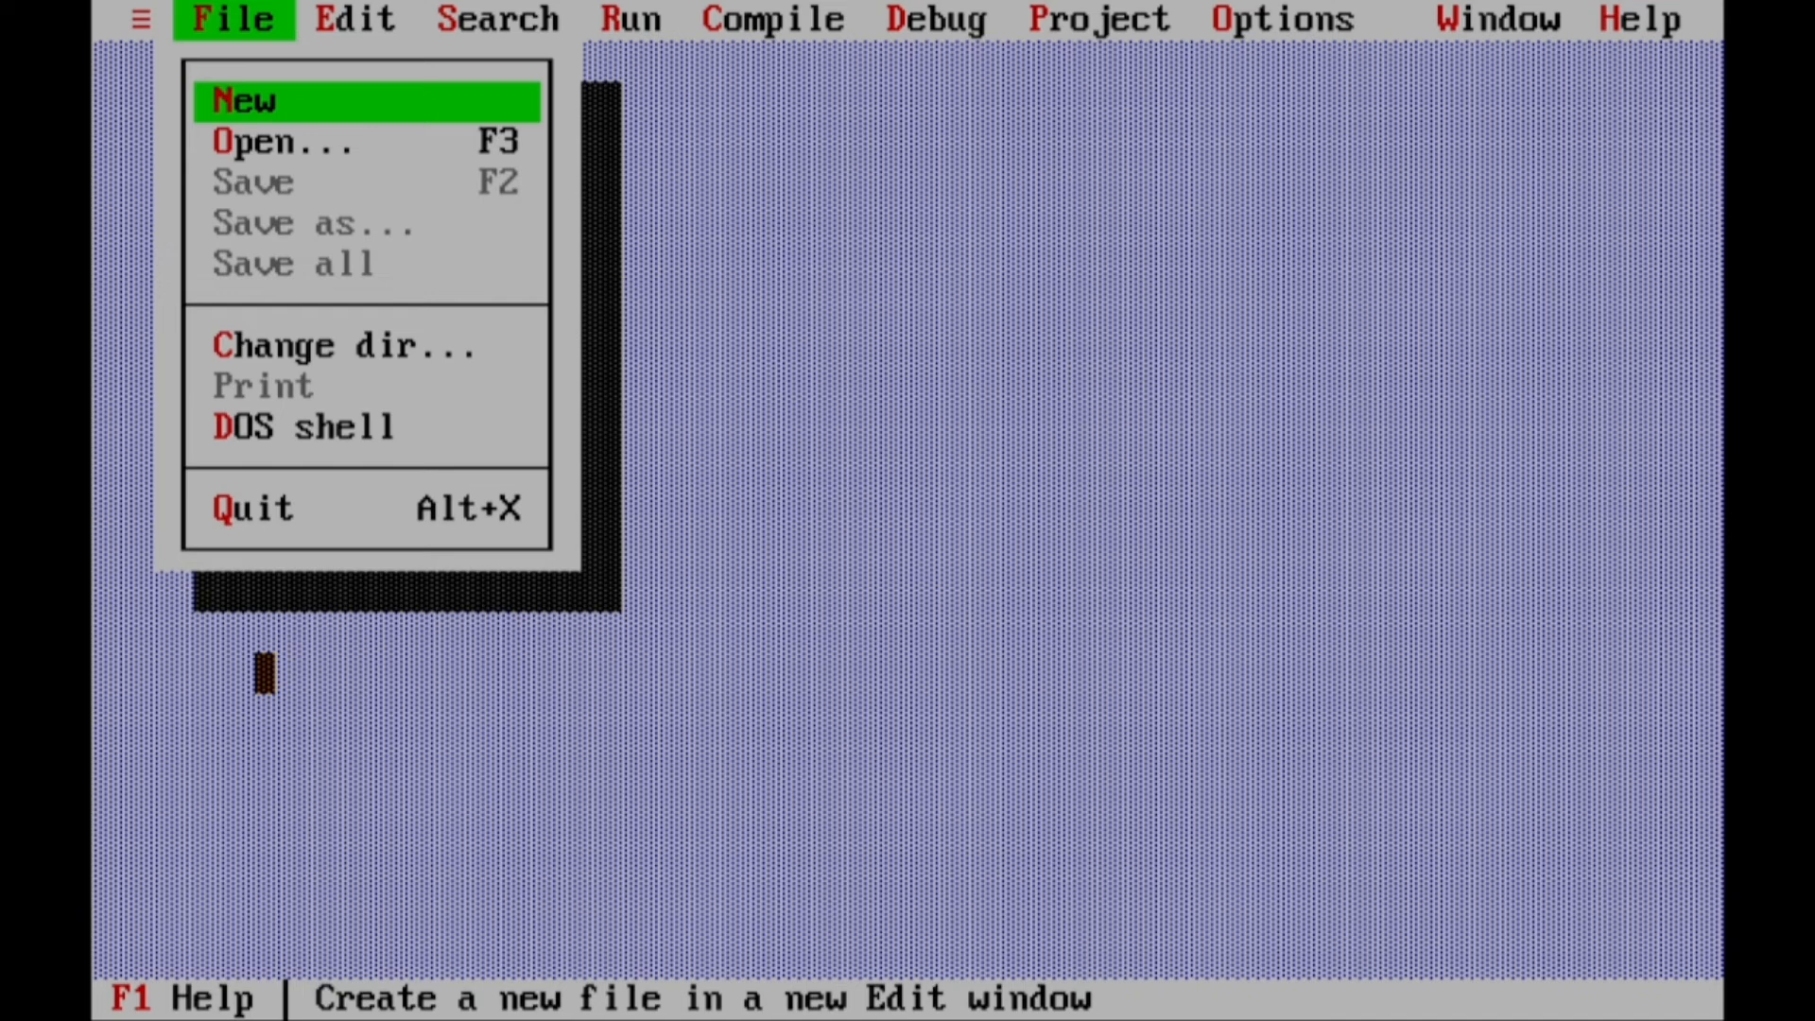
{"action": "key", "text": "Escape"}
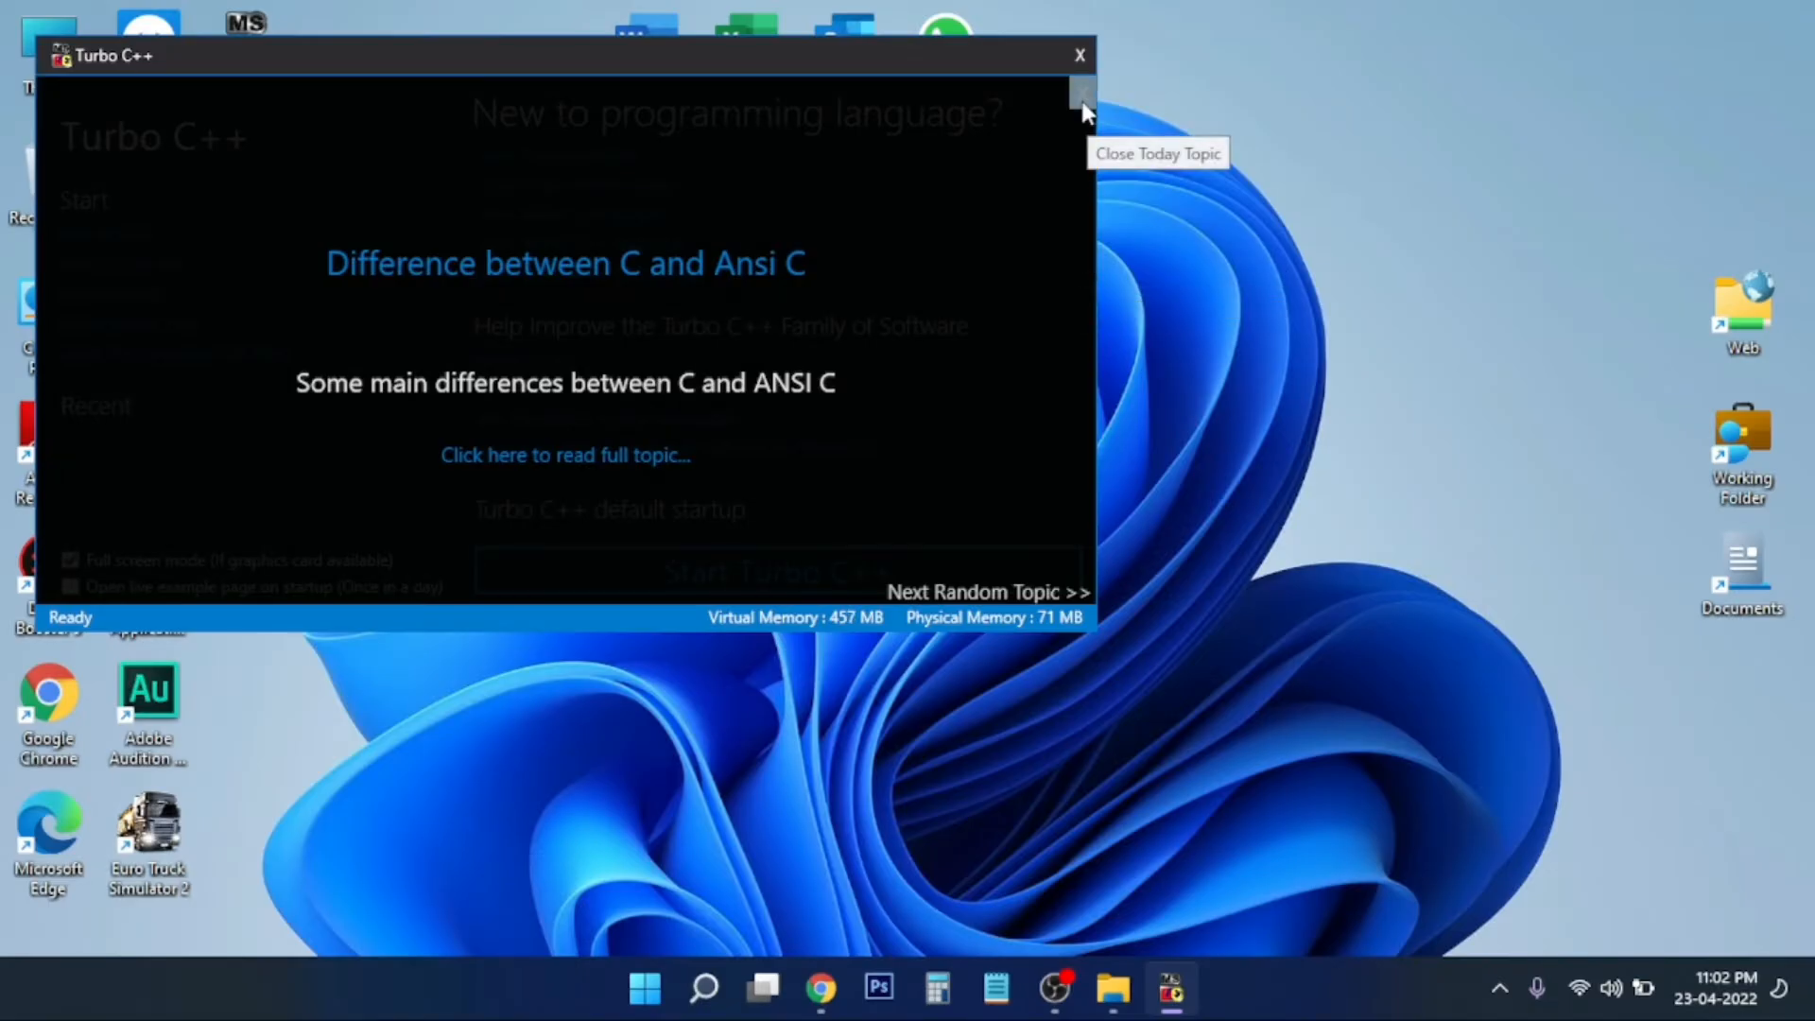
{"action": "left_click", "coordinate": [1084, 116]}
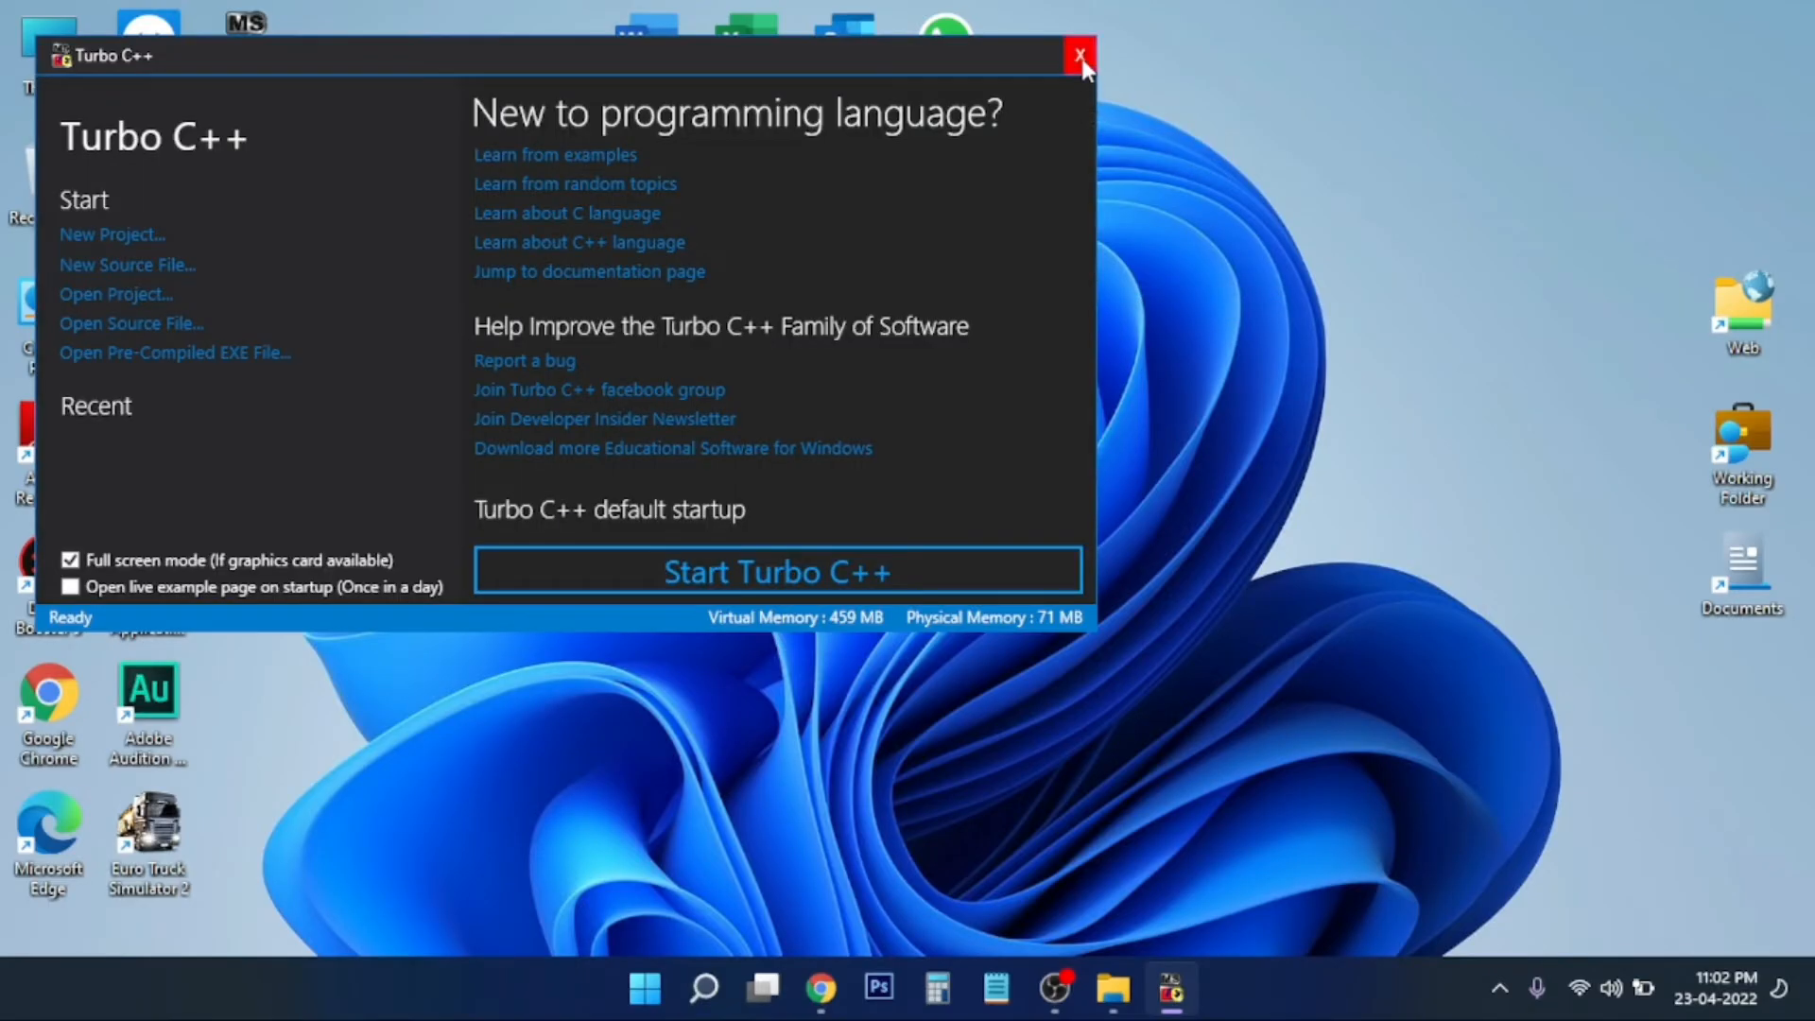
{"action": "left_click", "coordinate": [1081, 59]}
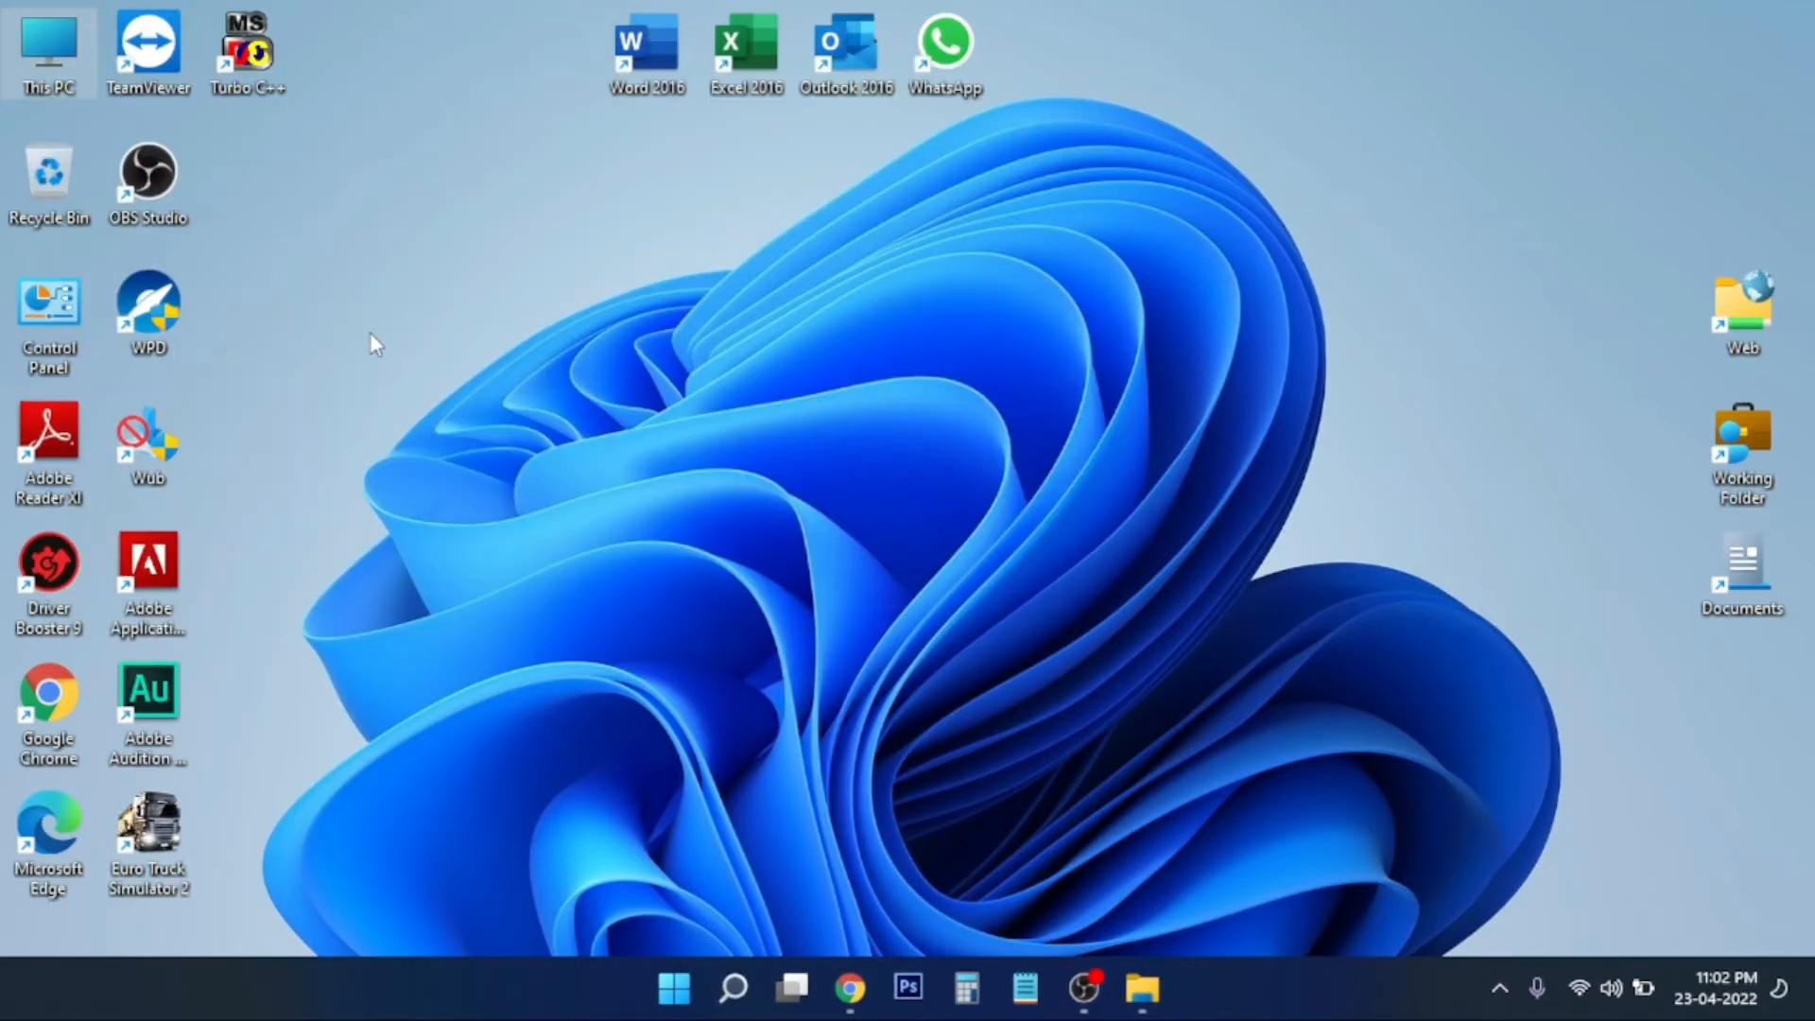
- Switch to File Explorer and open C:\TURBOC3\SOURCE to examine the compiled program files
{"action": "left_click", "coordinate": [251, 85]}
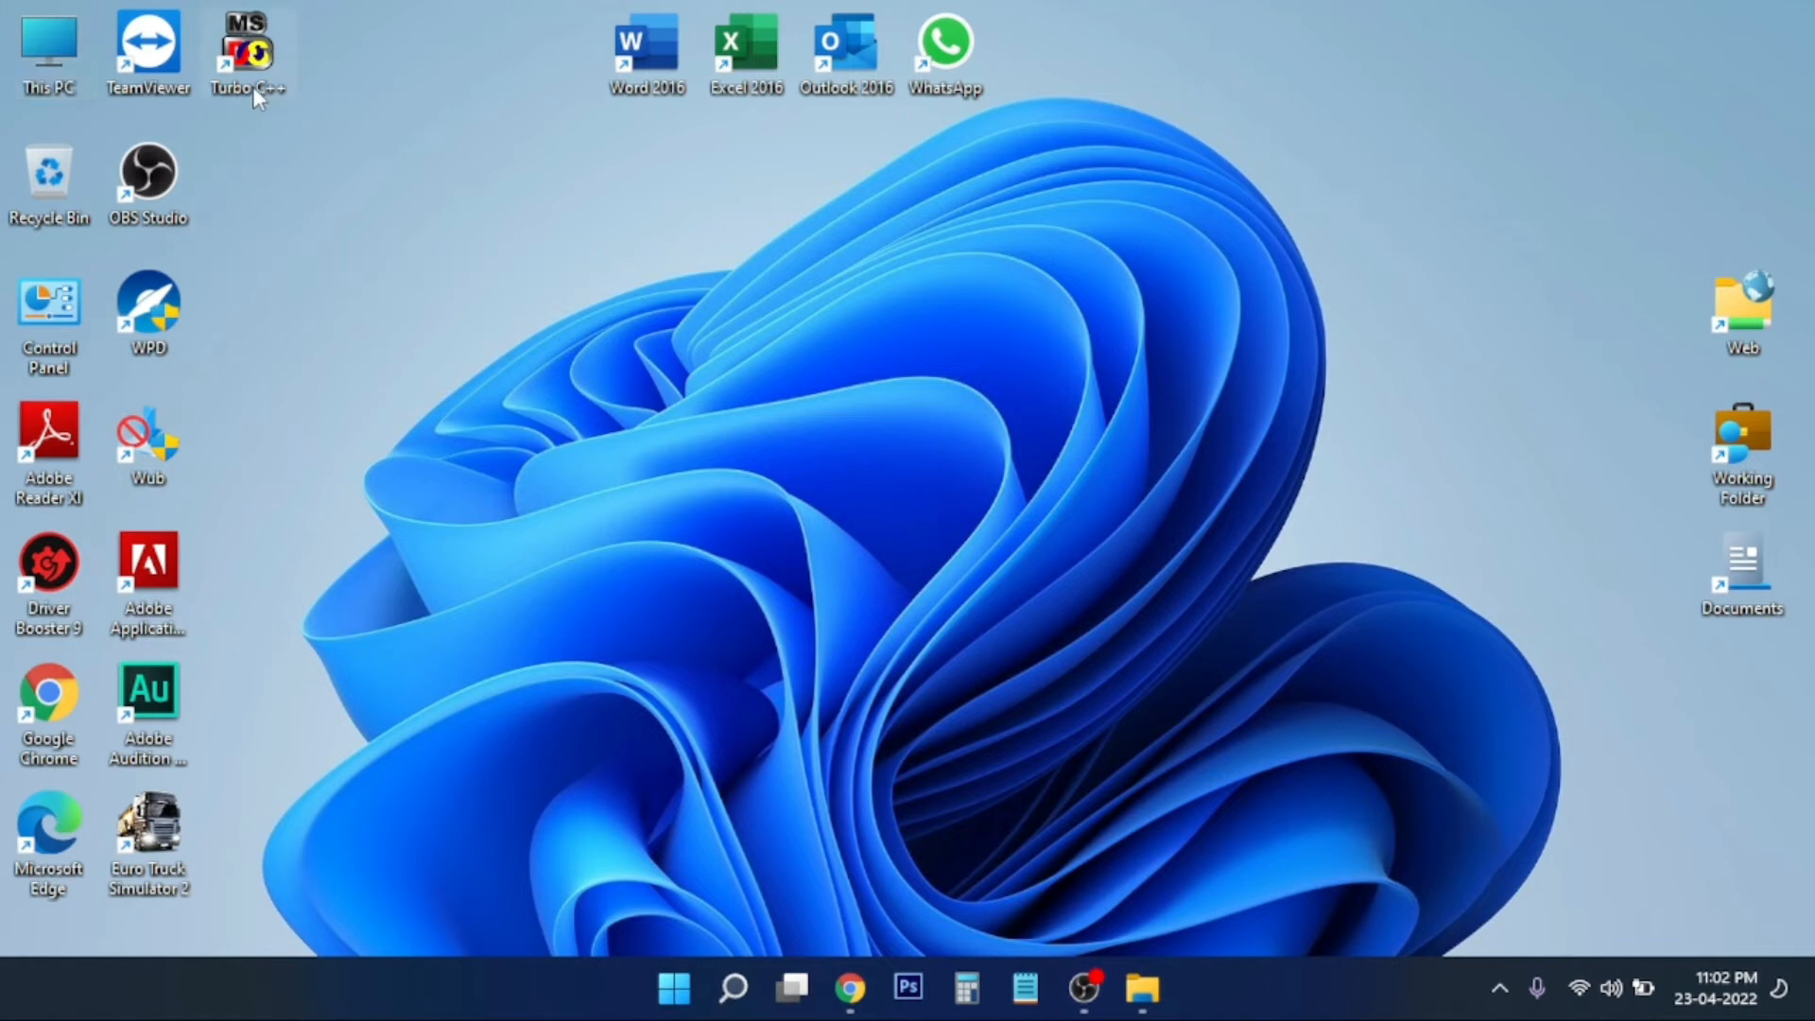
{"action": "left_click", "coordinate": [46, 44]}
{"action": "double_click", "coordinate": [45, 43]}
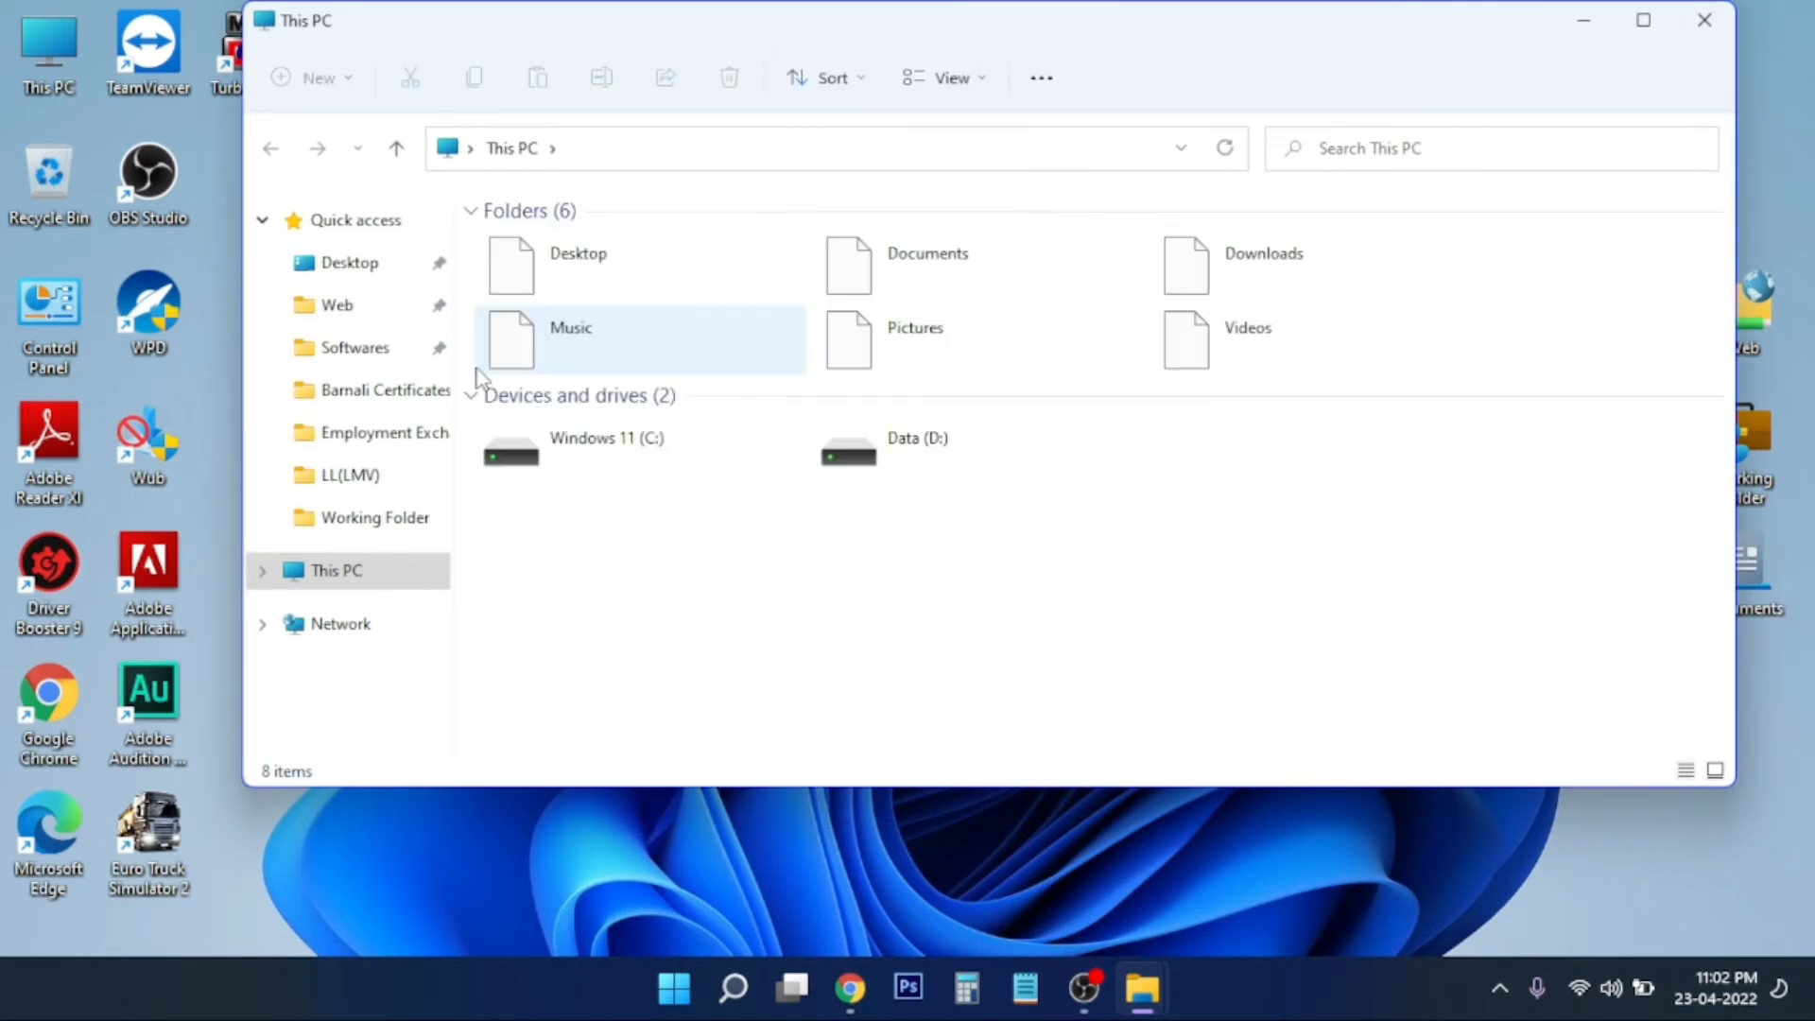
{"action": "double_click", "coordinate": [628, 473]}
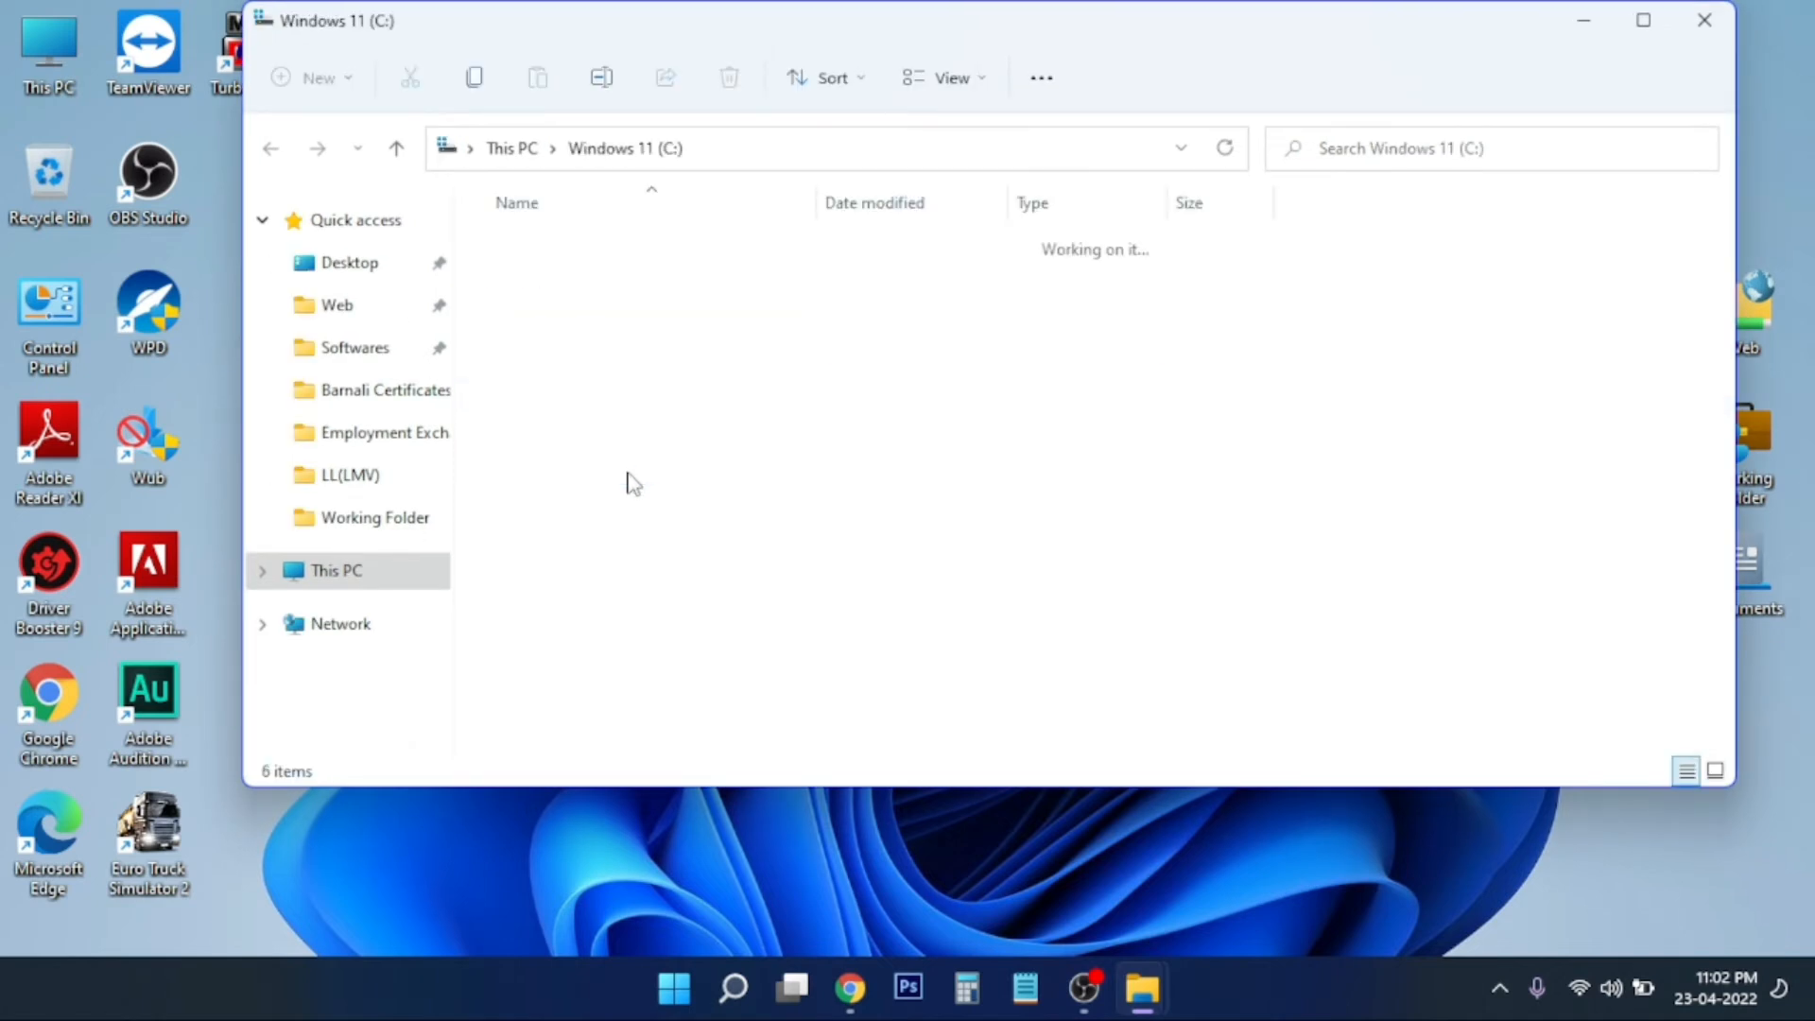
{"action": "double_click", "coordinate": [557, 371]}
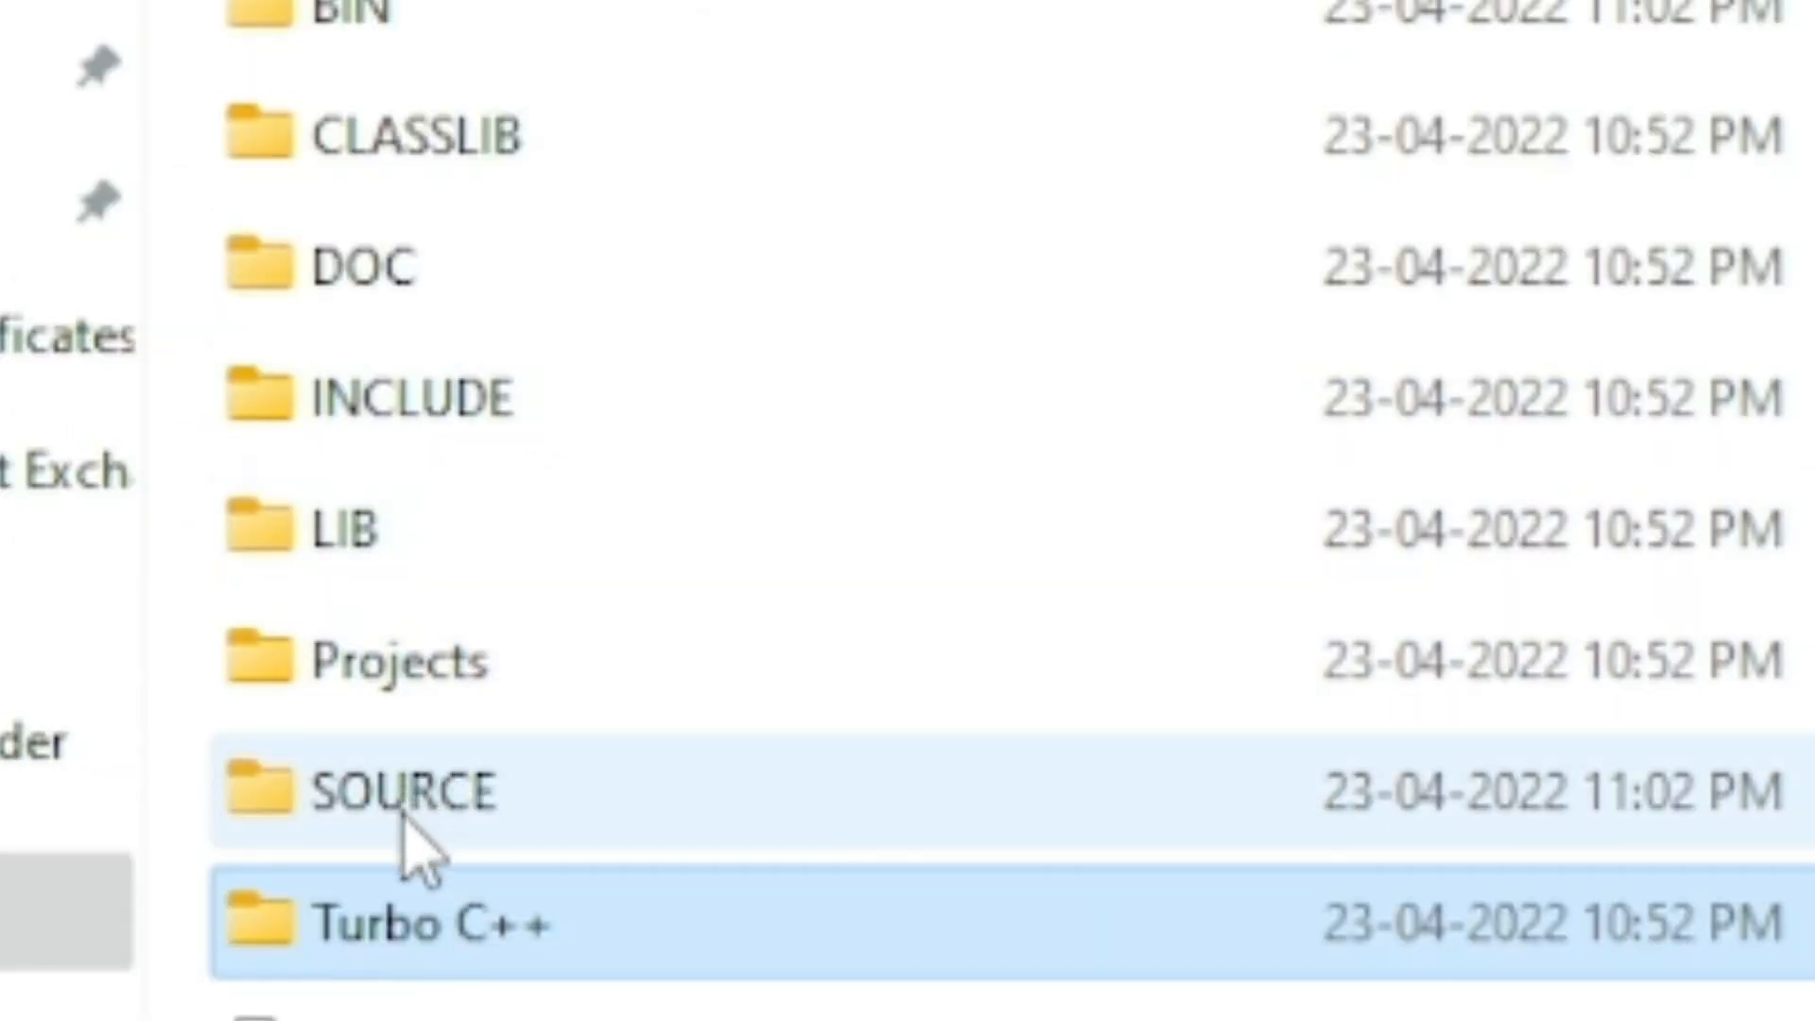
{"action": "double_click", "coordinate": [413, 784]}
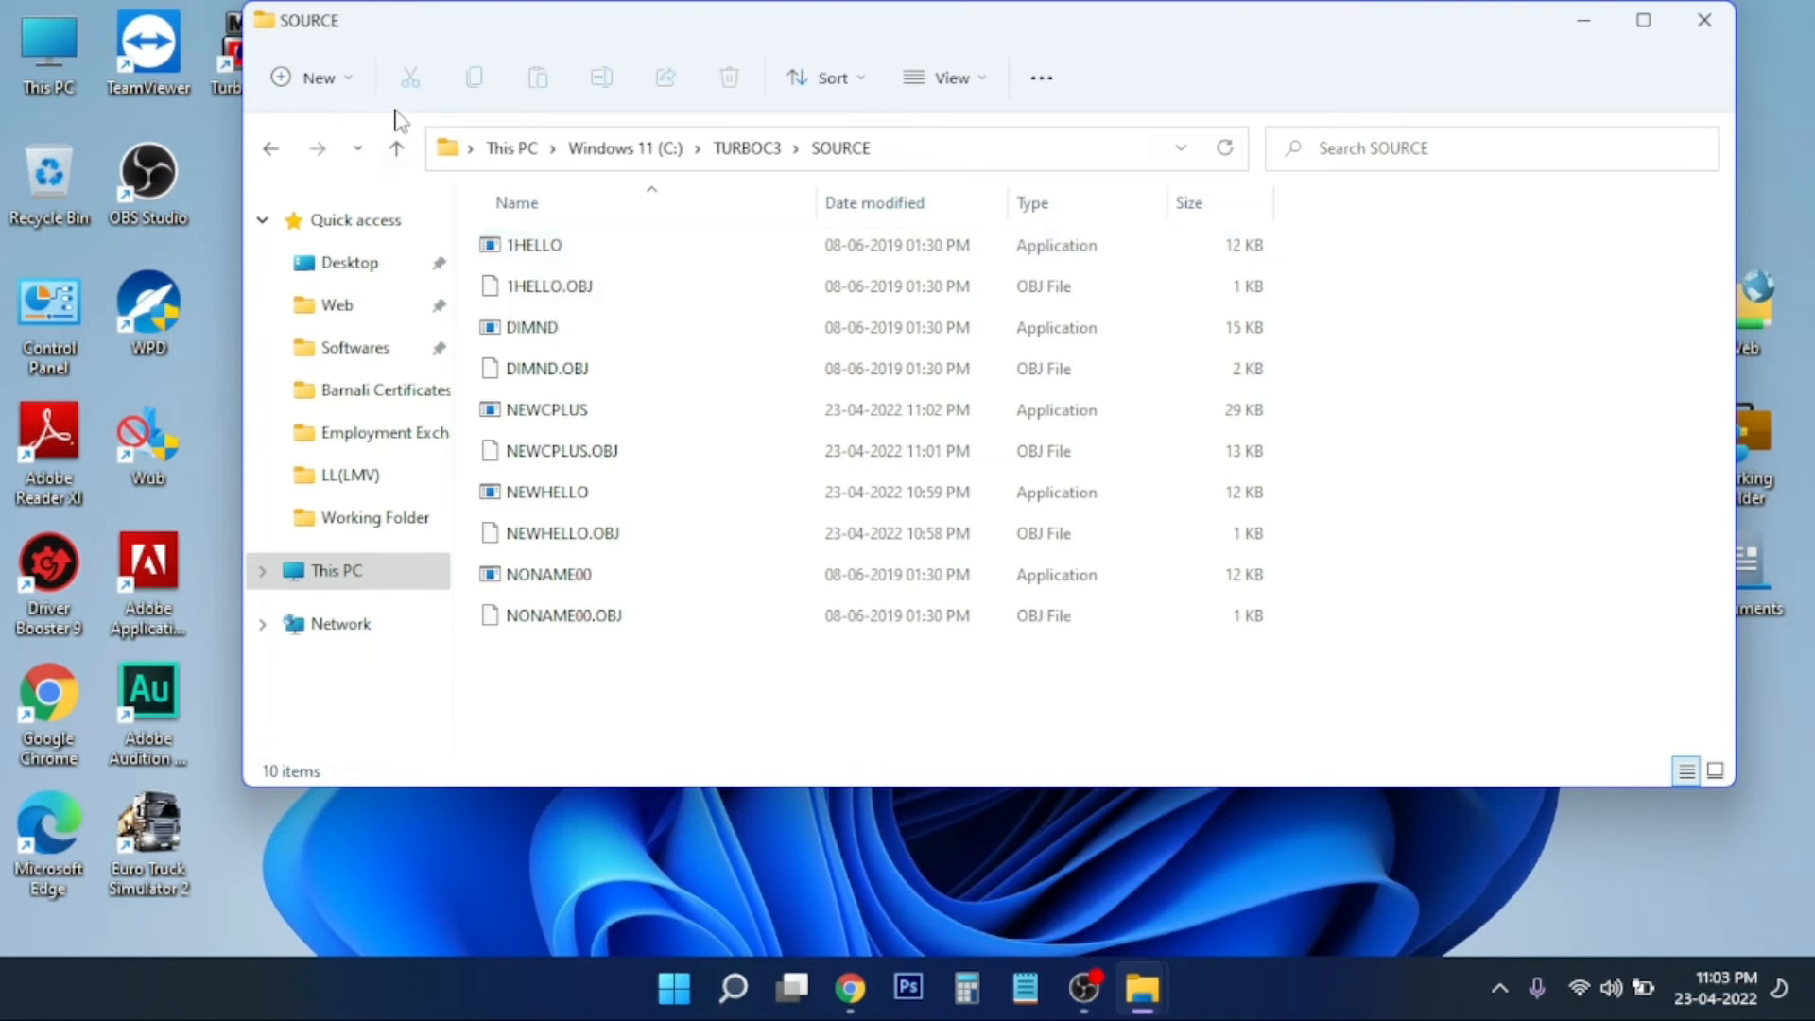
- Open the BIN folder in TURBOC3 and locate the saved NEWCPLUS.CPP and NEWHELLO.C source files
{"action": "left_click", "coordinate": [399, 147]}
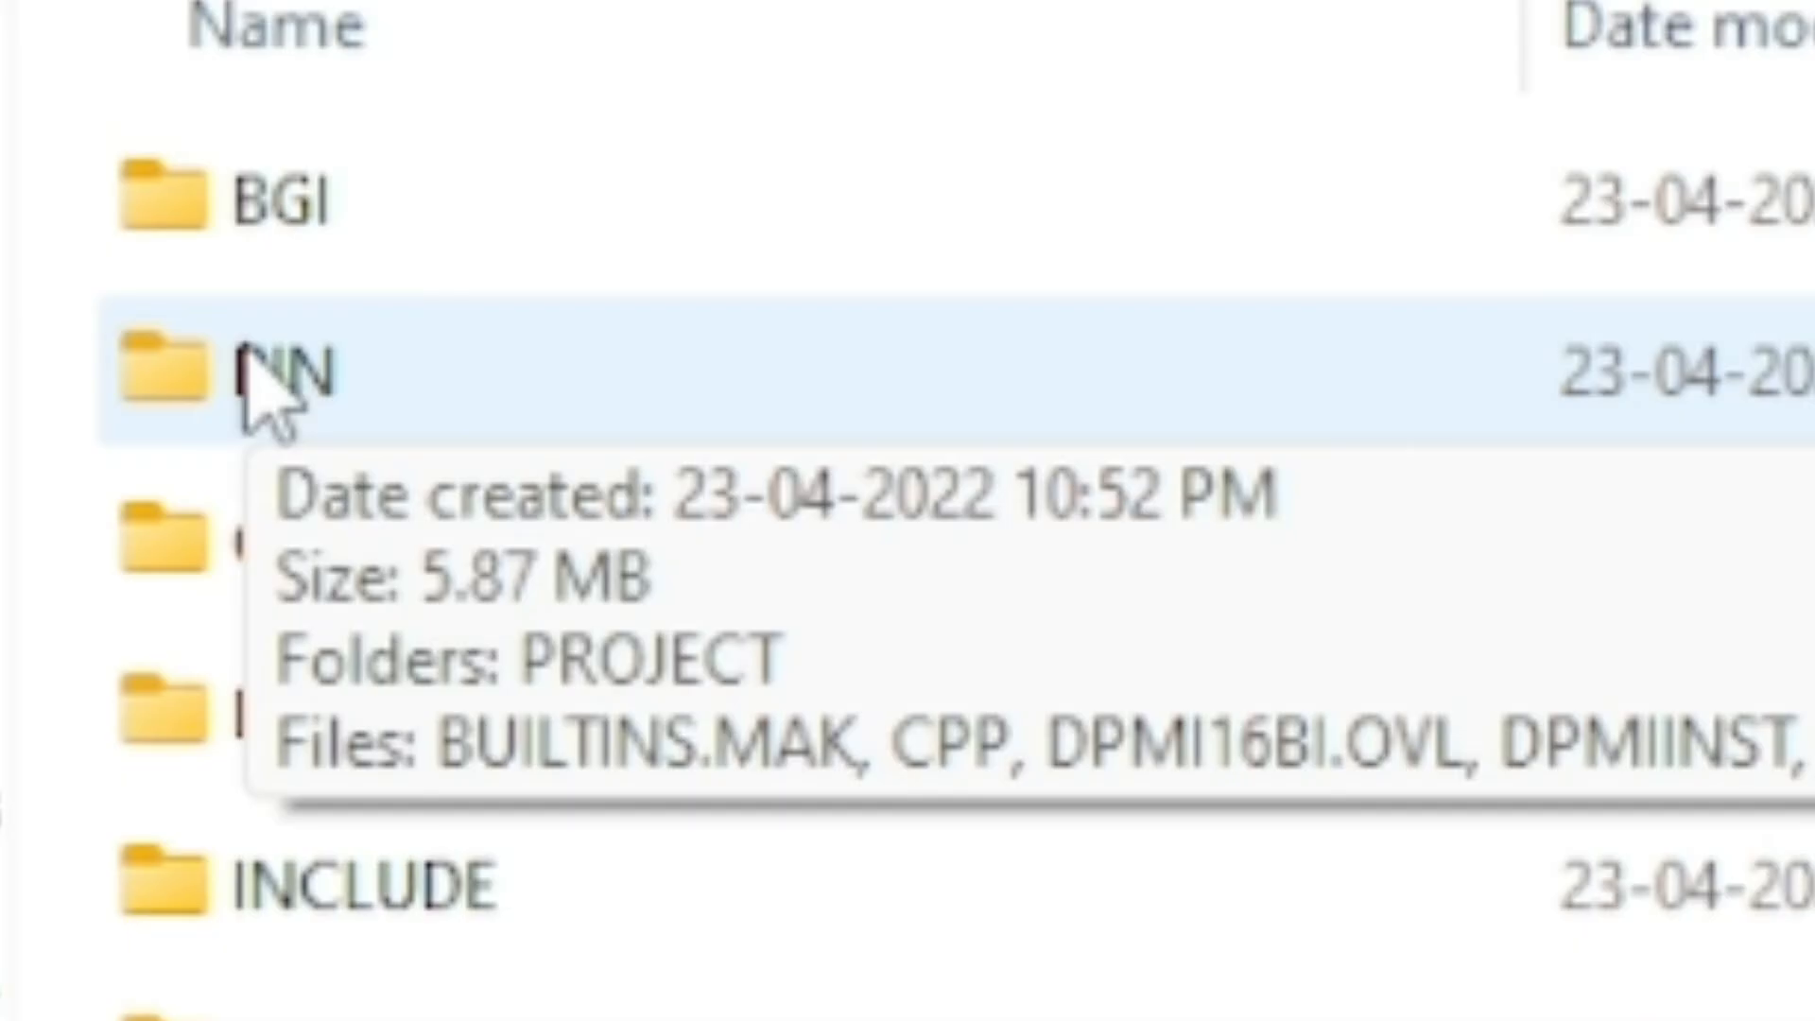
{"action": "left_click", "coordinate": [511, 282]}
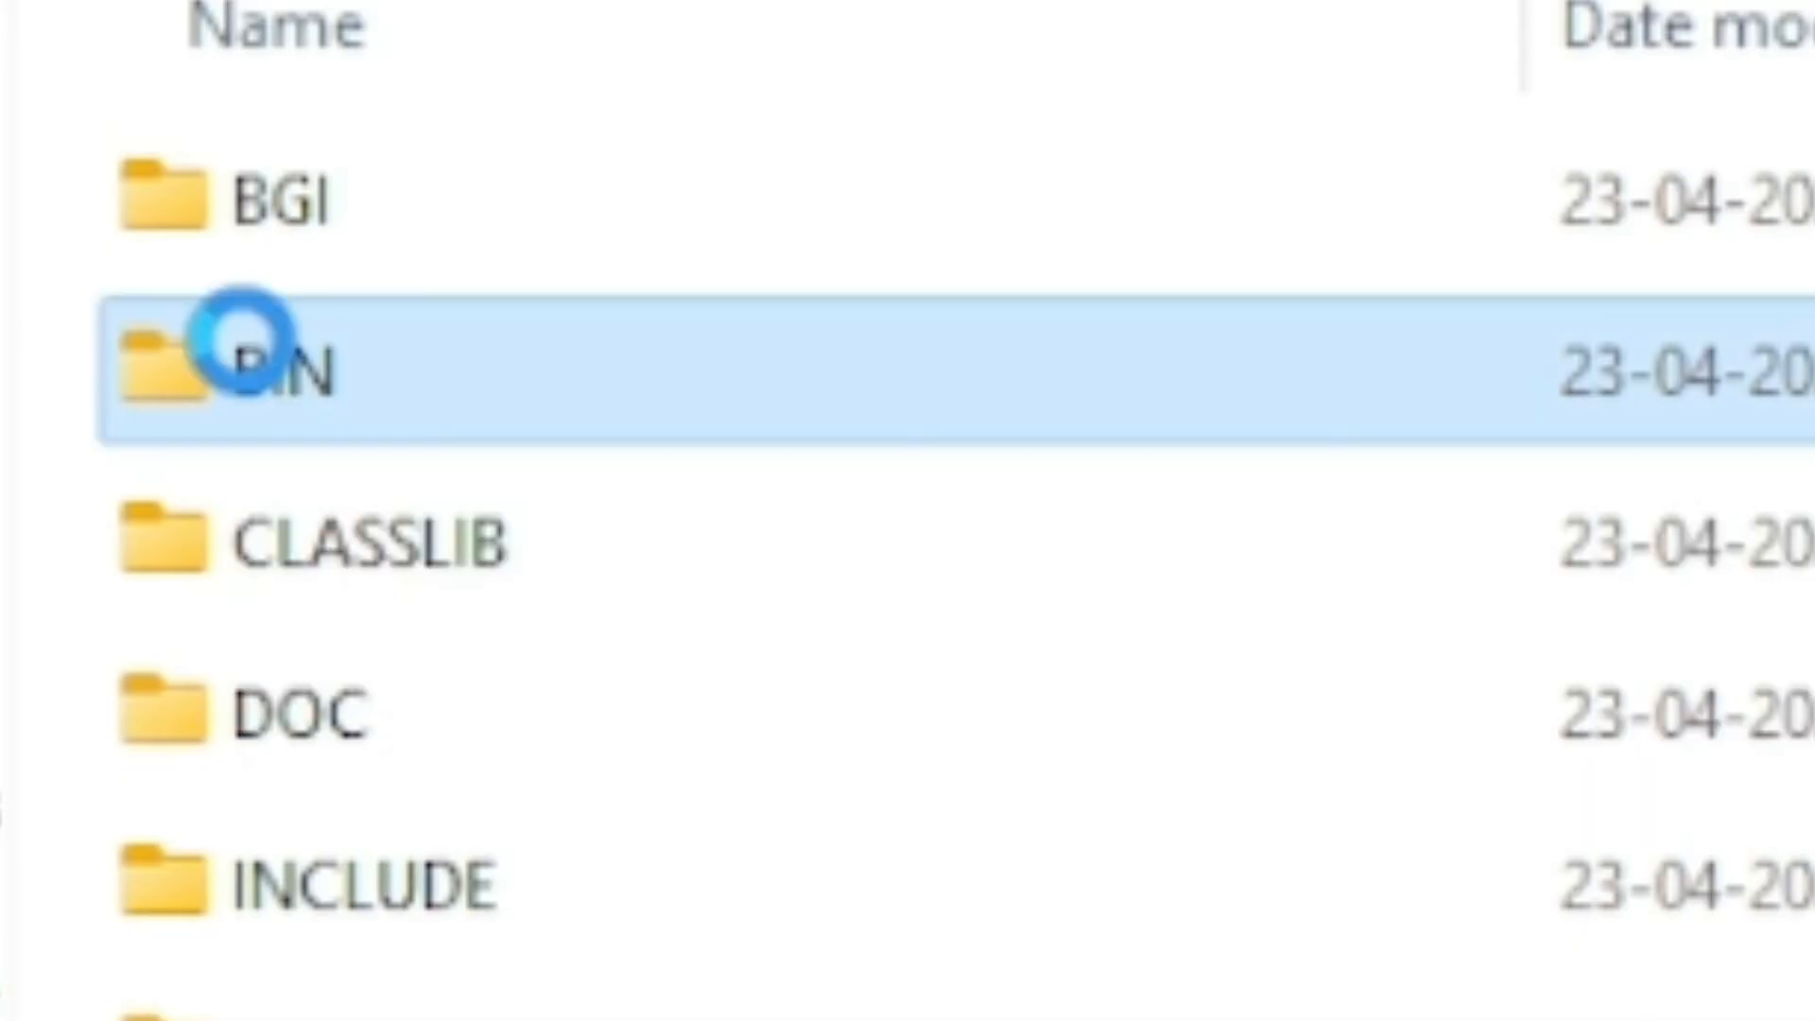
{"action": "double_click", "coordinate": [244, 345]}
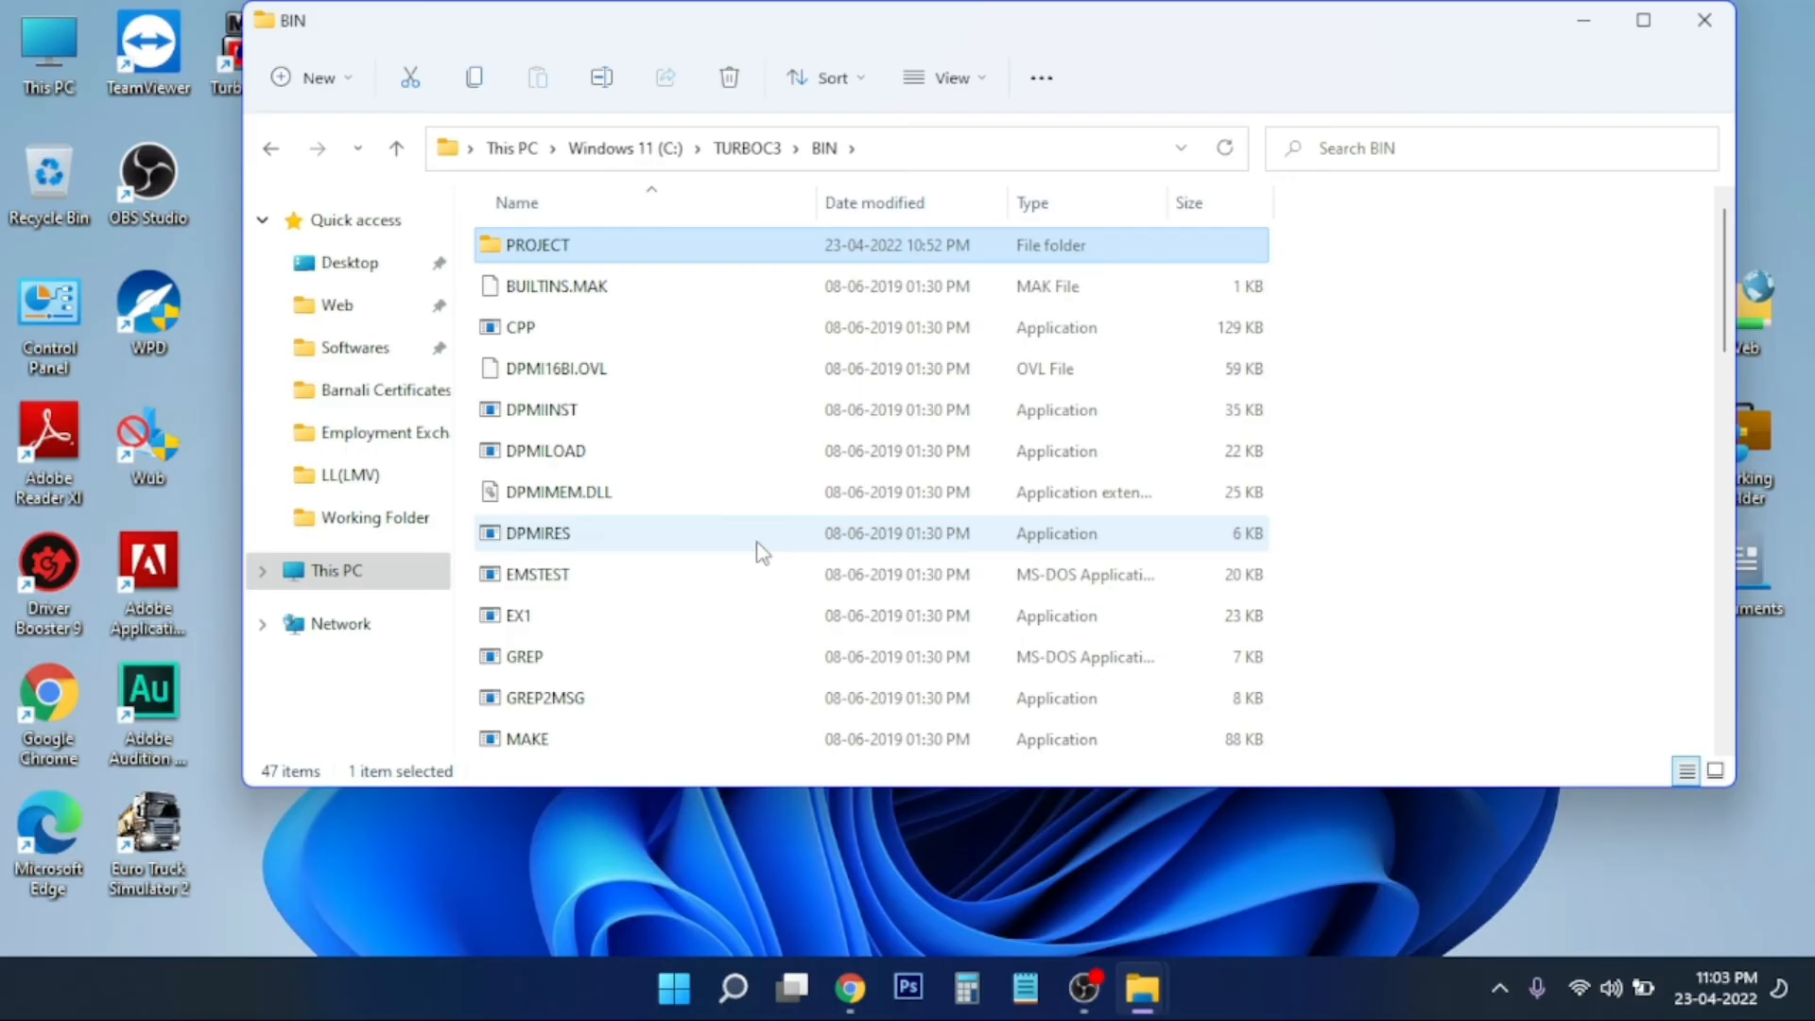
{"action": "scroll", "coordinate": [759, 543], "scroll_direction": "down", "scroll_amount": 2}
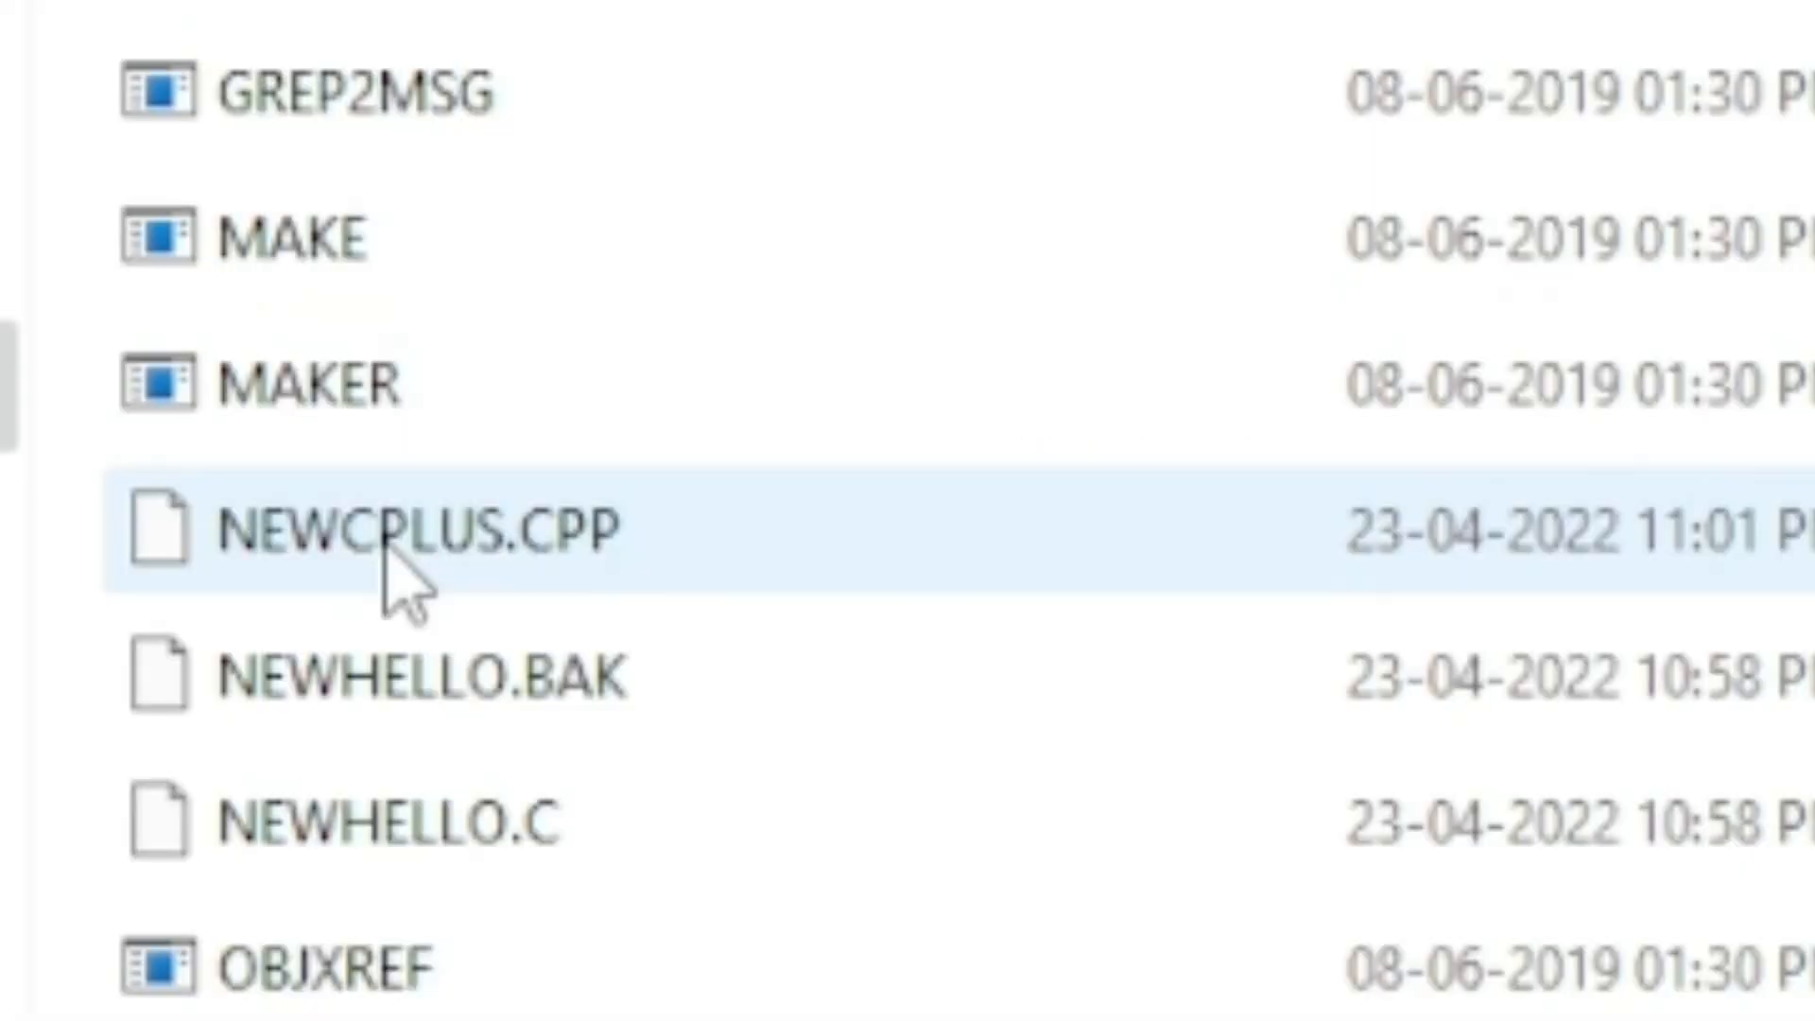
- Open NEWCPLUS.CPP from the BIN folder with Notepad, without making it the default for .CPP files, view the code, and close it
{"action": "left_click", "coordinate": [554, 616]}
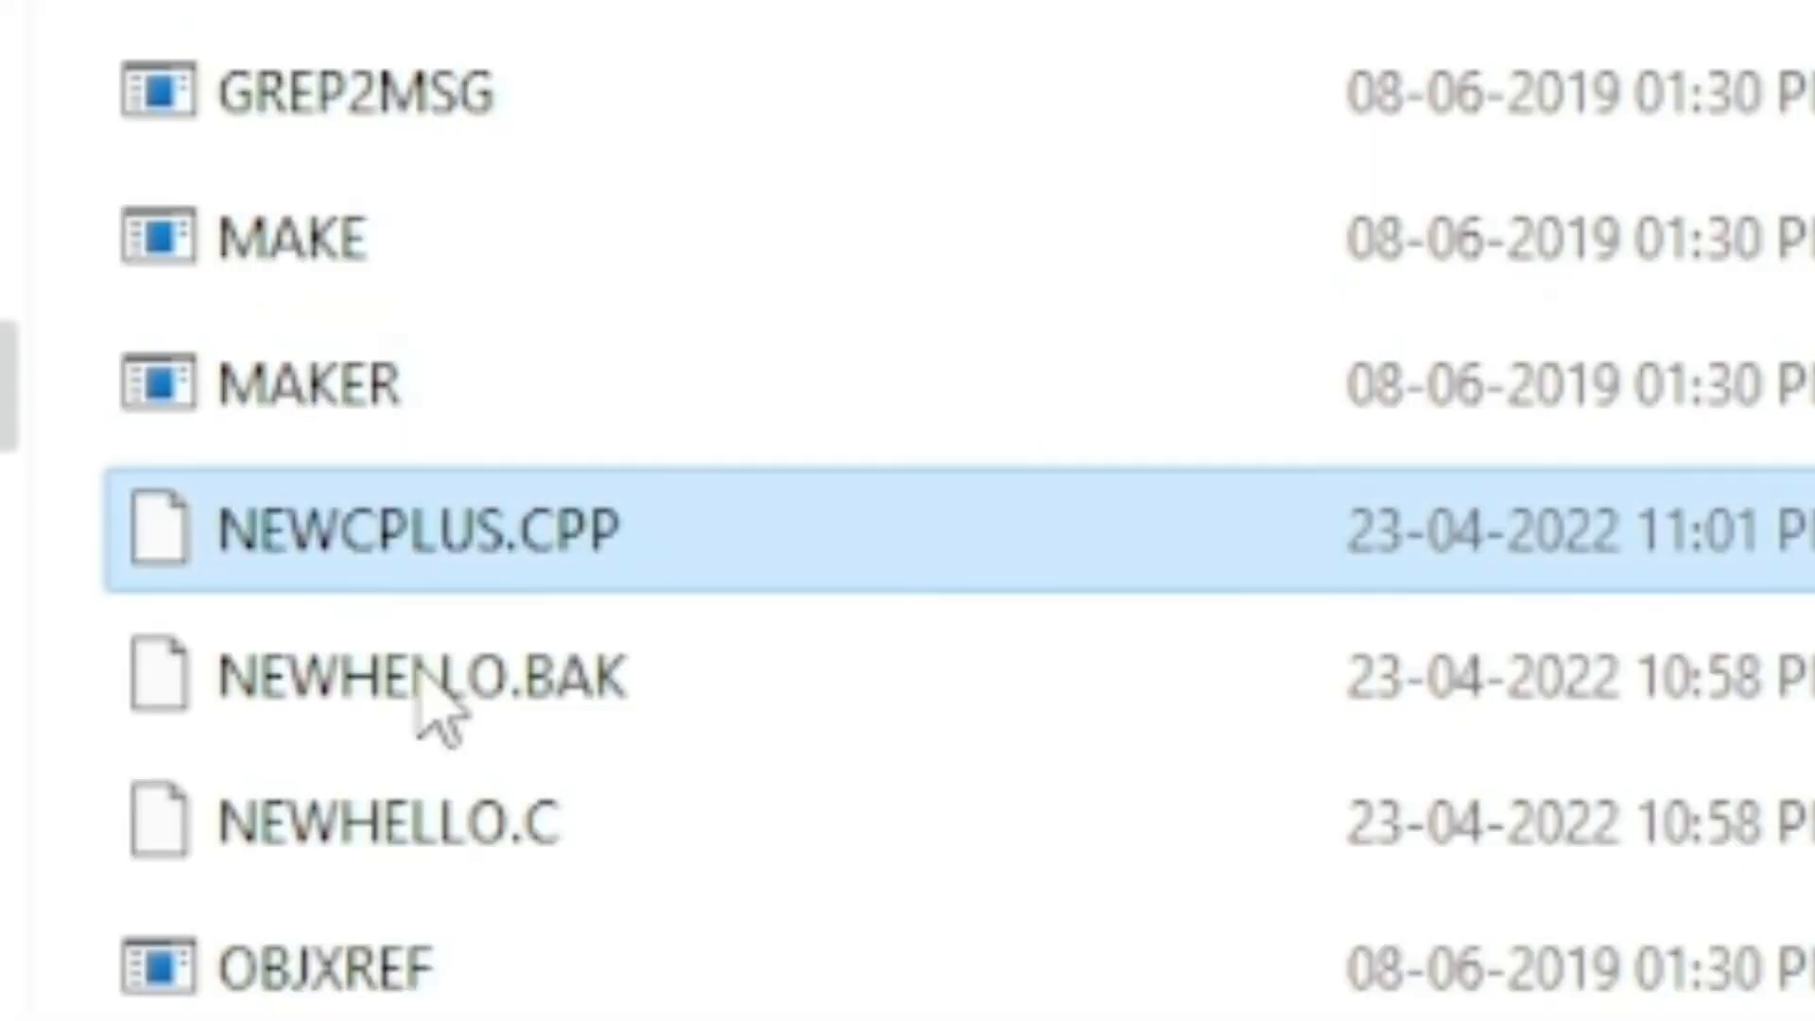
{"action": "left_click", "coordinate": [455, 815]}
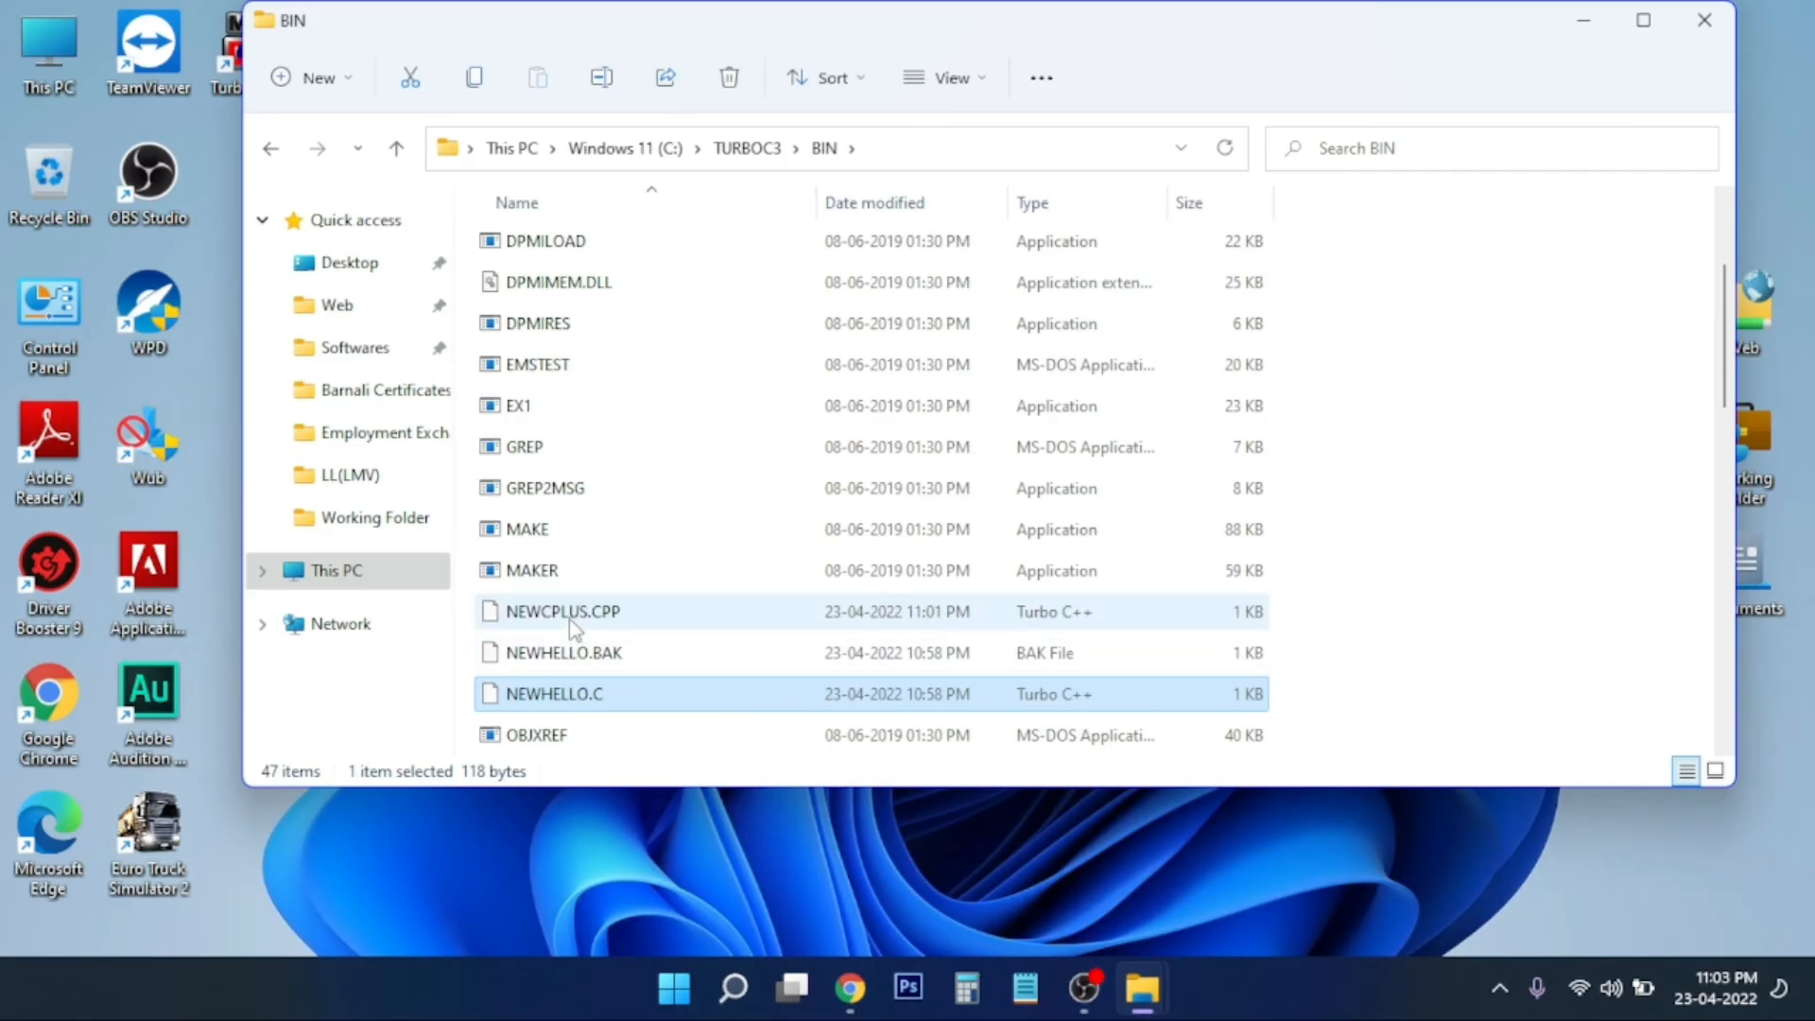
{"action": "left_click", "coordinate": [571, 614]}
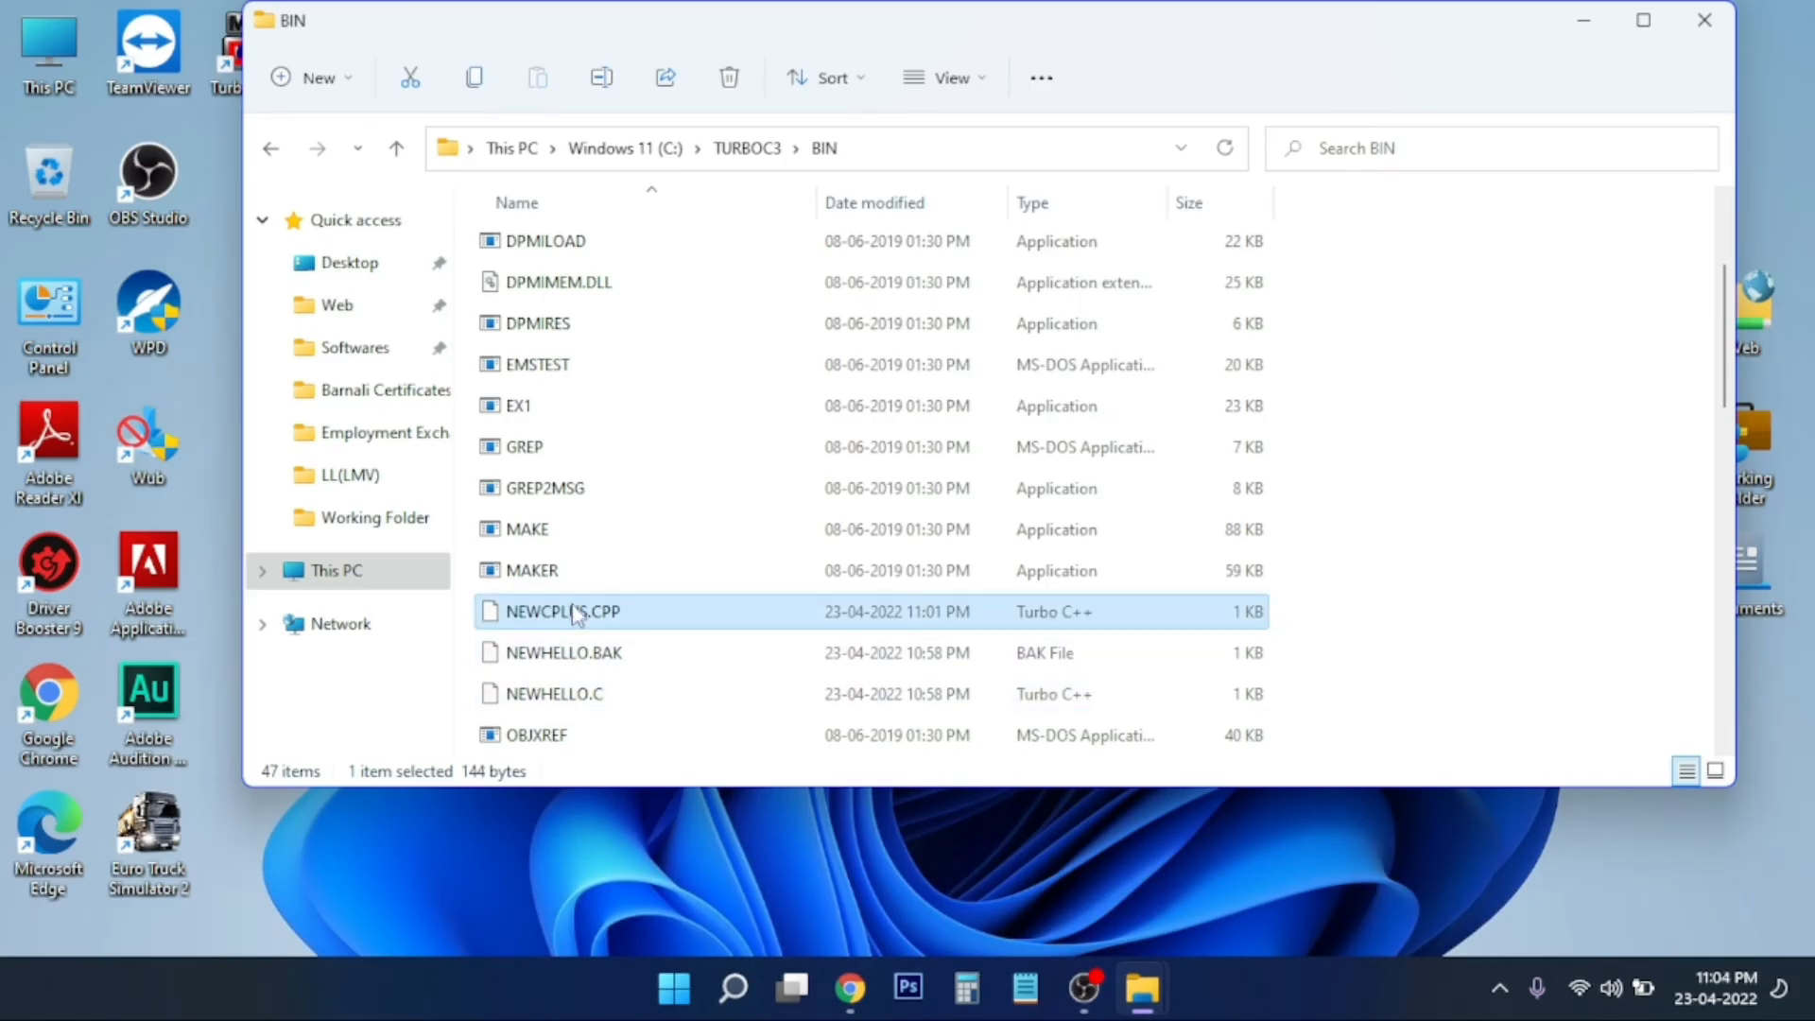
{"action": "right_click", "coordinate": [576, 614]}
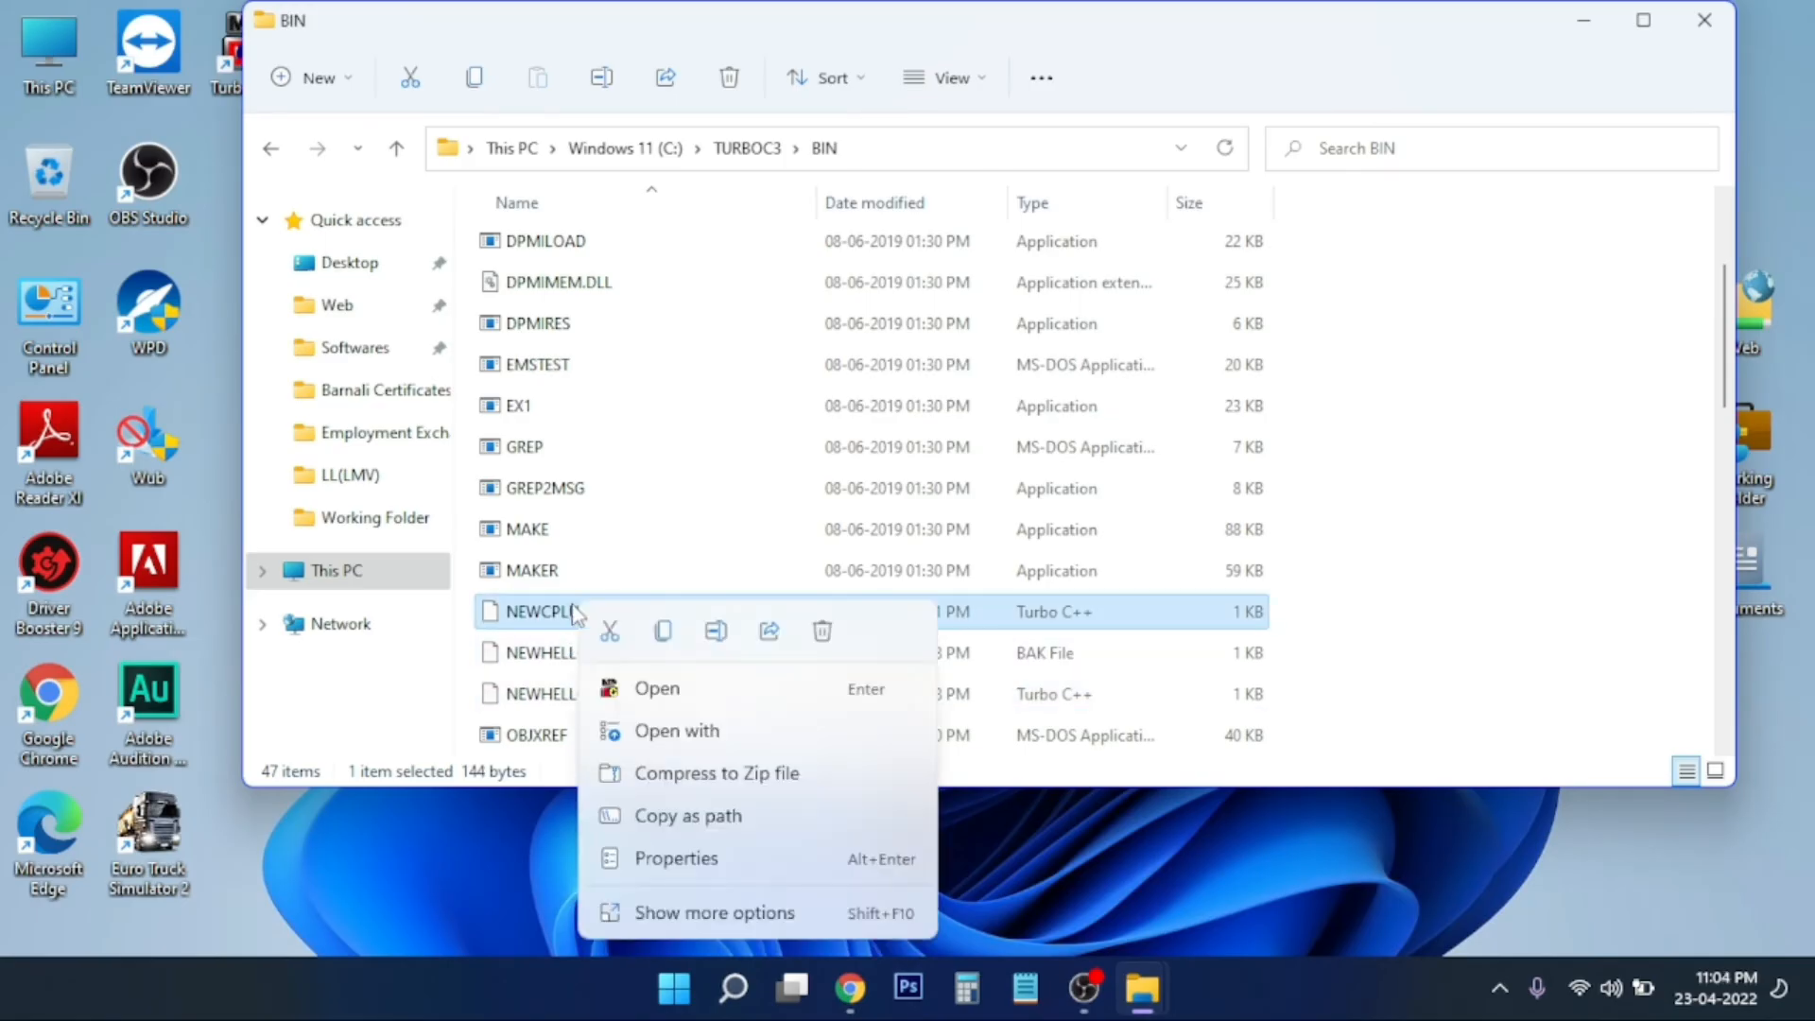
{"action": "left_click", "coordinate": [685, 910]}
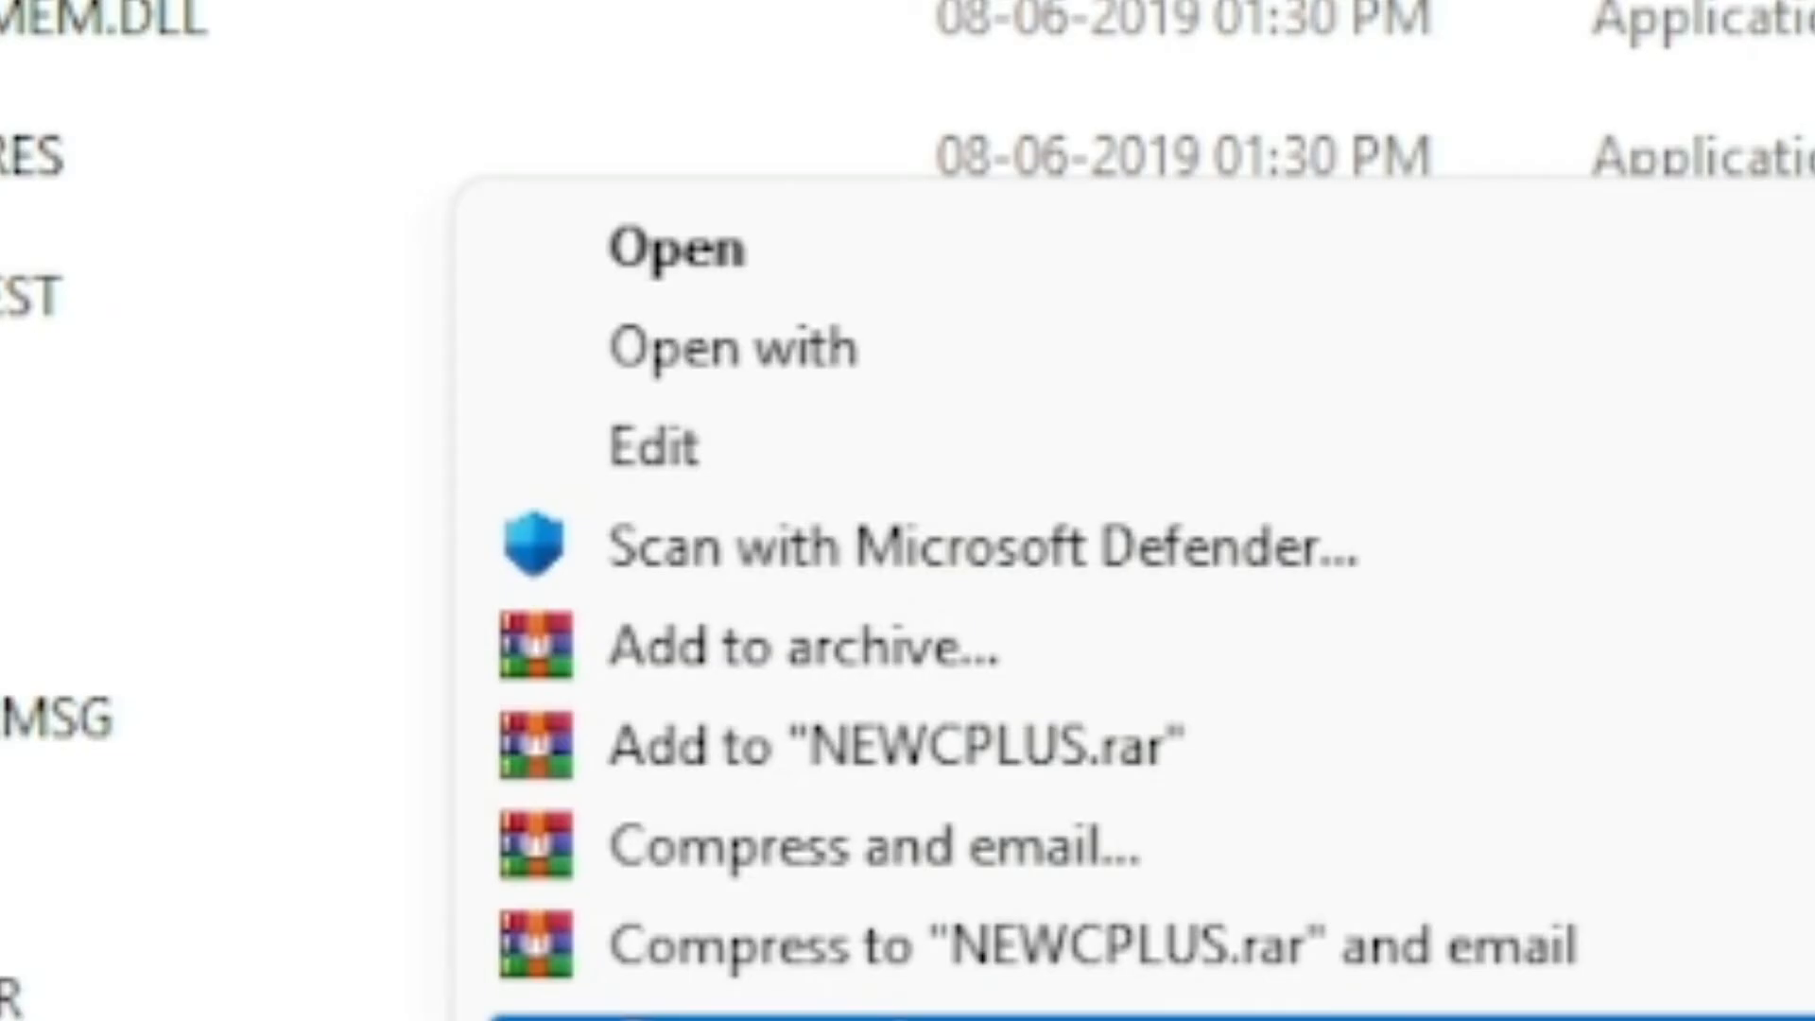
{"action": "left_click", "coordinate": [842, 348]}
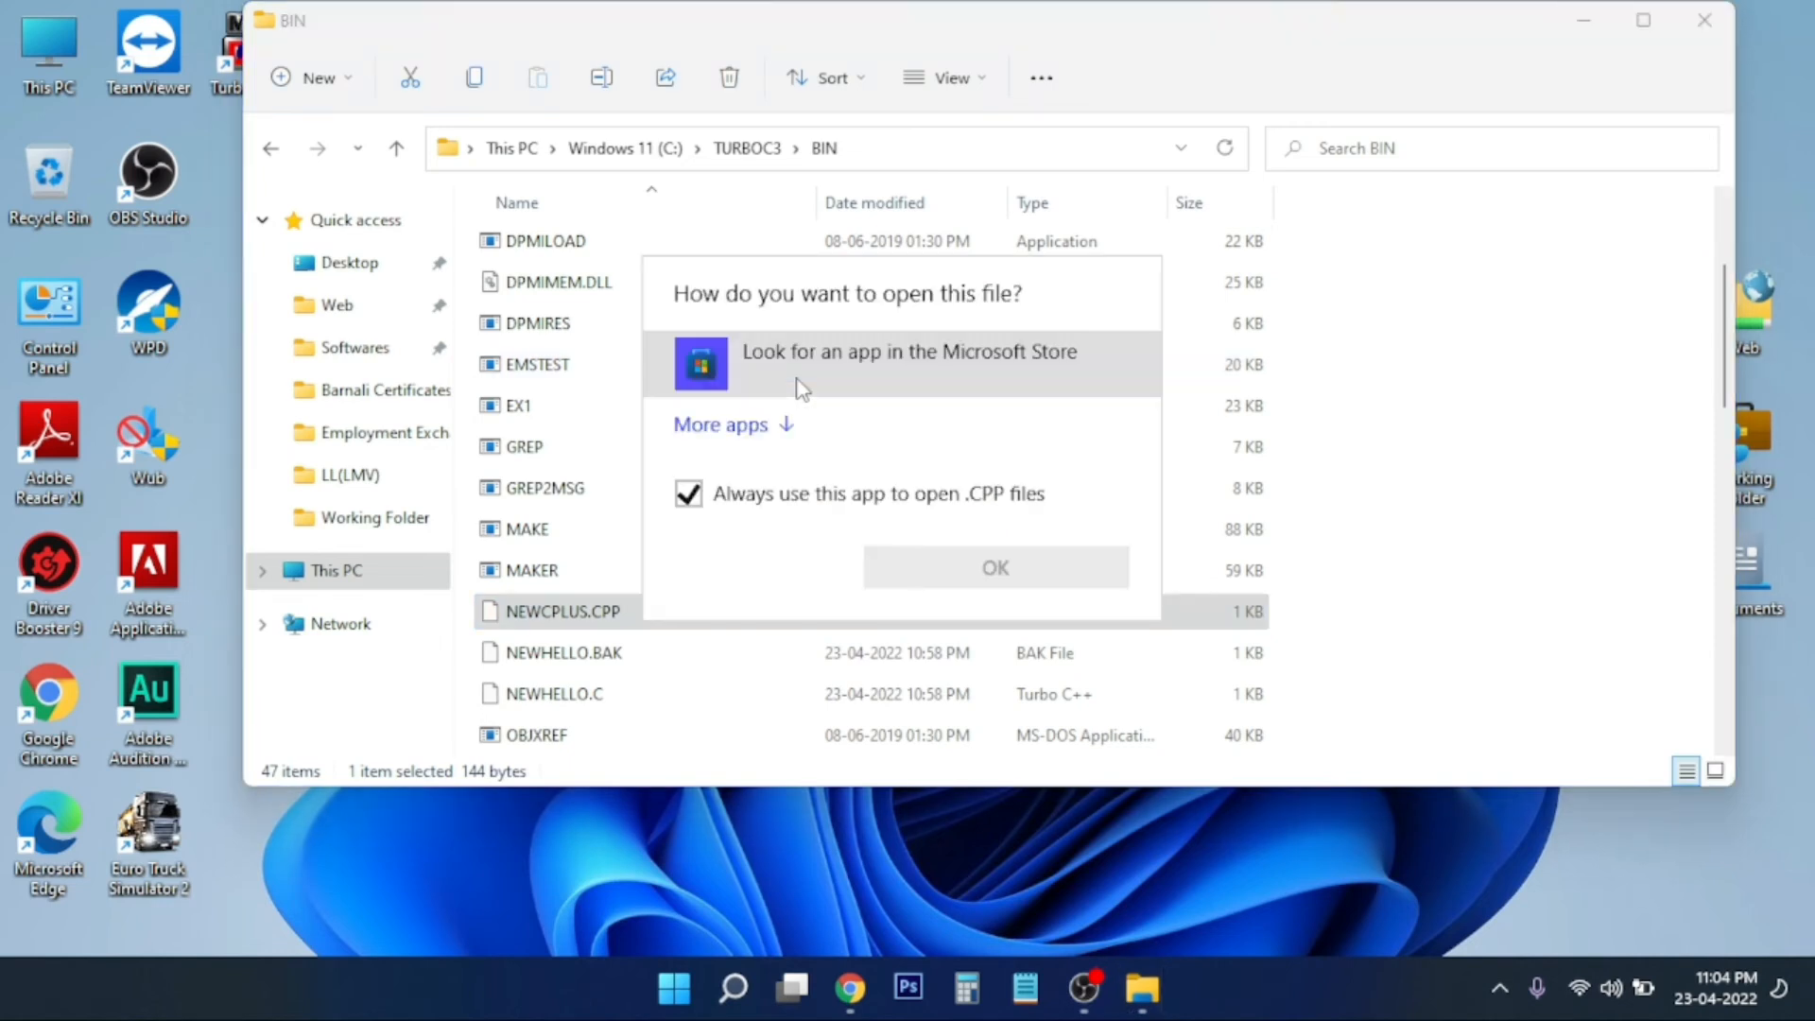
{"action": "left_click", "coordinate": [754, 424]}
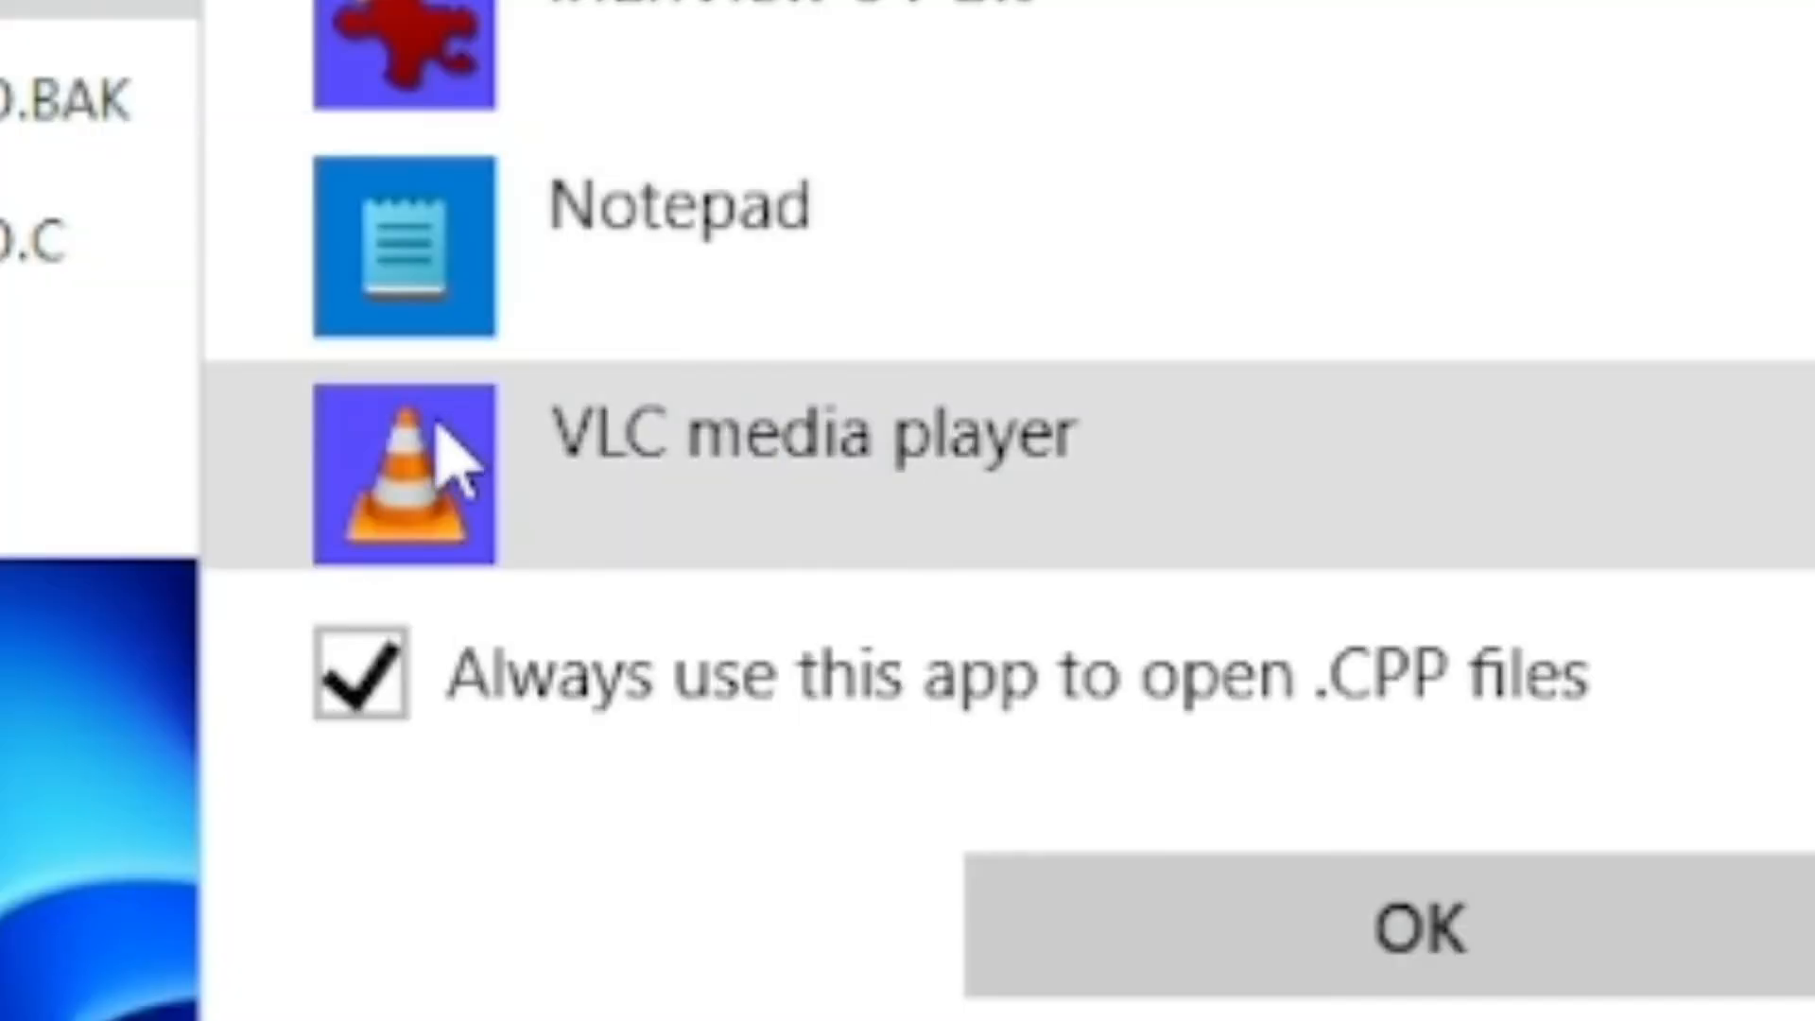
{"action": "left_click", "coordinate": [697, 813]}
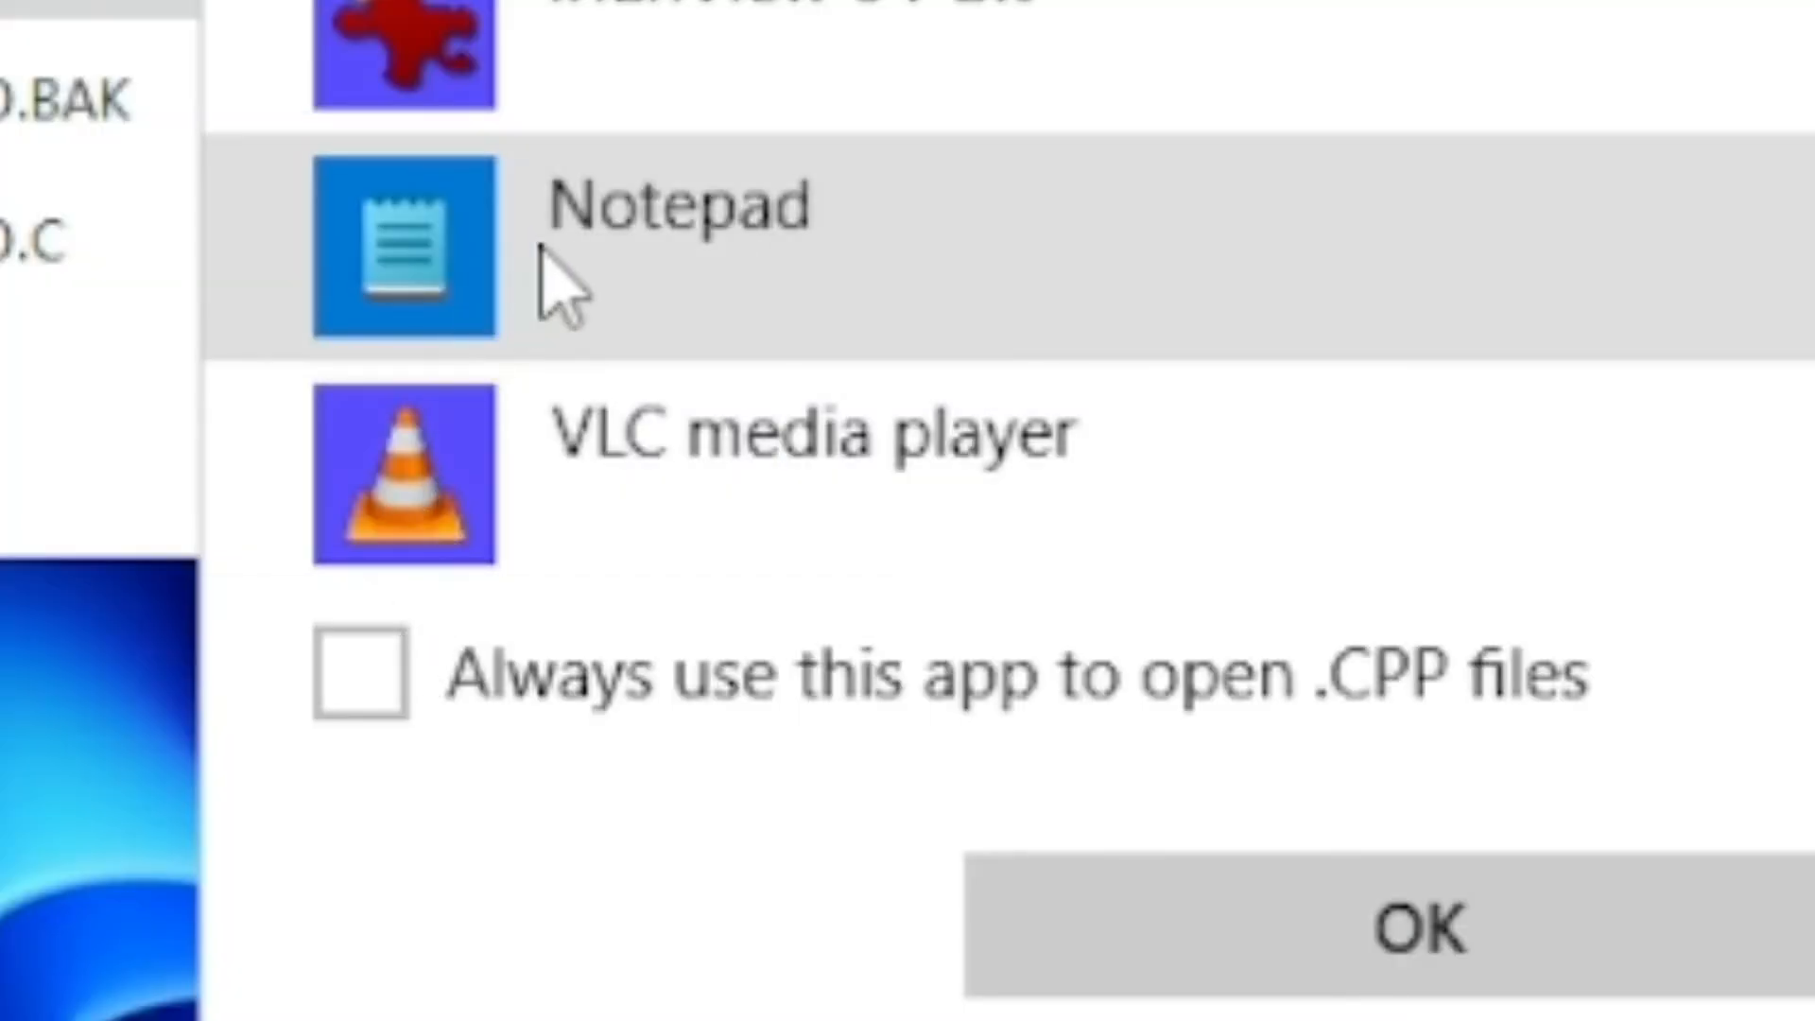
{"action": "left_click", "coordinate": [511, 303]}
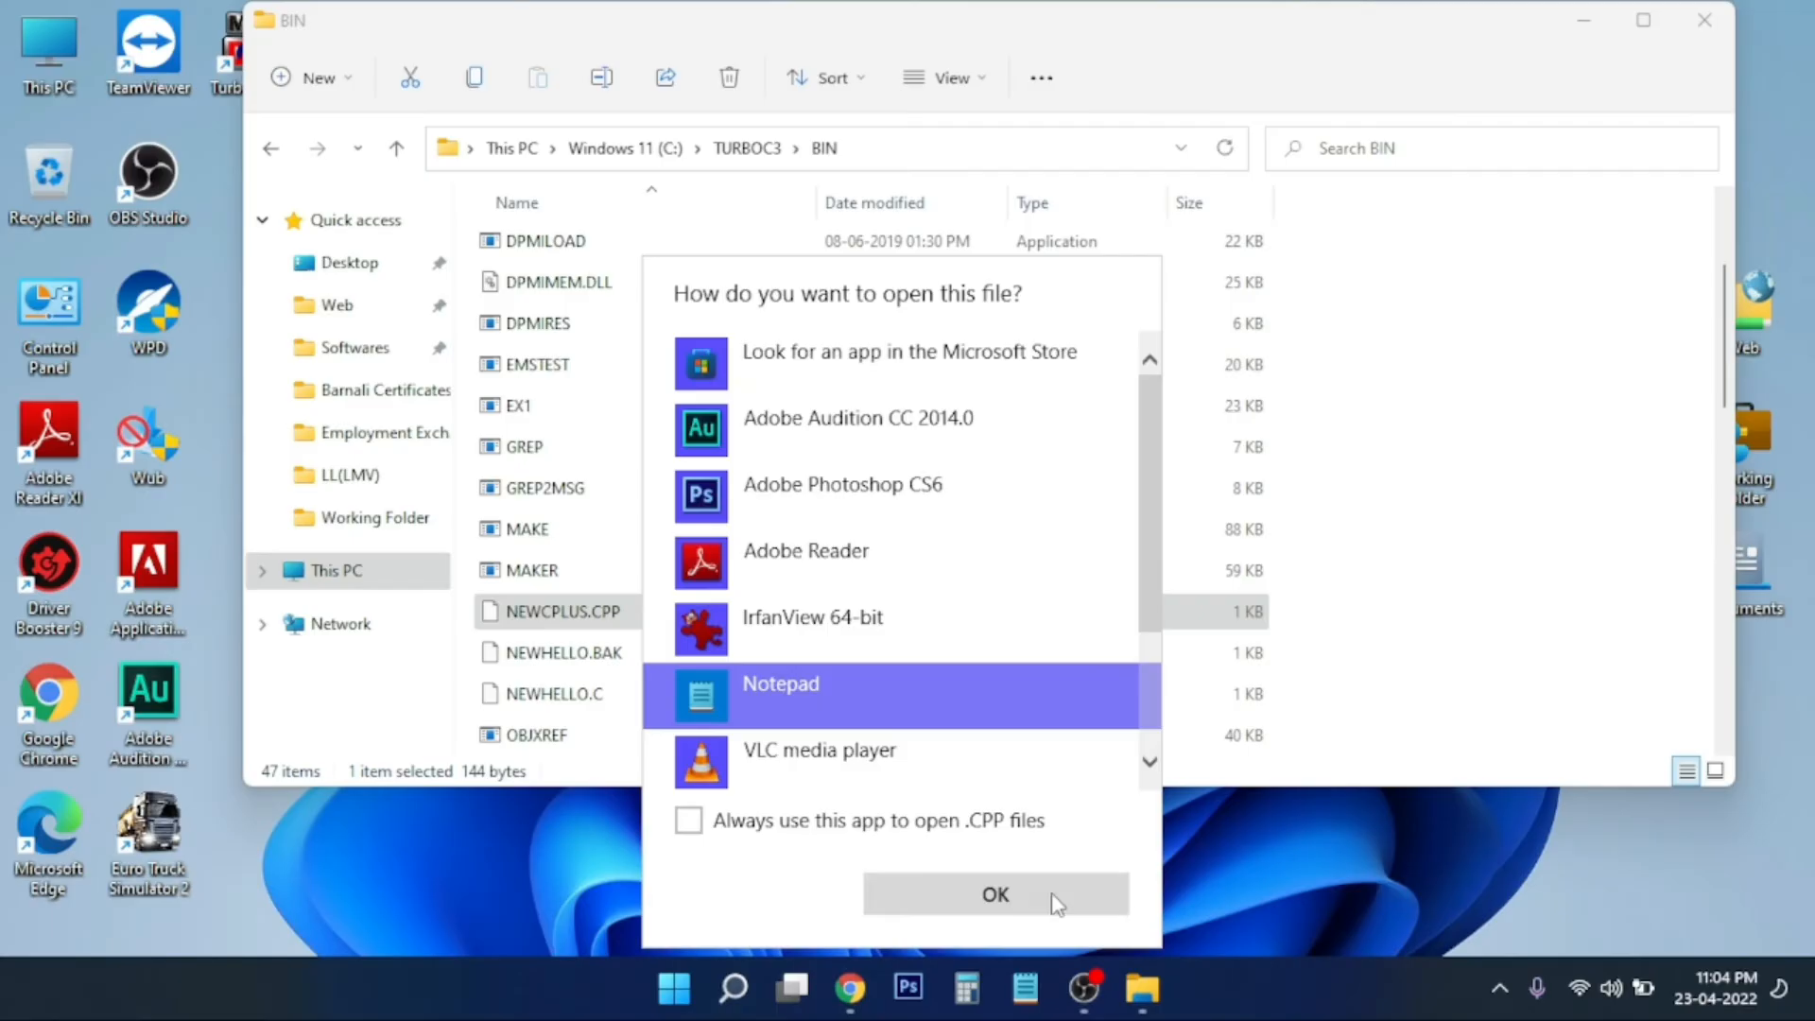
{"action": "left_click", "coordinate": [1626, 940]}
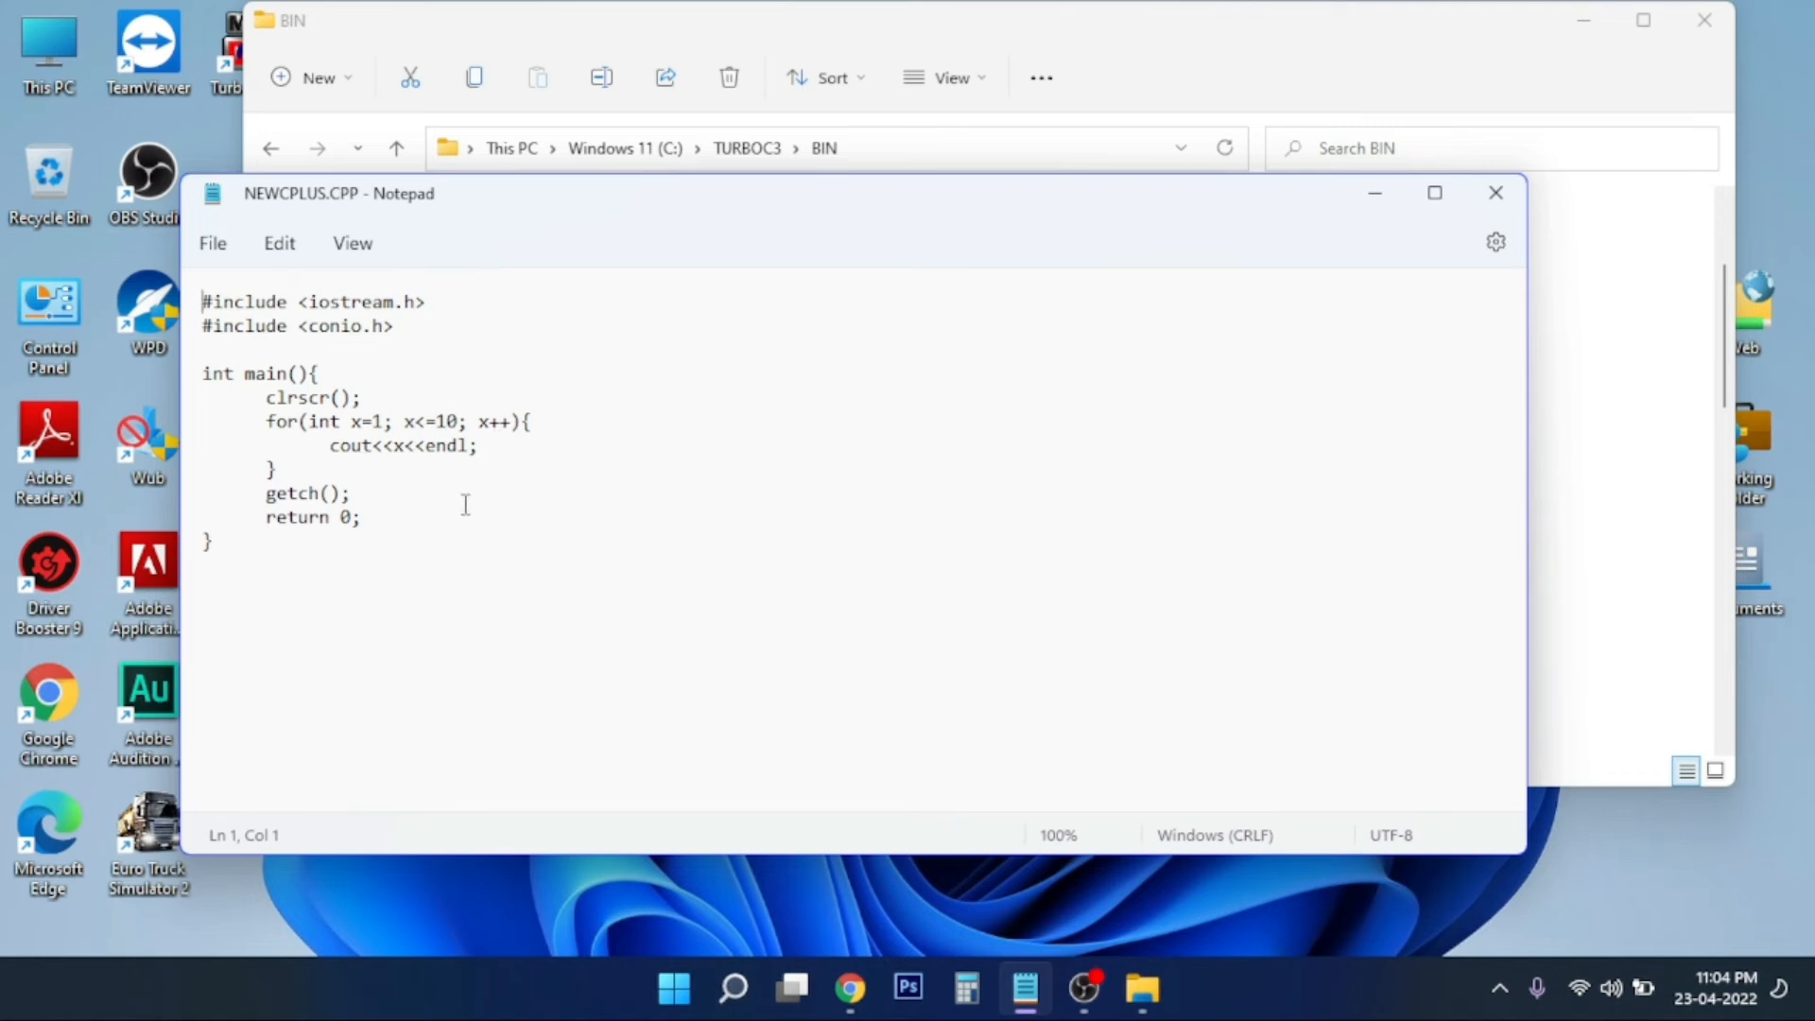
{"action": "left_click", "coordinate": [786, 445]}
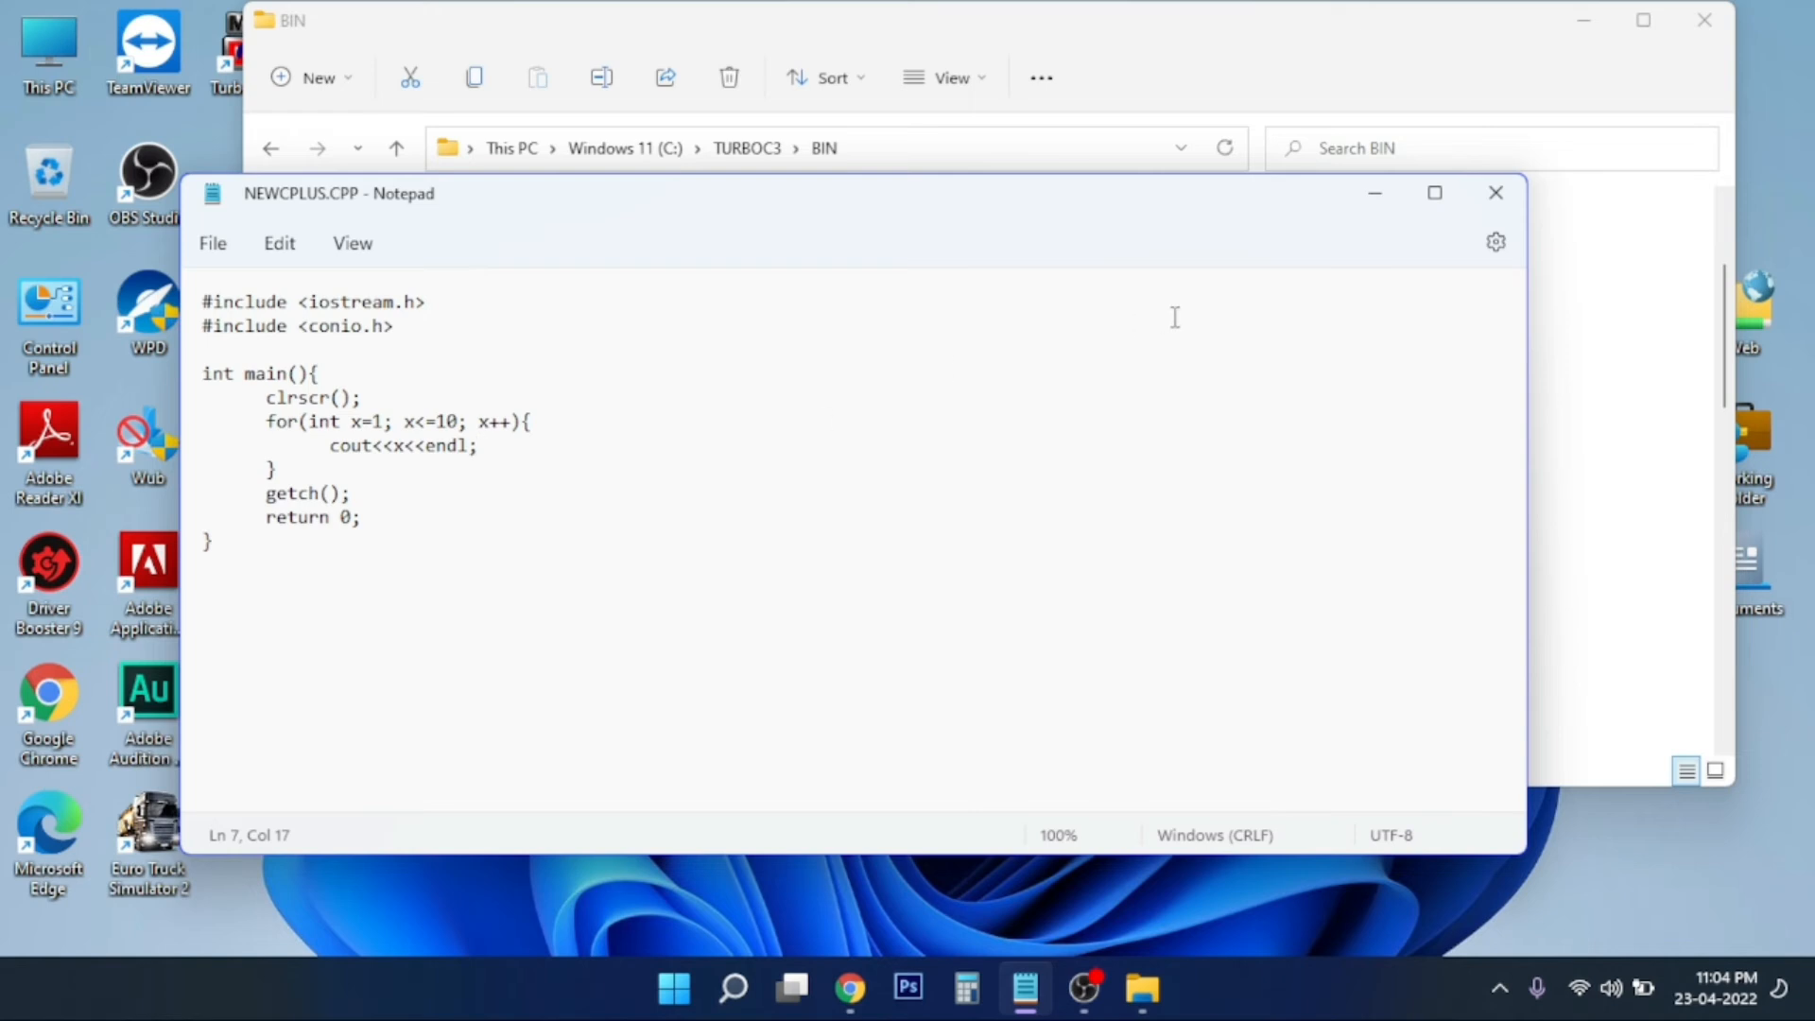
{"action": "left_click", "coordinate": [1497, 195]}
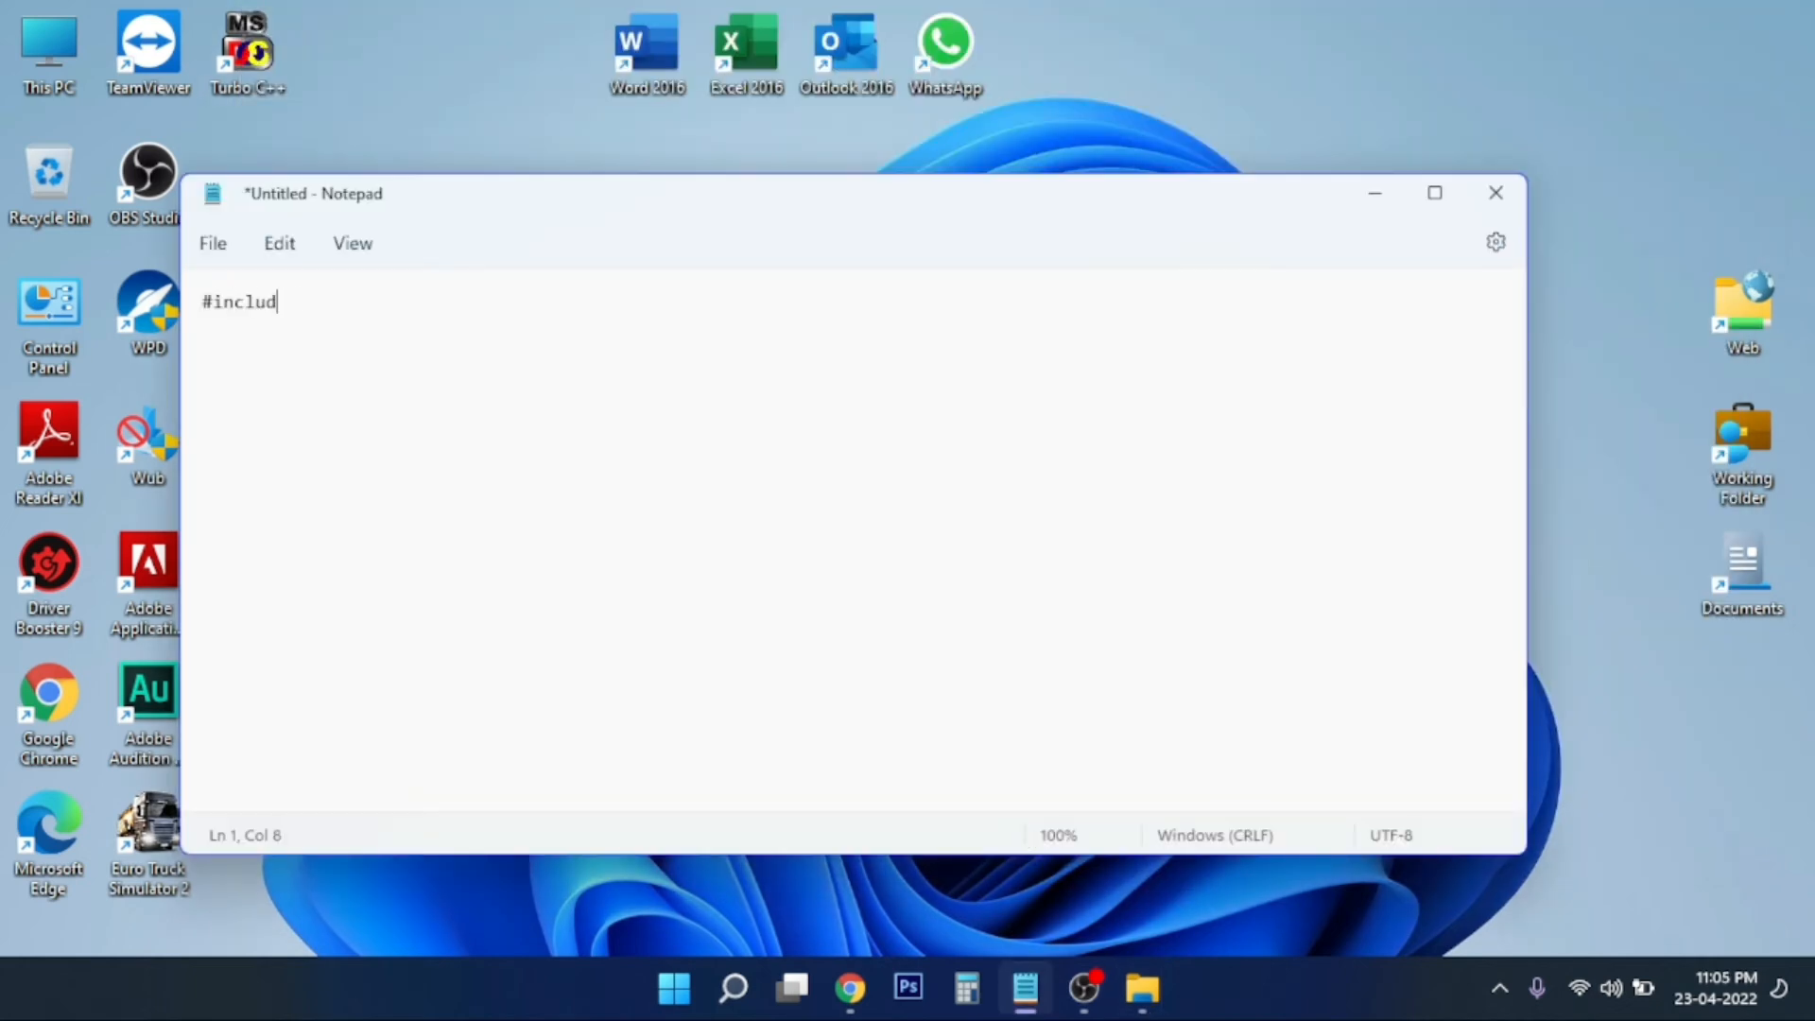
- In a new Notepad document, write the include lines for iostream.h and conio.h and begin the int main() function
{"action": "type", "text": "e <iostream.h>"}
{"action": "key", "text": "Return"}
{"action": "type", "text": "#include <conio.h>"}
{"action": "key", "text": "Return"}
{"action": "key", "text": "Return"}
{"action": "type", "text": "int main(){"}
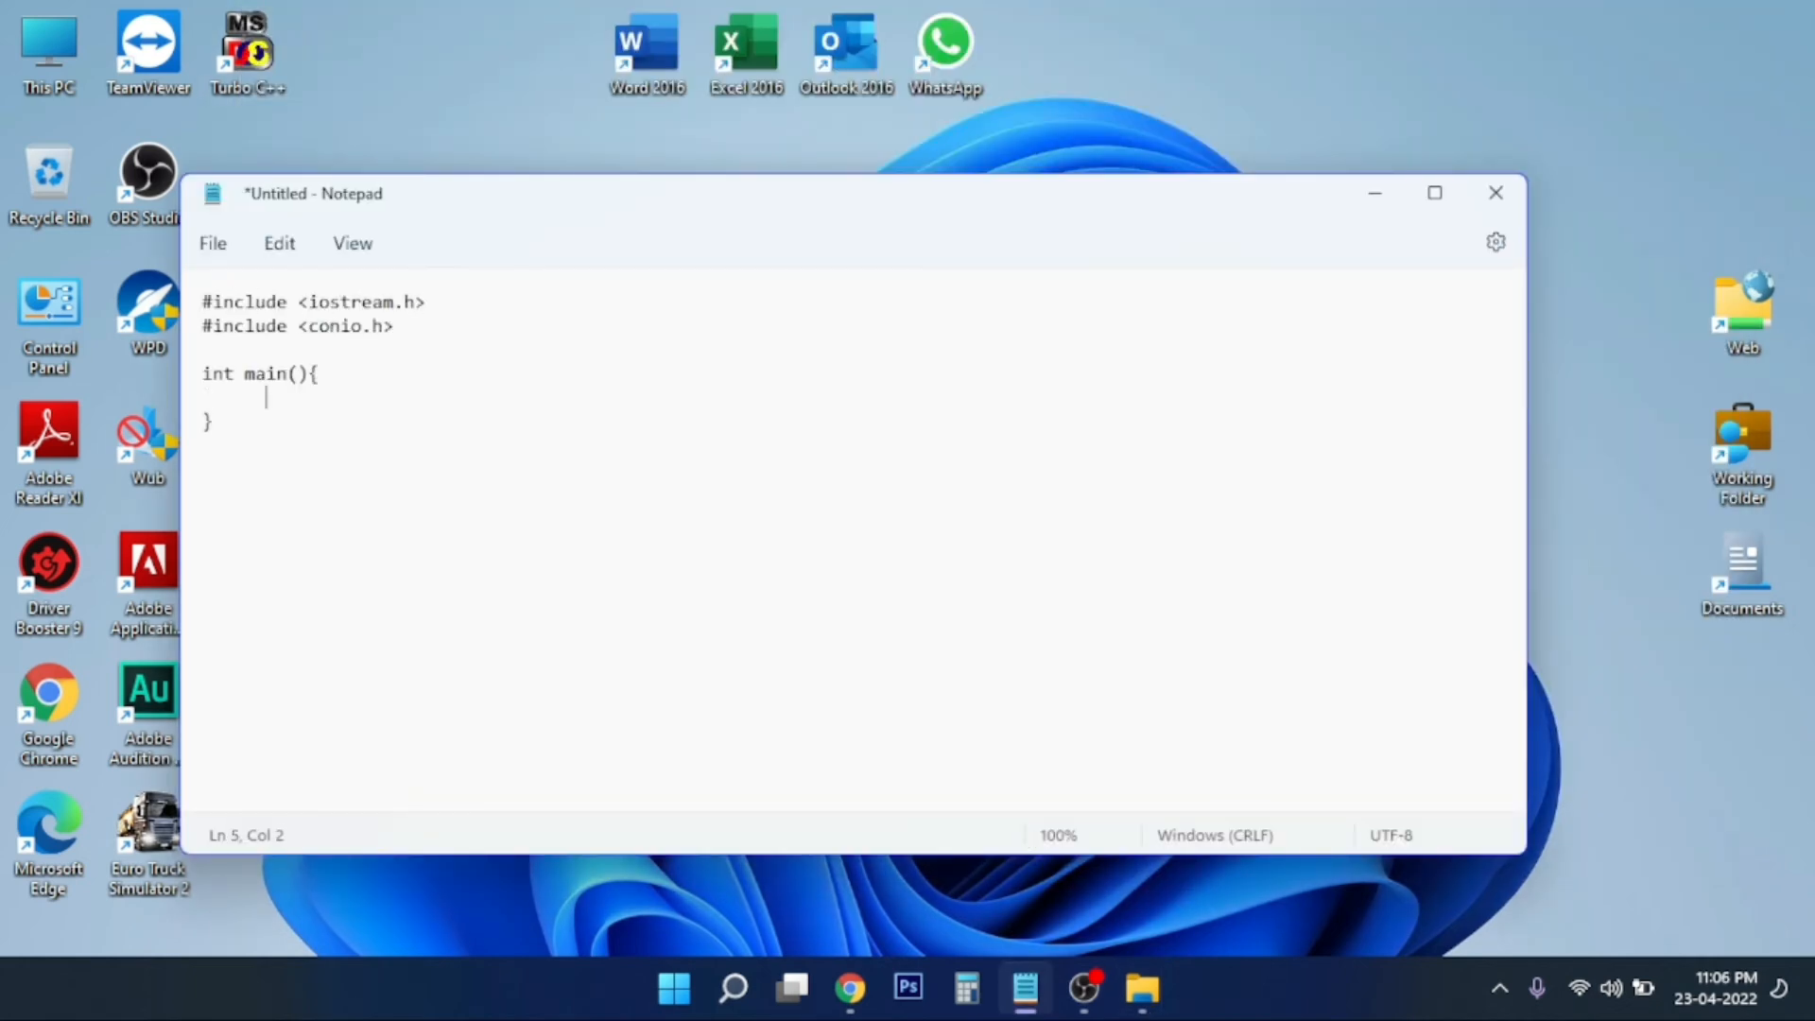
- Inside main, declare int x, clear the screen with clrscr(), print "Please enter a number" and read x with cin
{"action": "key", "text": "Tab"}
{"action": "type", "text": "clrscr();"}
{"action": "key", "text": "Return"}
{"action": "key", "text": "Tab"}
{"action": "type", "text": "cout<<\""}
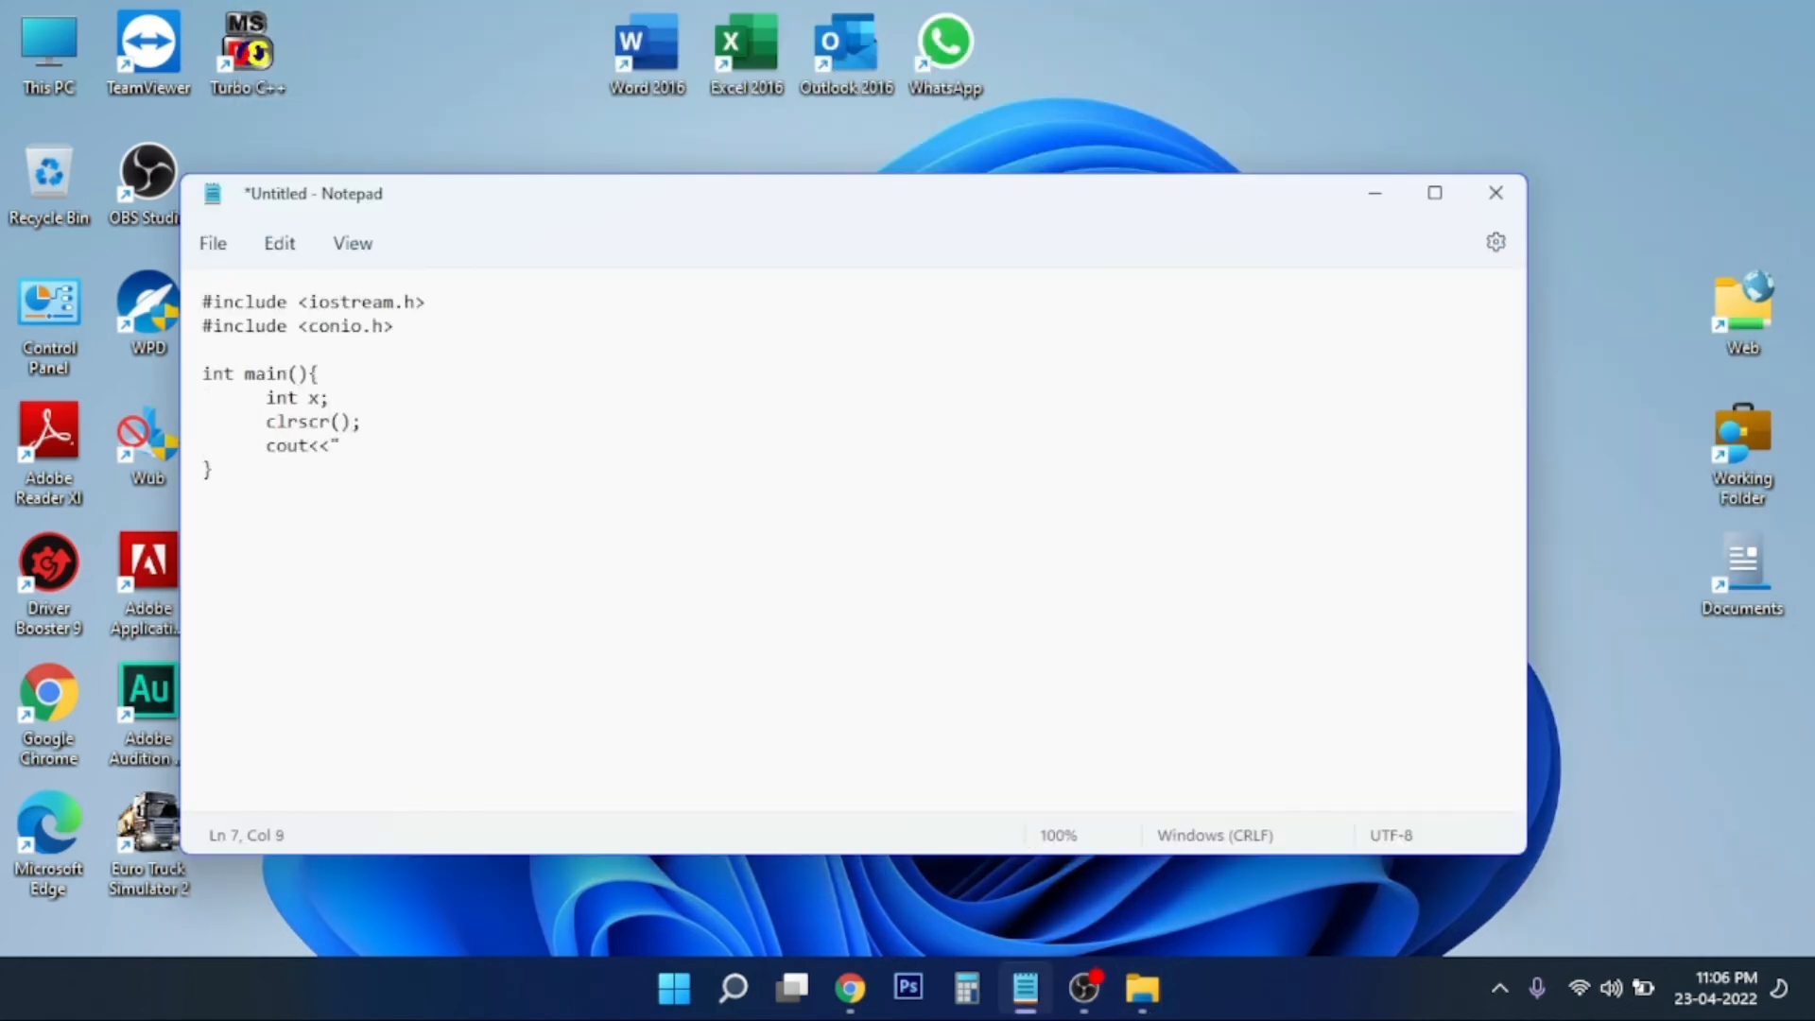
{"action": "type", "text": "Please enter a number\"<<endl;"}
{"action": "key", "text": "Return"}
{"action": "key", "text": "Tab"}
{"action": "type", "text": "cin>>x;"}
{"action": "key", "text": "Return"}
- Add an if block for x%2==0 that prints x*=10 followed by endl
{"action": "key", "text": "Tab"}
{"action": "type", "text": "if("}
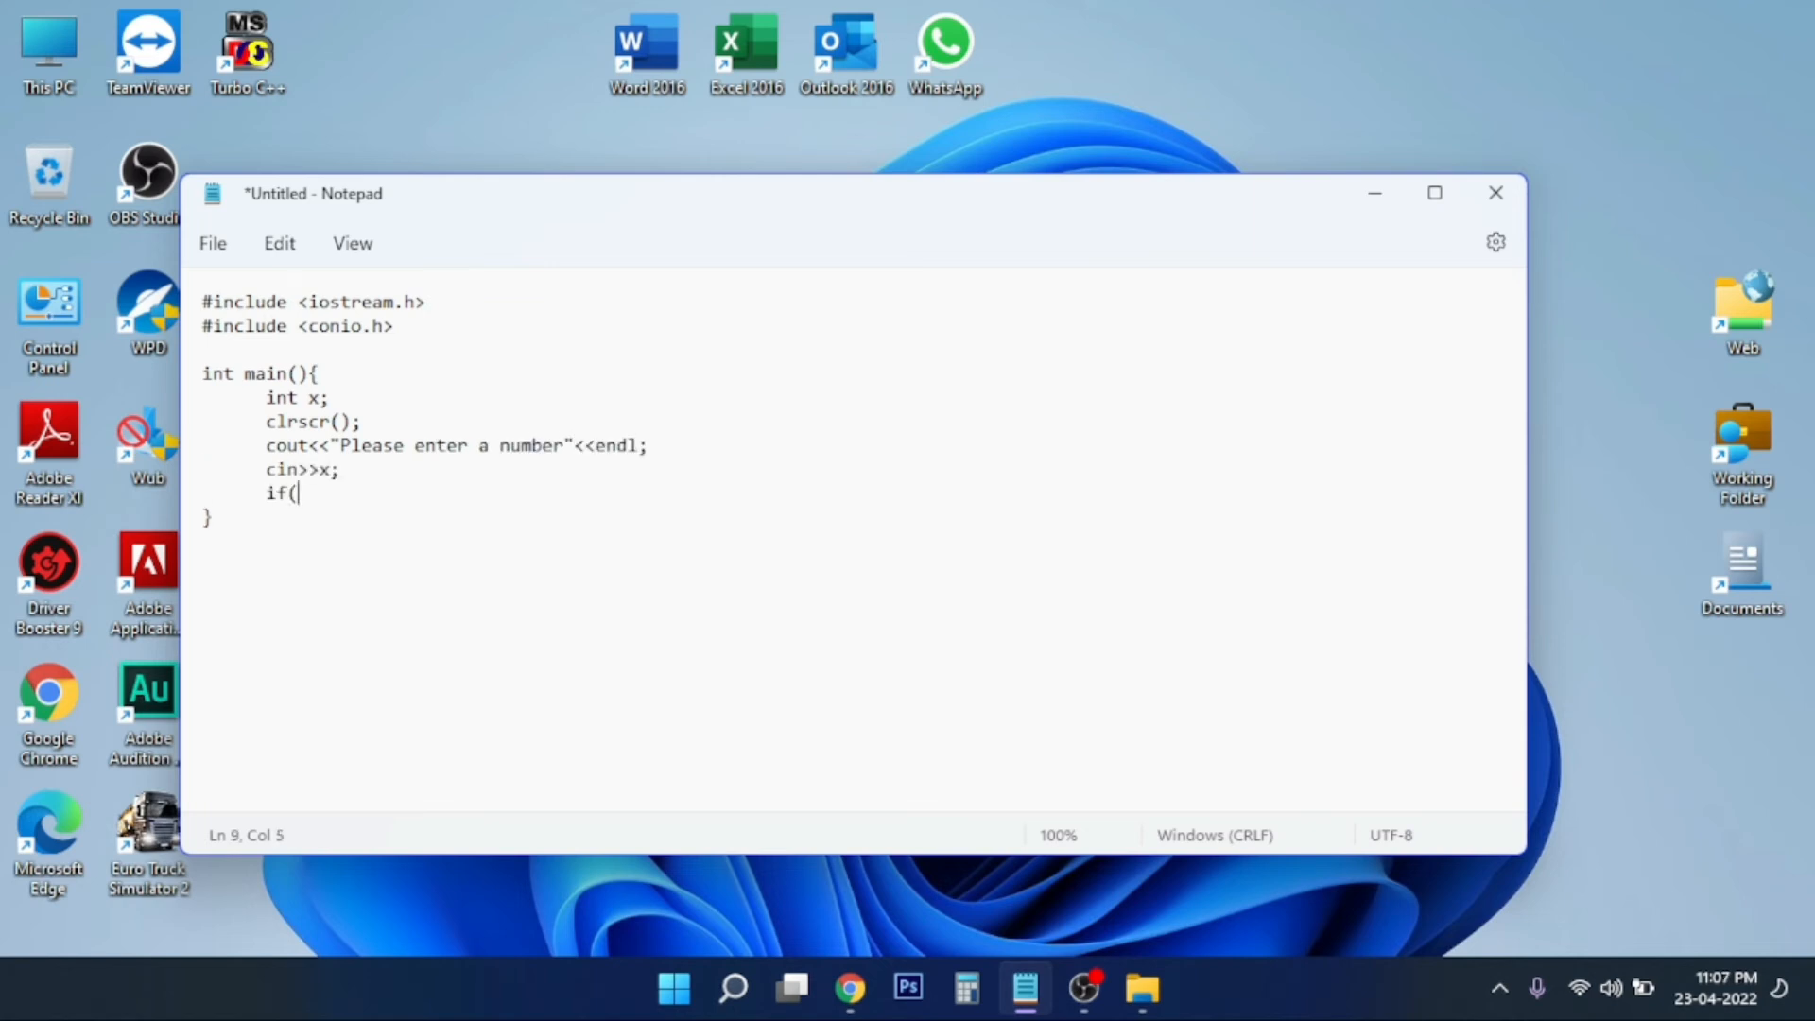
{"action": "type", "text": "x%2==0){"}
{"action": "key", "text": "Return"}
{"action": "type", "text": "cout<<x*=10"}
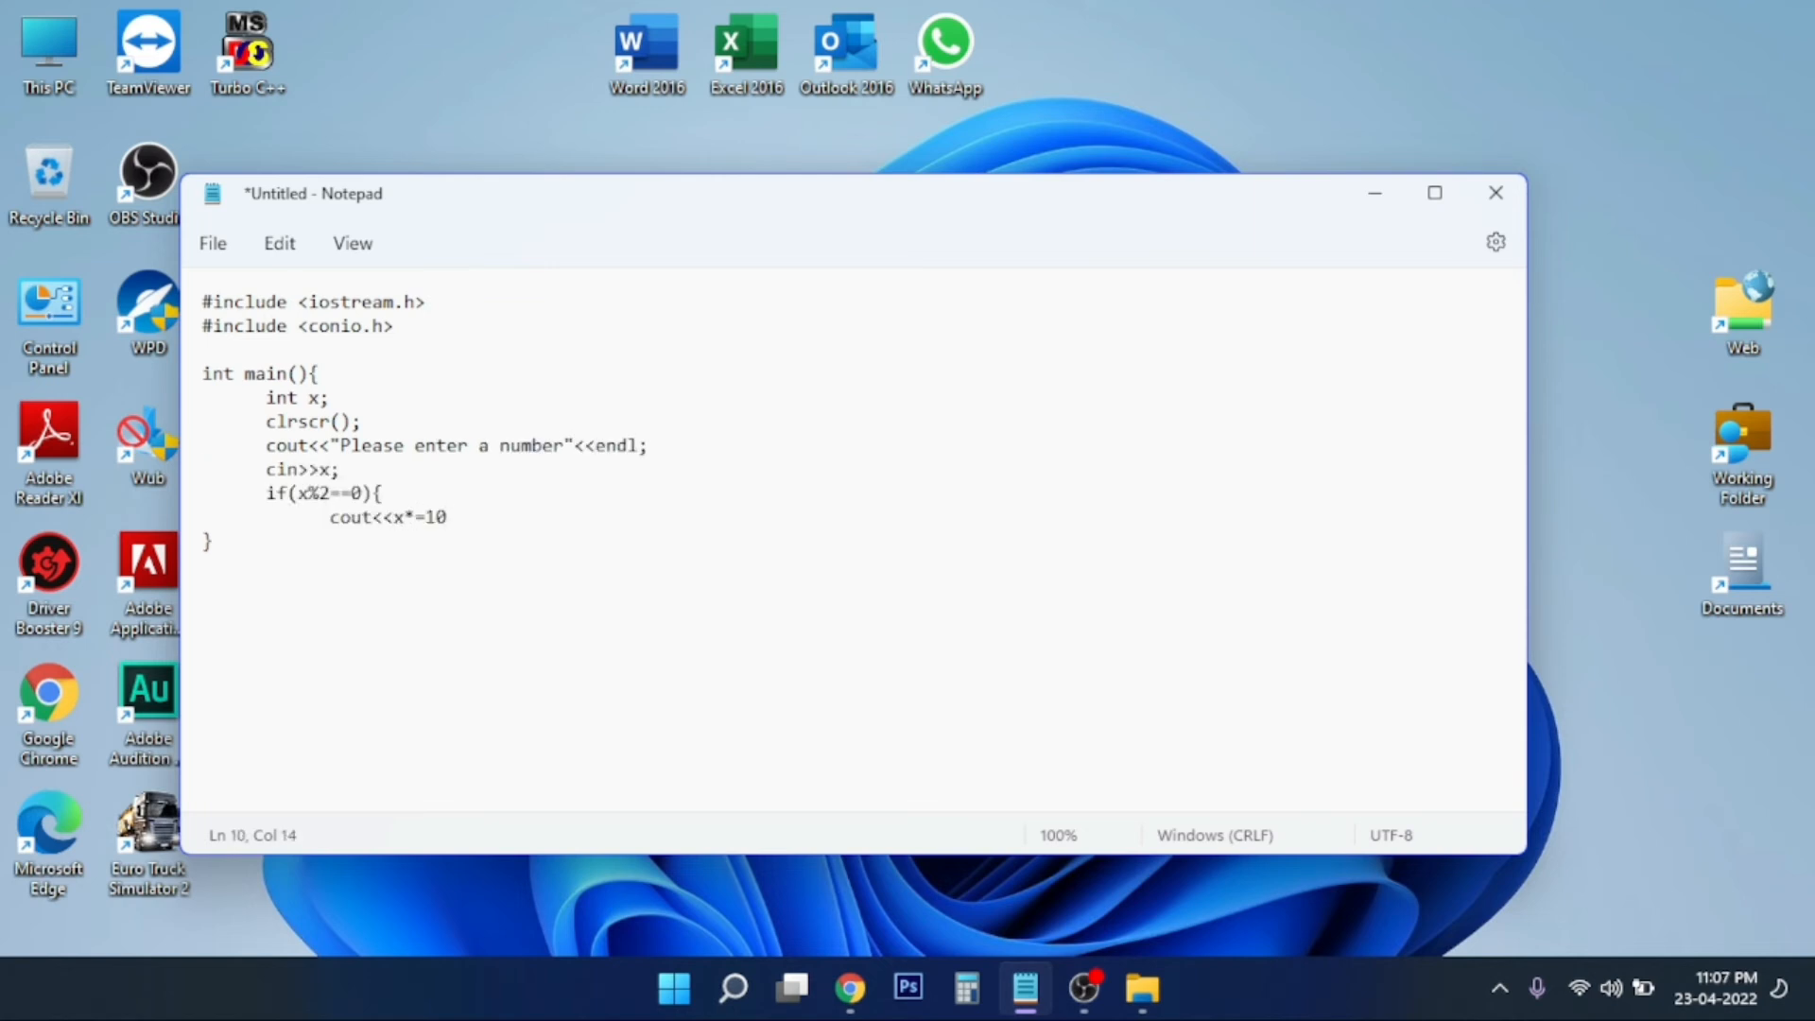
{"action": "type", "text": "<<endl;"}
{"action": "key", "text": "Return"}
{"action": "key", "text": "Tab"}
{"action": "type", "text": "}"}
- Add an else block that prints x*20 followed by endl
{"action": "key", "text": "Return"}
{"action": "key", "text": "Tab"}
{"action": "type", "text": "else{ \t}"}
{"action": "key", "text": "Up"}
{"action": "key", "text": "End"}
{"action": "key", "text": "Return"}
{"action": "key", "text": "Tab"}
{"action": "key", "text": "Tab"}
{"action": "type", "text": "cout<<x*20<<e"}
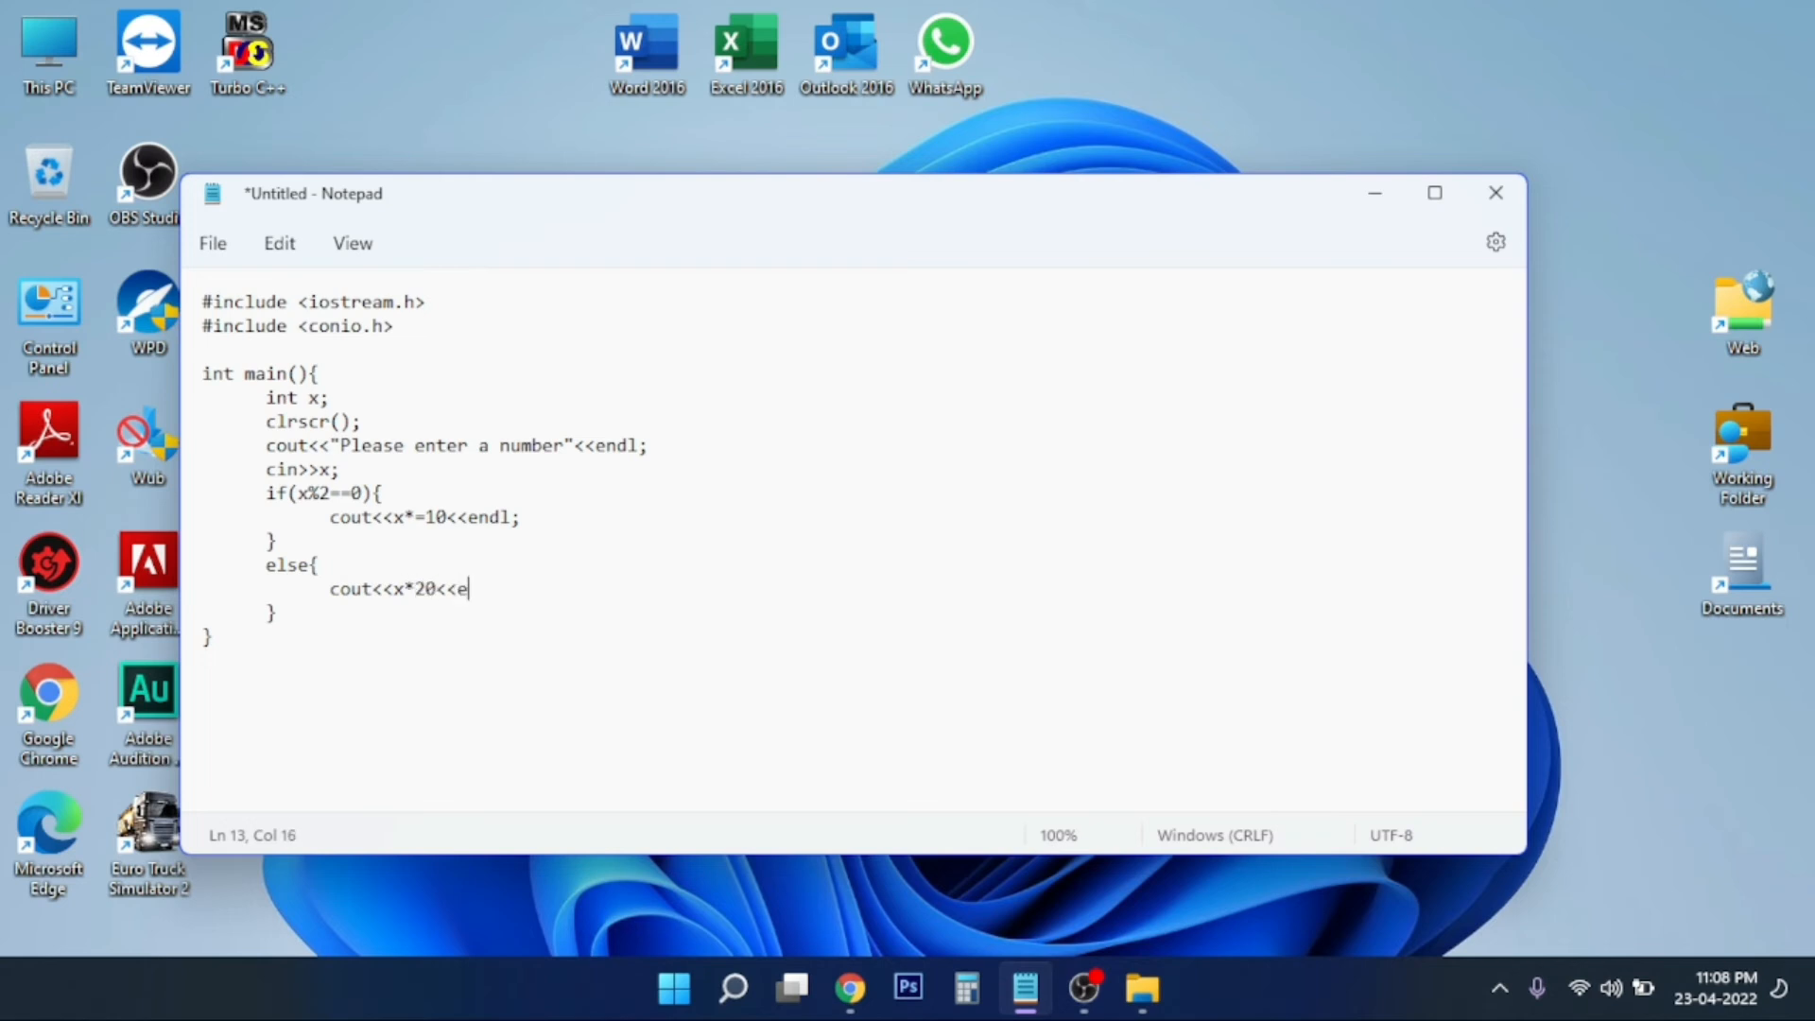
{"action": "type", "text": "ndl;"}
- Finish the main function after the else block with getch(); and return 0;
{"action": "key", "text": "Down"}
{"action": "key", "text": "Return"}
{"action": "key", "text": "Tab"}
{"action": "type", "text": "getch();"}
{"action": "key", "text": "Return"}
{"action": "key", "text": "Tab"}
{"action": "type", "text": "return 0;"}
- Begin saving the Notepad document and choose C:\TURBOC3\BIN as the destination folder
{"action": "key", "text": "alt+f"}
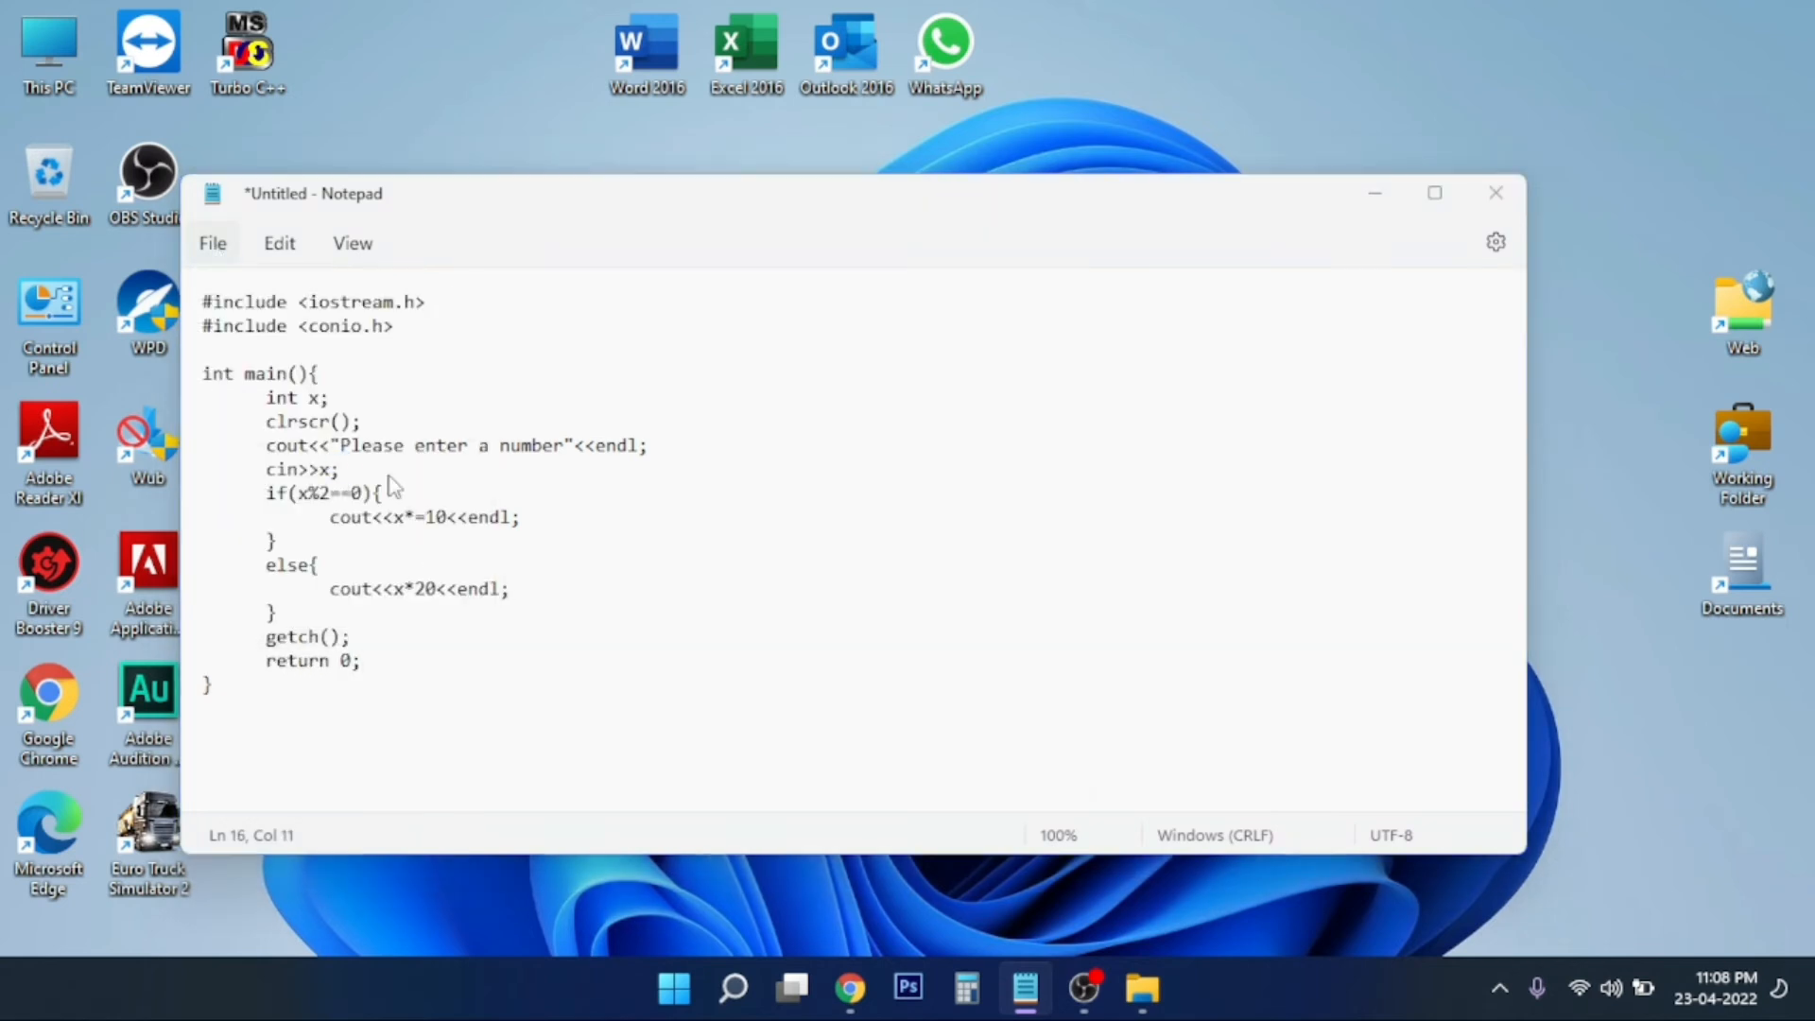
{"action": "key", "text": "ctrl+s"}
{"action": "scroll", "coordinate": [391, 487], "scroll_direction": "down", "scroll_amount": 5}
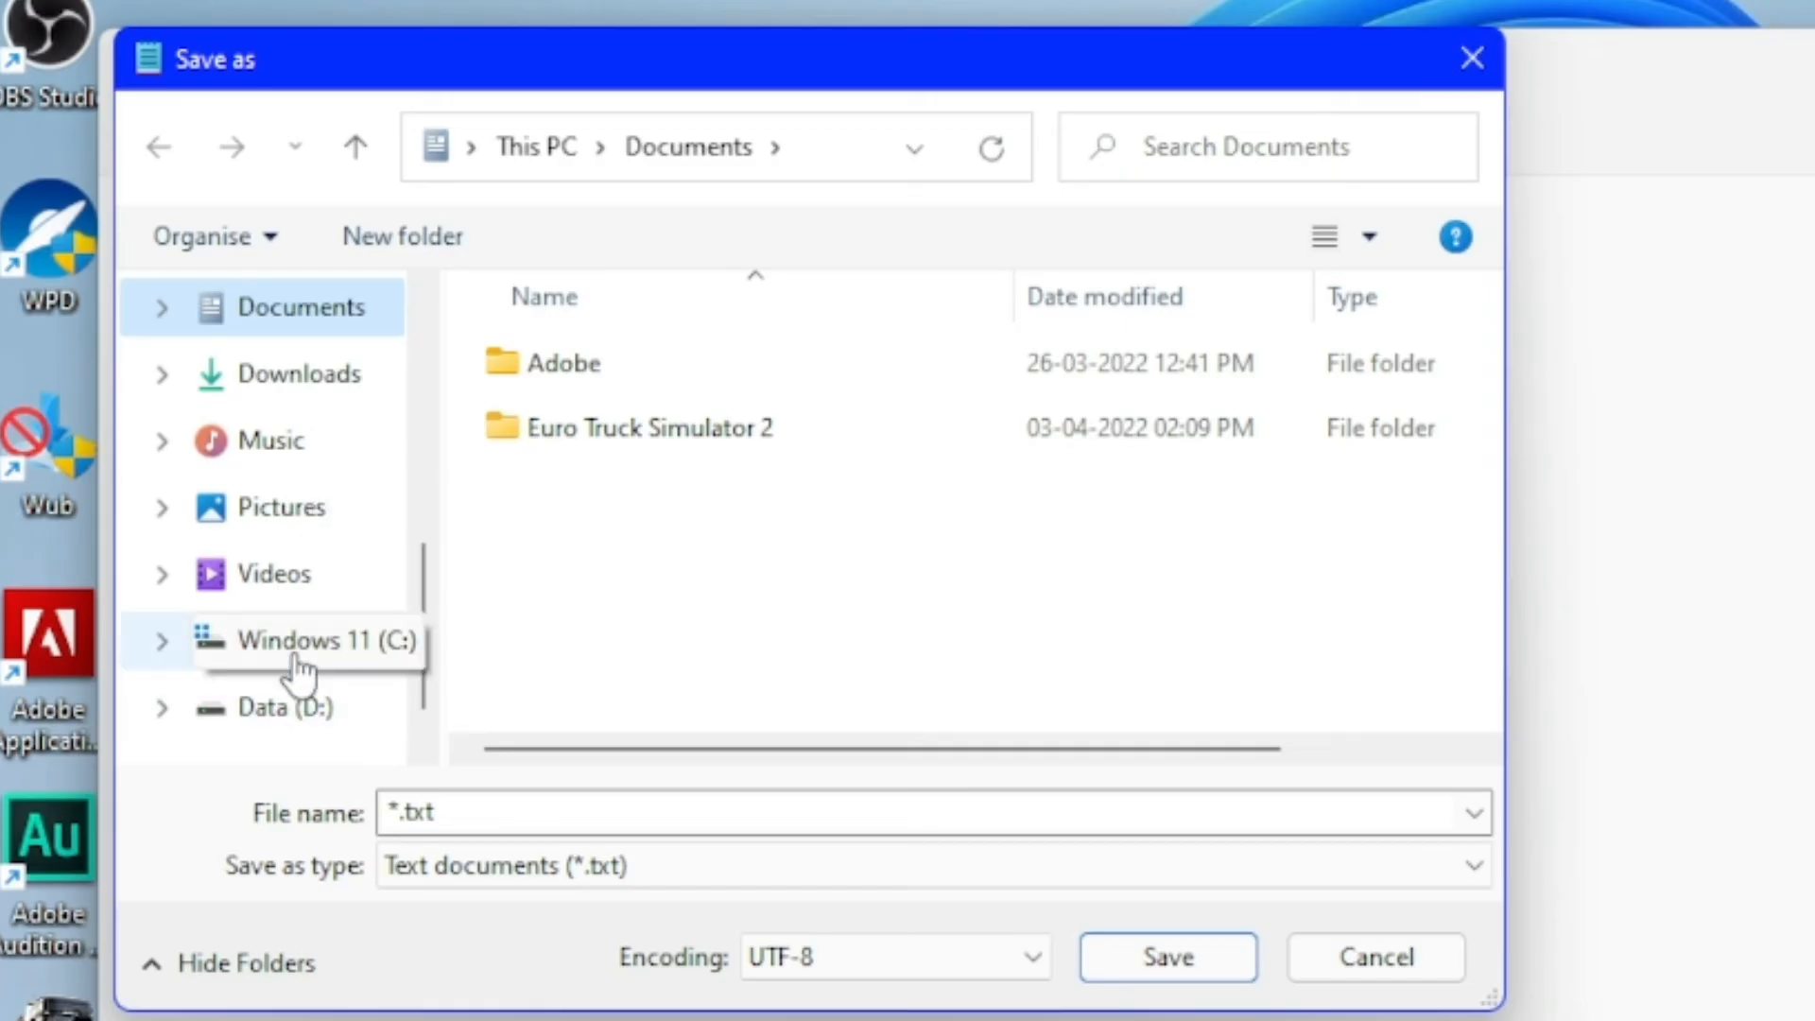
{"action": "left_click", "coordinate": [304, 574]}
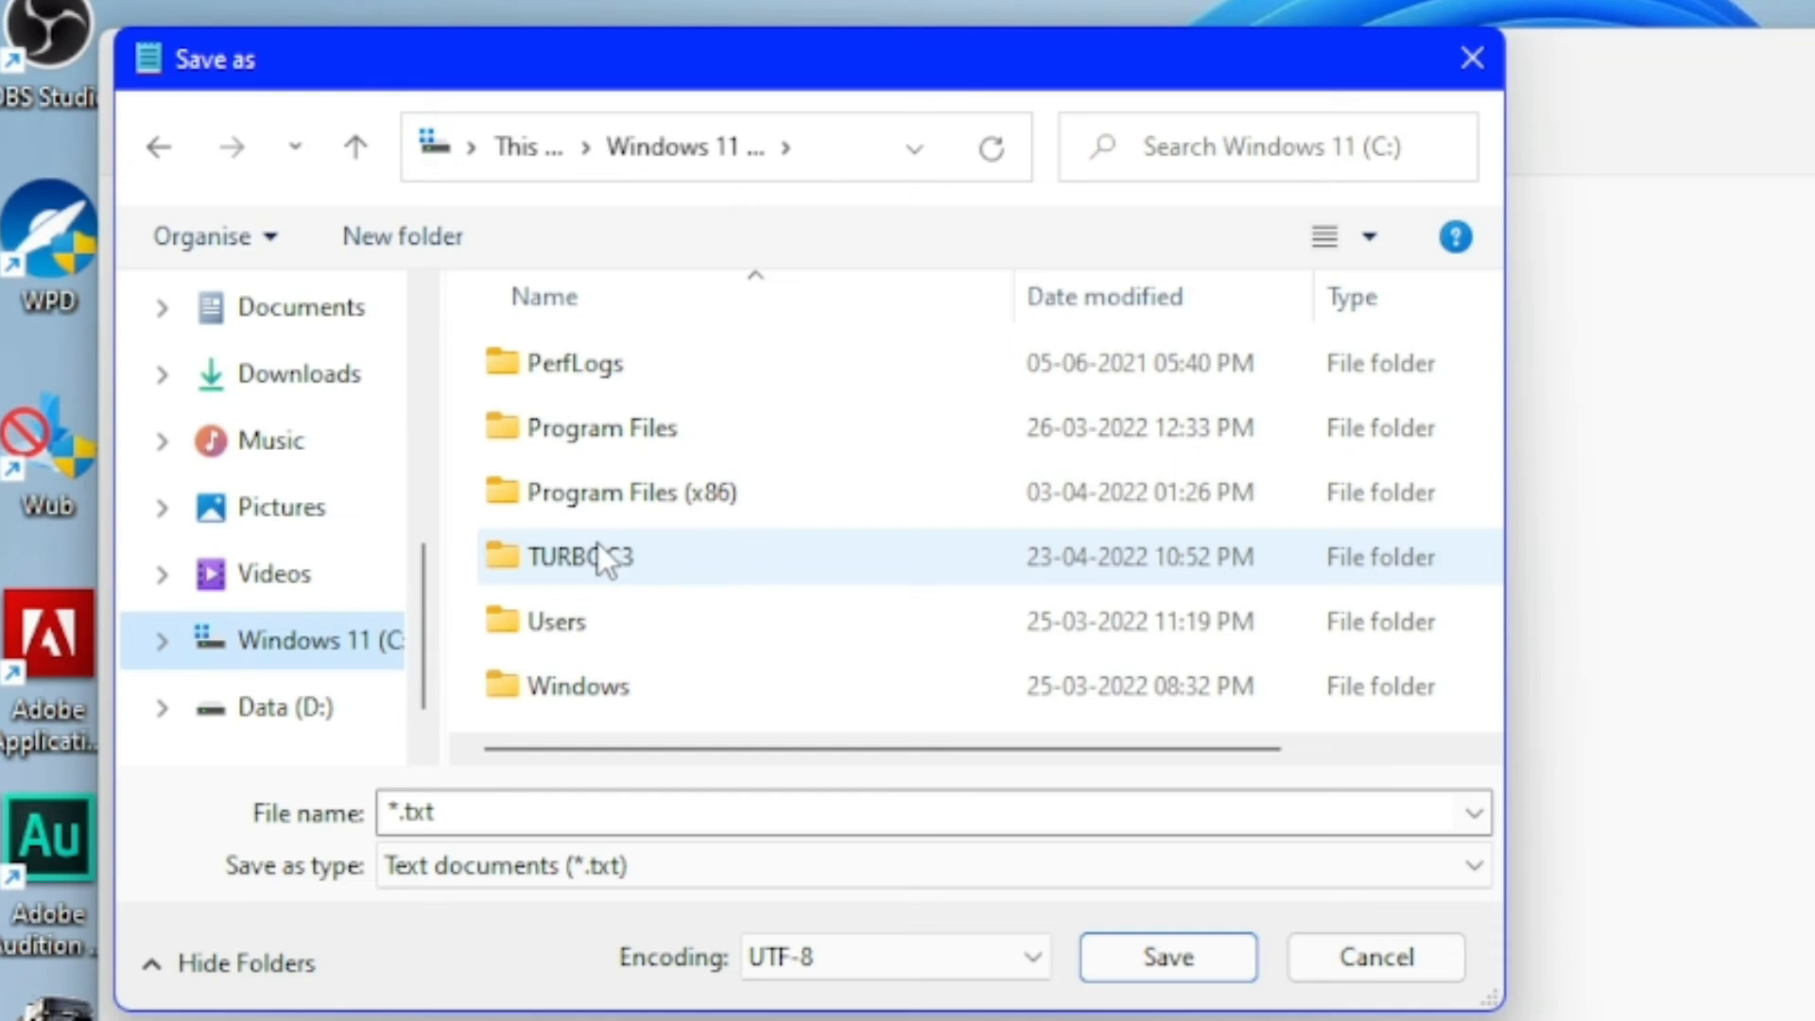
{"action": "double_click", "coordinate": [599, 556]}
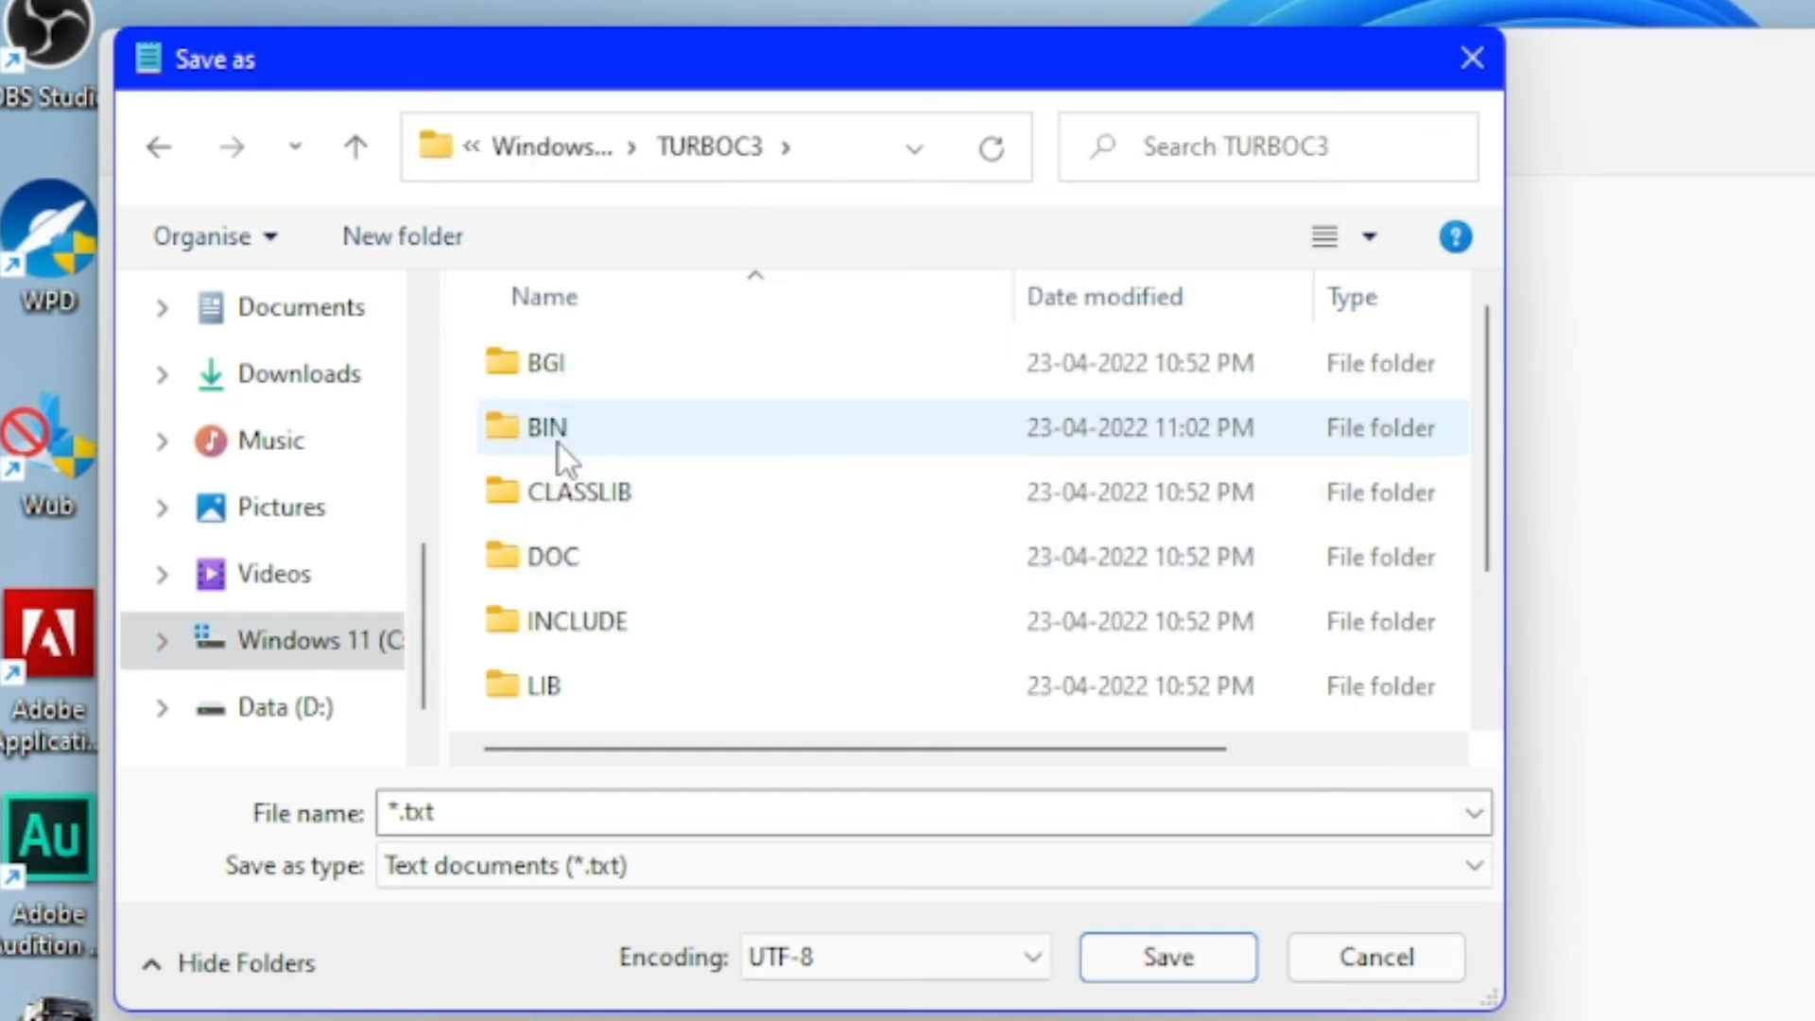
{"action": "double_click", "coordinate": [558, 444]}
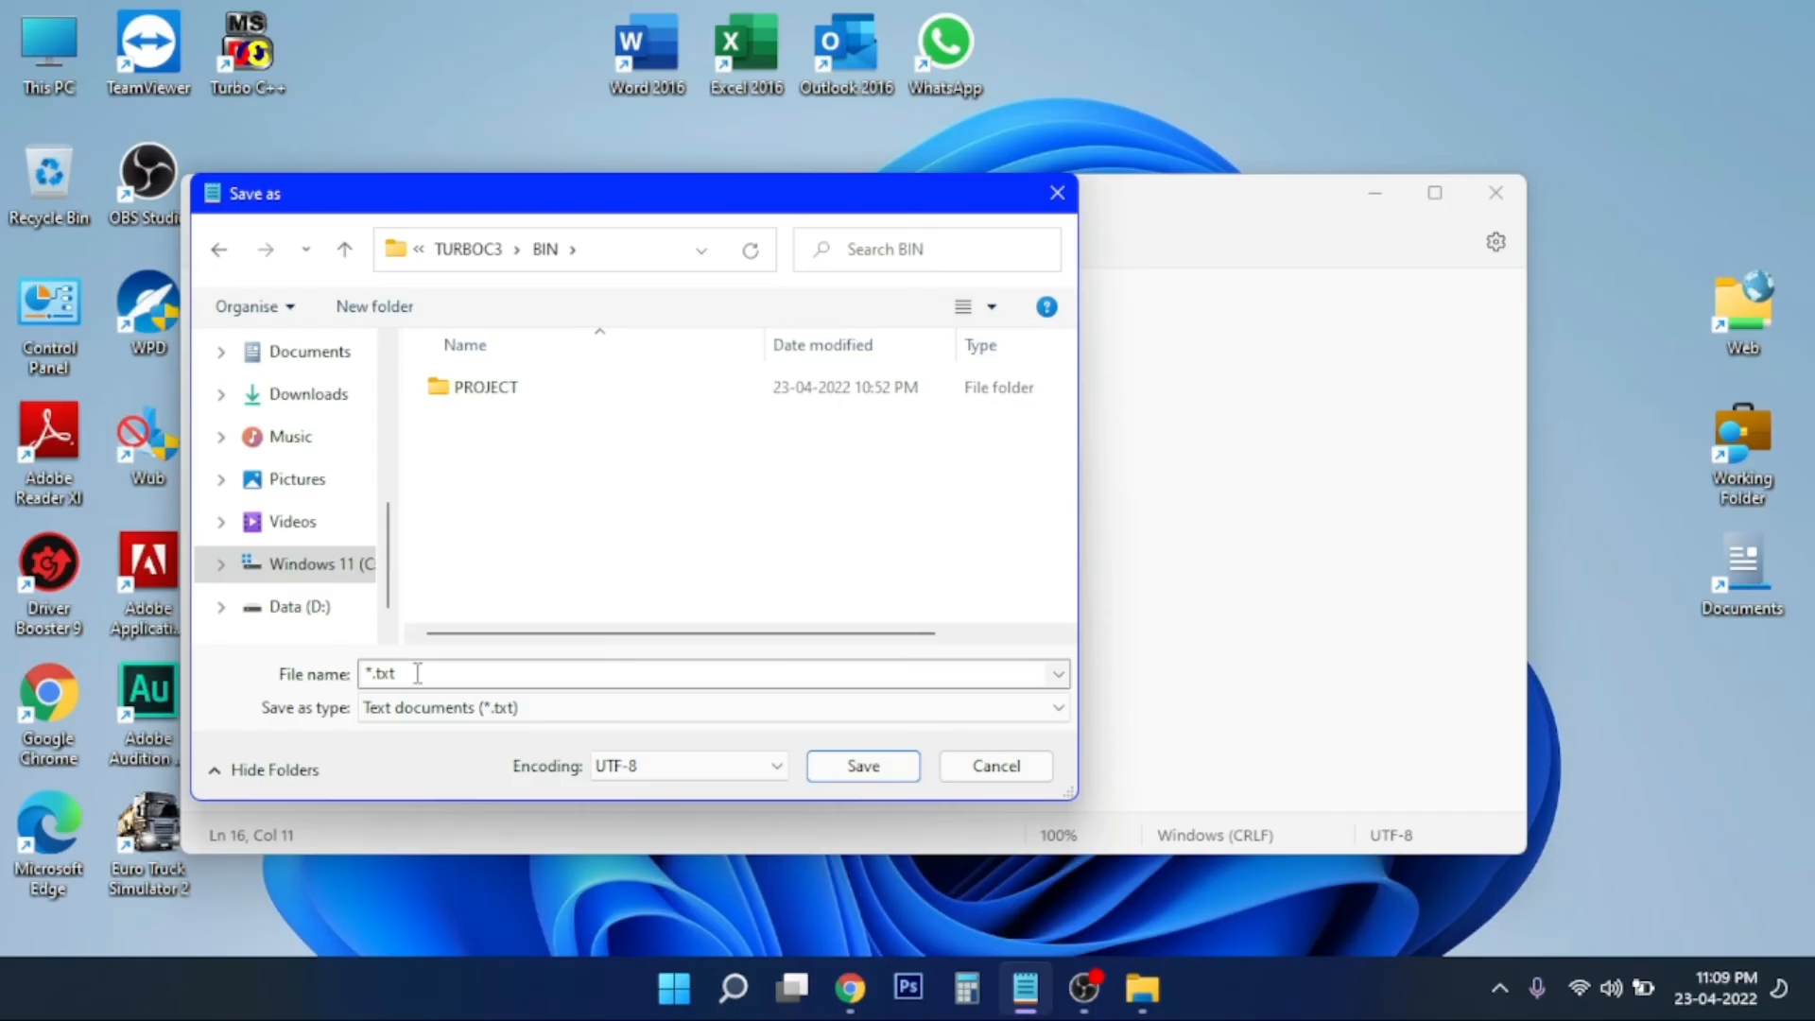
- Save the code as "codemynumber.cpp", with the name in double quotation marks, and close Notepad
{"action": "double_click", "coordinate": [417, 673]}
{"action": "type", "text": "\""}
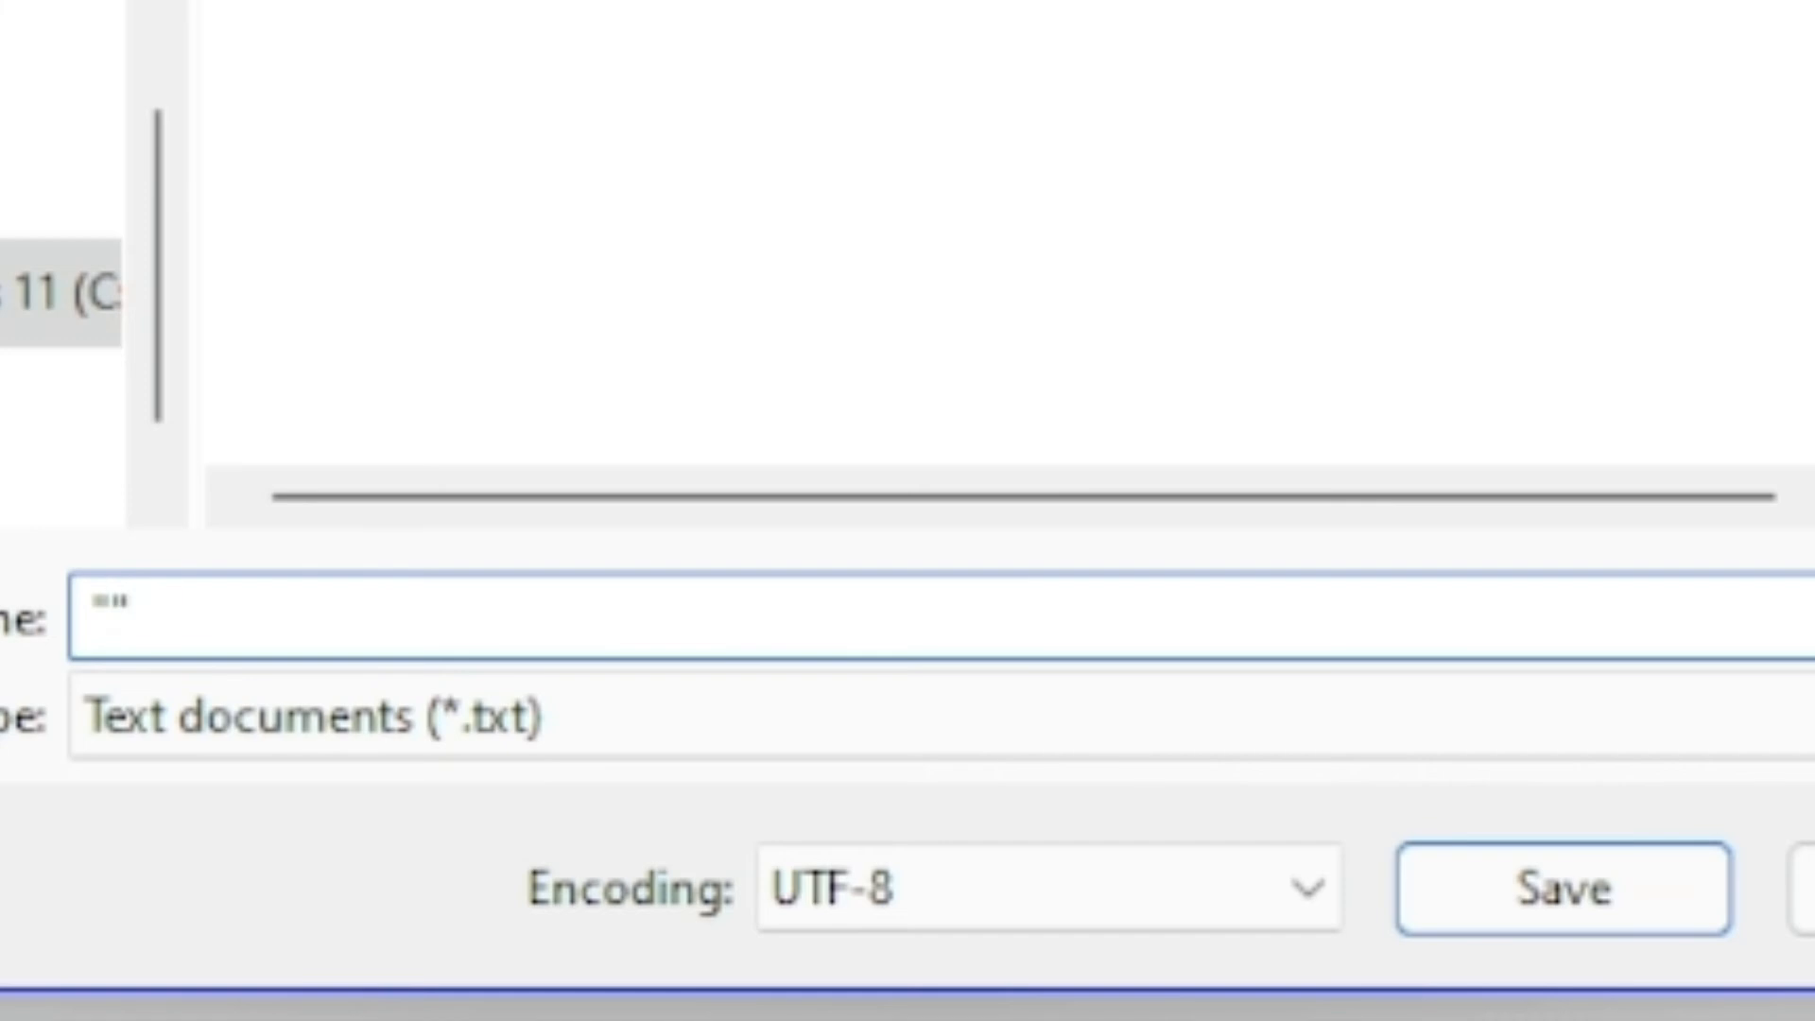
{"action": "type", "text": "codemyu"}
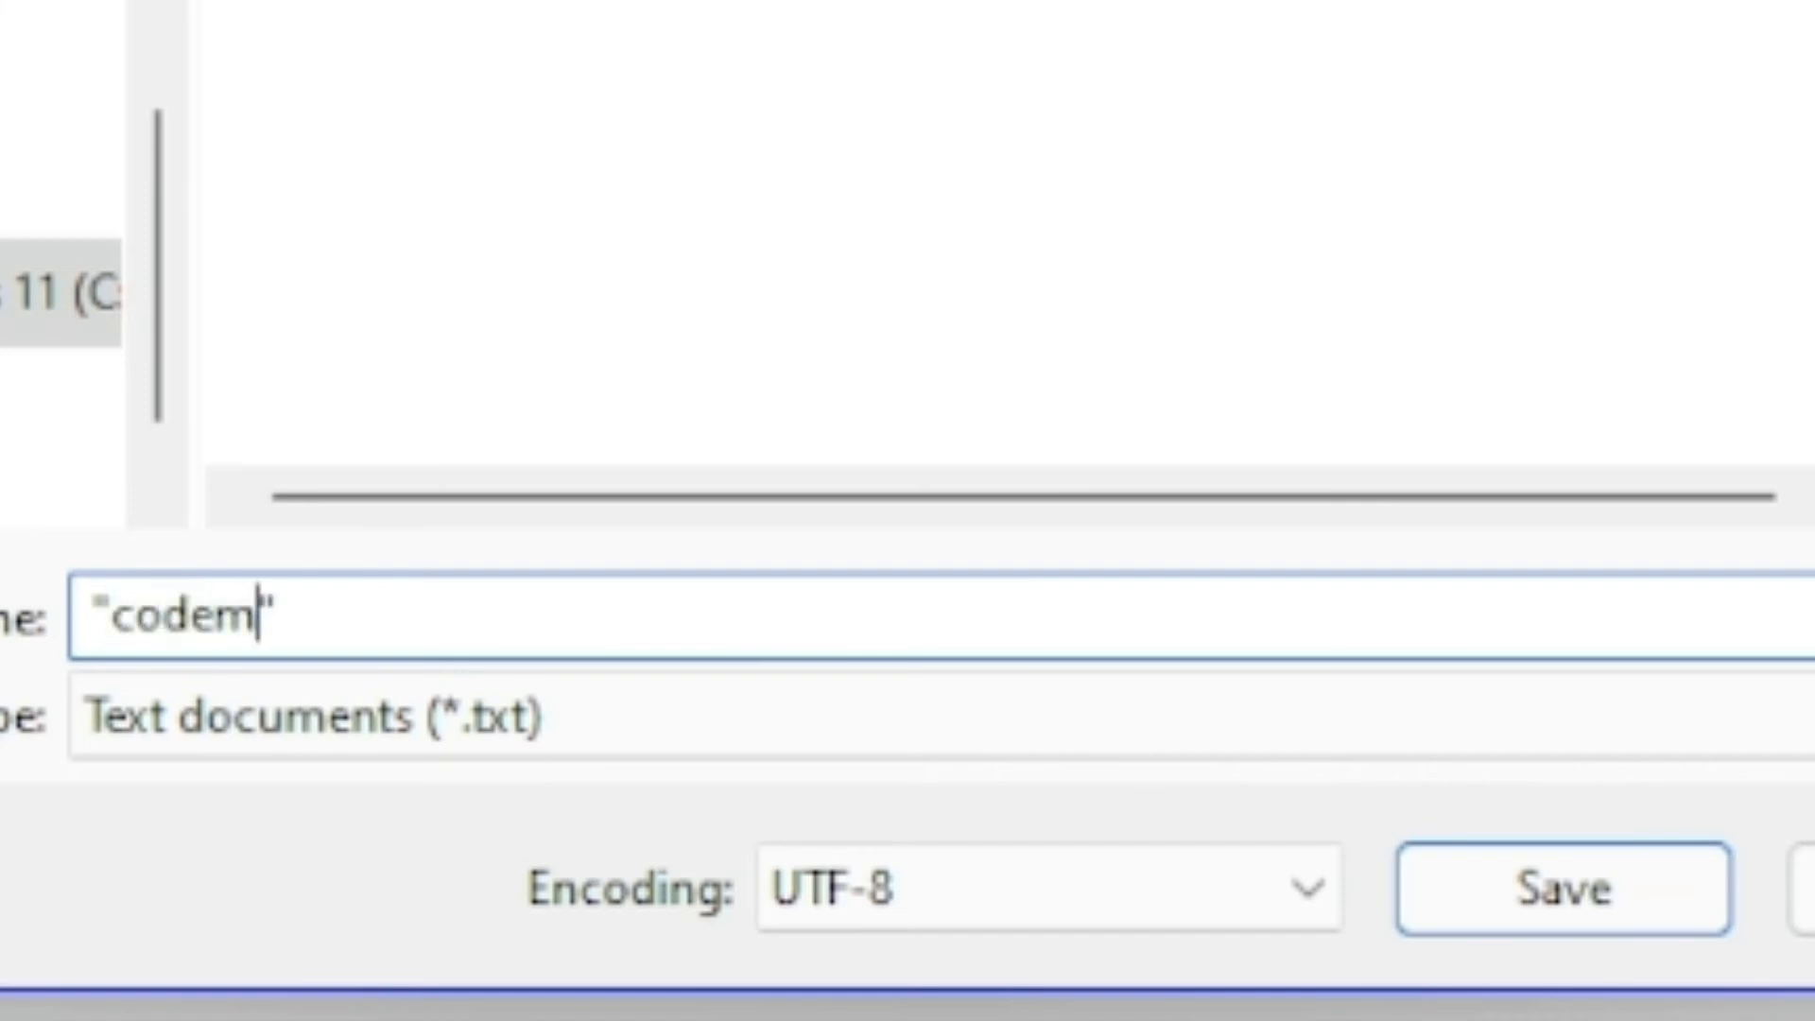
{"action": "key", "text": "BackSpace"}
{"action": "type", "text": "number.cpp"}
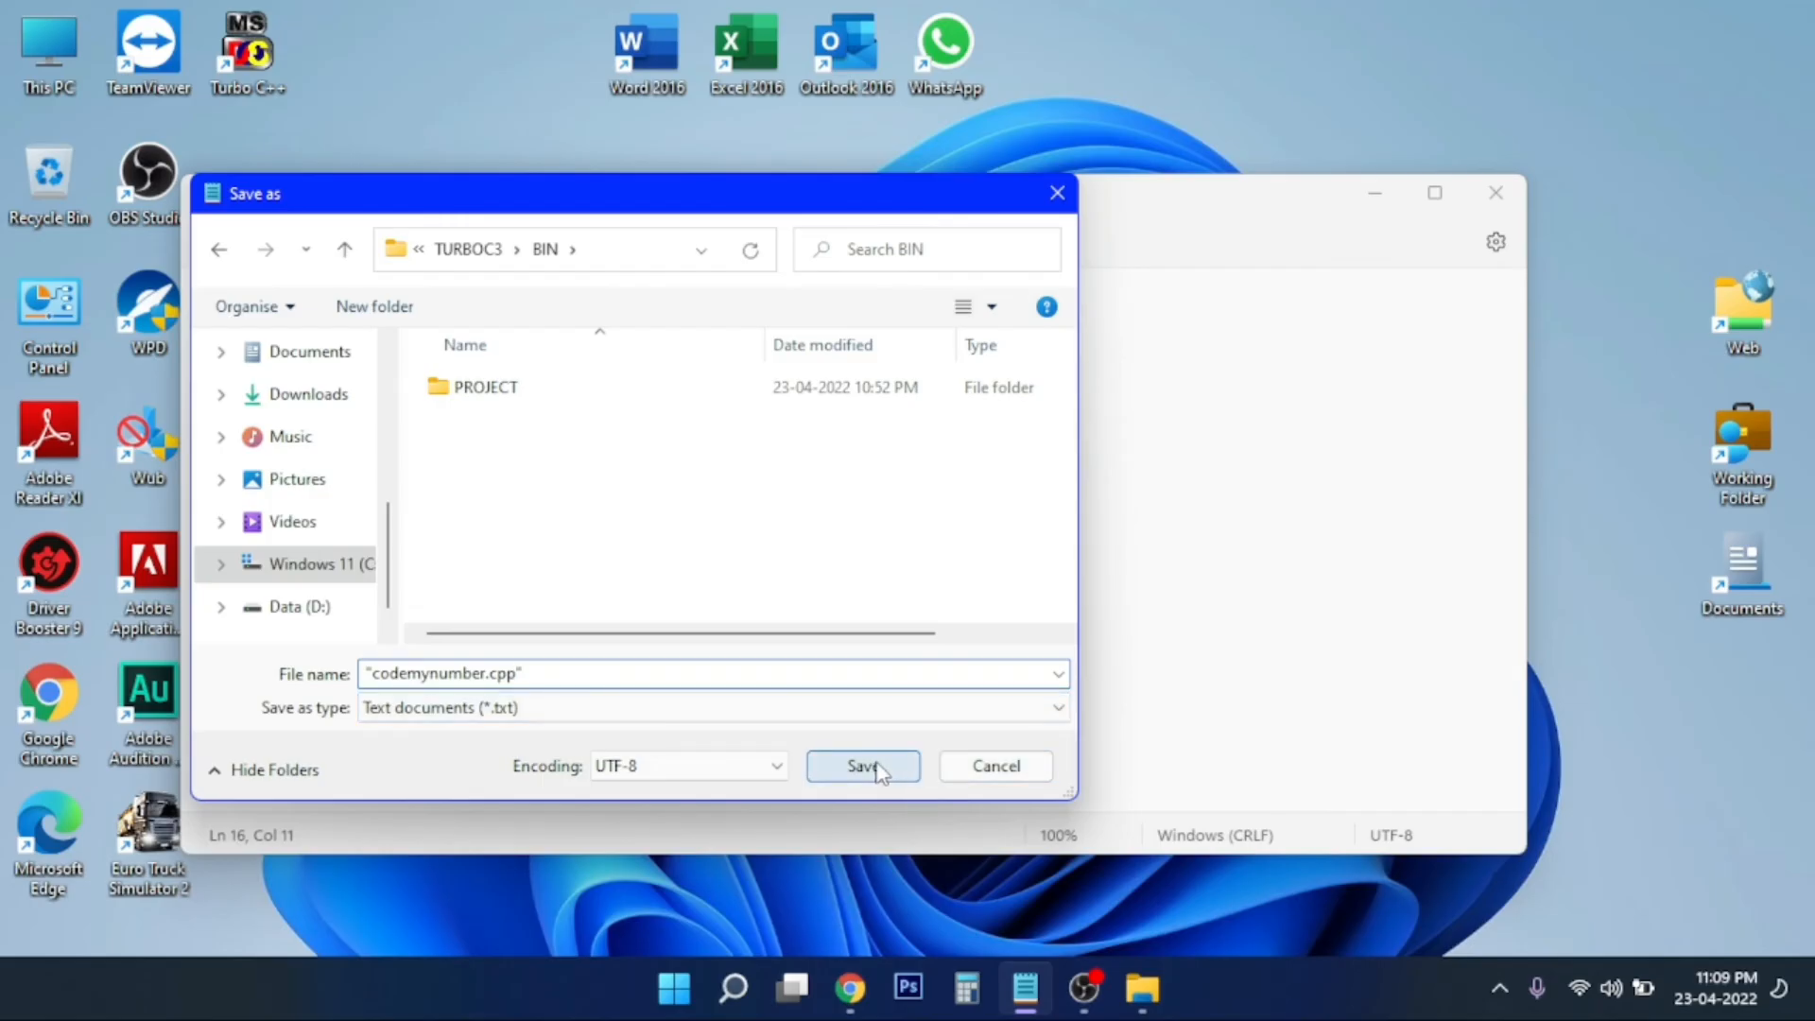
{"action": "left_click", "coordinate": [878, 769]}
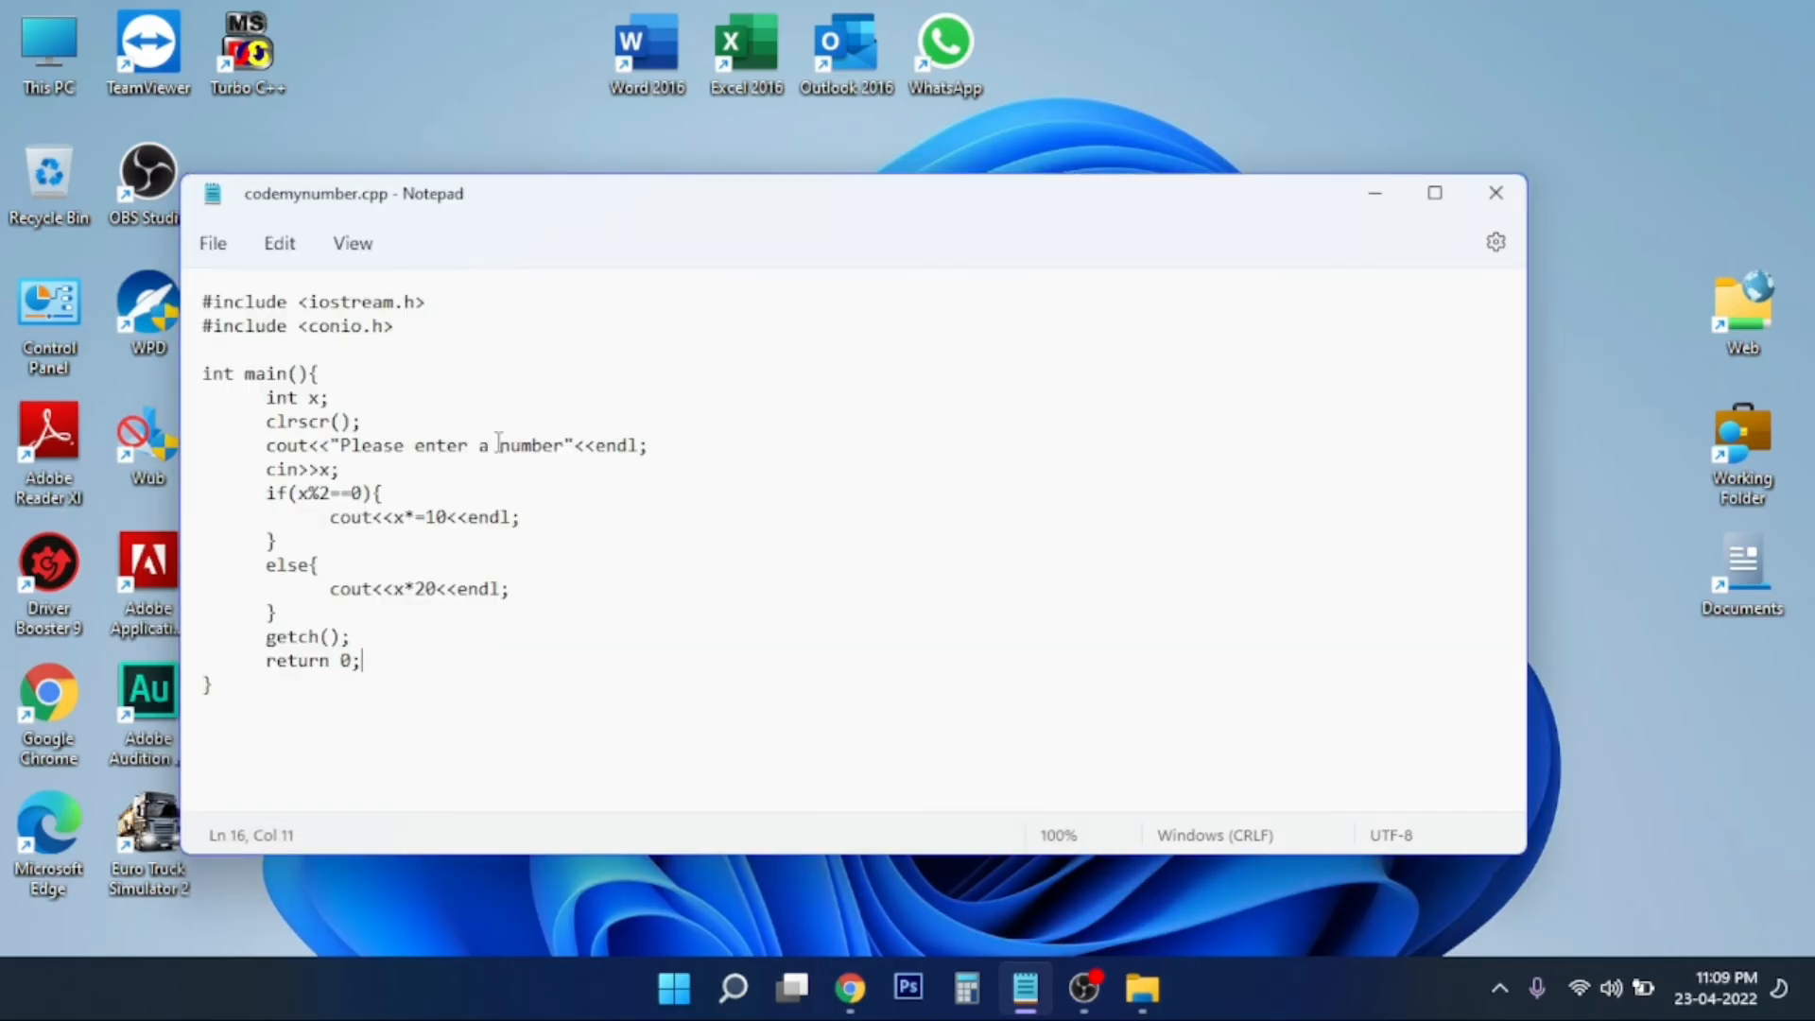
{"action": "left_click", "coordinate": [1496, 192]}
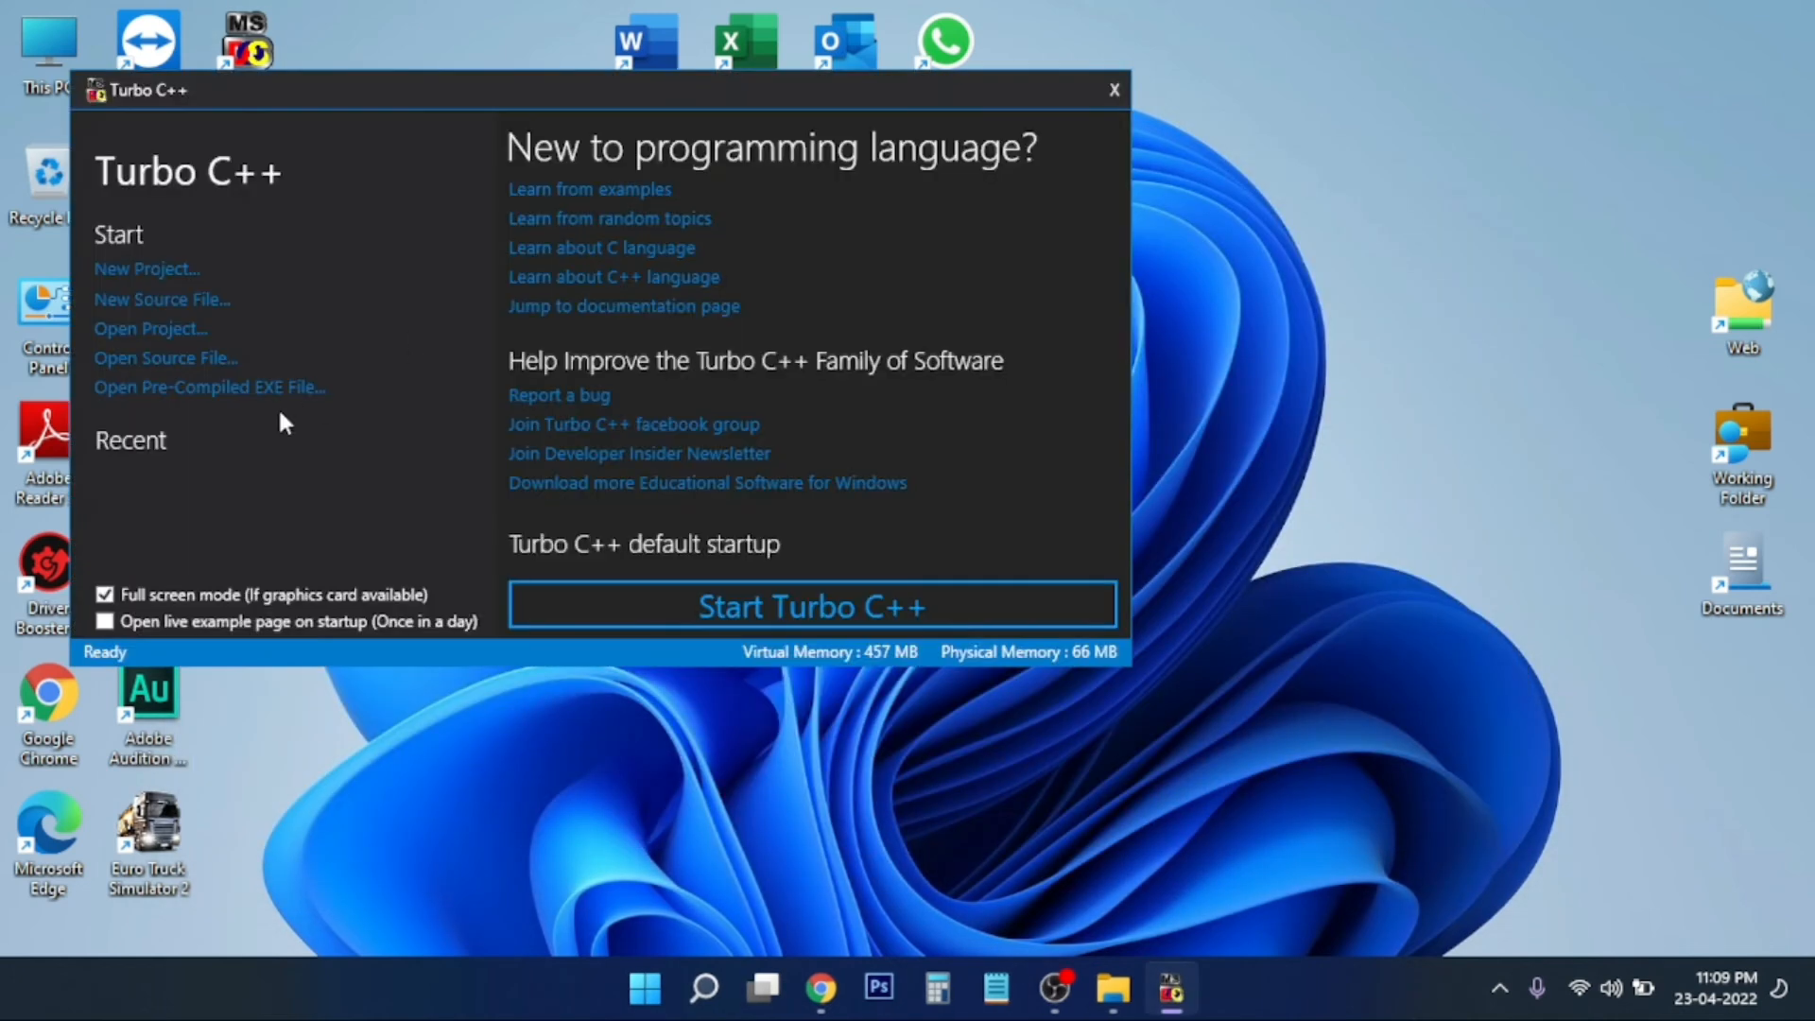
- Start the Turbo C++ compiler from its launcher and bring up the dialog for opening a file
{"action": "left_click", "coordinate": [641, 605]}
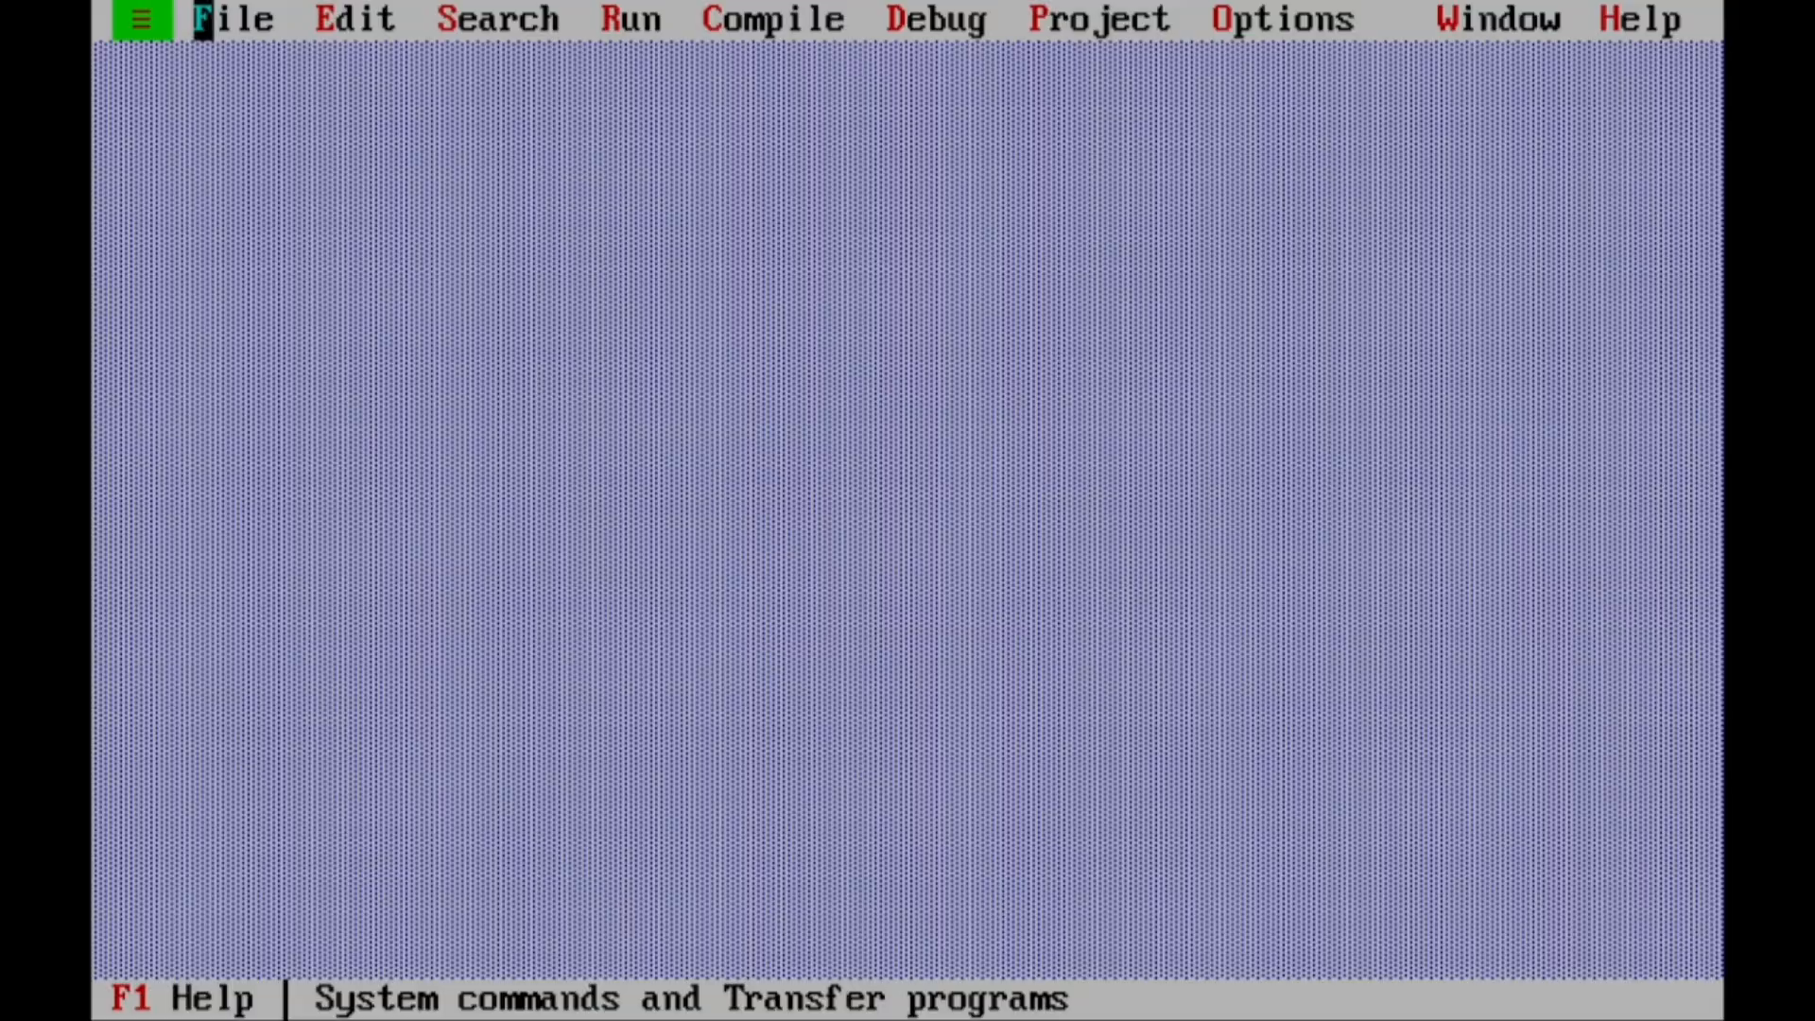
{"action": "left_click", "coordinate": [232, 17]}
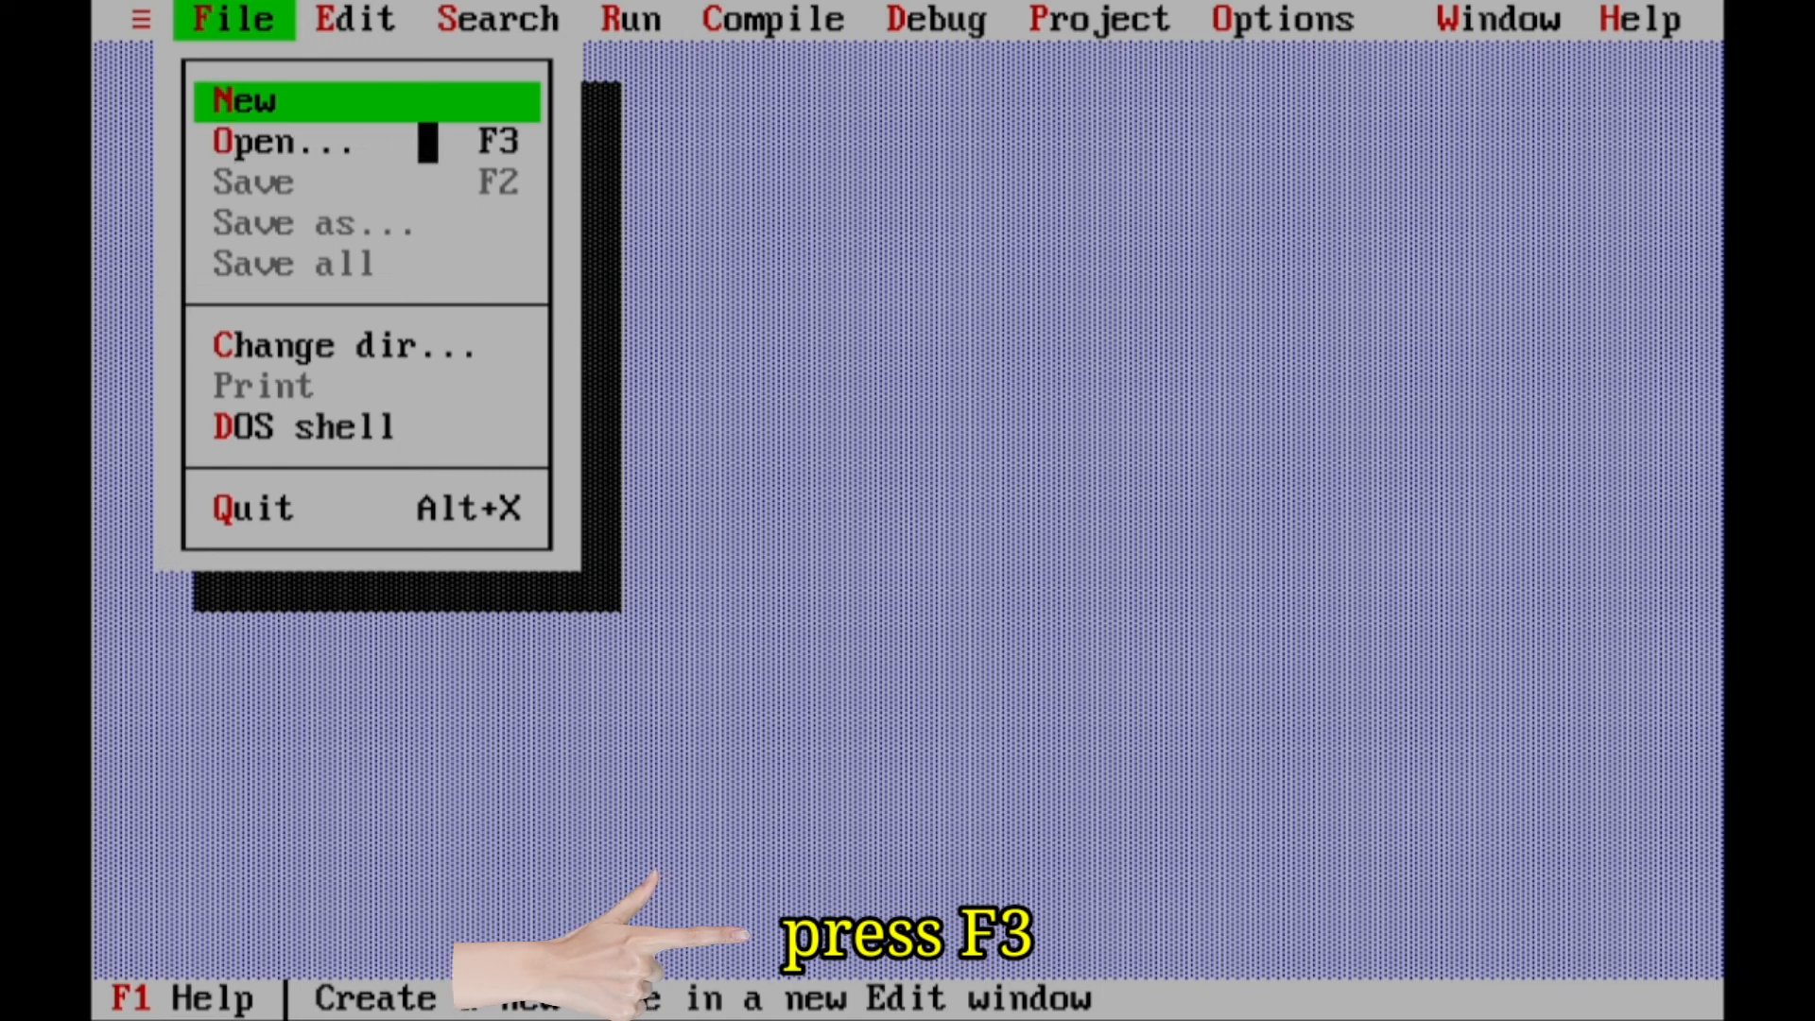
{"action": "key", "text": "Escape"}
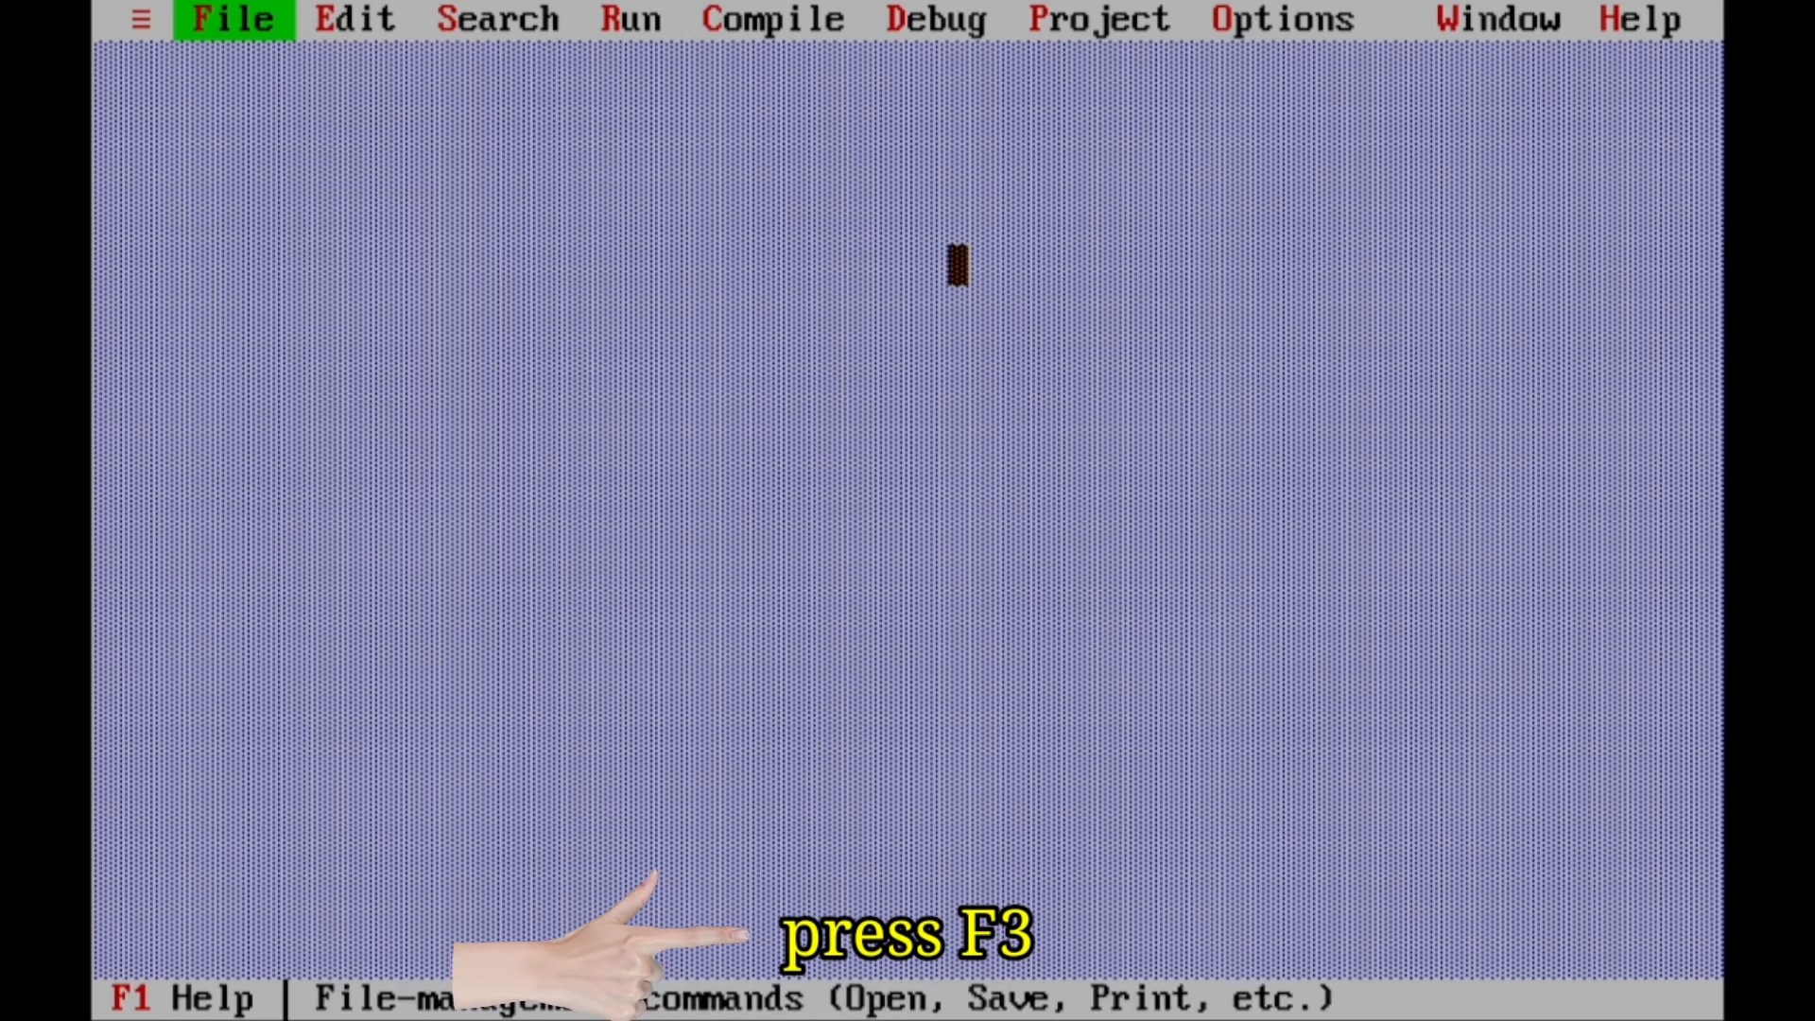
{"action": "key", "text": "F3"}
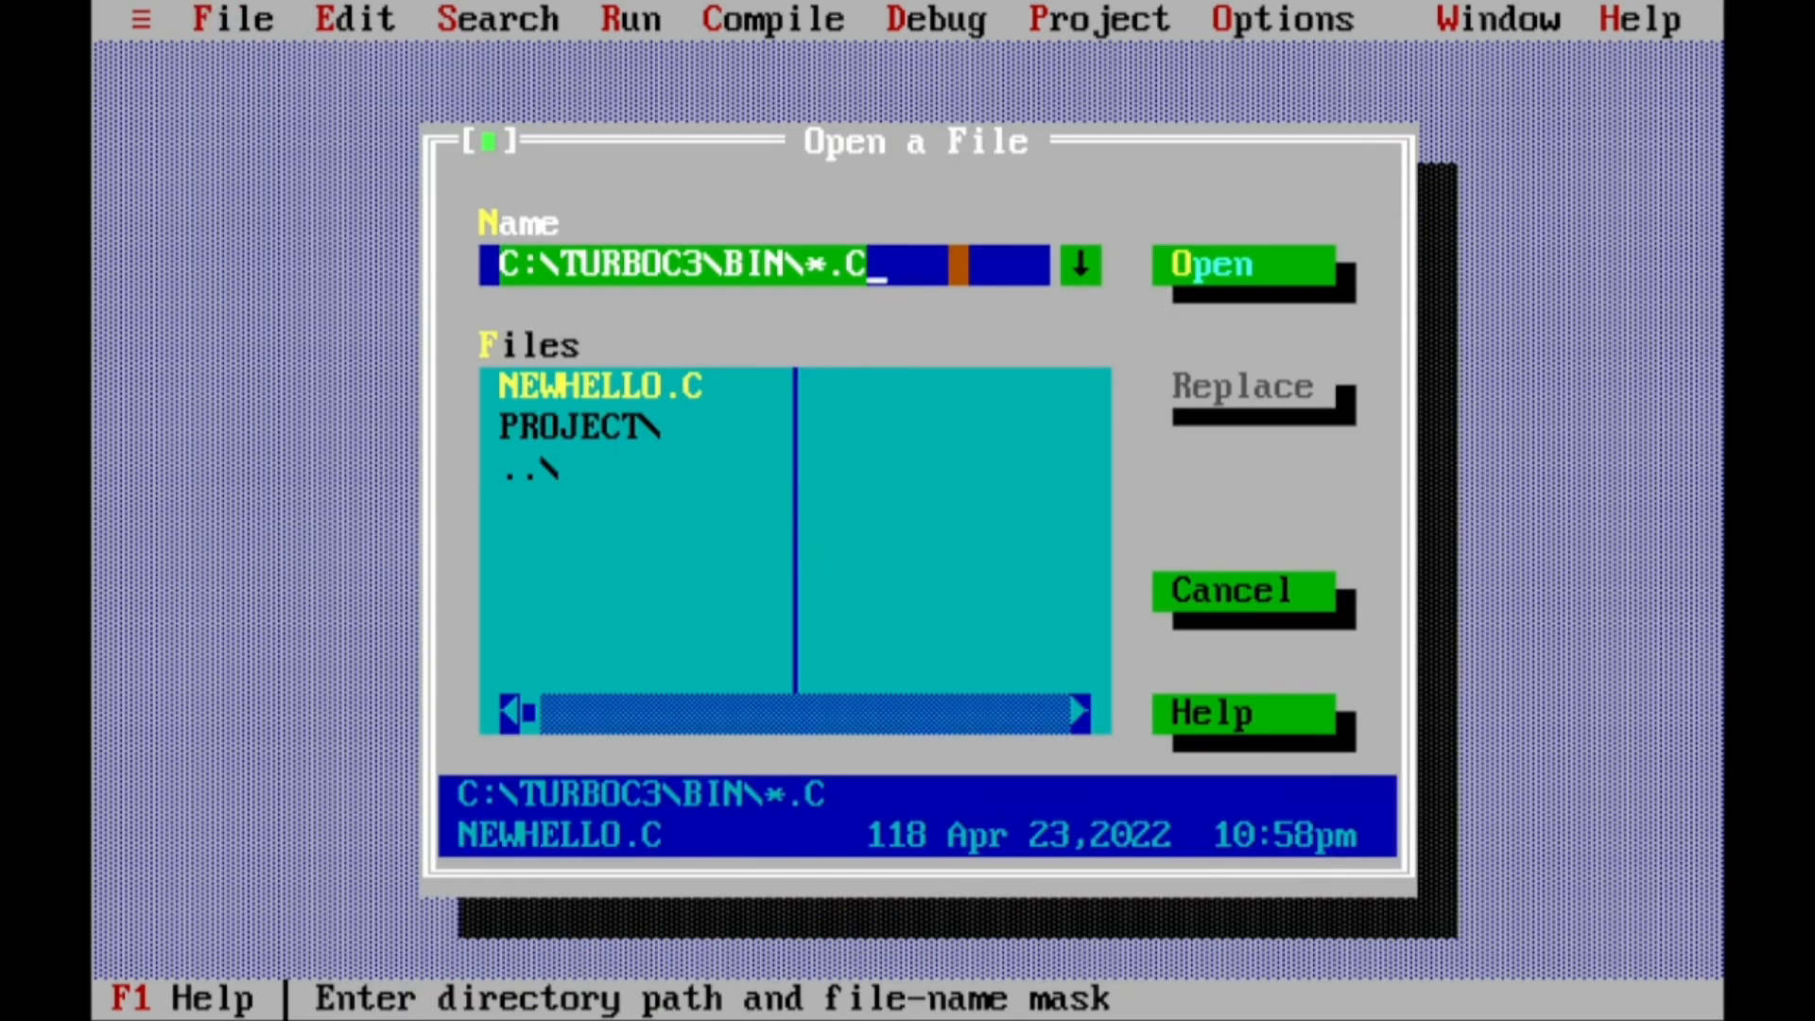
- List only the C++ source files in the open dialog by setting the name mask to C:\TURBOC3\BIN\*.CPP
{"action": "key", "text": "Tab"}
{"action": "left_click", "coordinate": [897, 265]}
{"action": "key", "text": "Tab"}
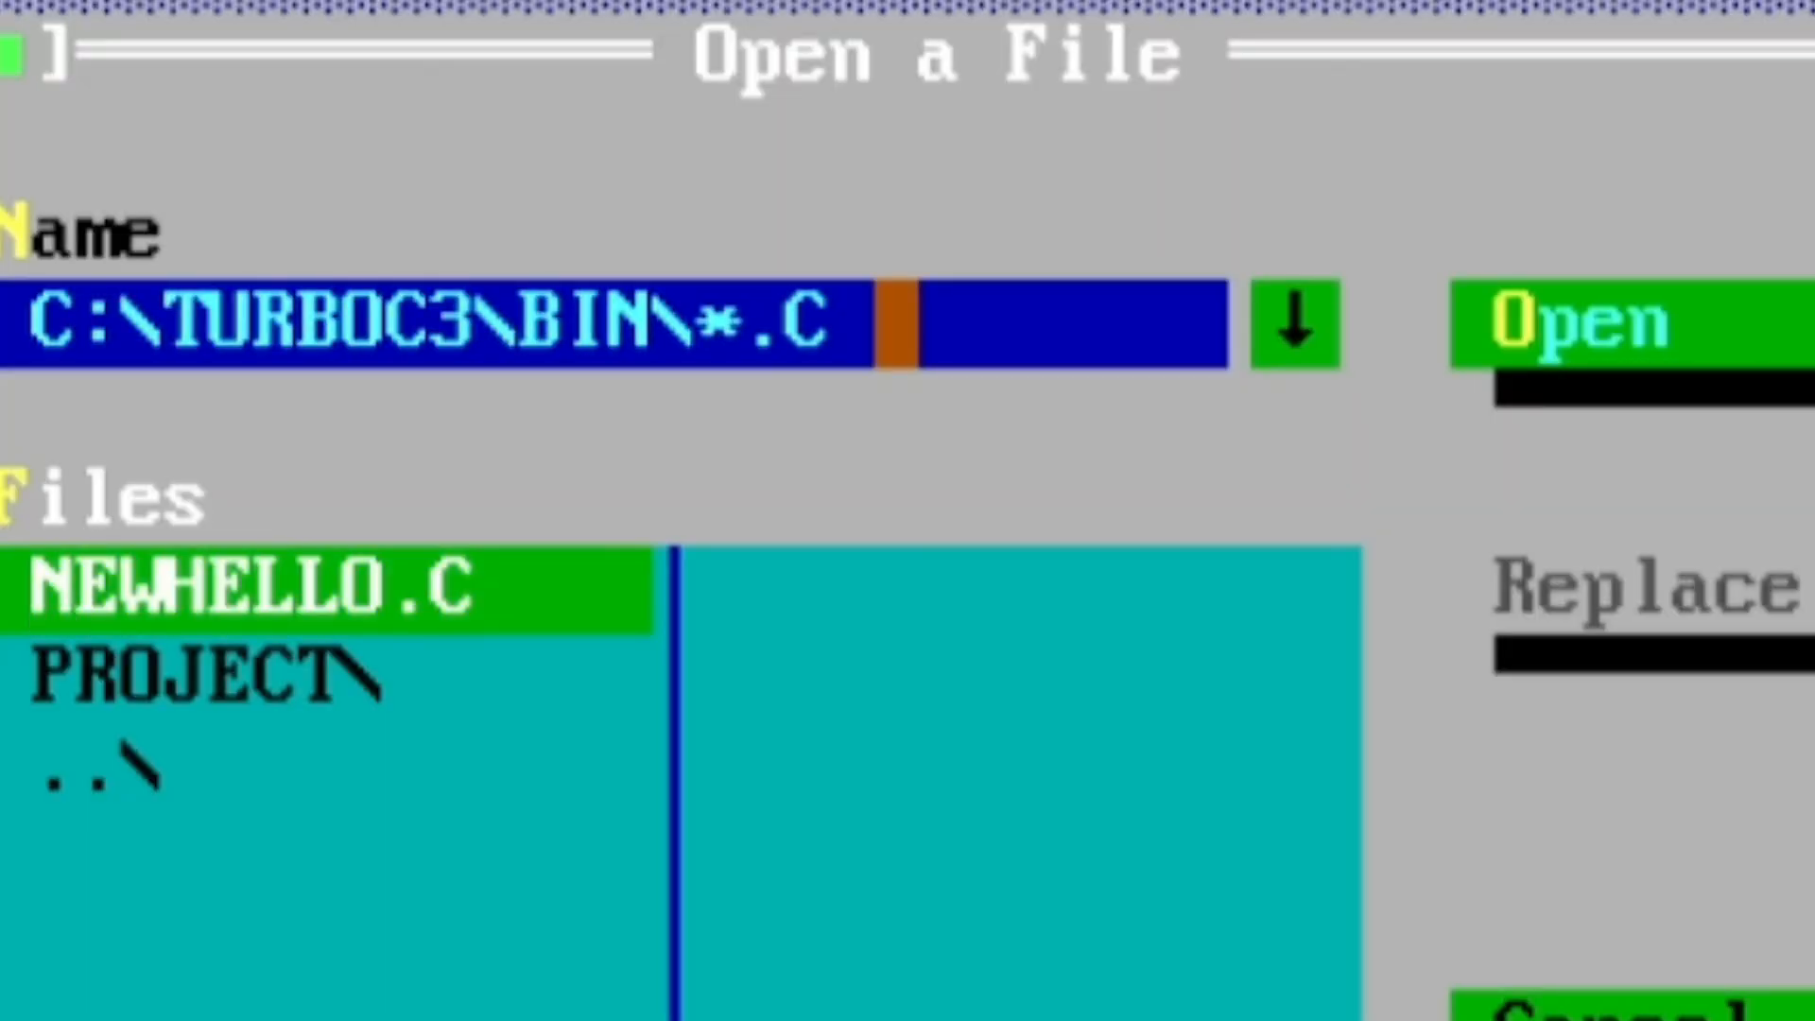
{"action": "left_click", "coordinate": [896, 323]}
{"action": "type", "text": "pp"}
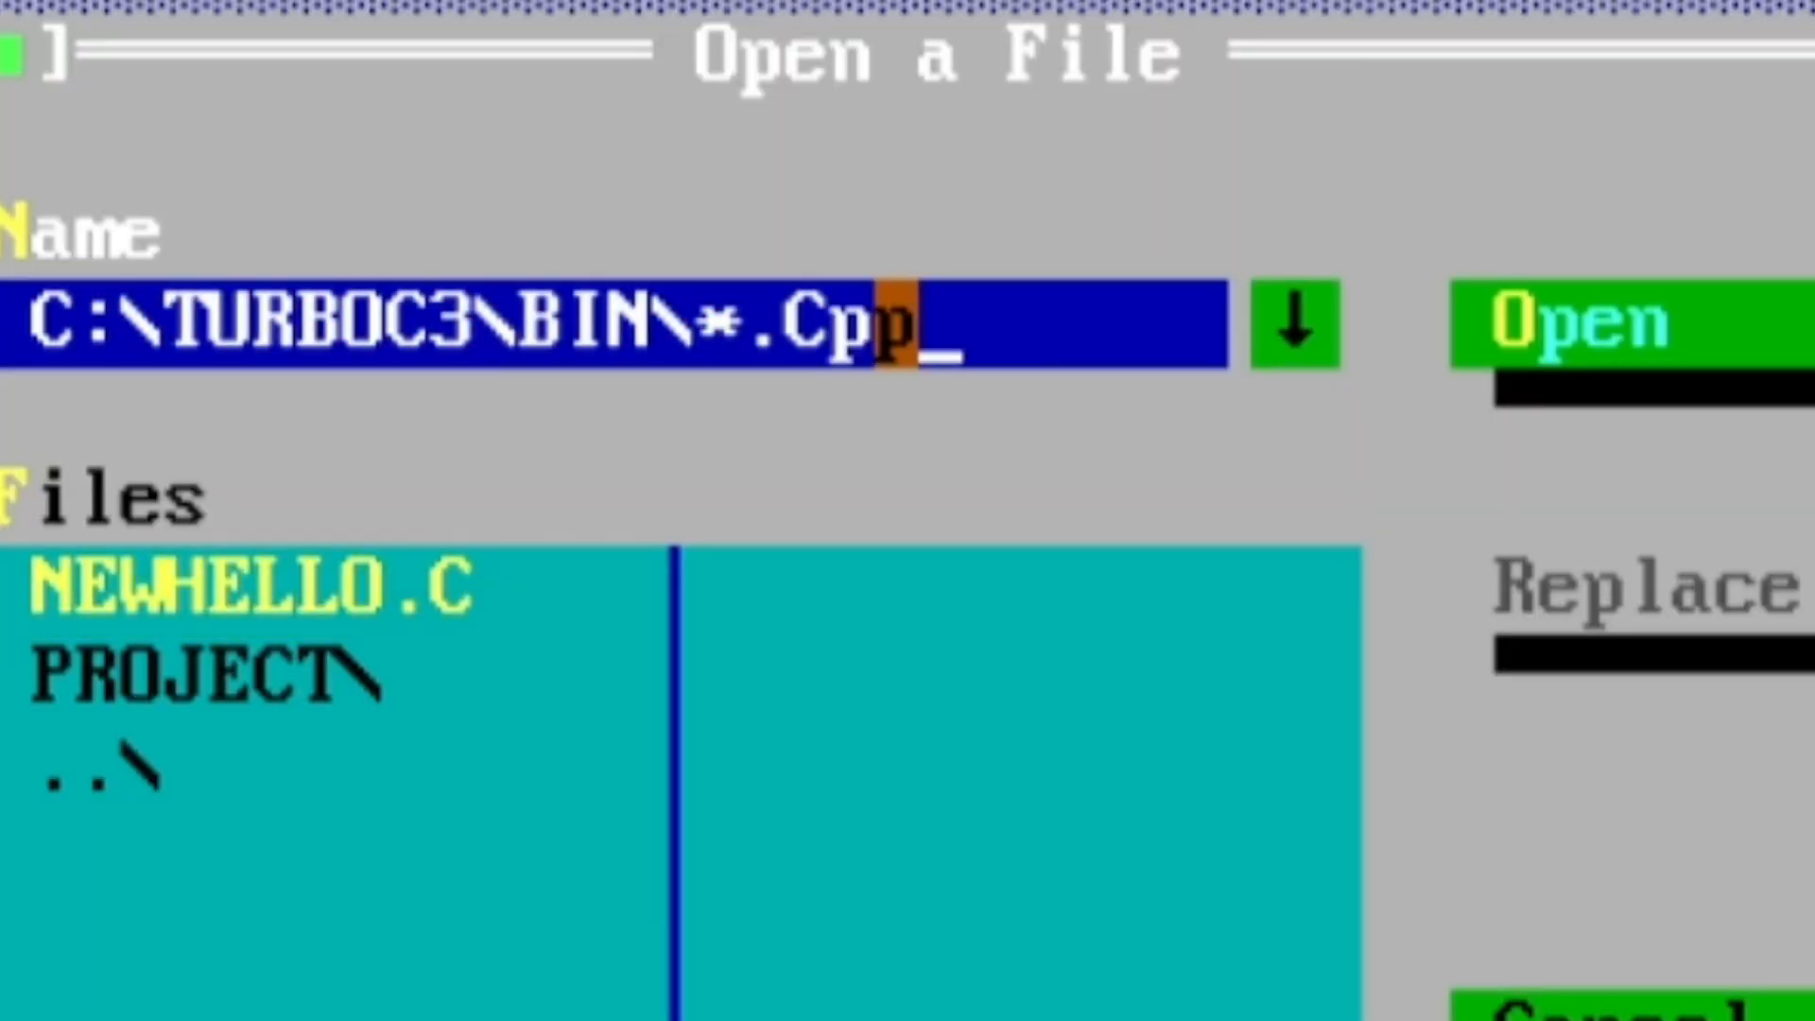
{"action": "key", "text": "Return"}
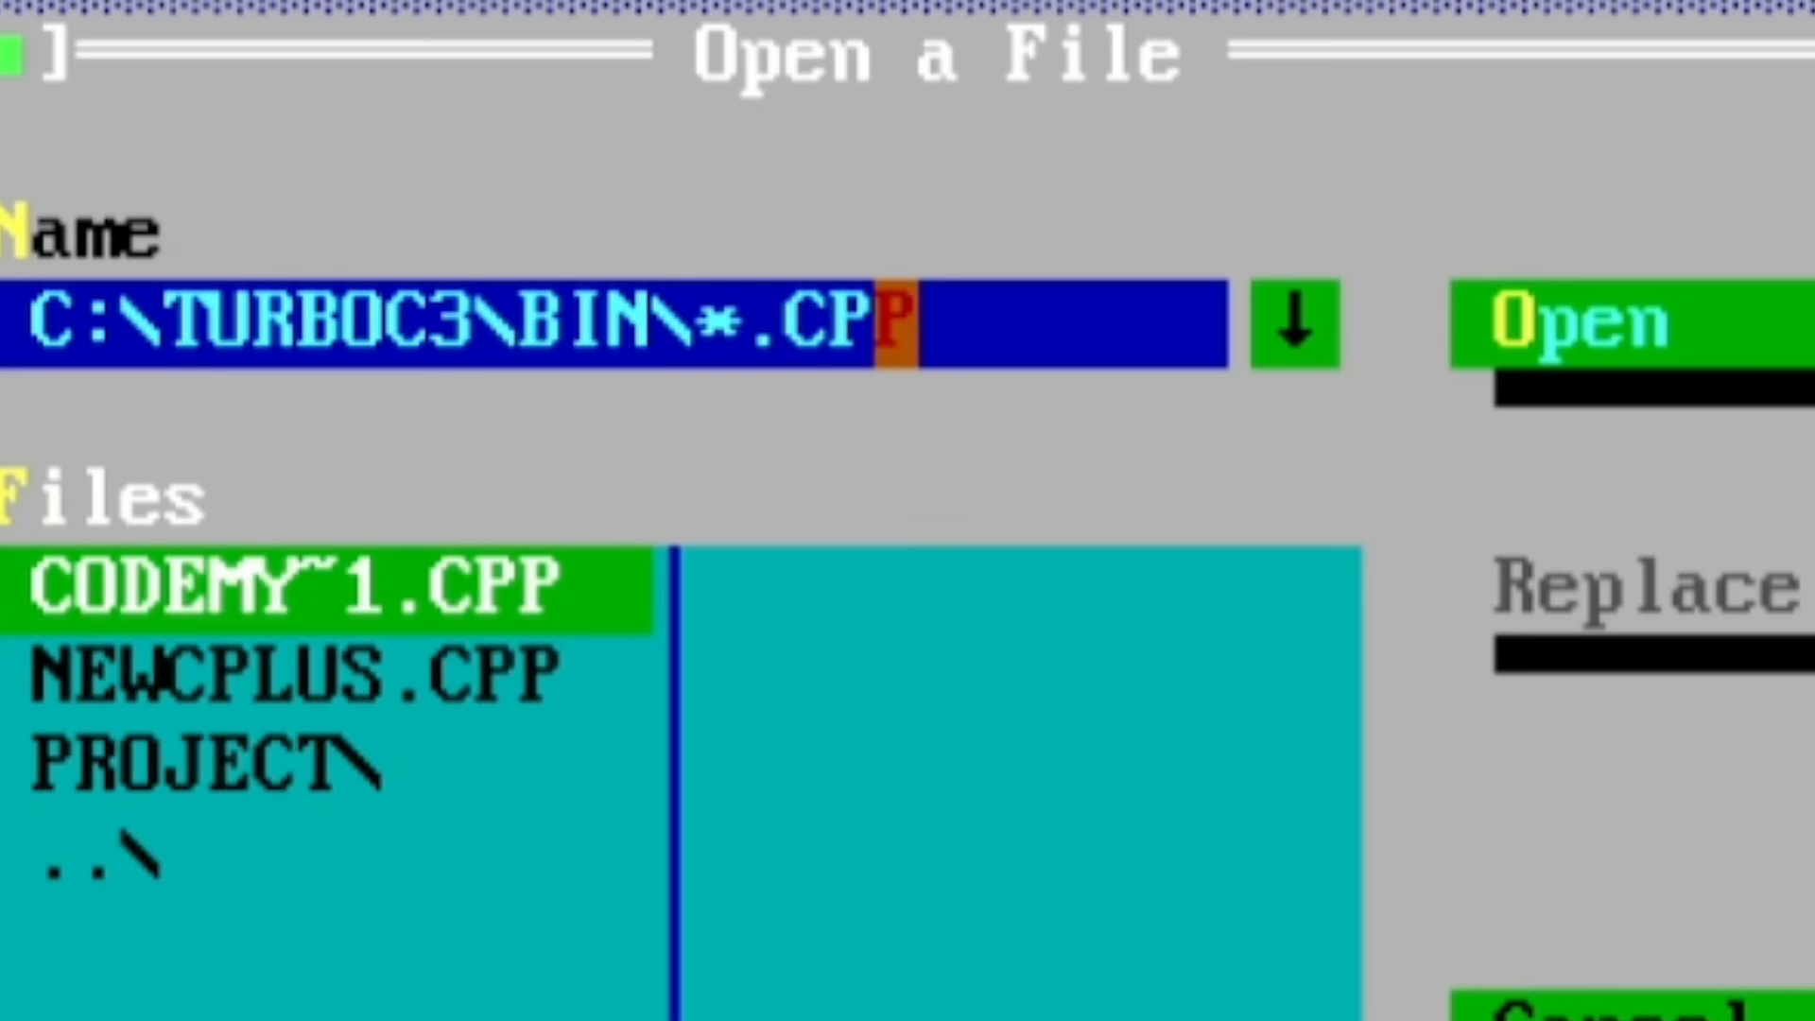
- Open CODEMY~1.CPP from the file list and enlarge its edit window to fill the workspace
{"action": "left_click", "coordinate": [378, 856]}
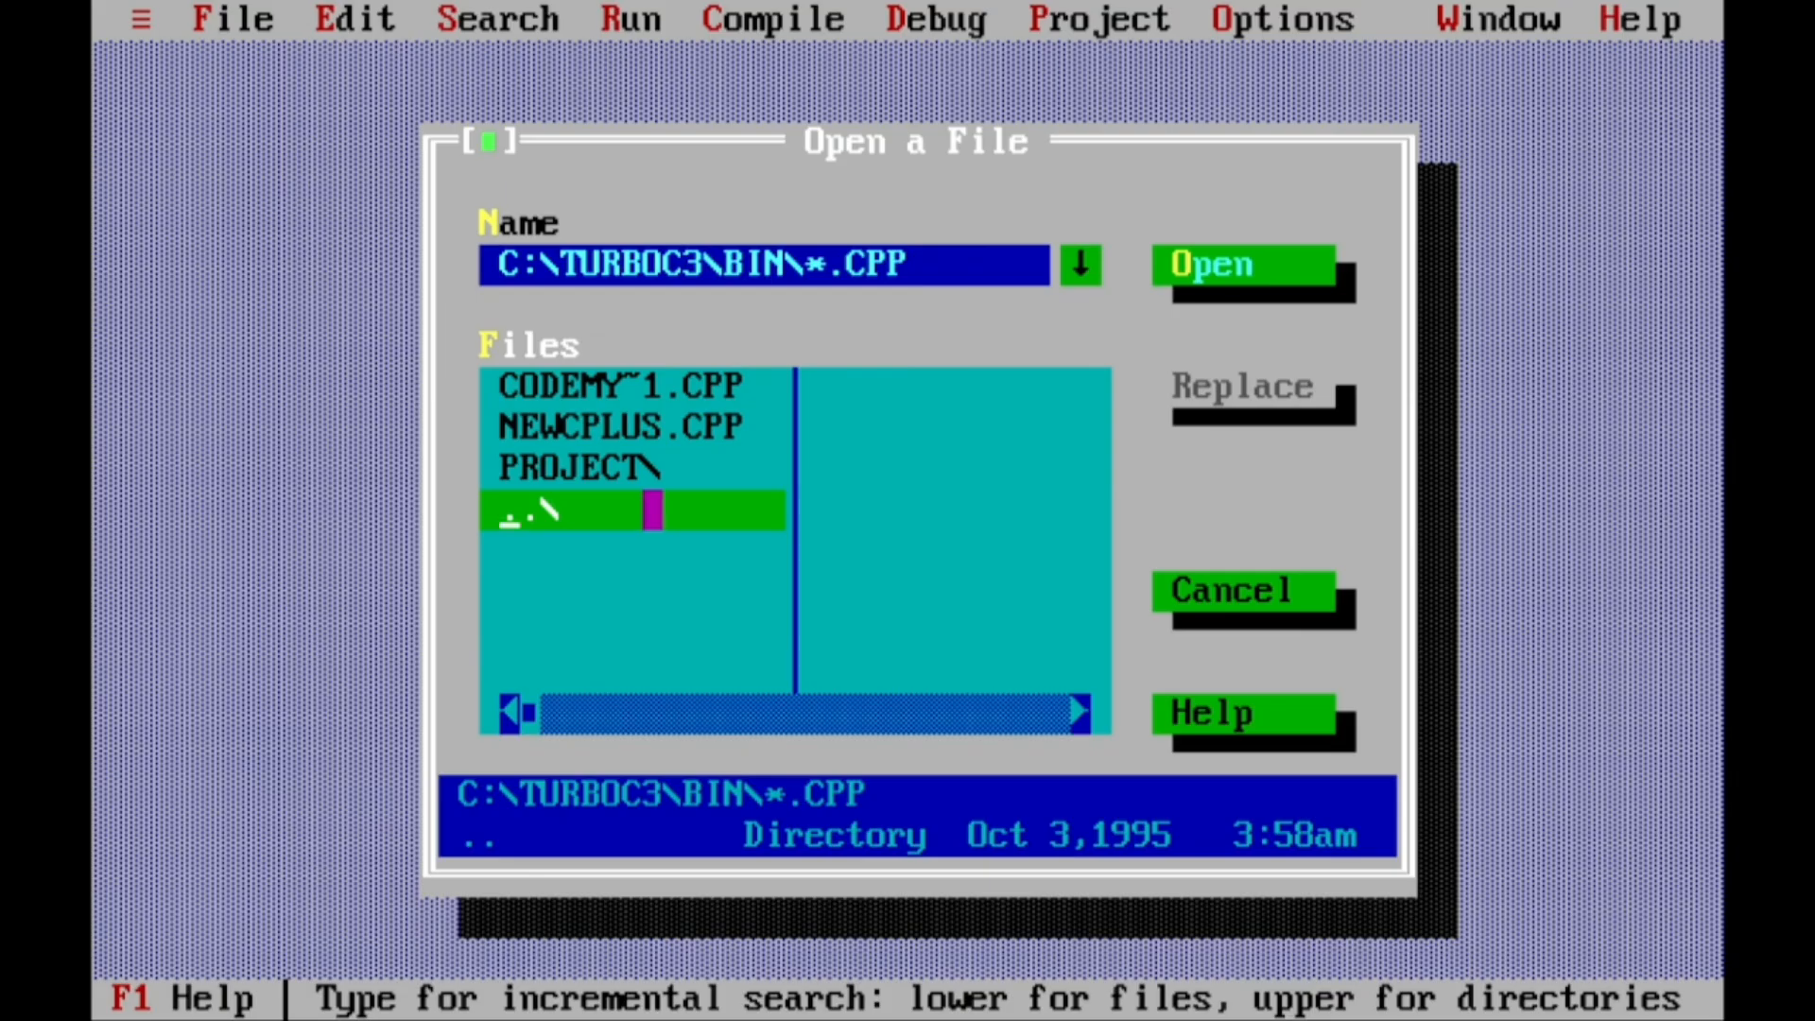
{"action": "left_click", "coordinate": [632, 385]}
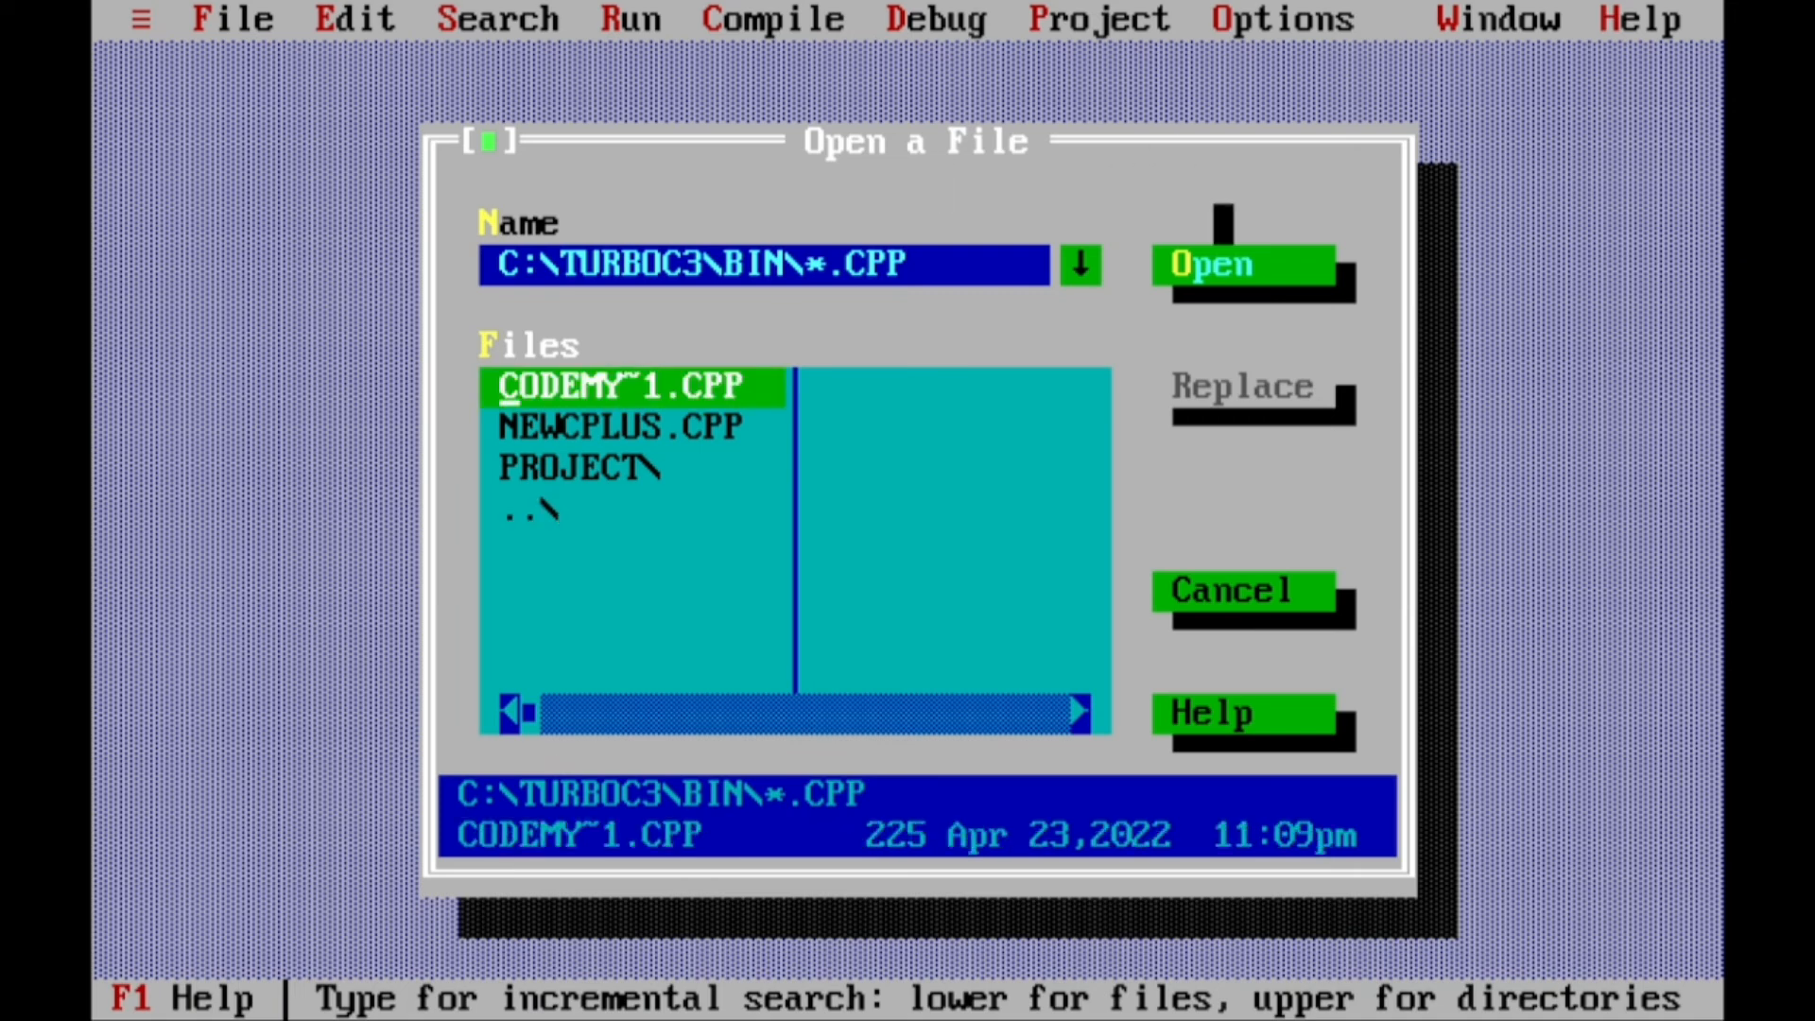
{"action": "left_click", "coordinate": [1202, 265]}
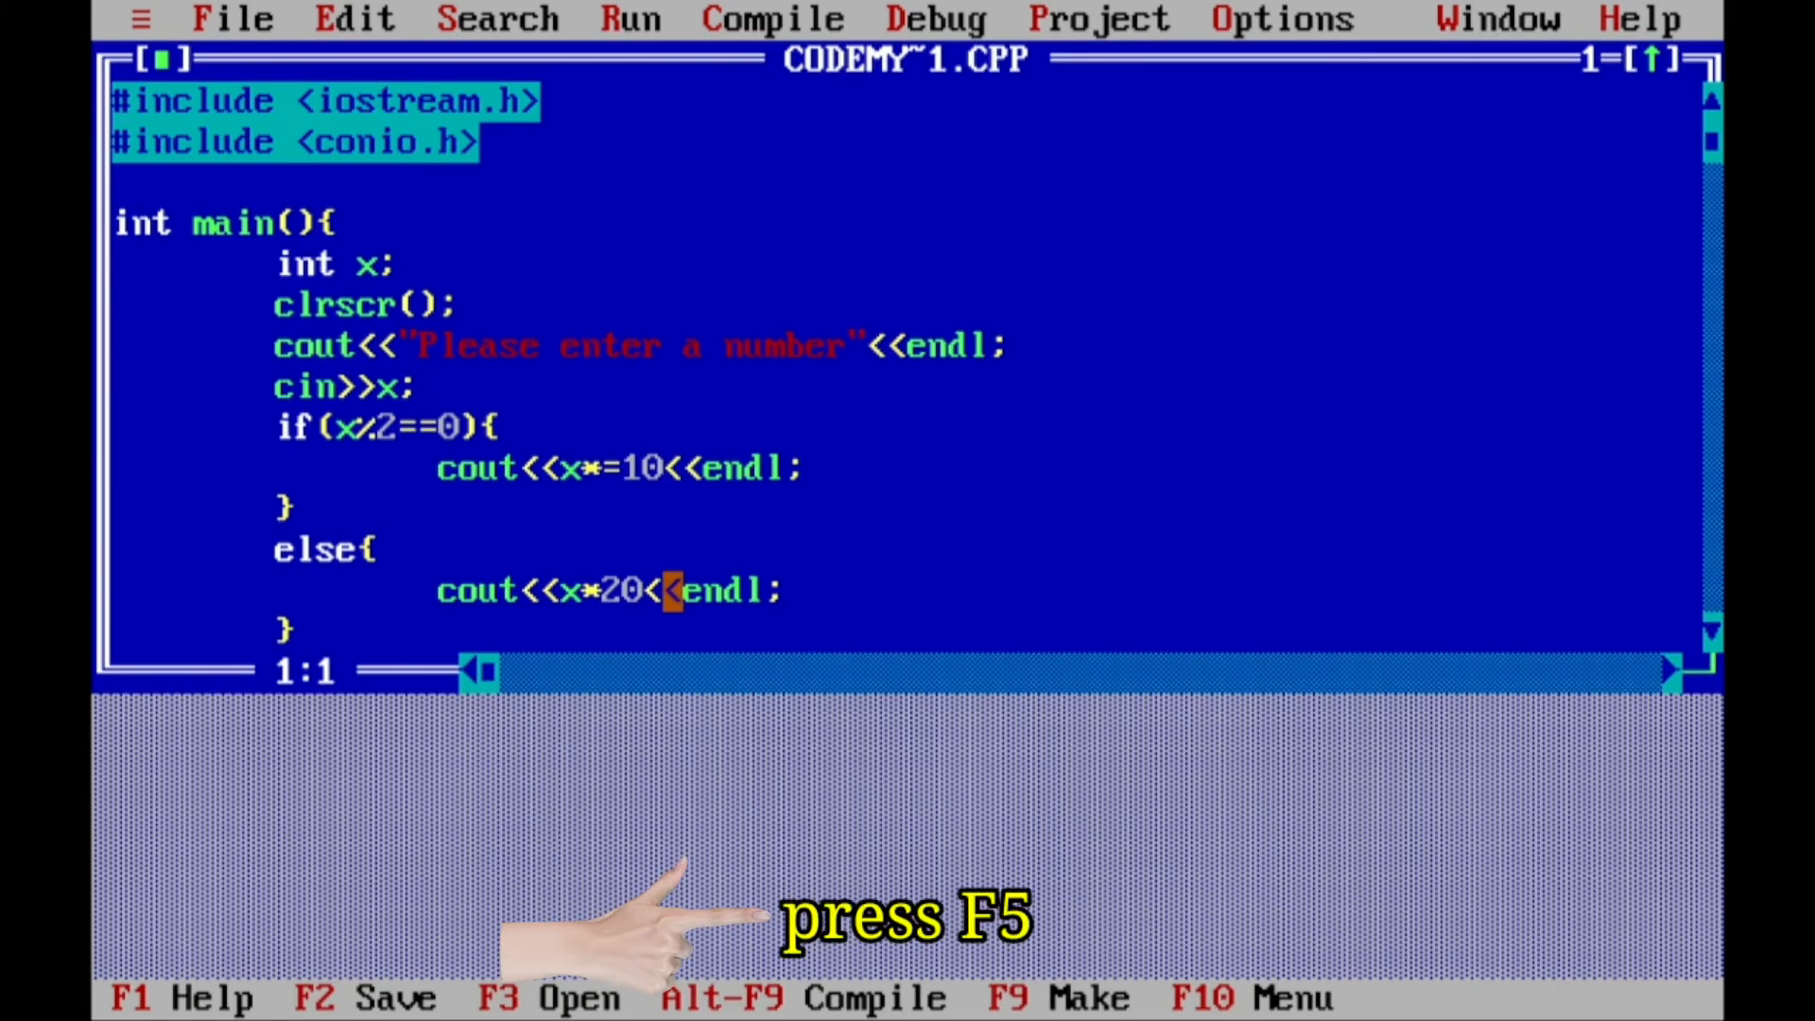
{"action": "key", "text": "F5"}
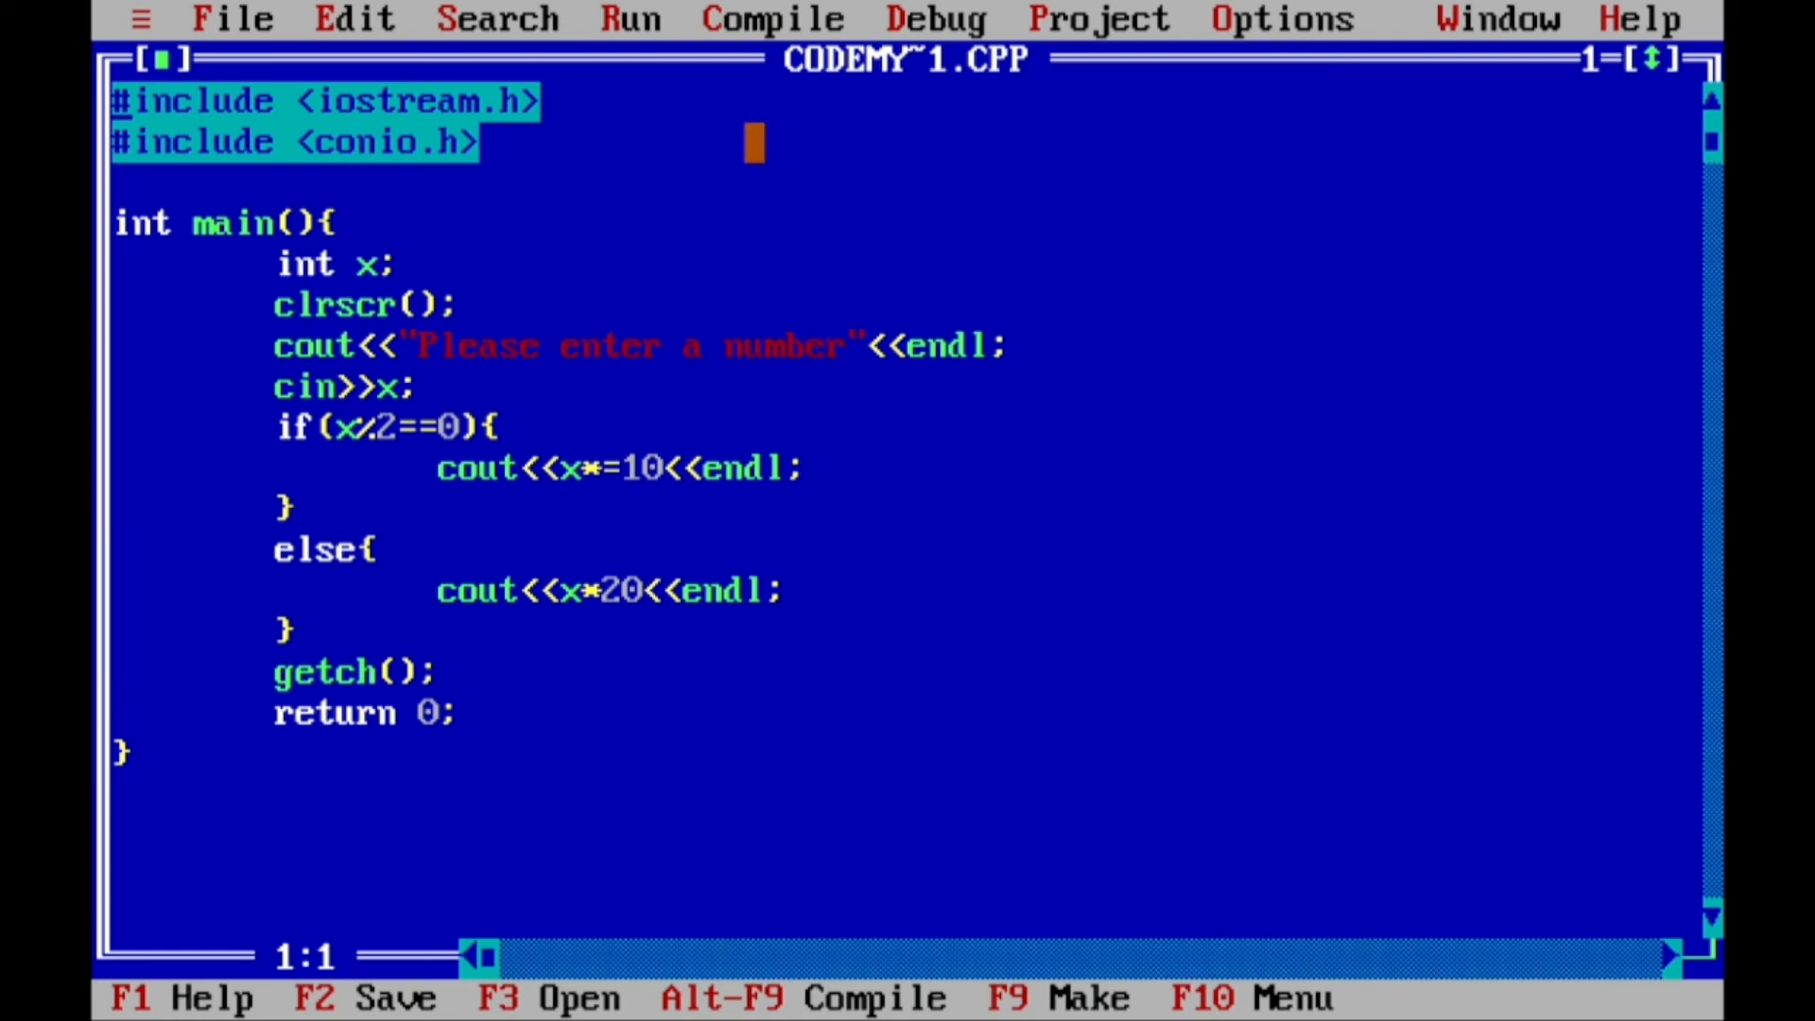
- Compile CODEMY~1.CPP and dismiss the compilation summary
{"action": "left_click", "coordinate": [757, 20]}
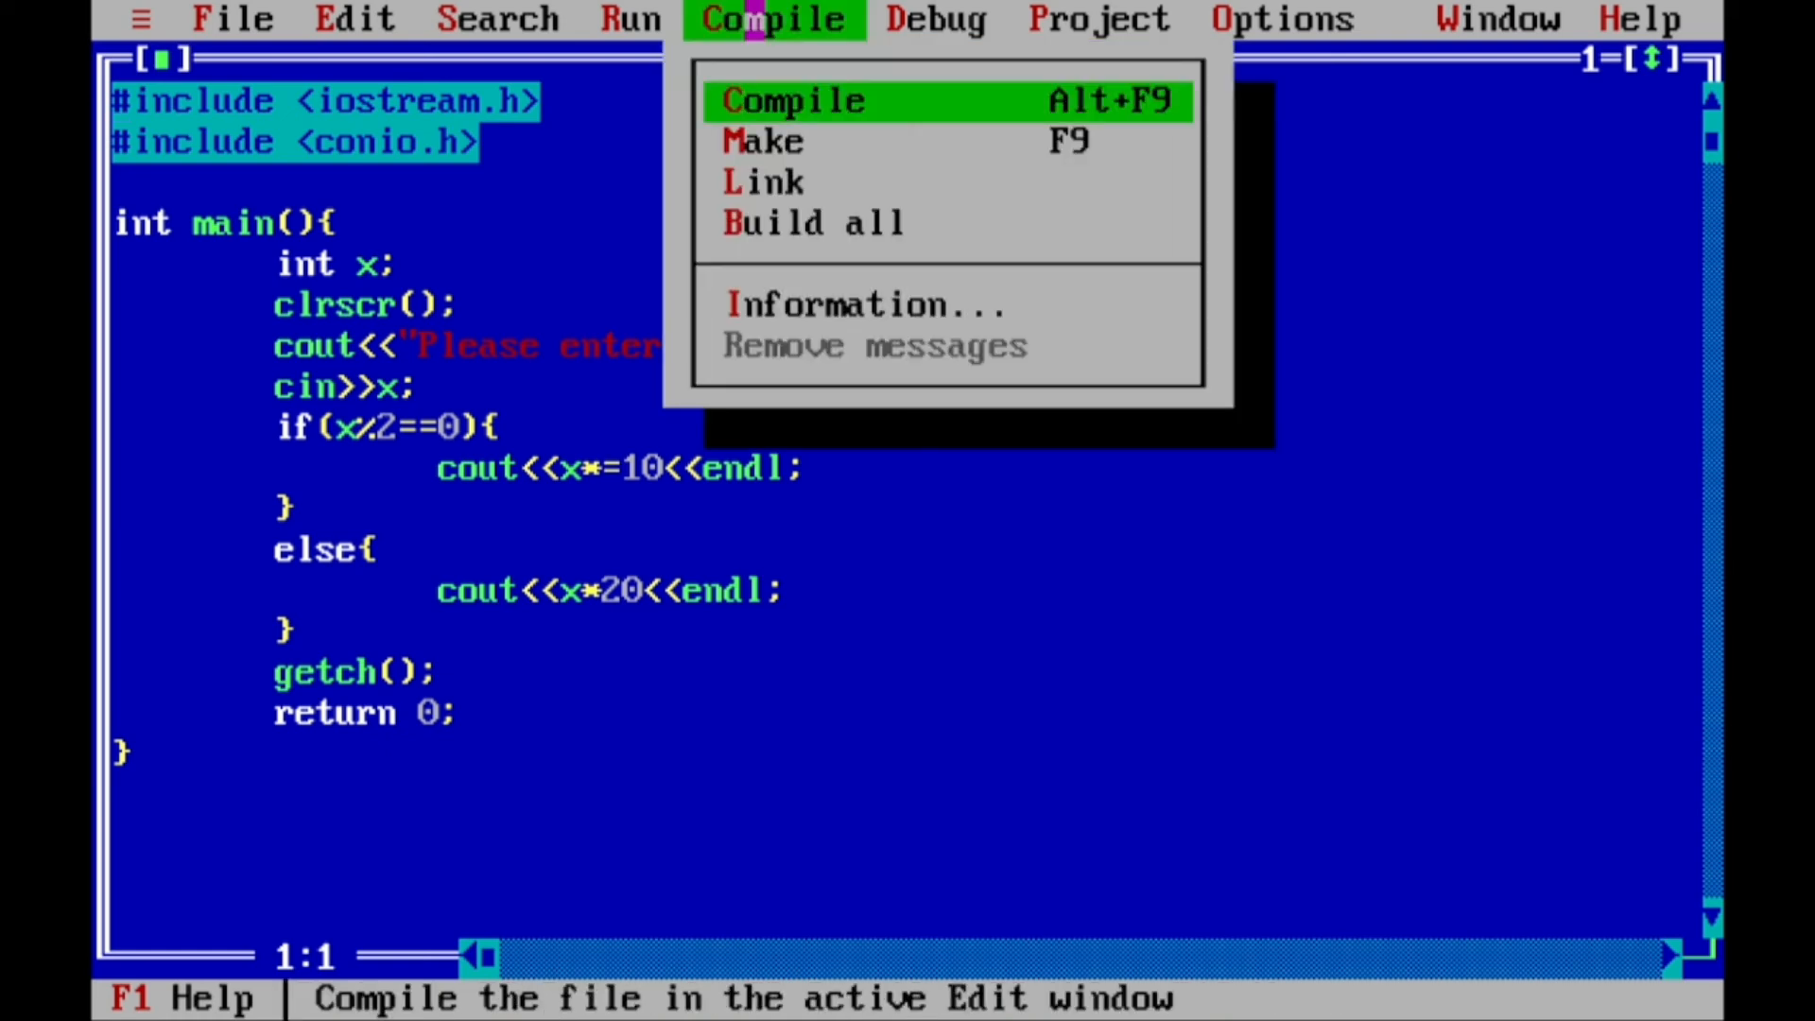
{"action": "left_click", "coordinate": [612, 142]}
{"action": "left_click", "coordinate": [612, 141]}
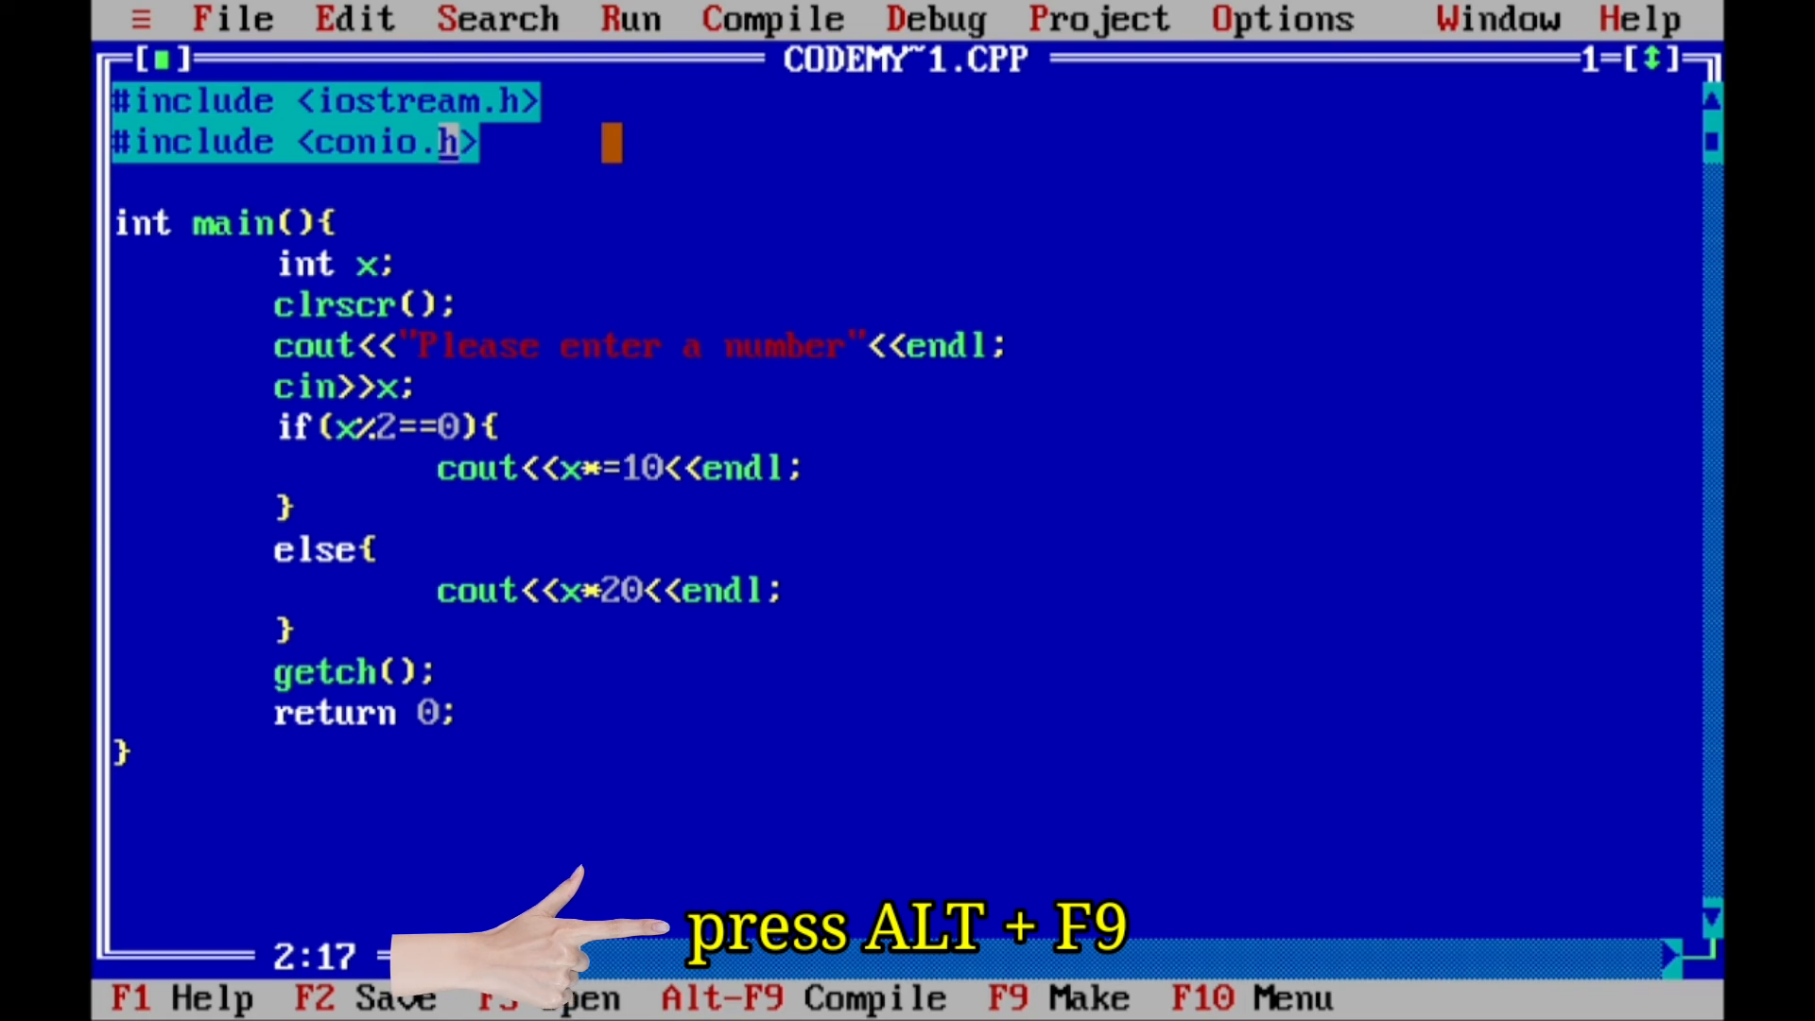
{"action": "key", "text": "alt+F9"}
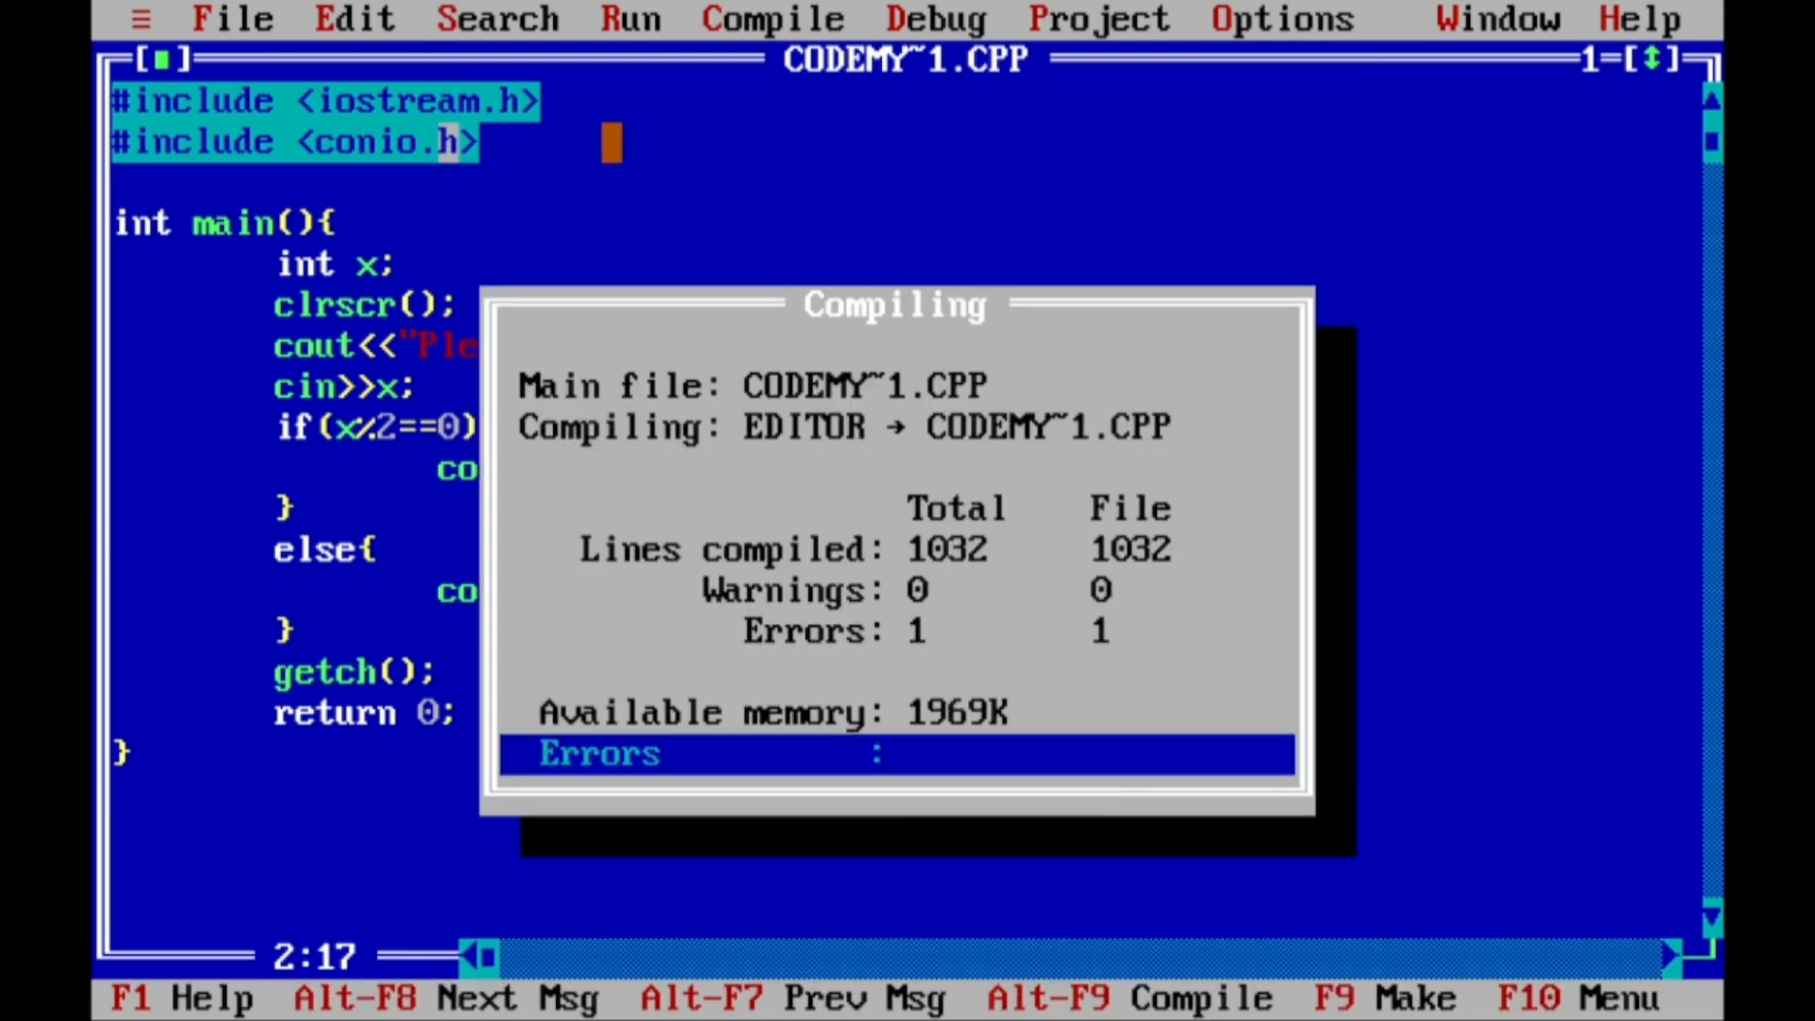
{"action": "key", "text": "Return"}
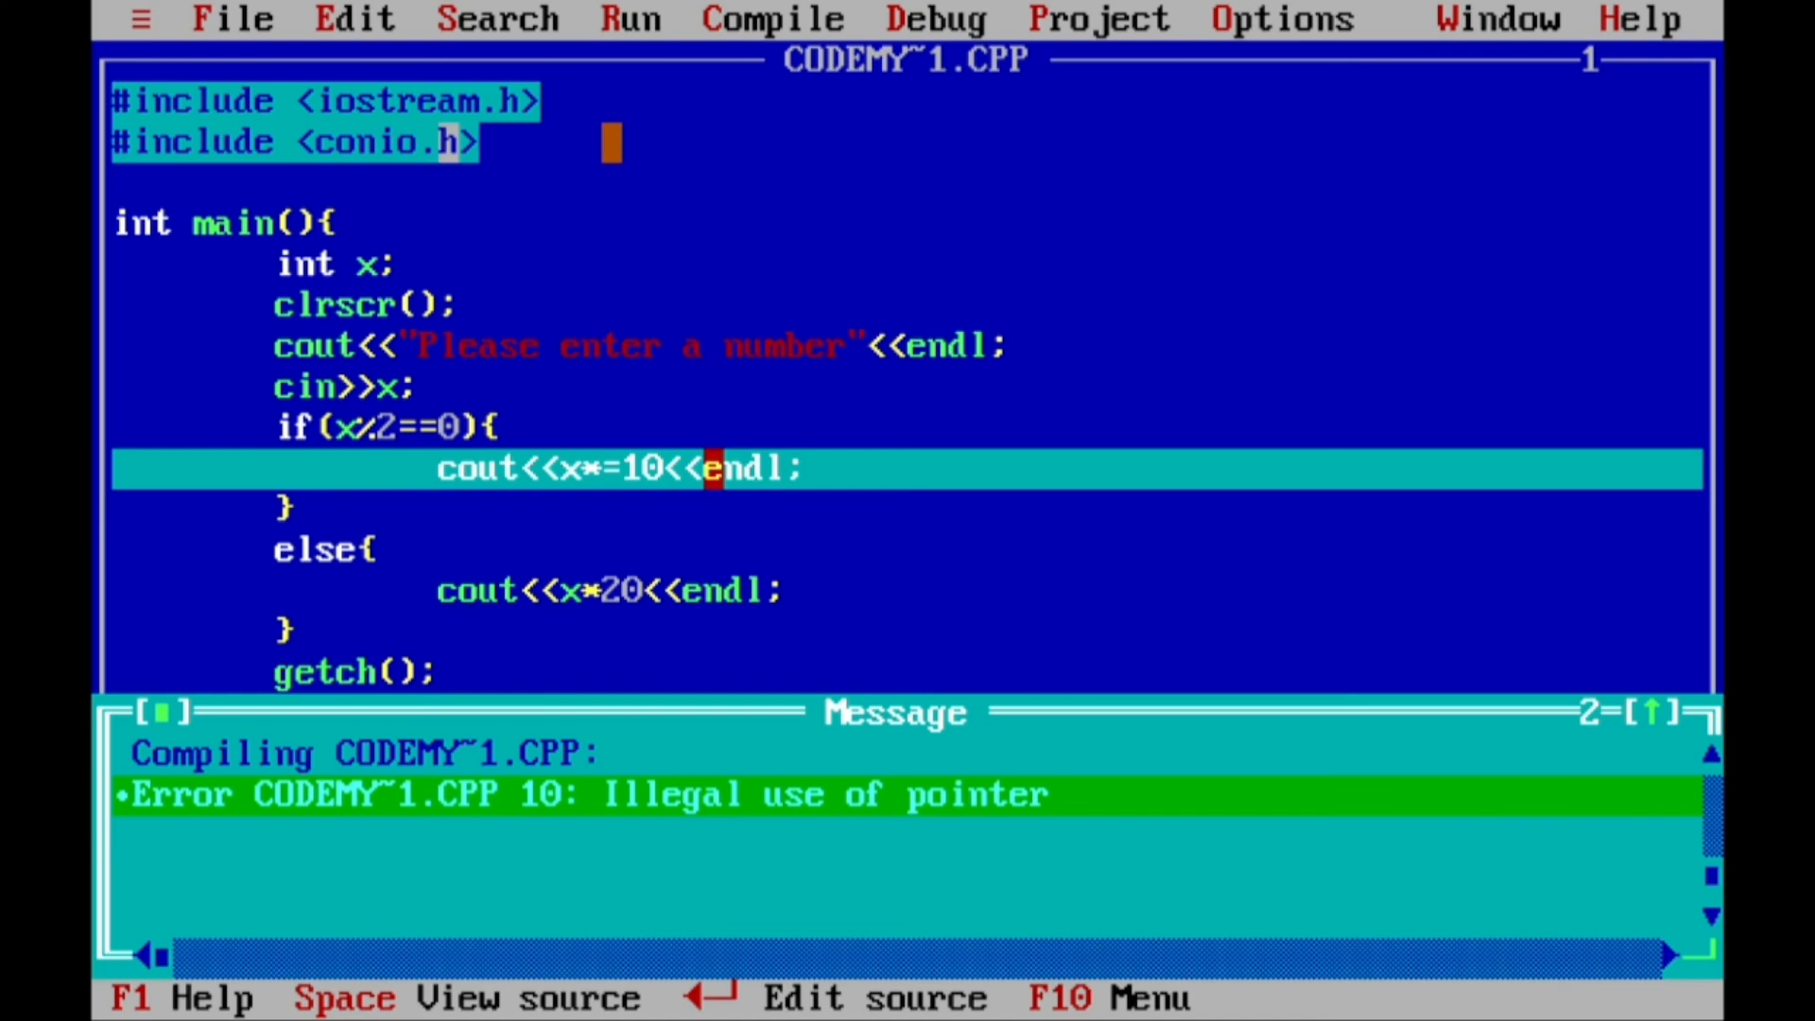
- Close the message window, correct the if branch output to x*10, and save over the existing CODEMY~1.CPP
{"action": "left_click", "coordinate": [162, 714]}
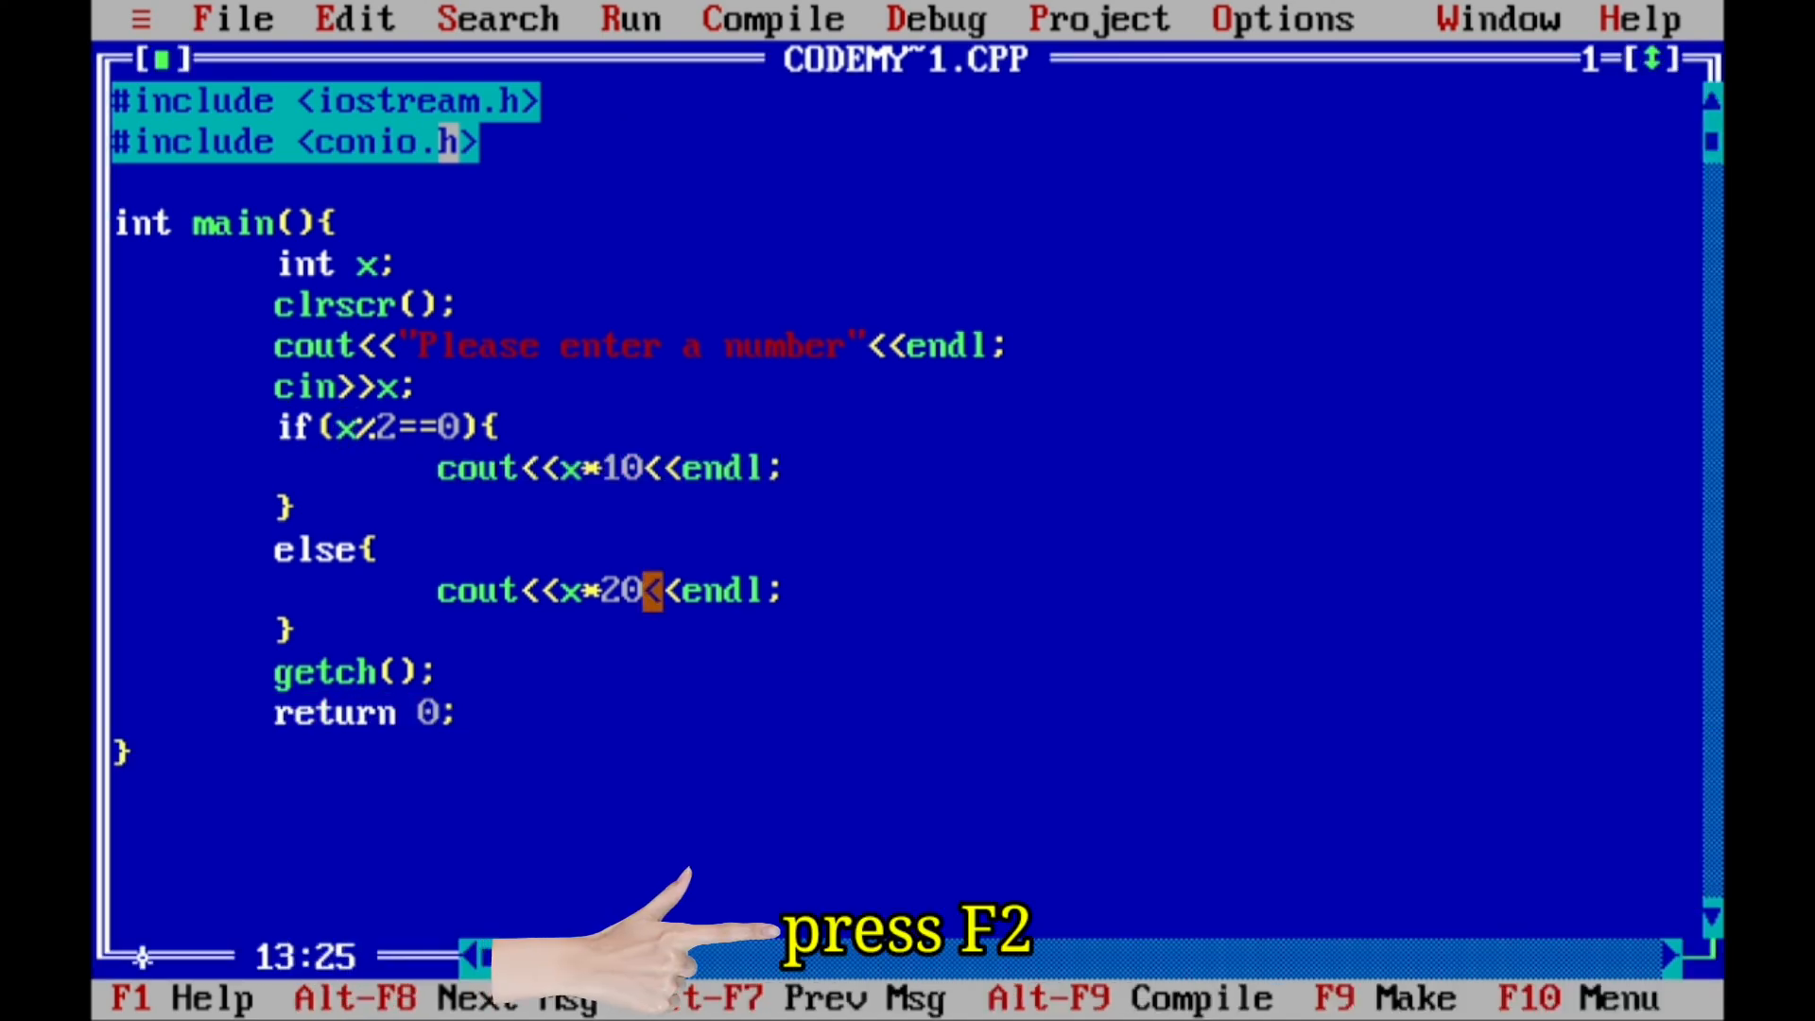
{"action": "key", "text": "F2"}
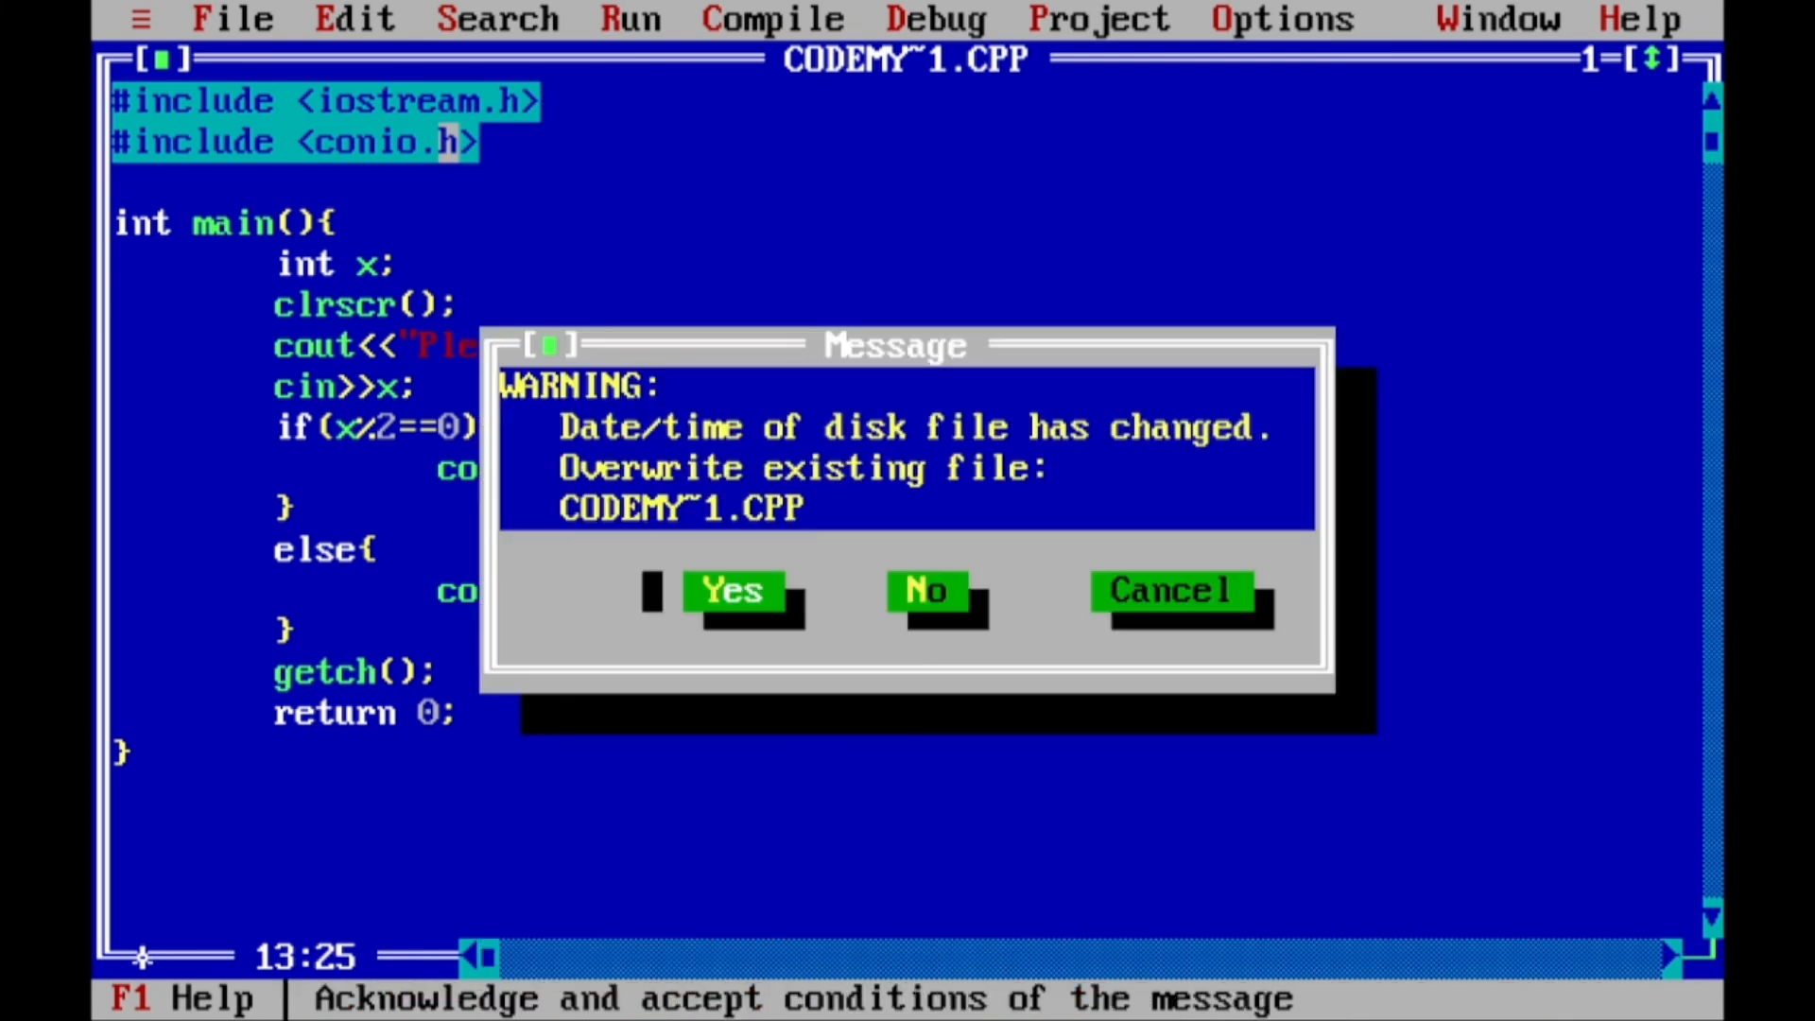
{"action": "key", "text": "Return"}
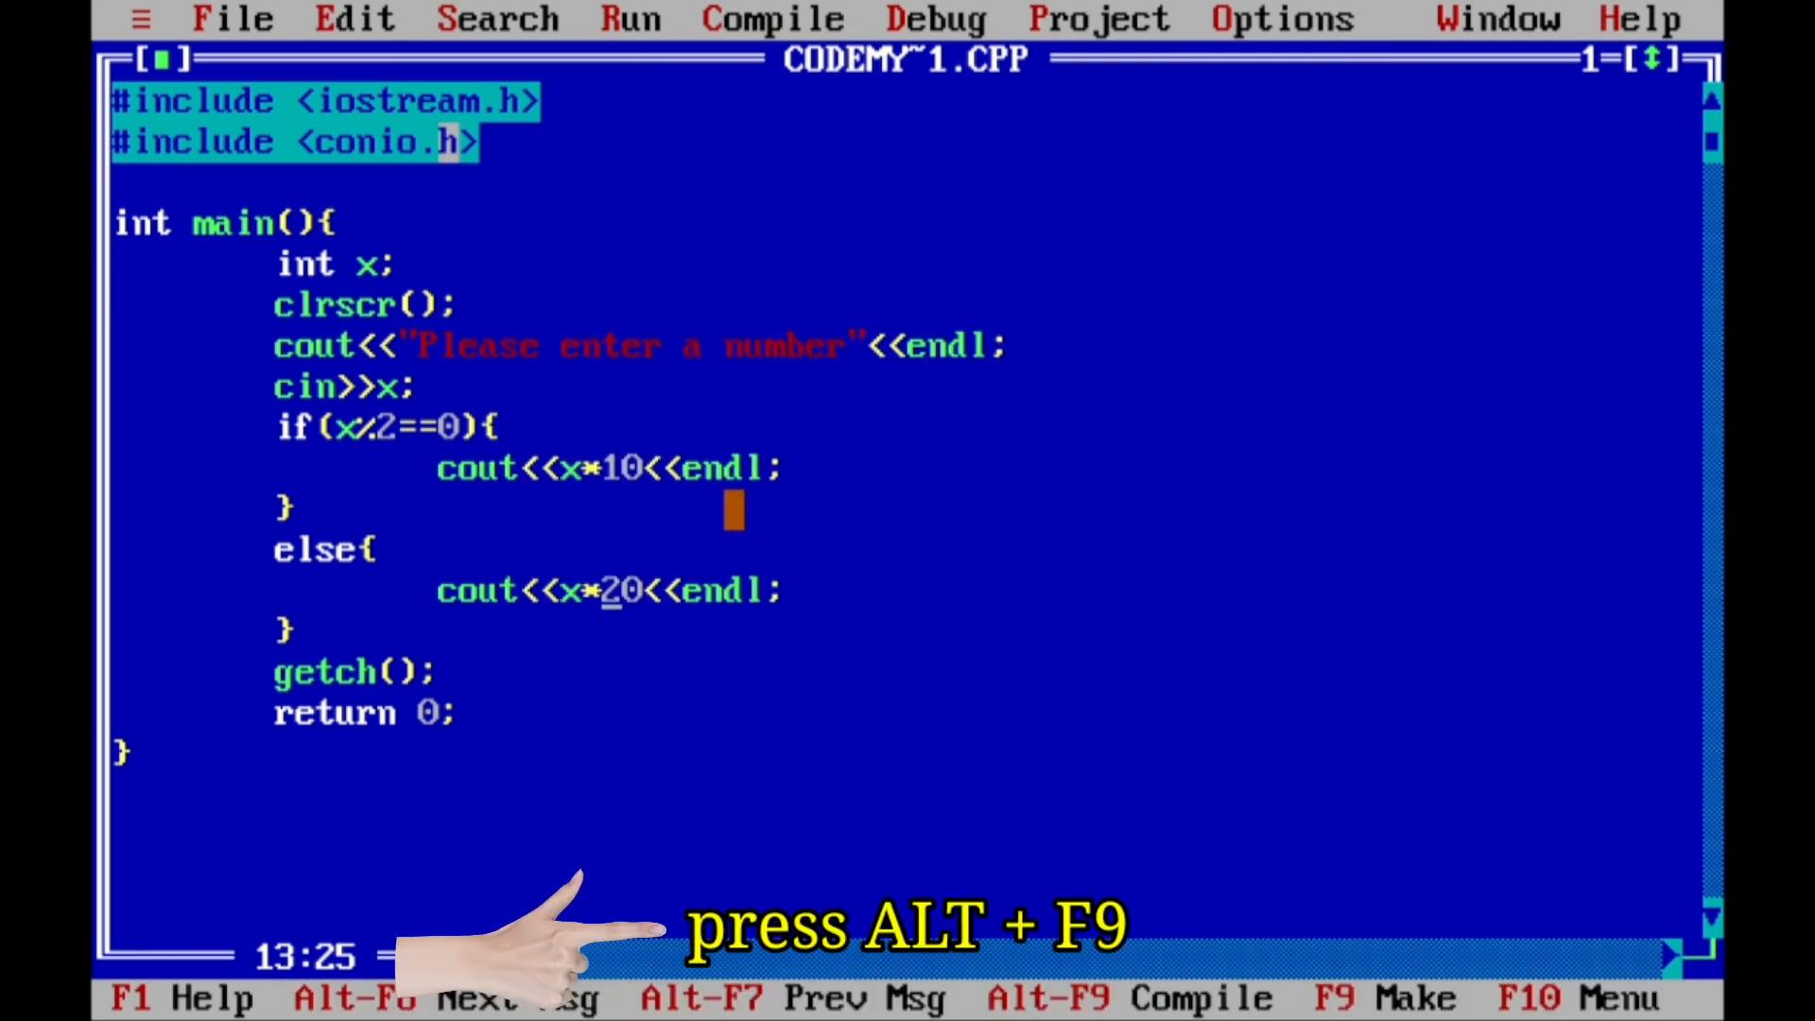
- Compile the corrected program and run it through its number prompt back to the editor
{"action": "key", "text": "alt+F9"}
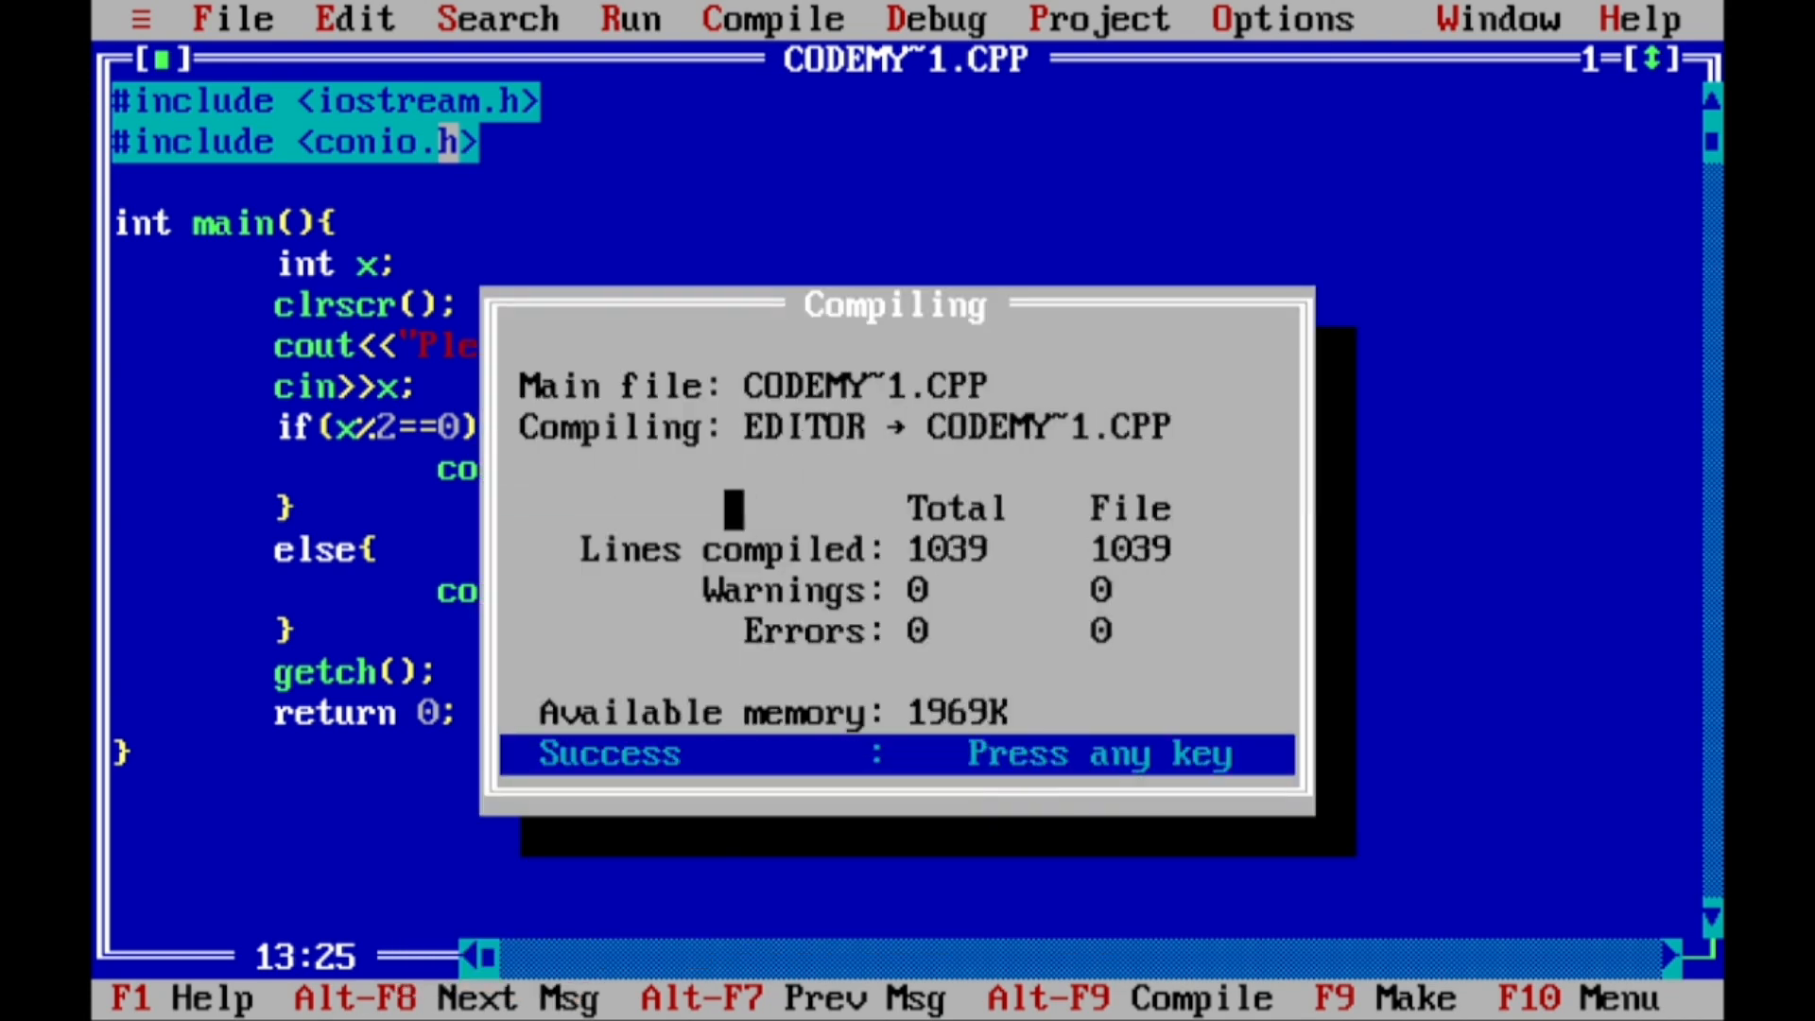
{"action": "key", "text": "Return"}
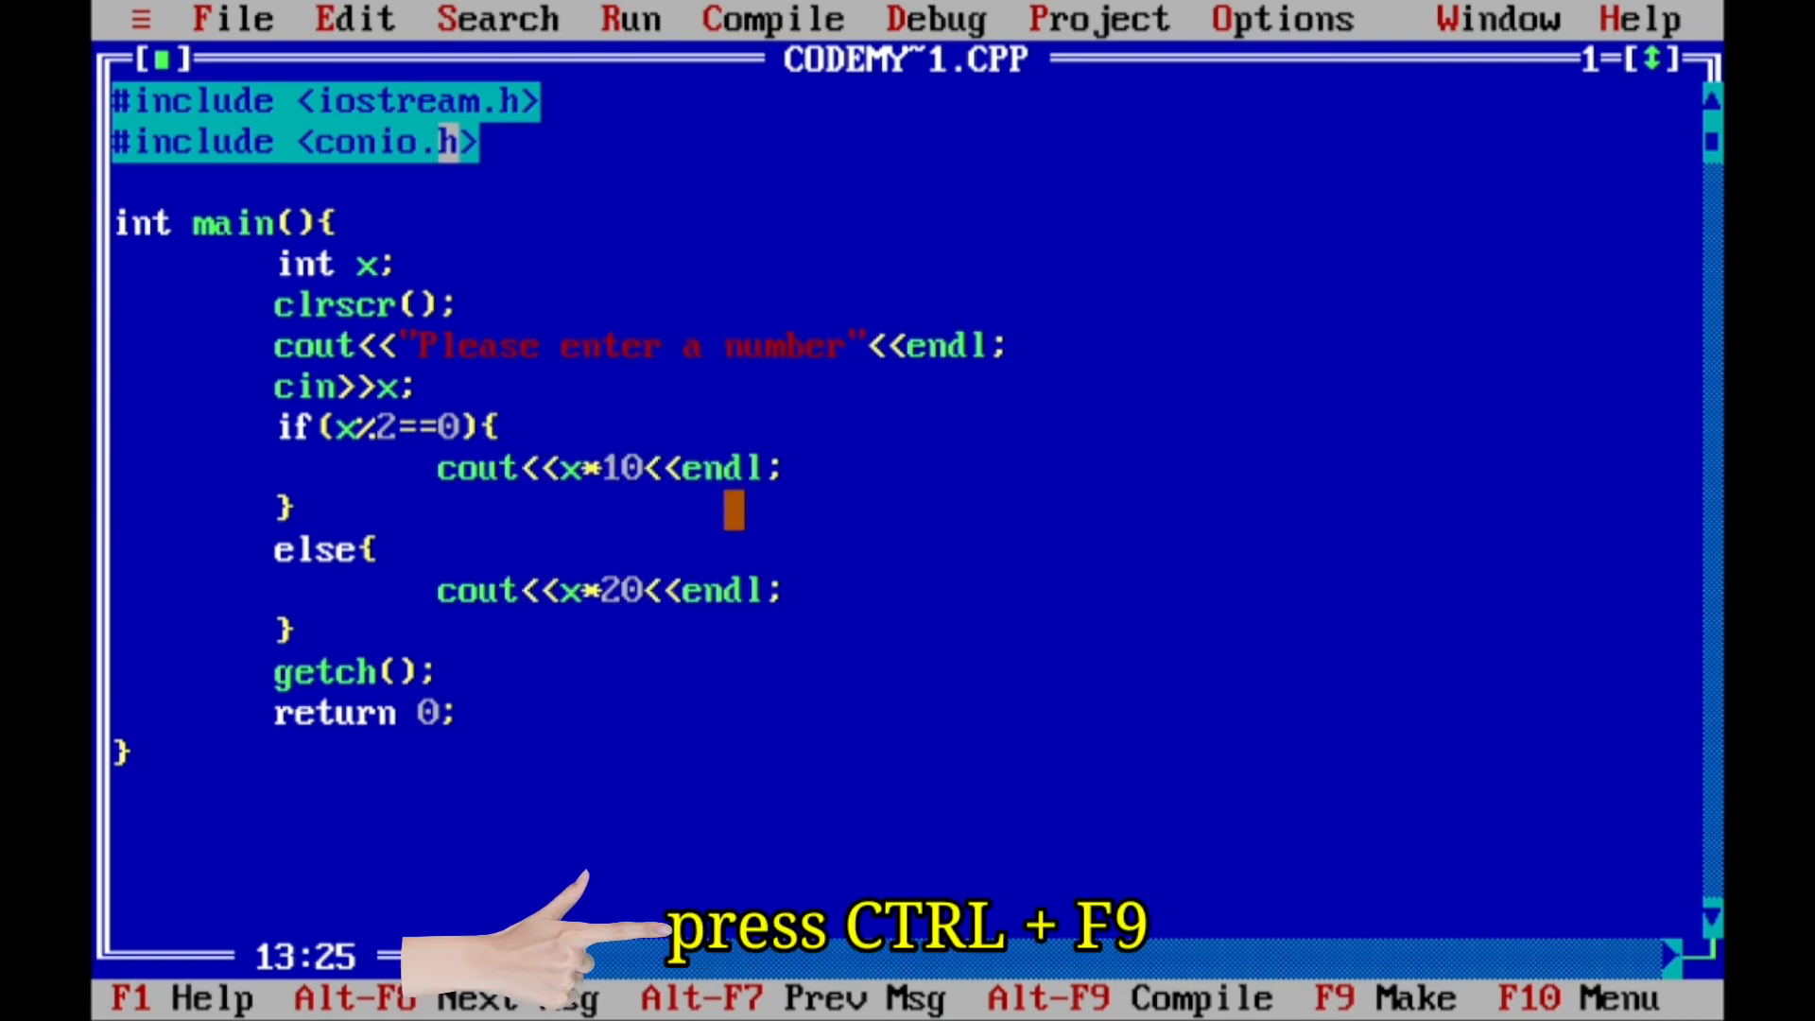
{"action": "key", "text": "ctrl+F9"}
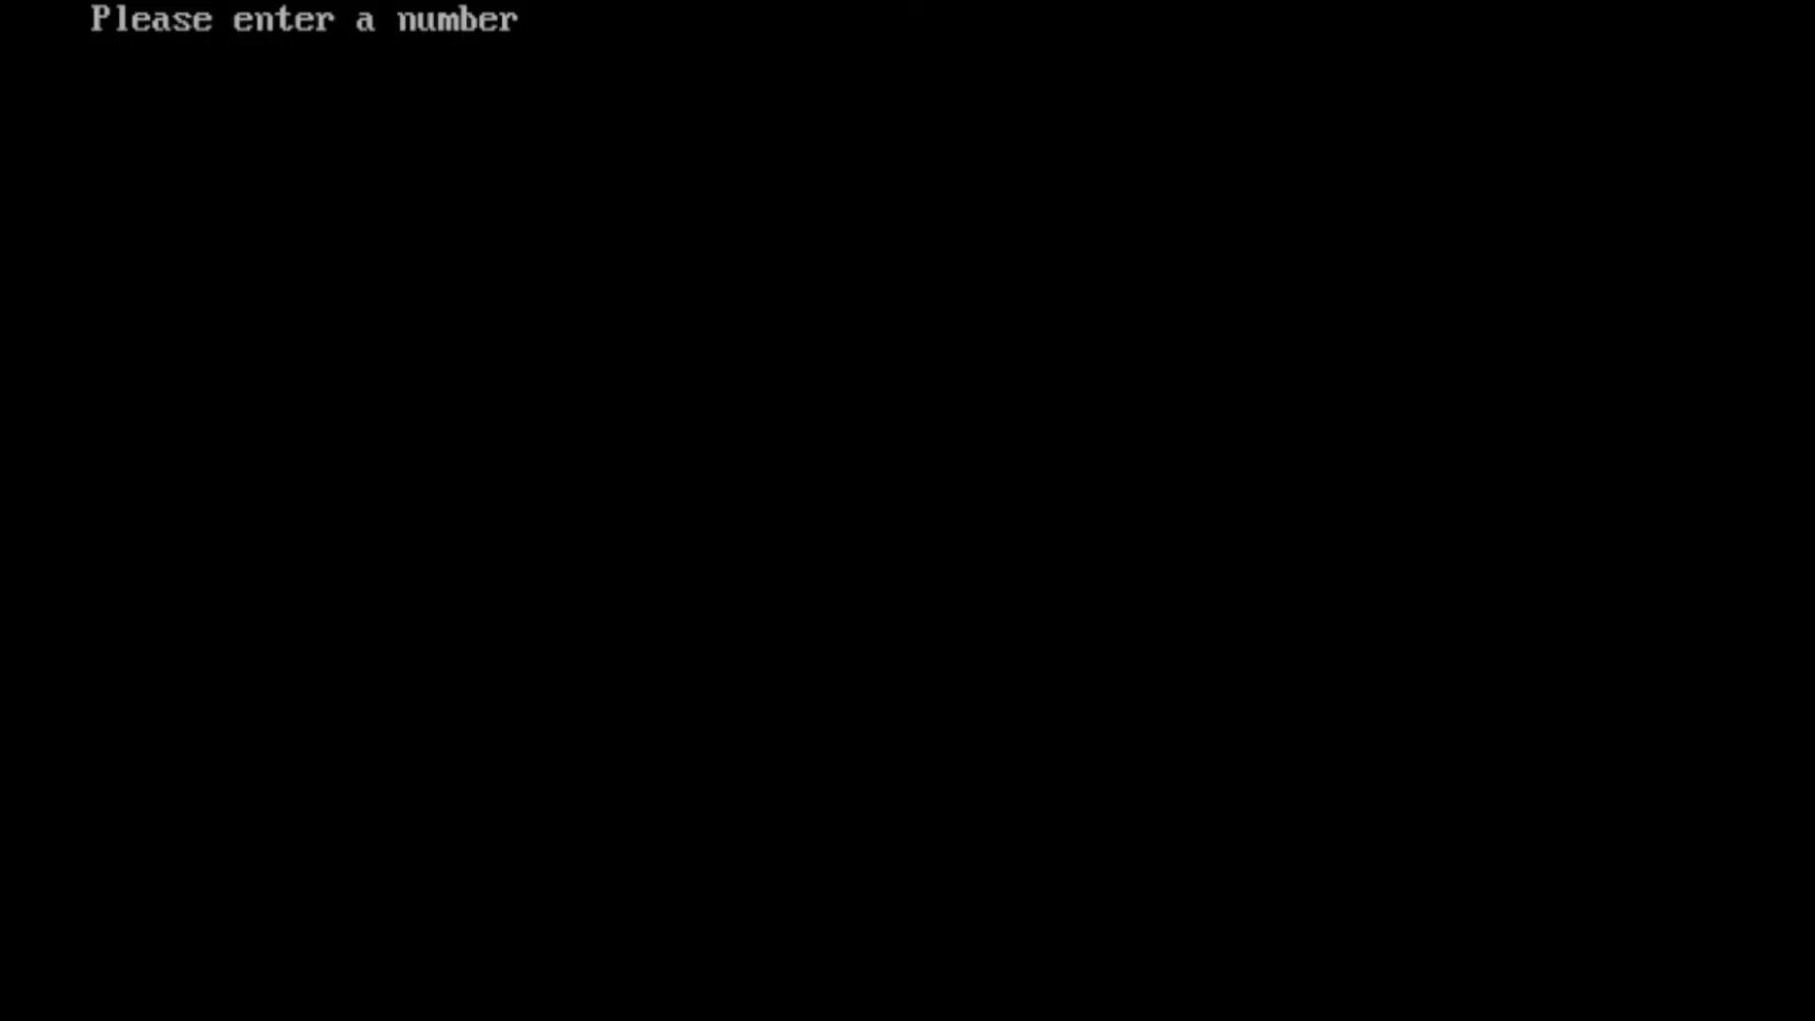
{"action": "key", "text": "Return"}
{"action": "key", "text": "Return"}
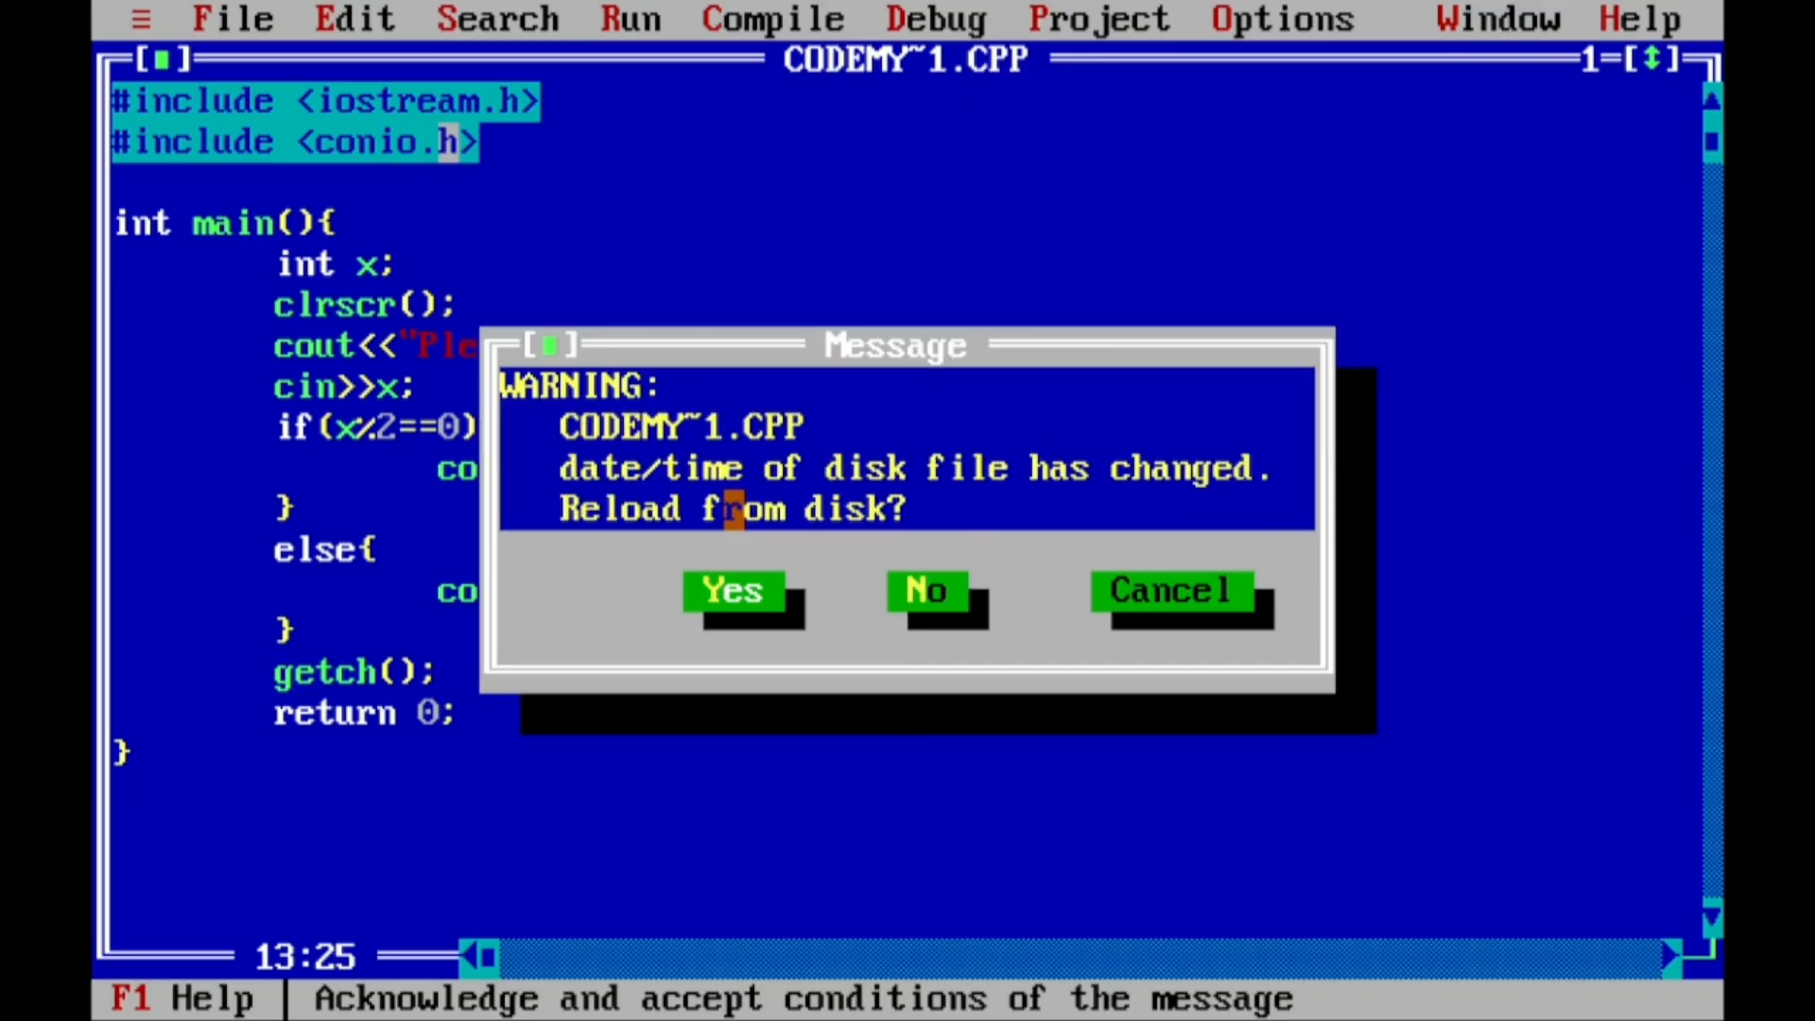
- Reload CODEMY~1.CPP from disk and run the program again with 34 as the number
{"action": "key", "text": "Return"}
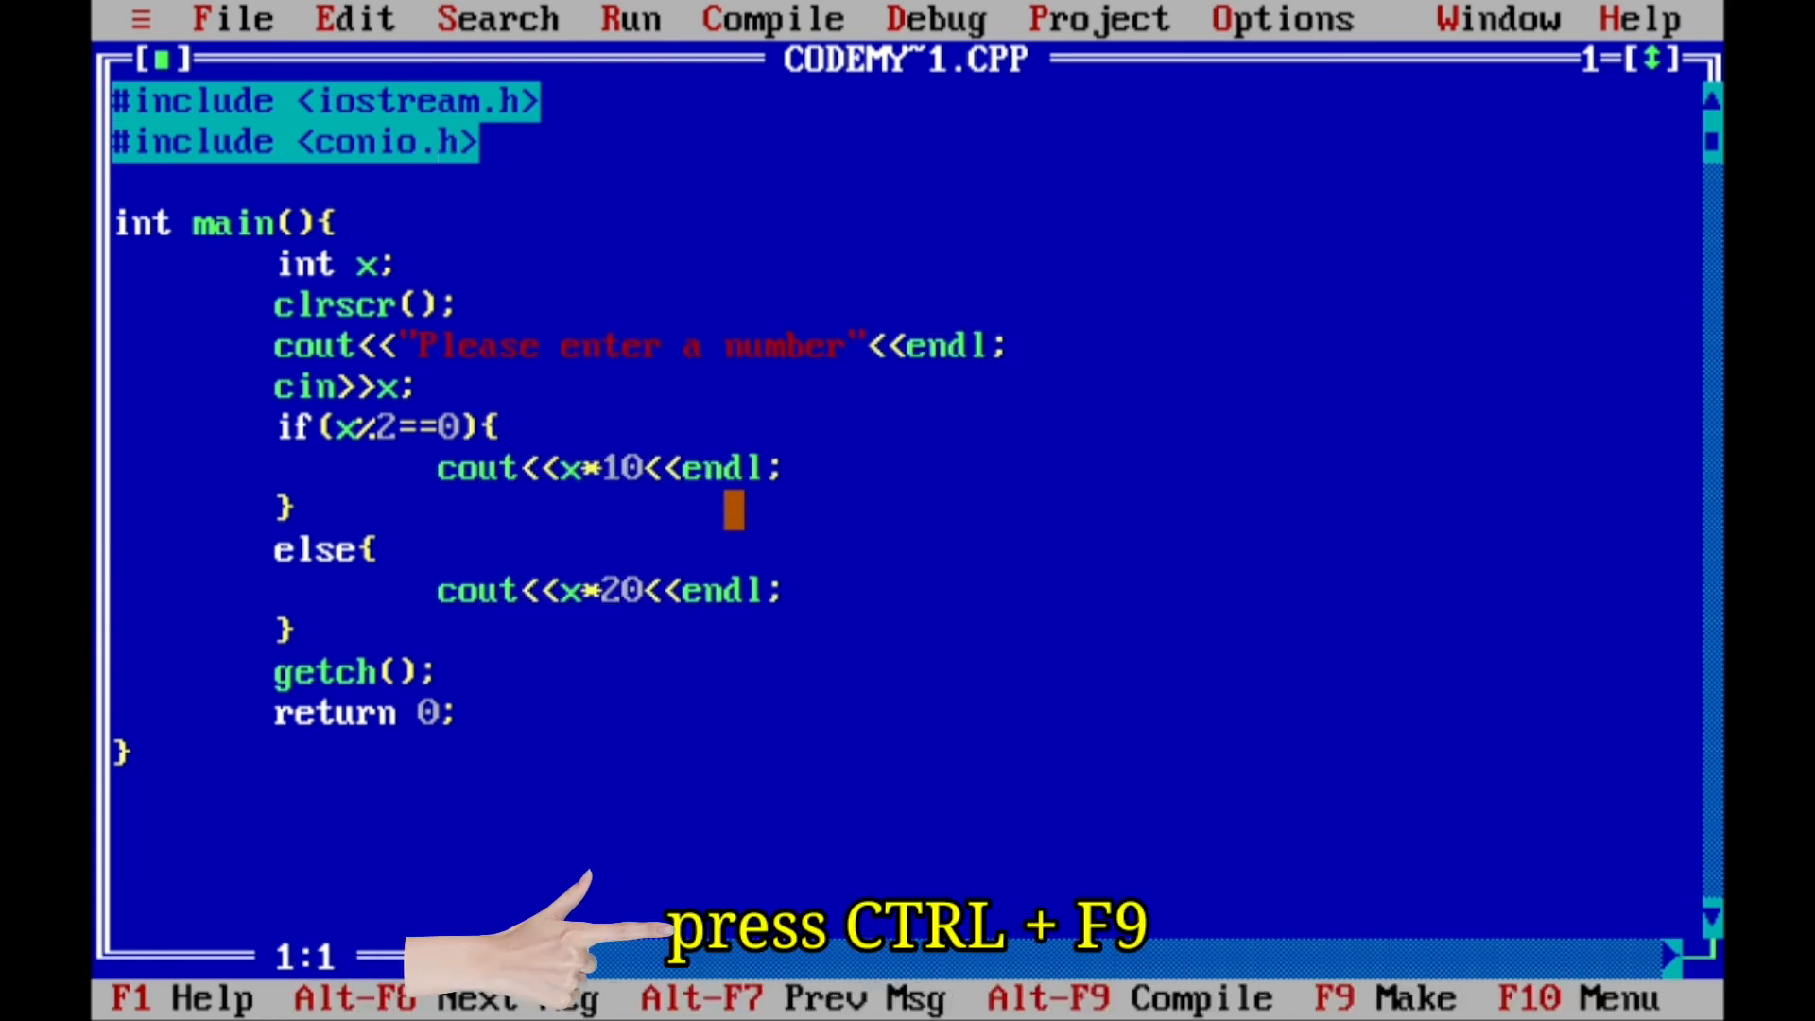
{"action": "key", "text": "ctrl+F9"}
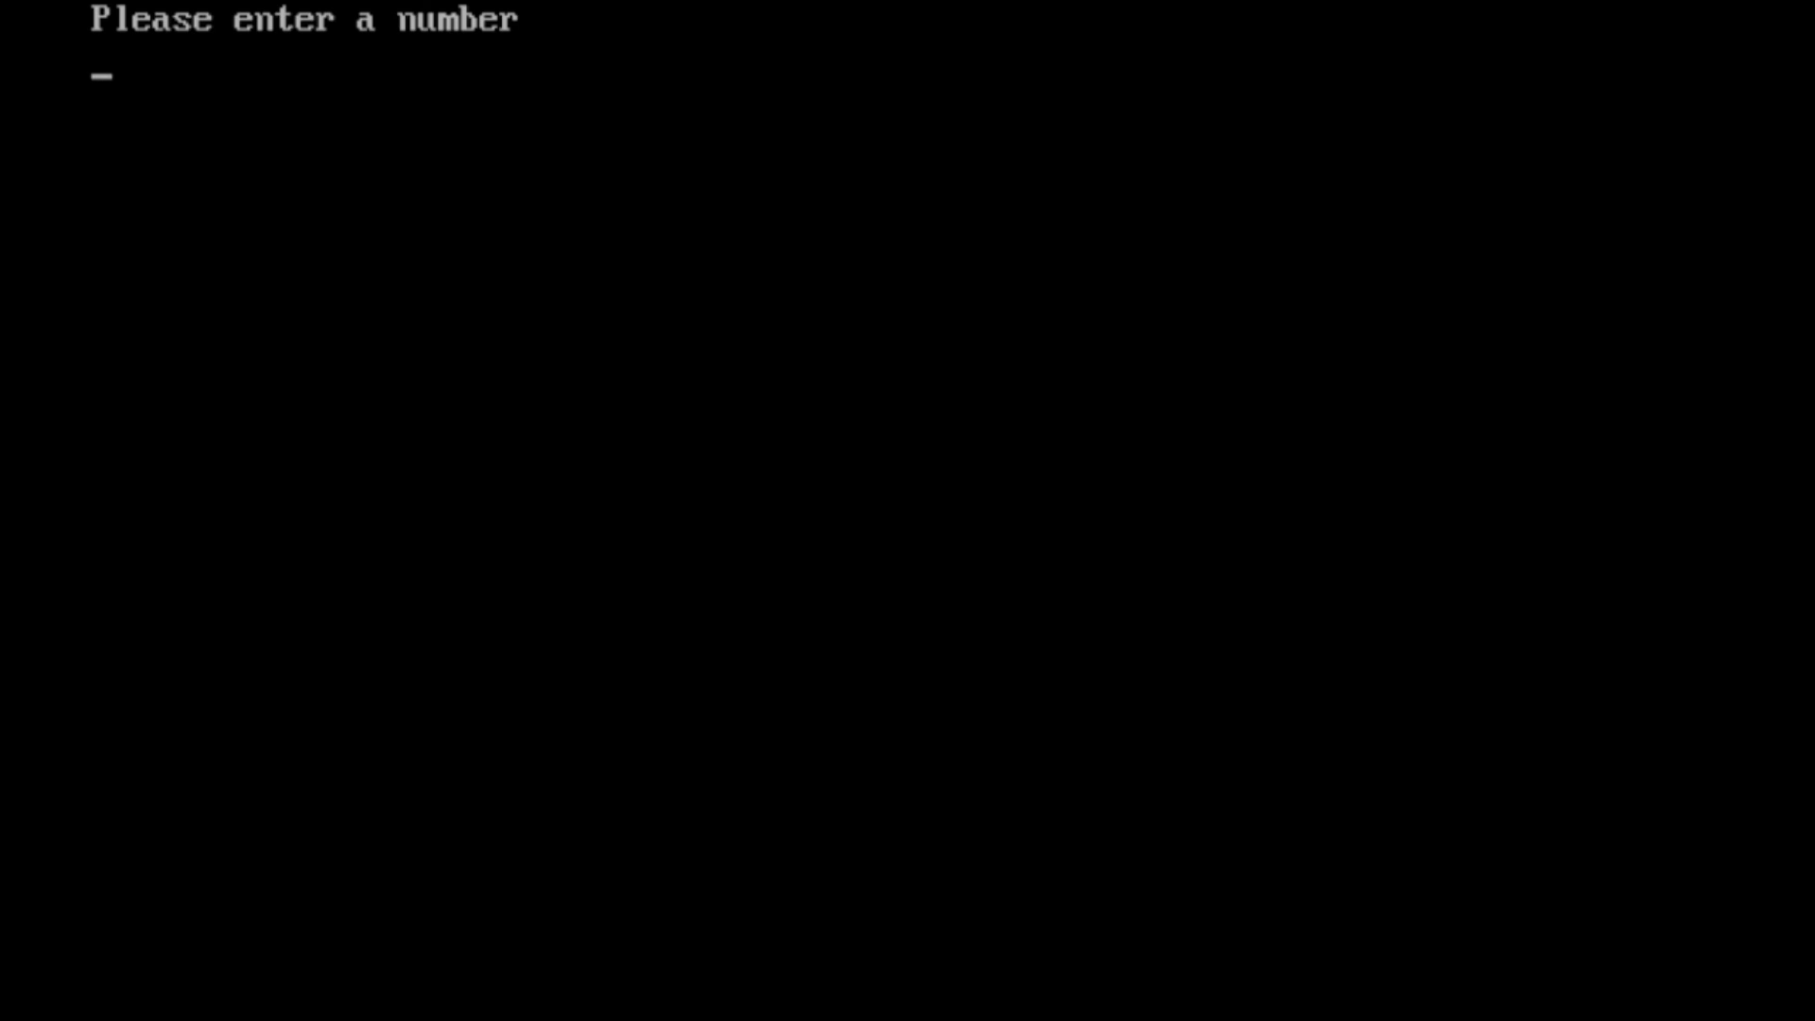
{"action": "type", "text": "34"}
{"action": "key", "text": "Return"}
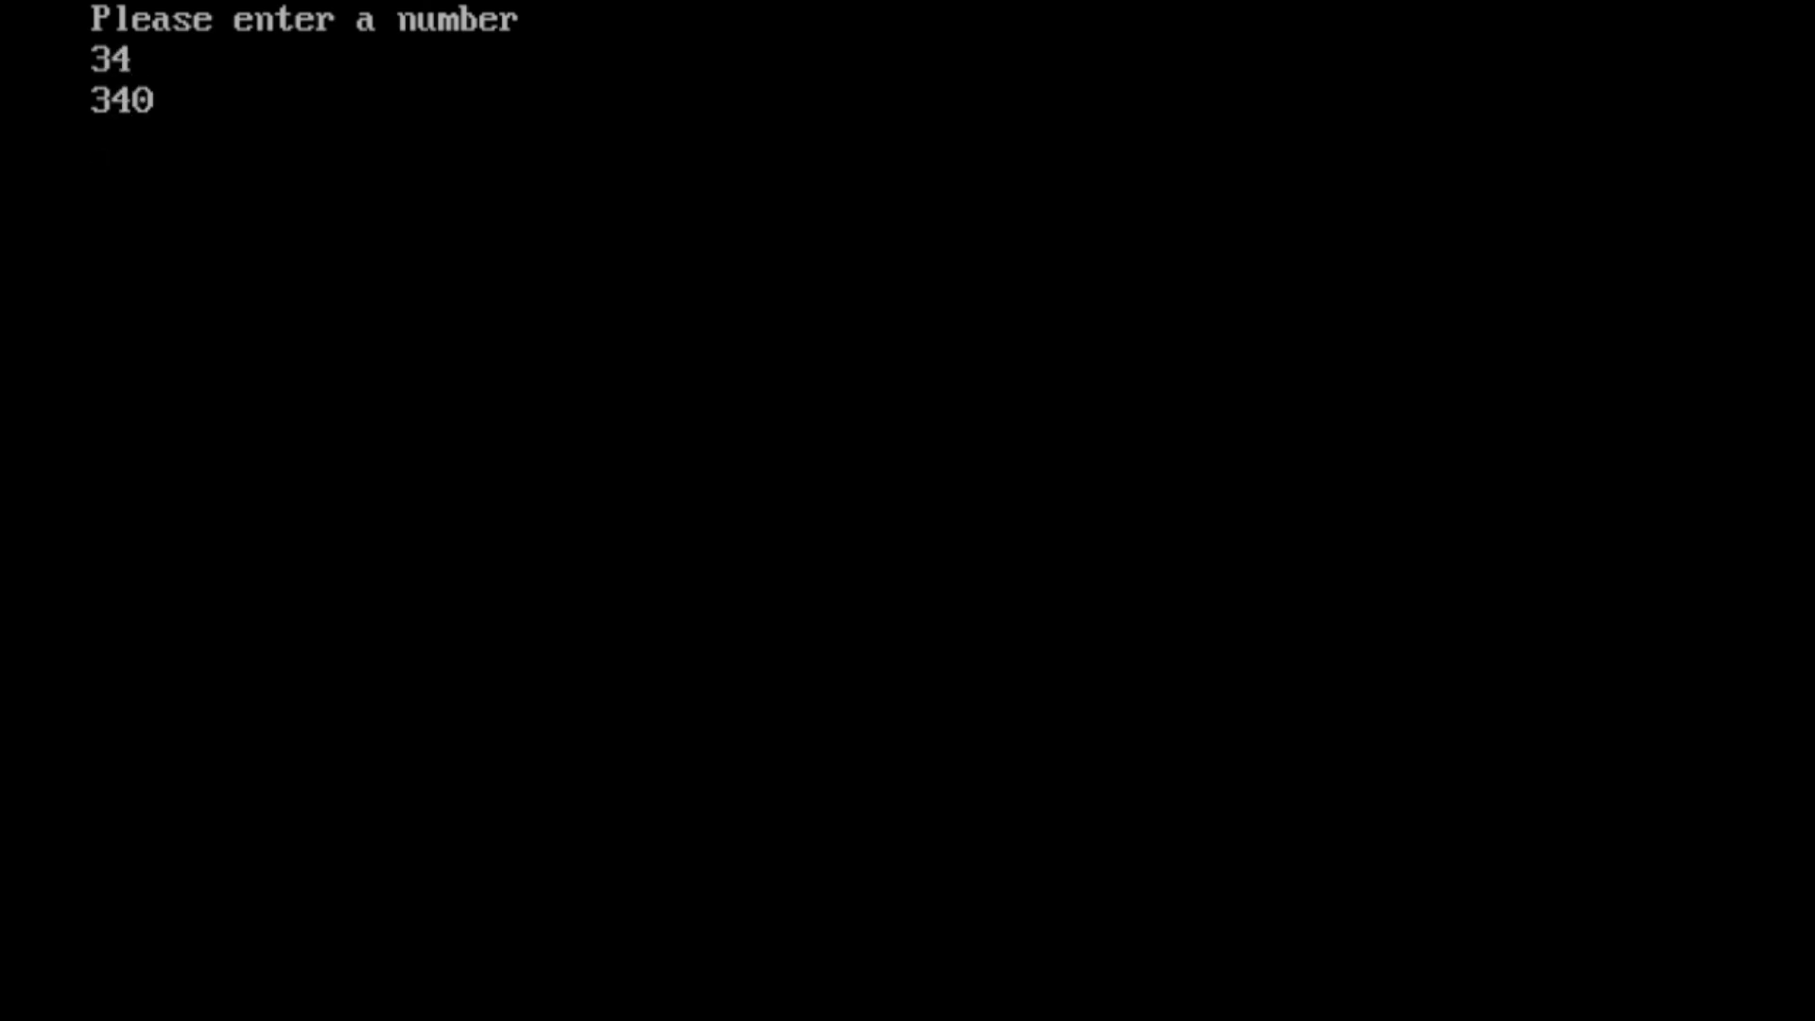
{"action": "key", "text": "Return"}
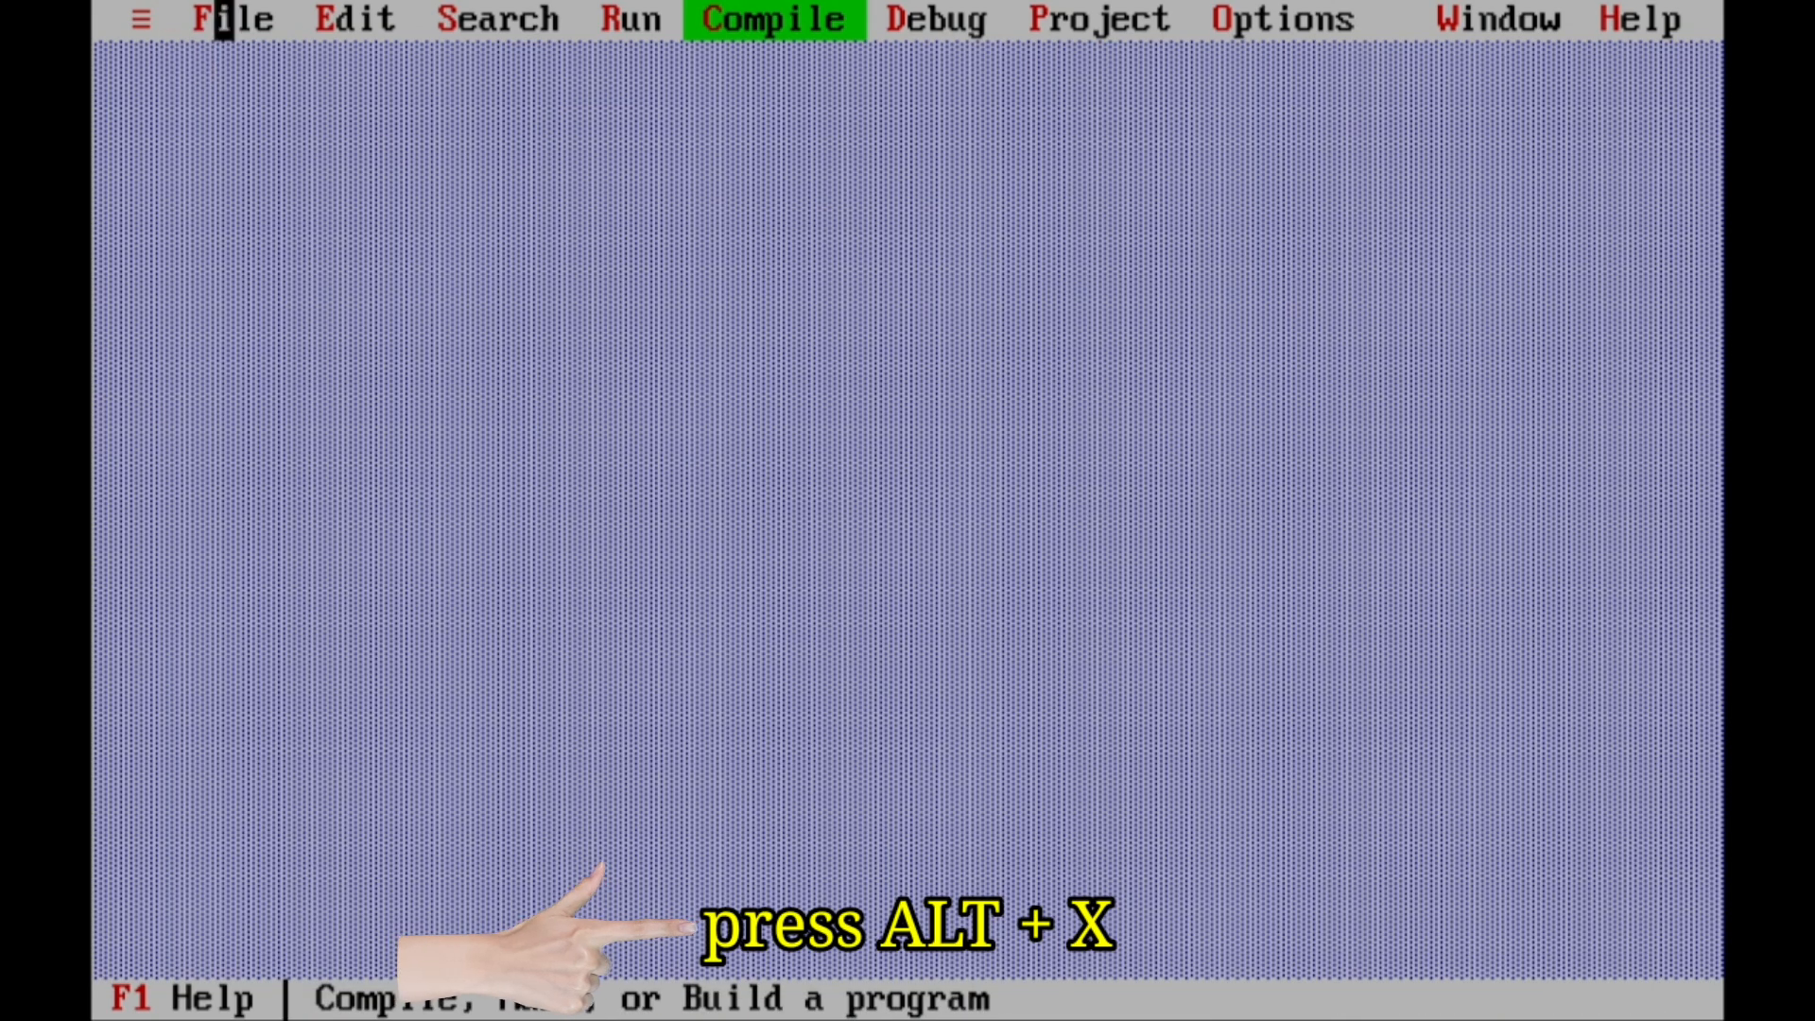
- Quit Turbo C++, switch to Chrome, and select the web address of the Turbo C++ download page
{"action": "left_click", "coordinate": [224, 19]}
{"action": "key", "text": "alt+x"}
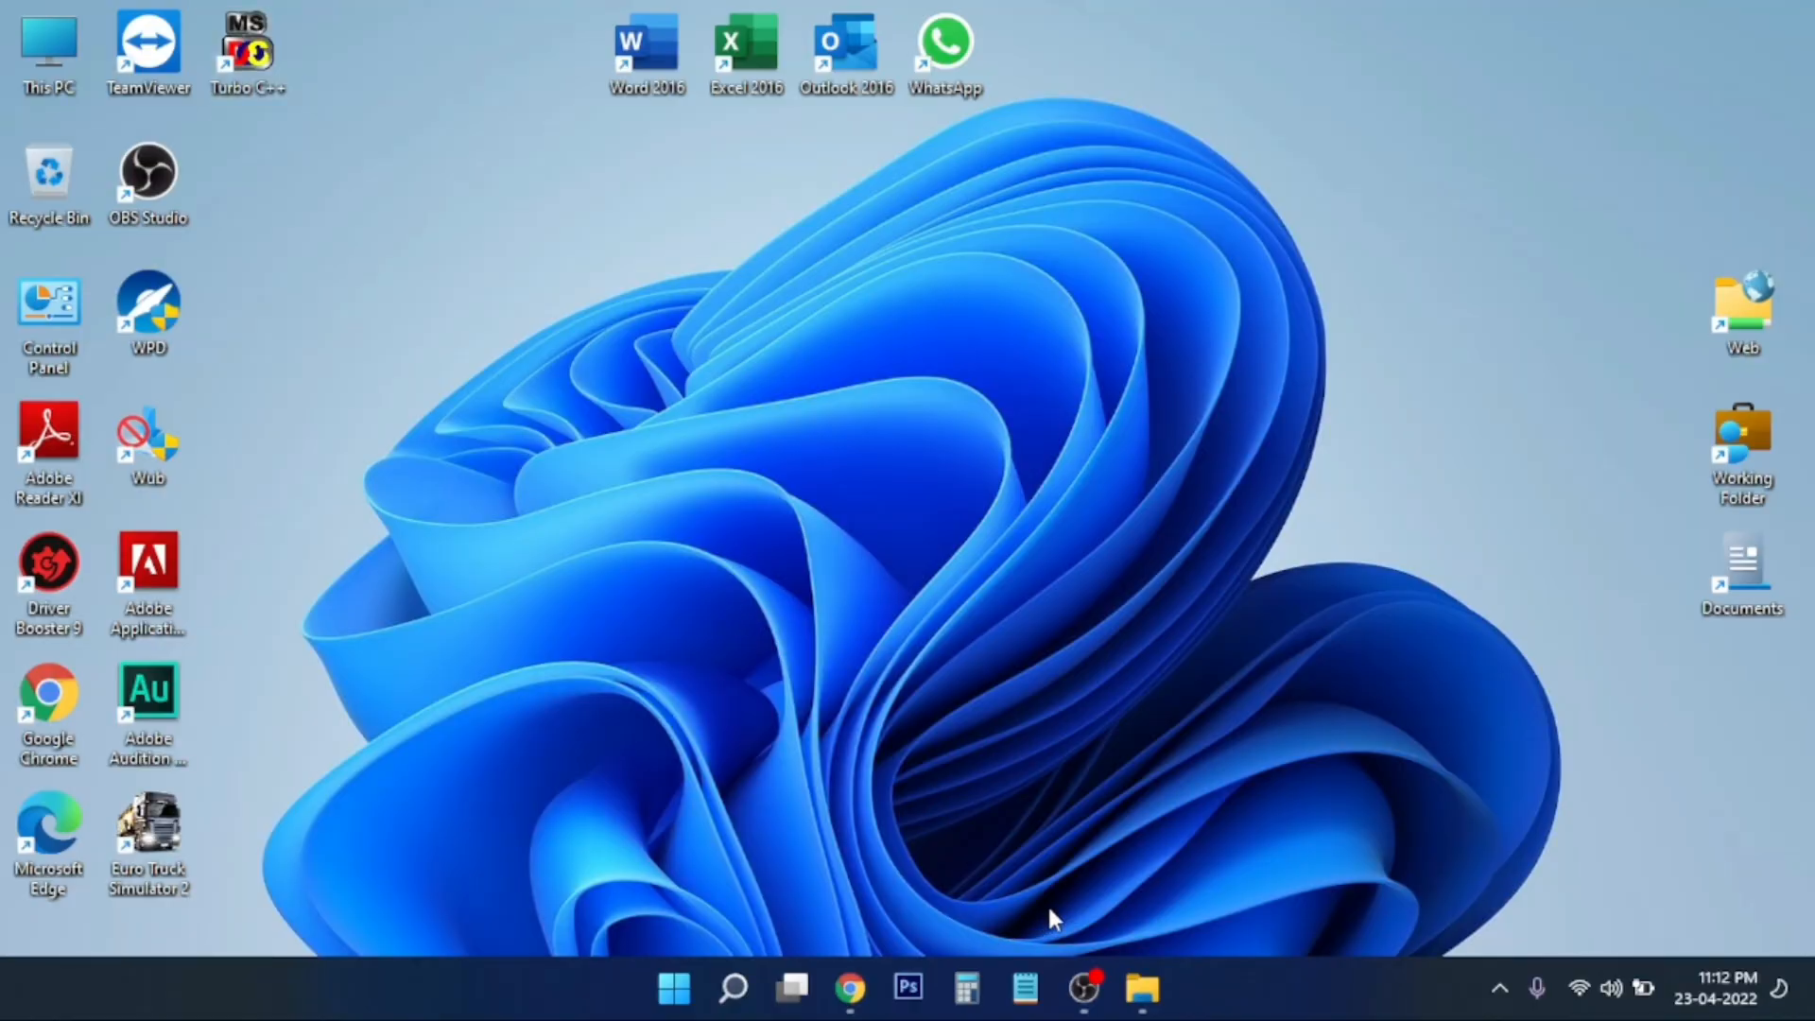
{"action": "left_click", "coordinate": [850, 988]}
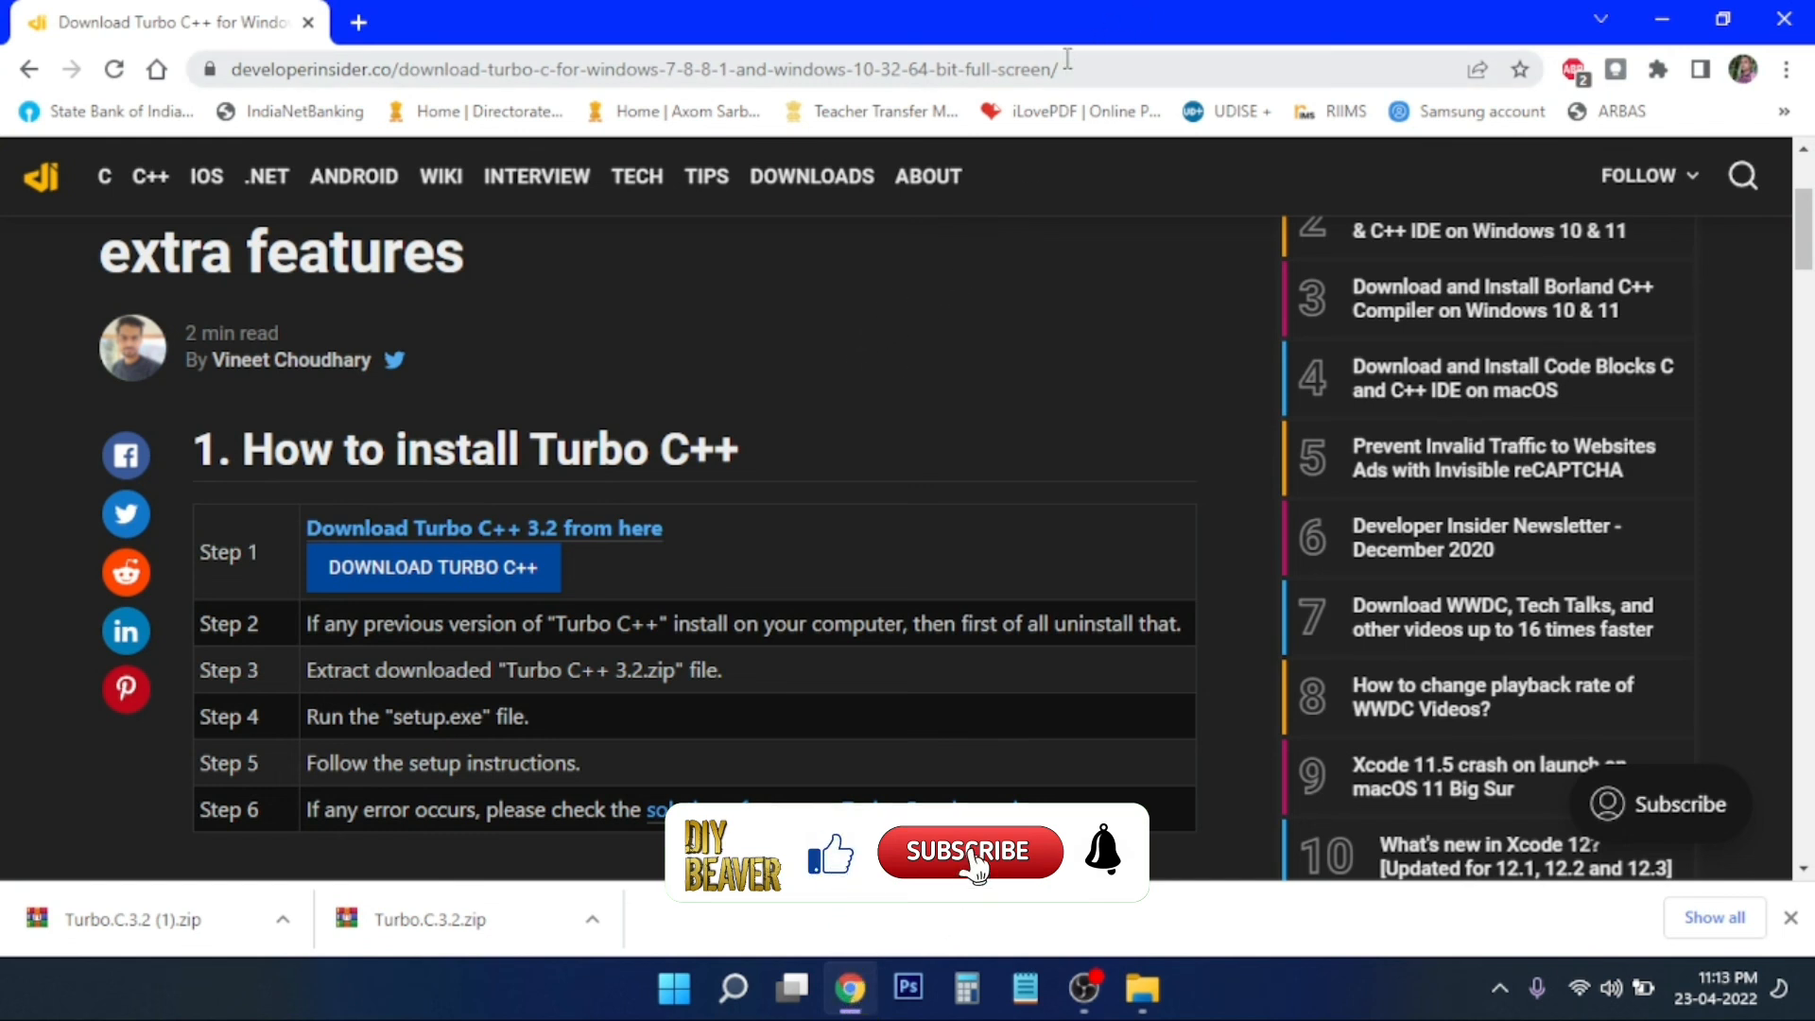
{"action": "left_click", "coordinate": [1067, 59]}
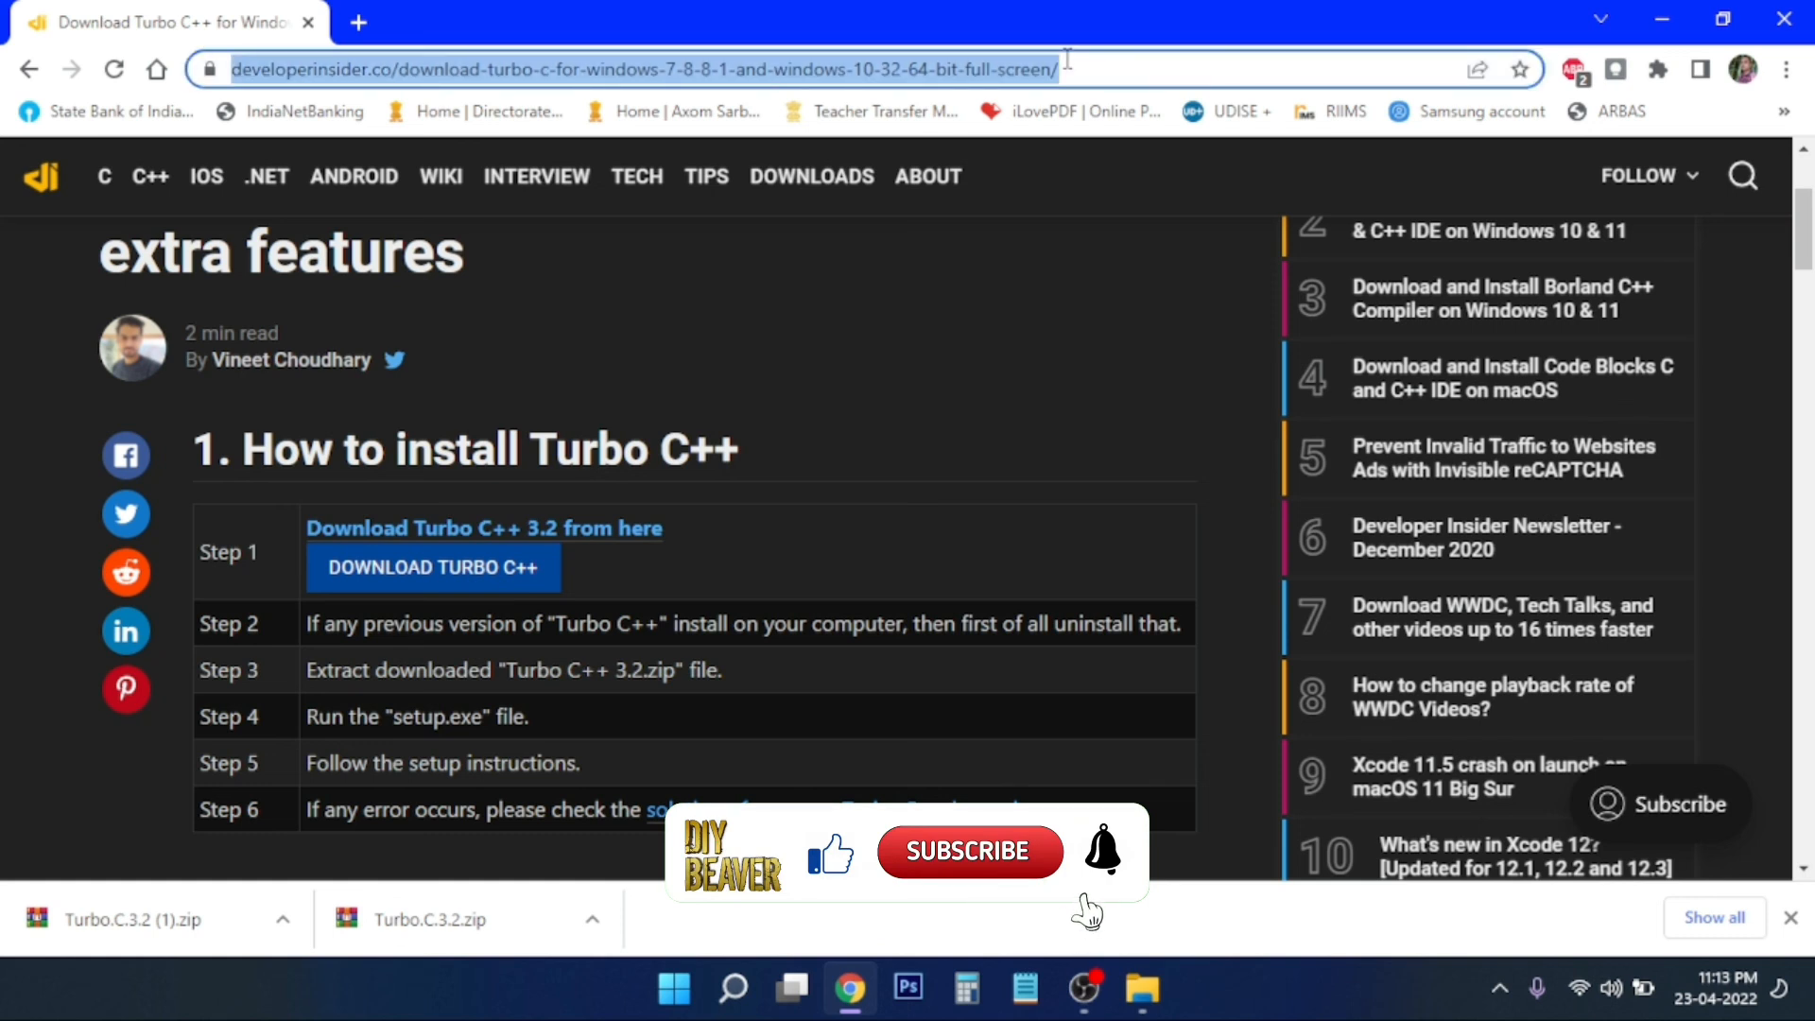